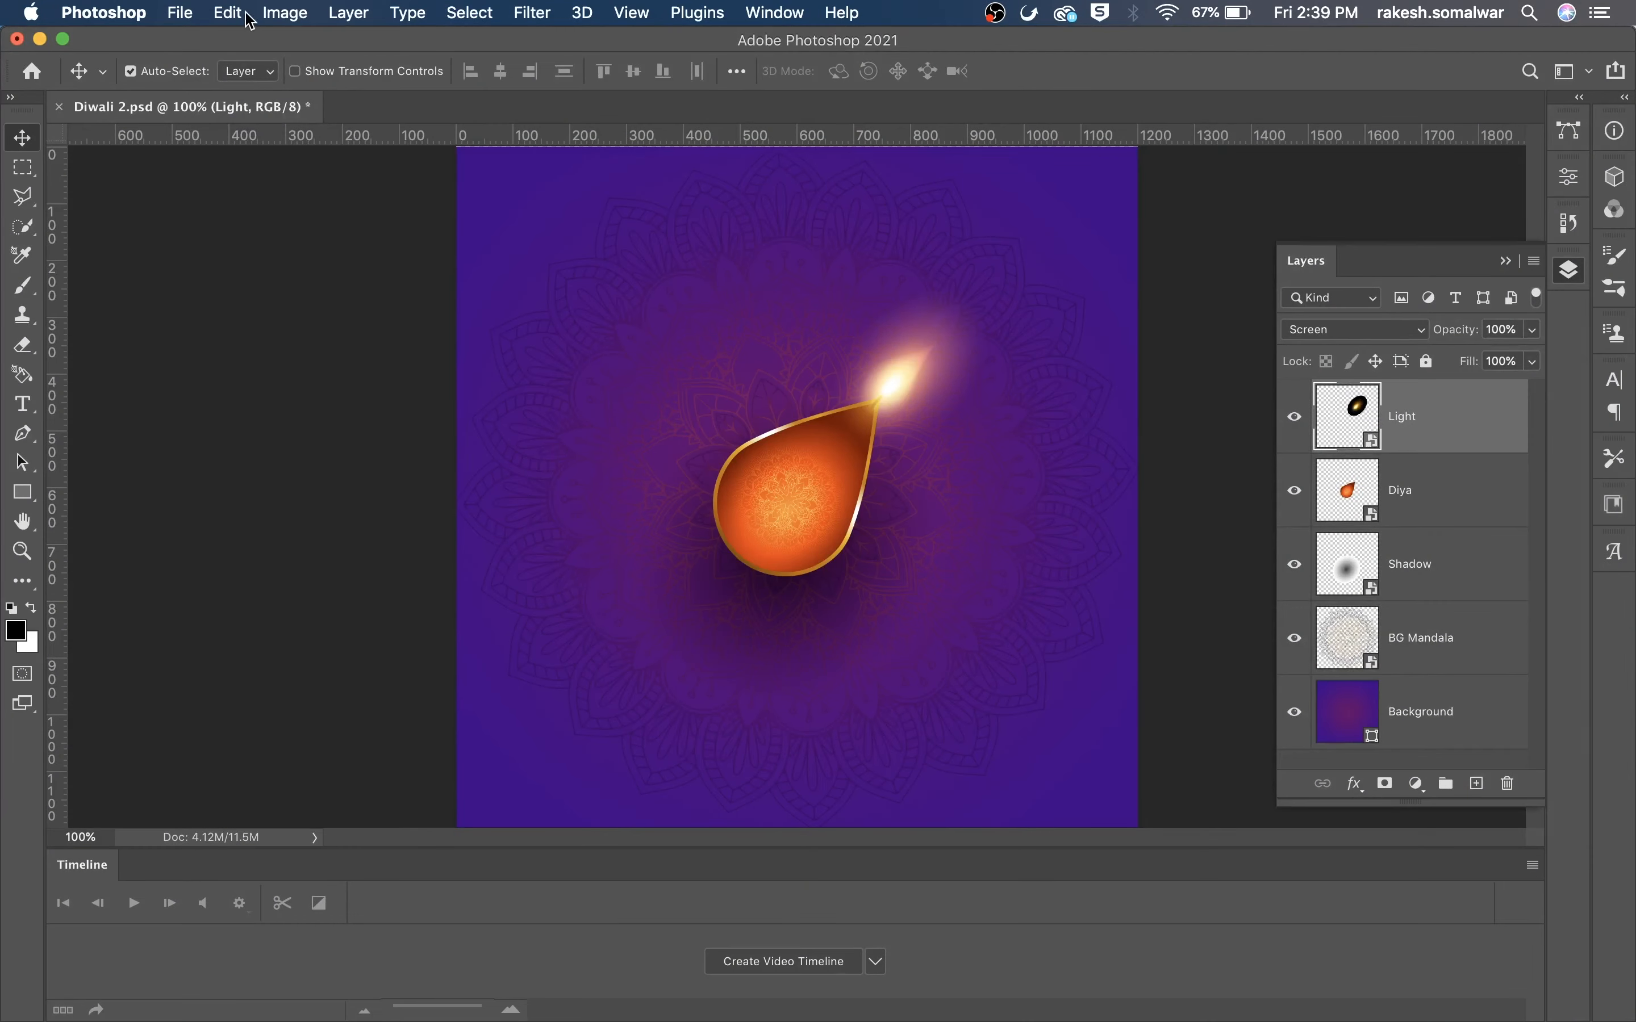
Check the document's image size and the ruler units, leaving both settings as they are.
click(284, 13)
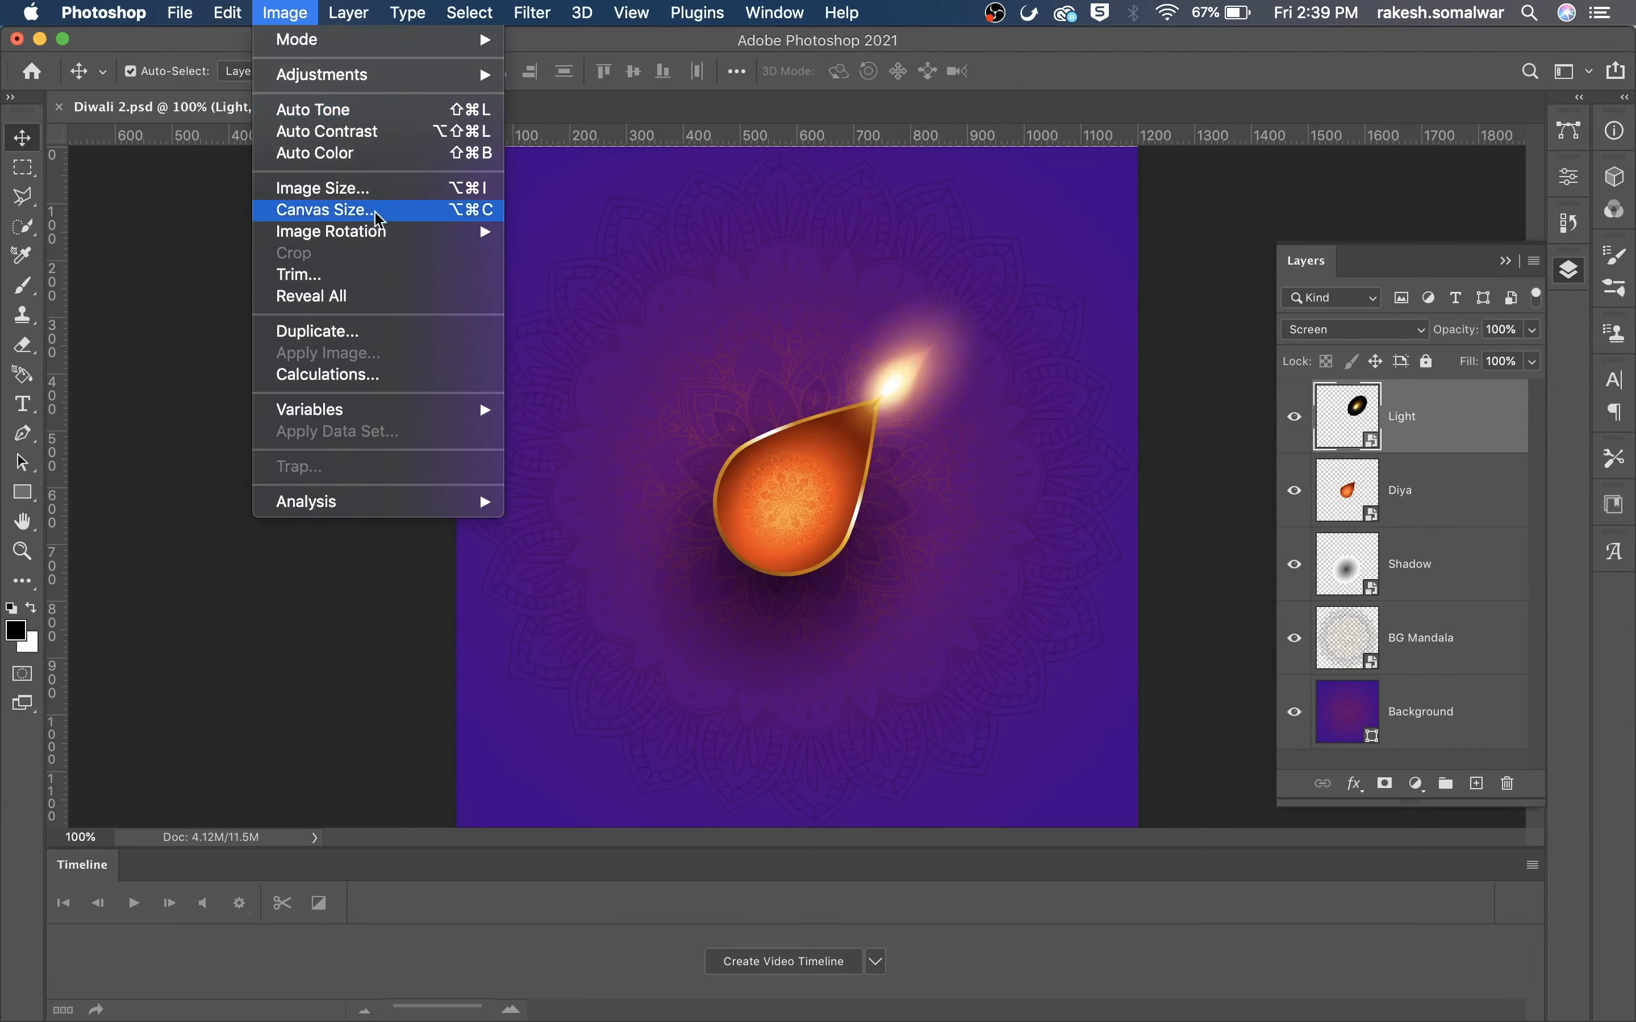
click(338, 192)
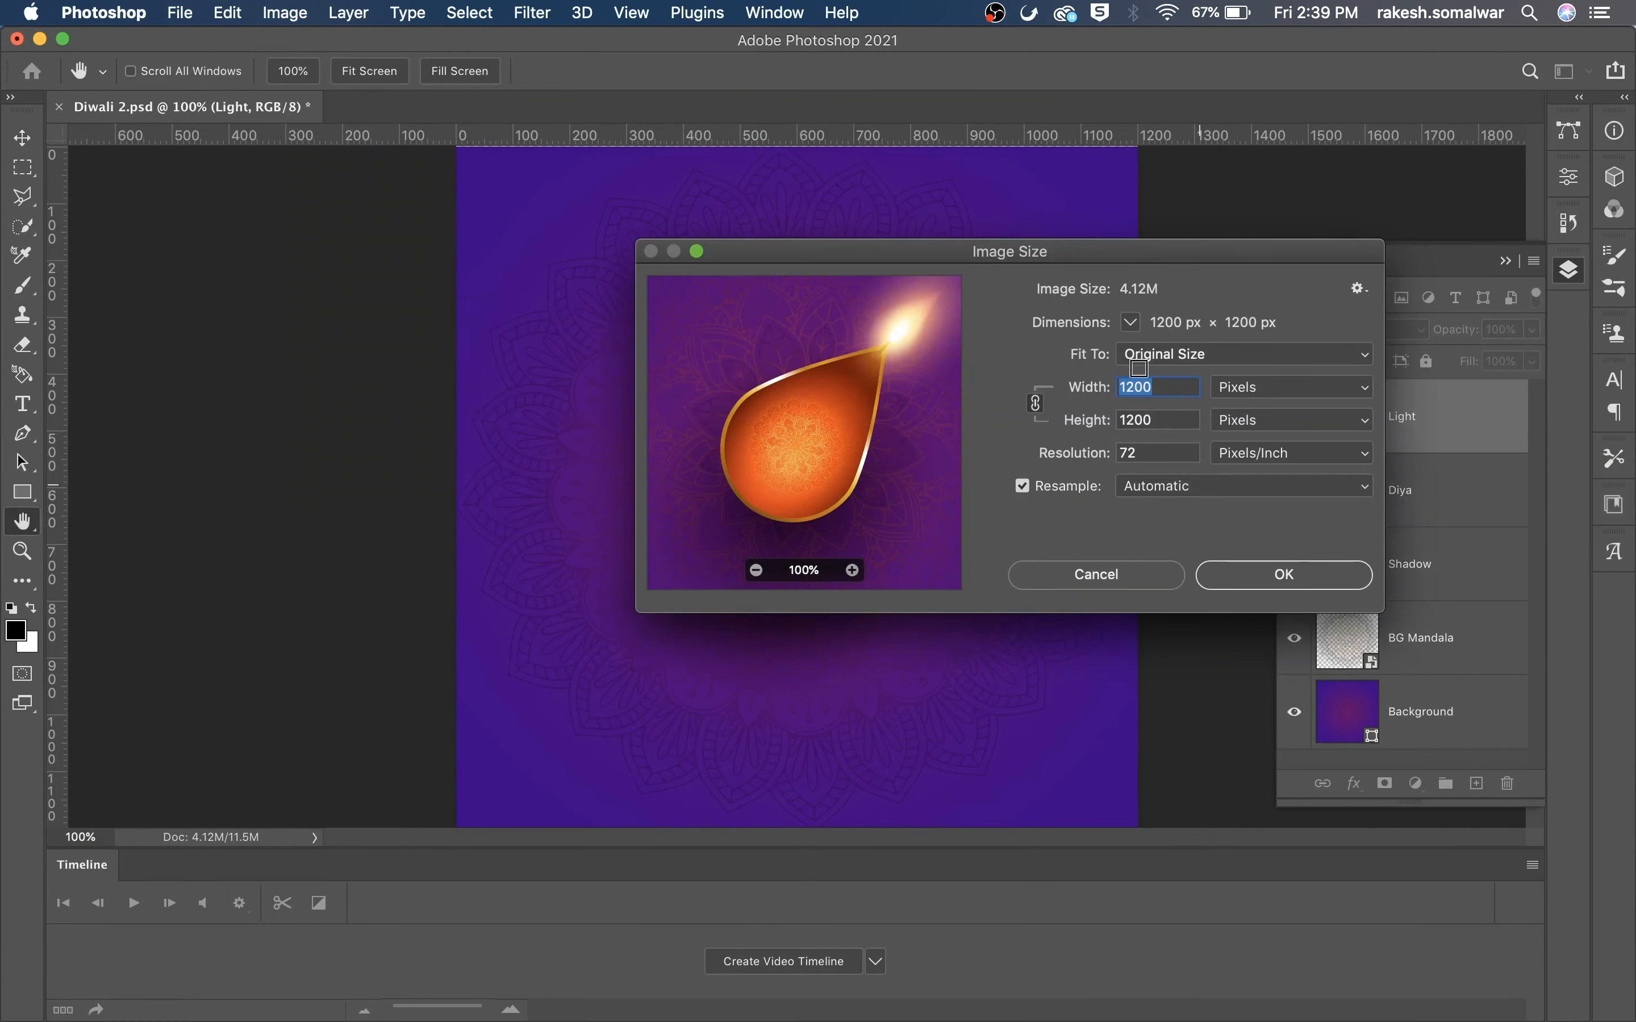
click(1119, 579)
right_click(854, 134)
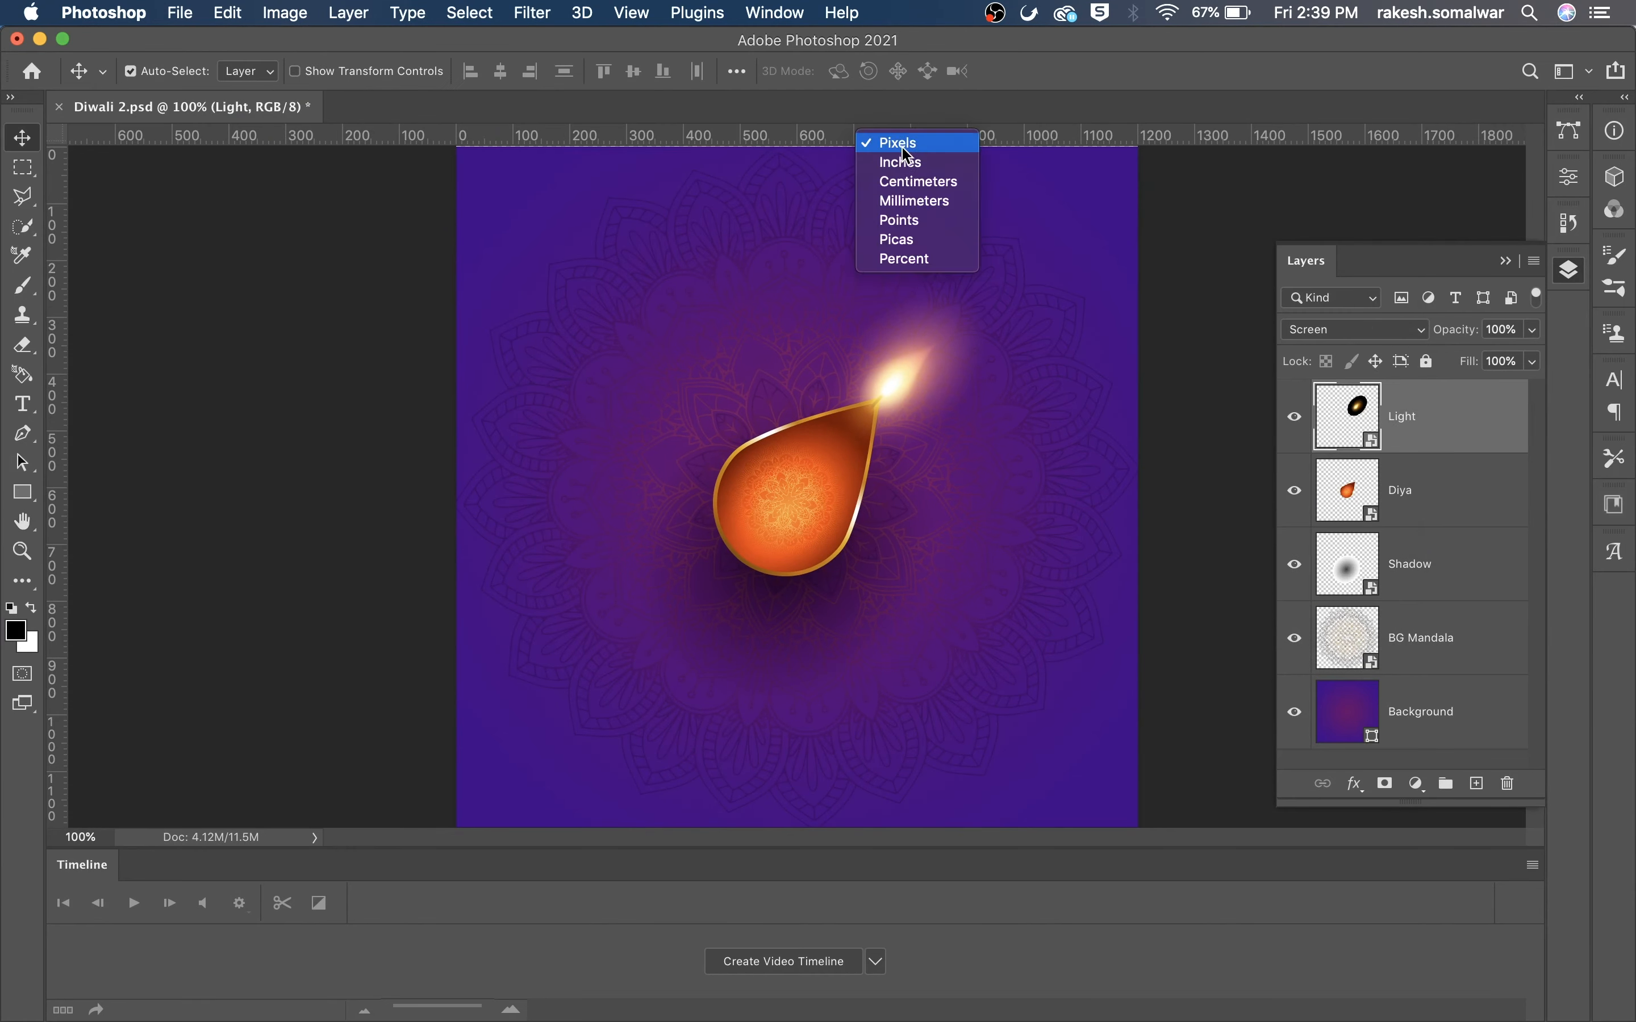
click(1188, 88)
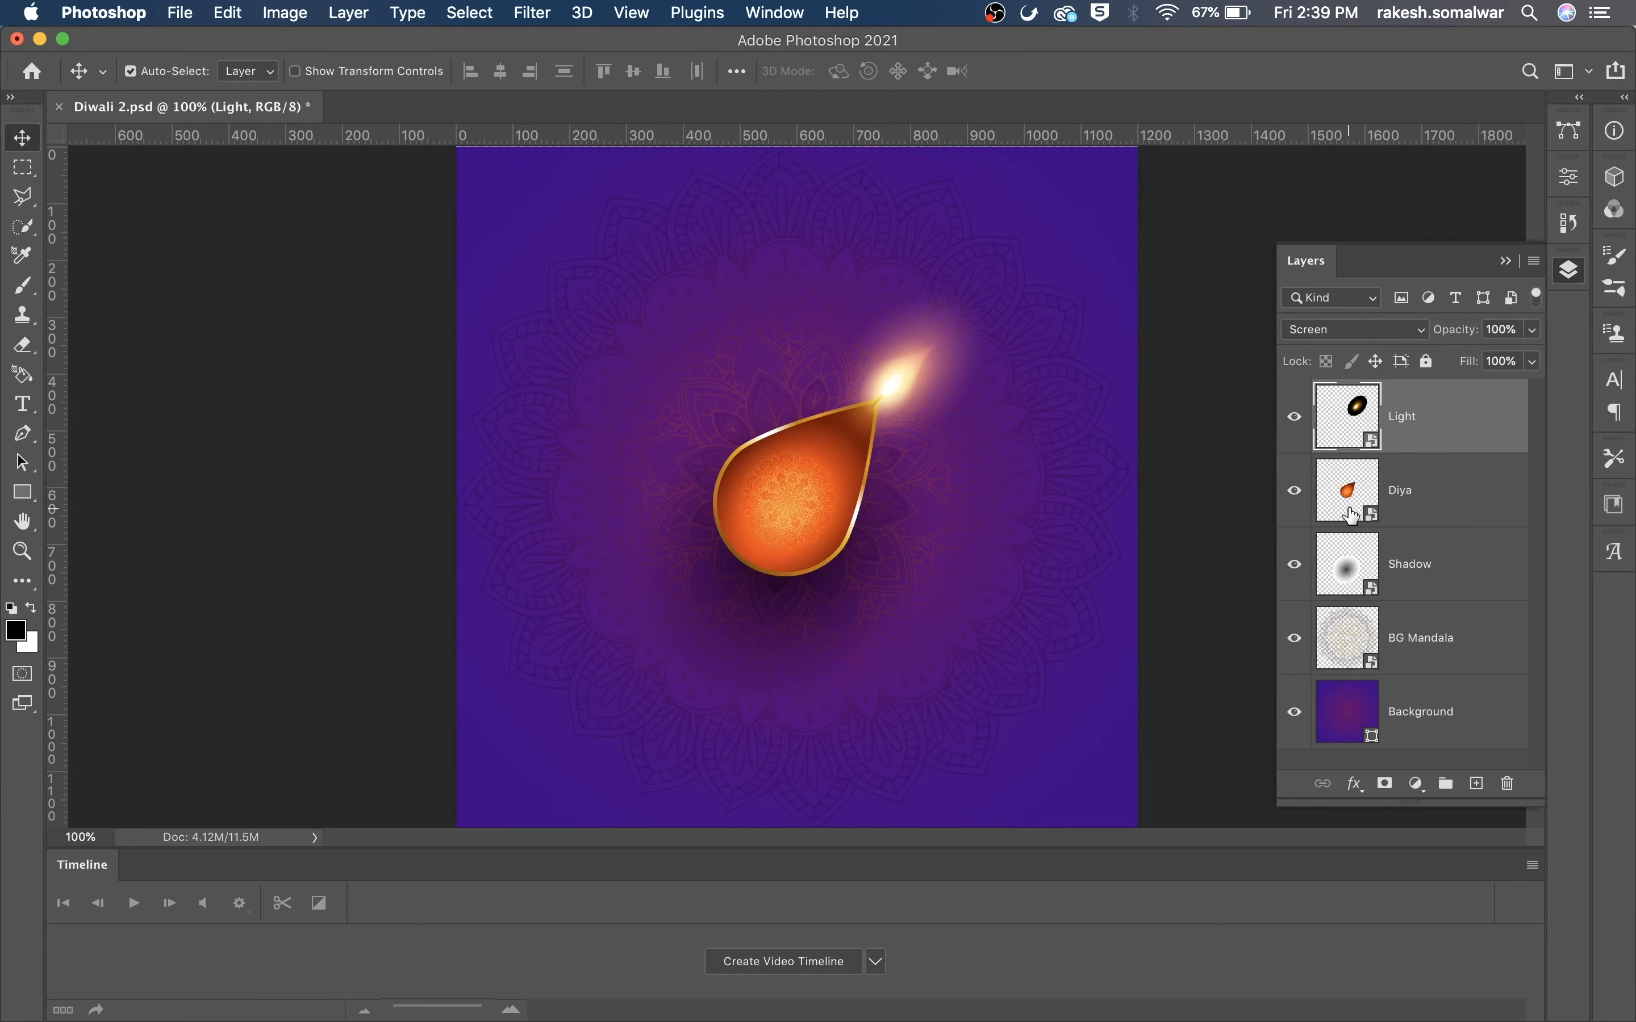
Place a vertical and a horizontal guide crossing at the canvas centre, at about 600 px each, and hide the guides.
drag(64, 338, 796, 352)
drag(897, 139, 940, 490)
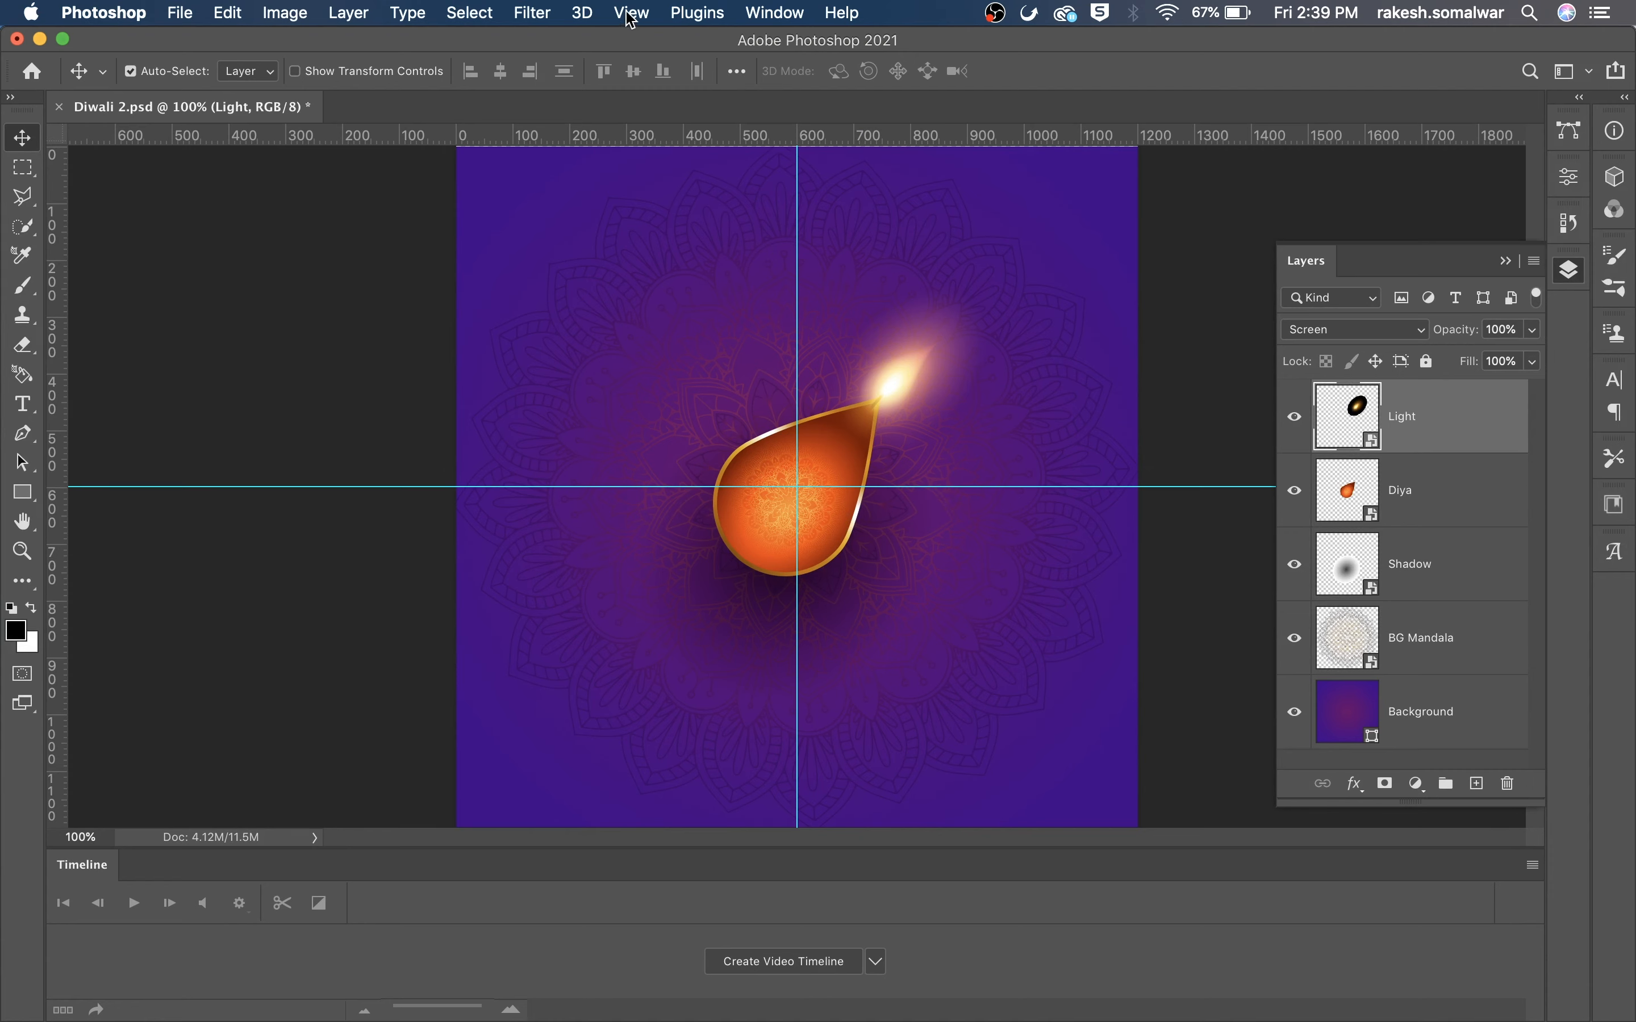
click(1206, 273)
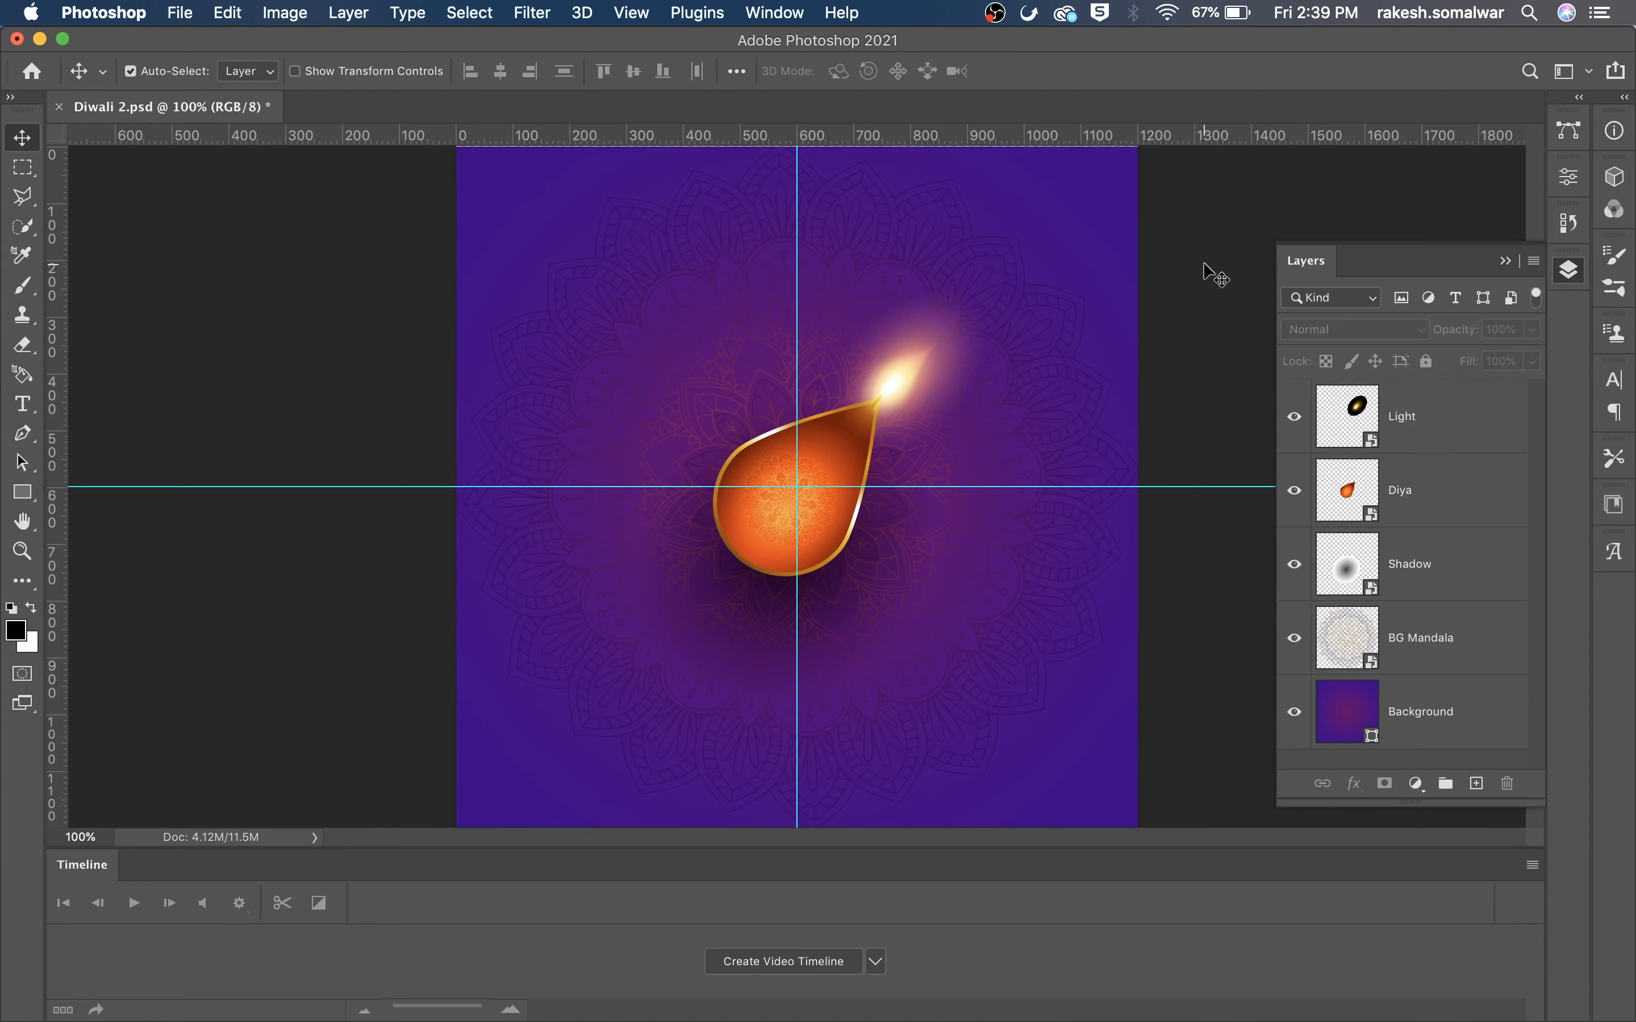
key(super+h)
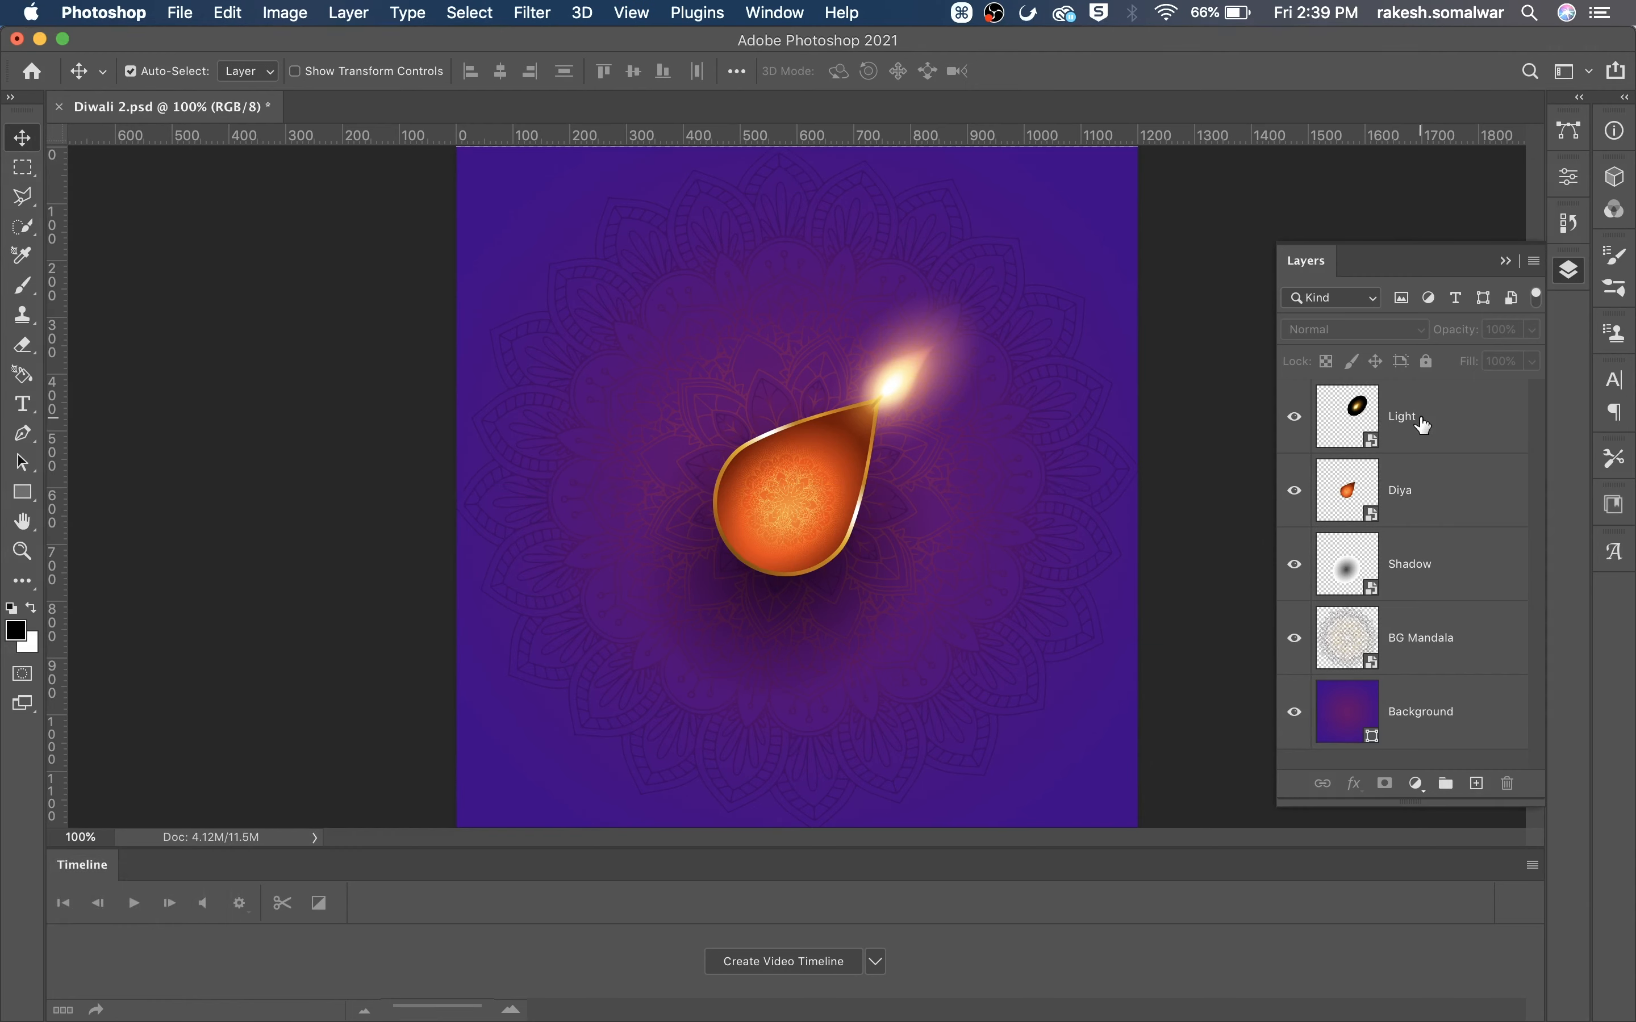
Hide every layer except Background and examine both stop colours of its radial gradient fill.
click(1432, 444)
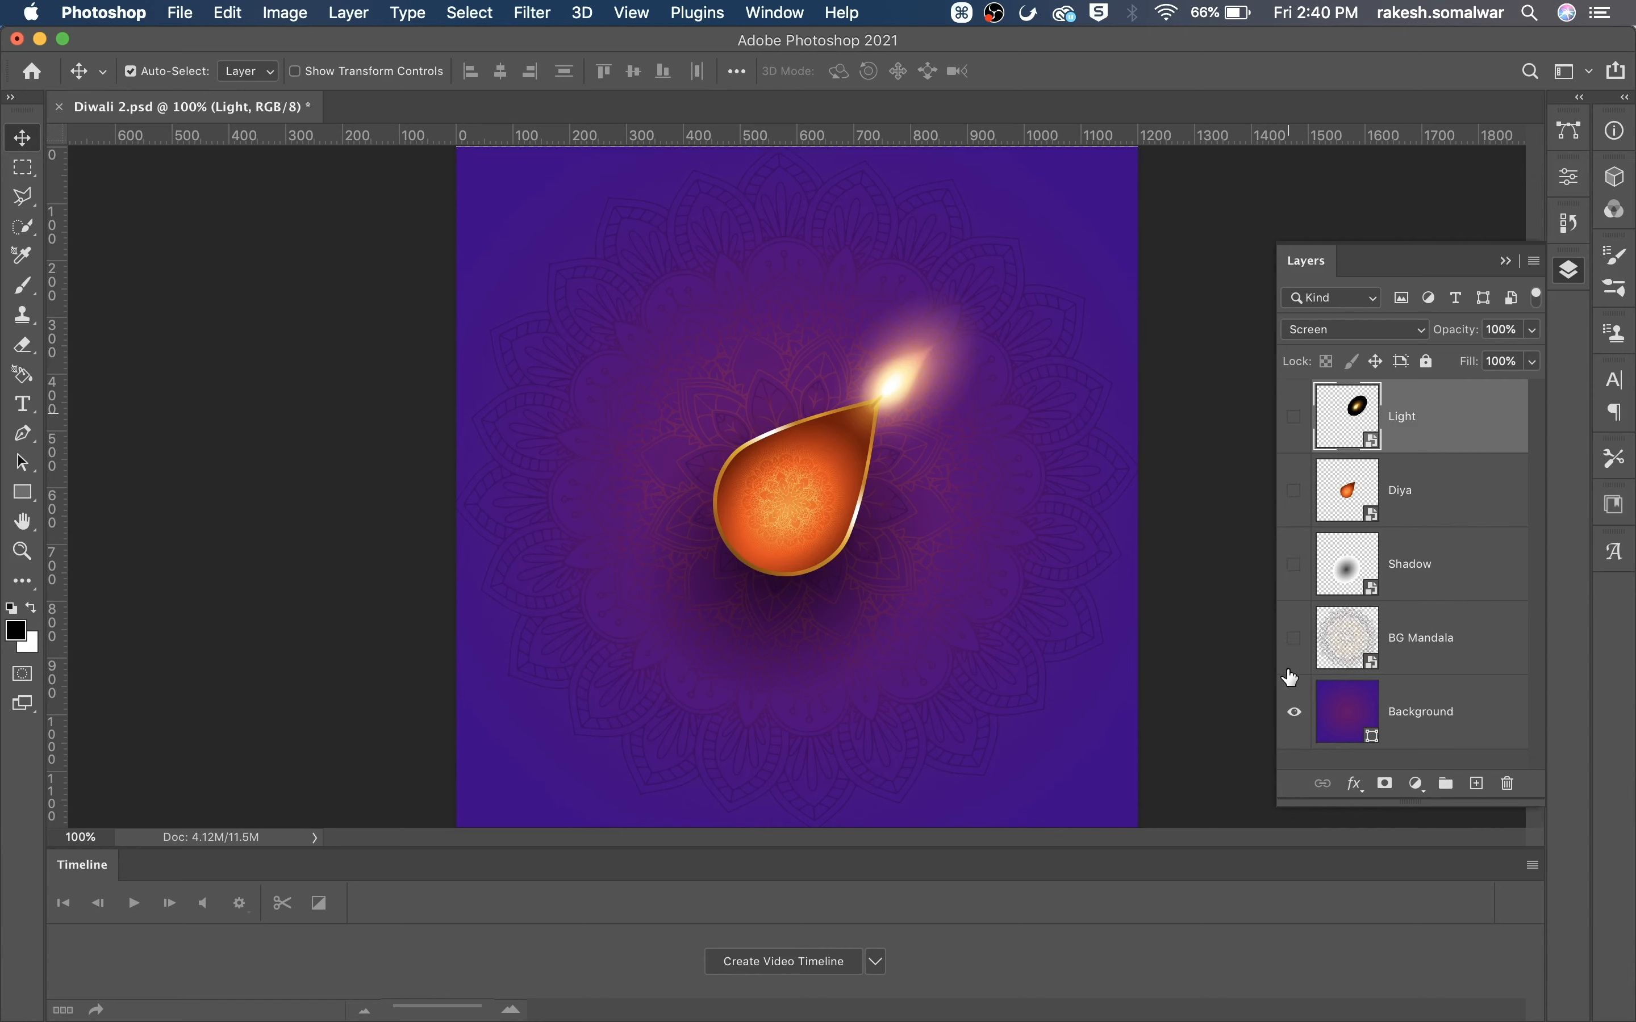
click(1369, 734)
double_click(1346, 714)
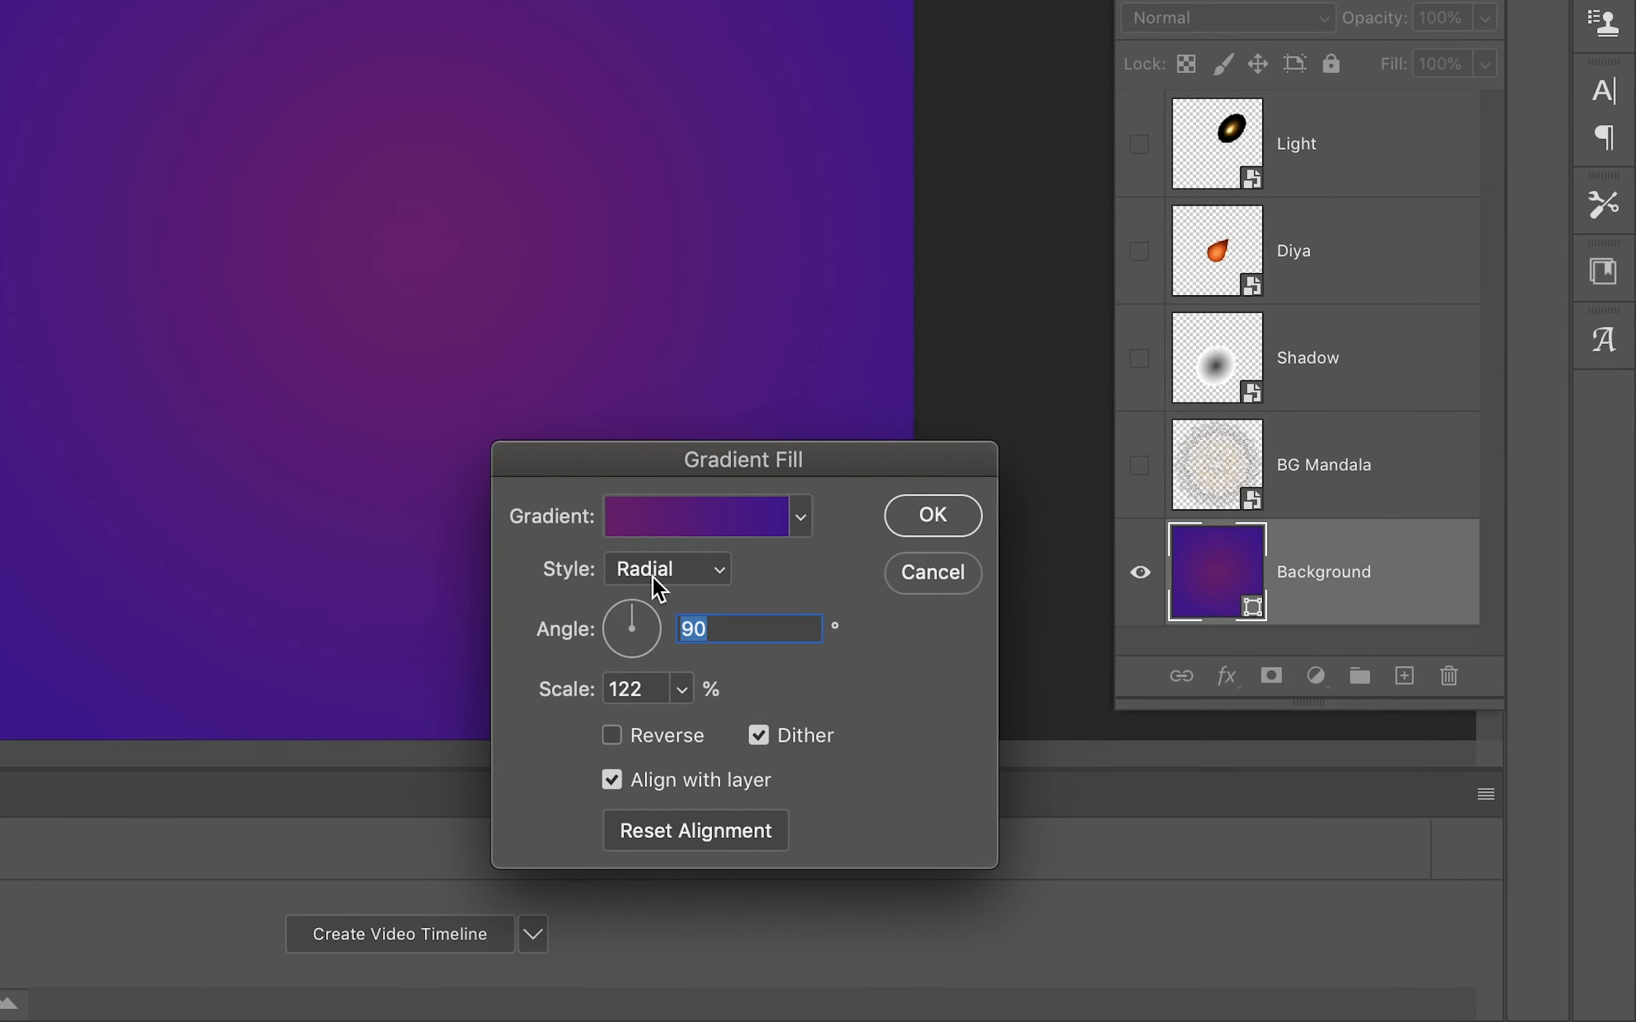
click(689, 534)
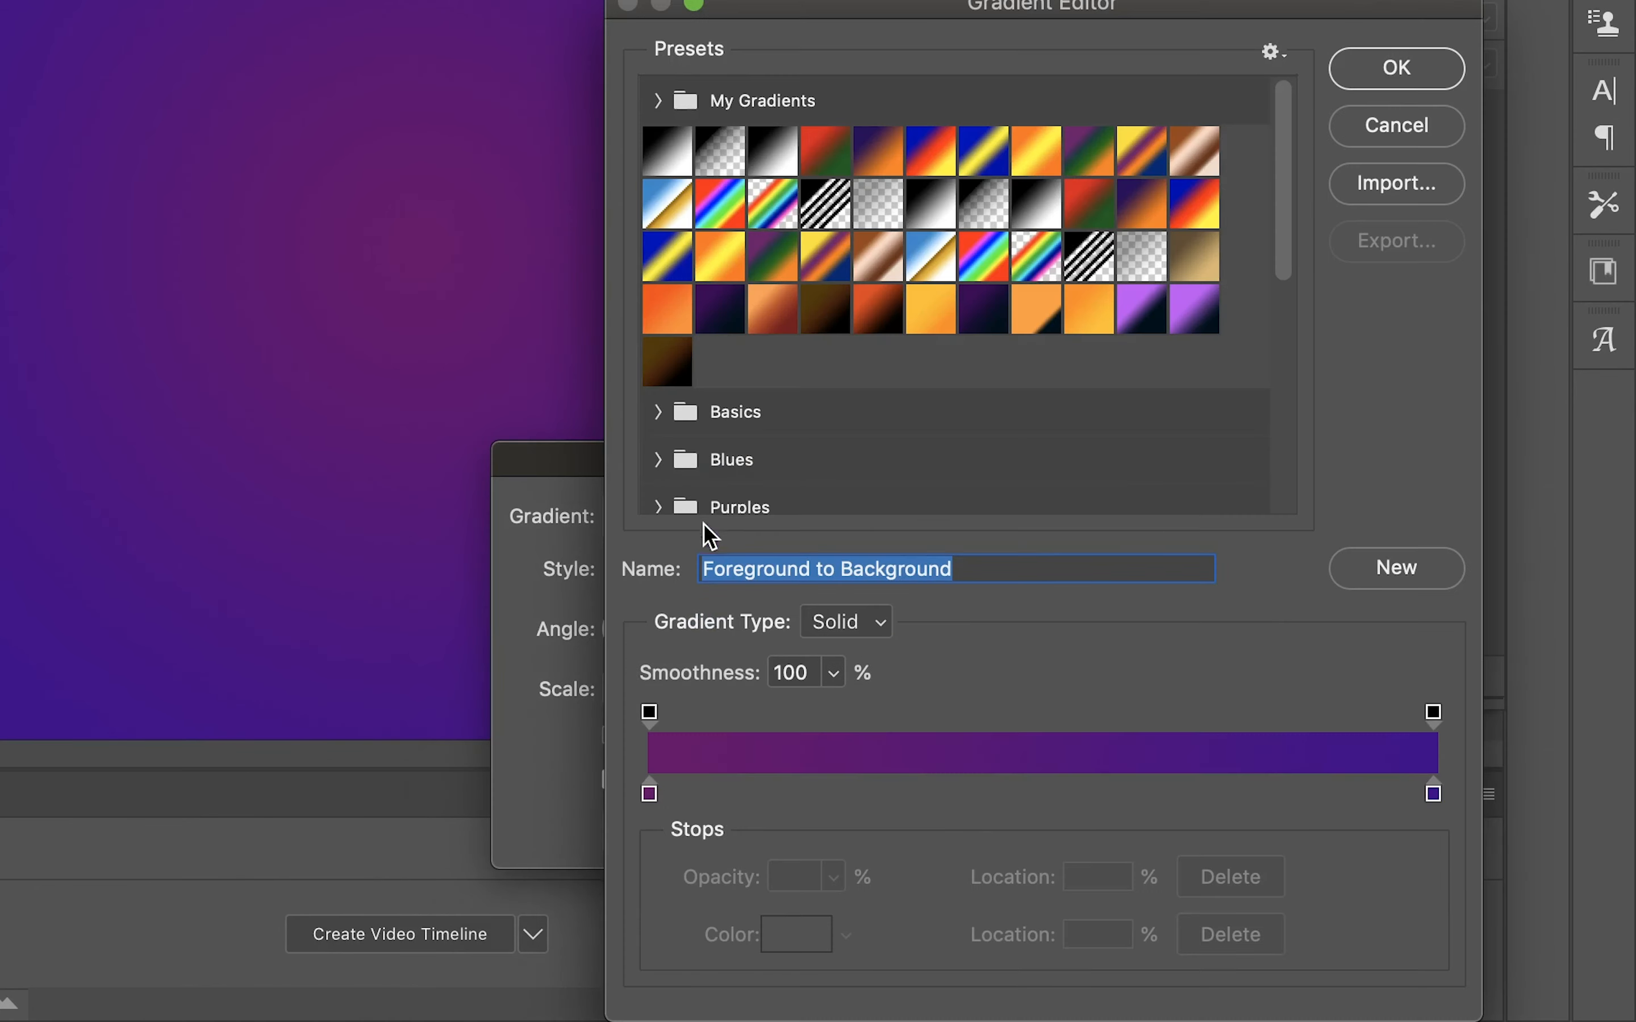
double_click(1433, 792)
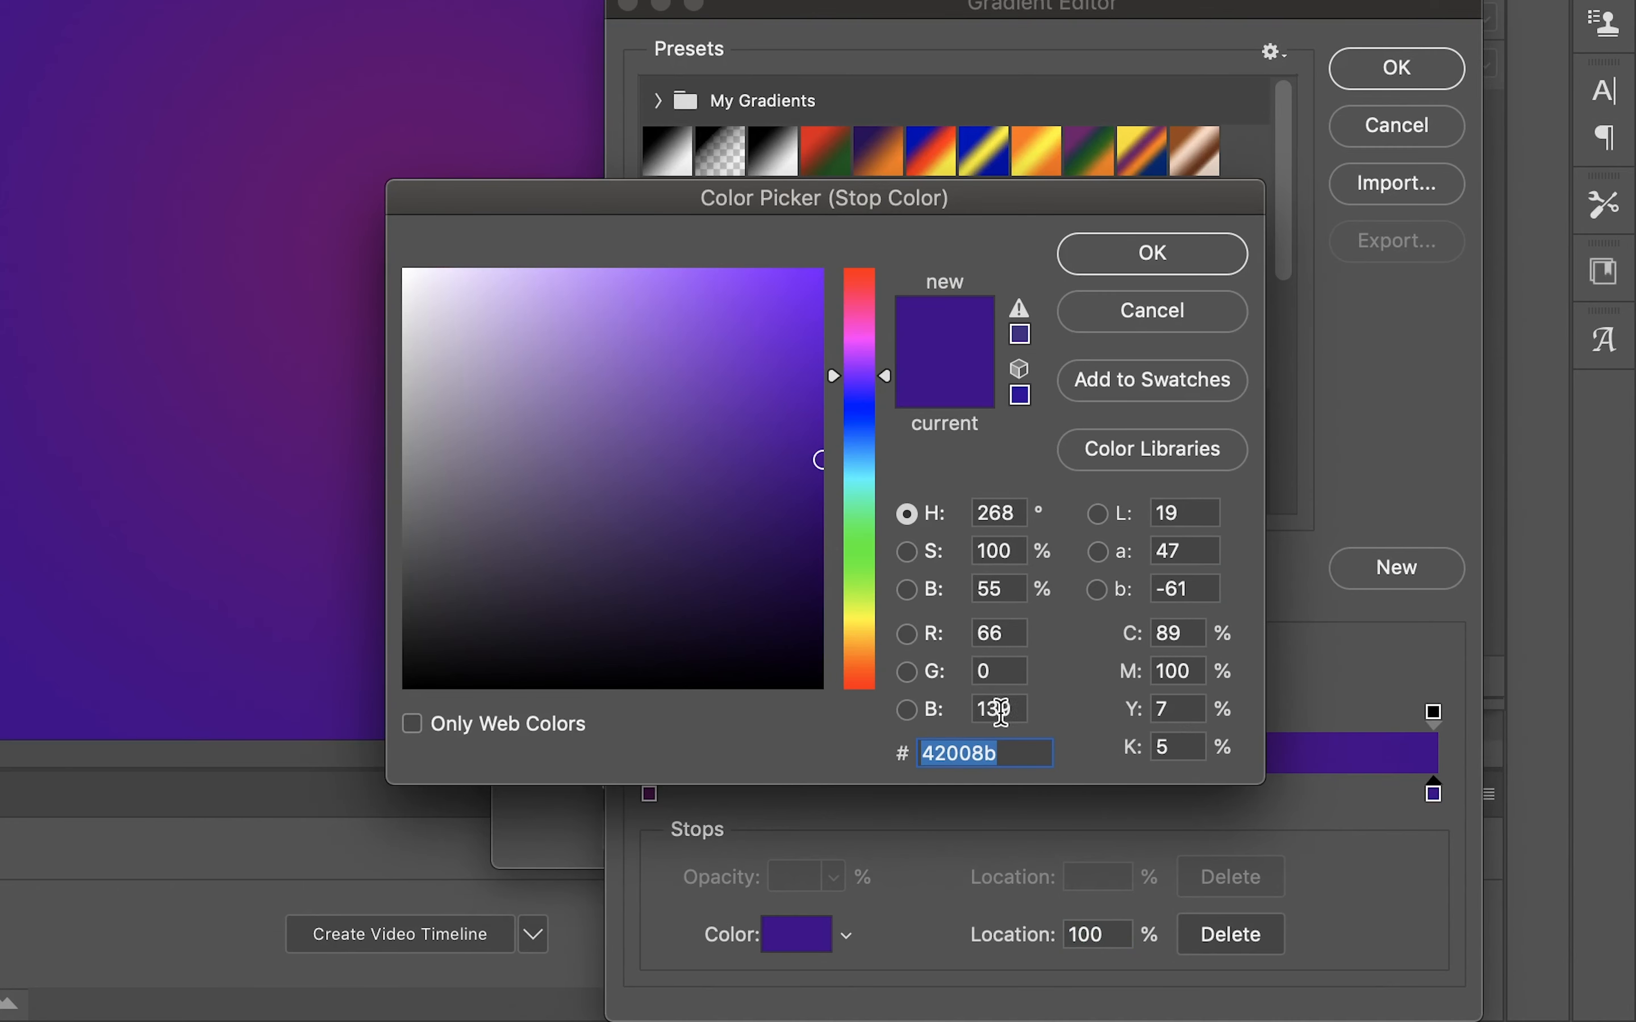
click(1179, 254)
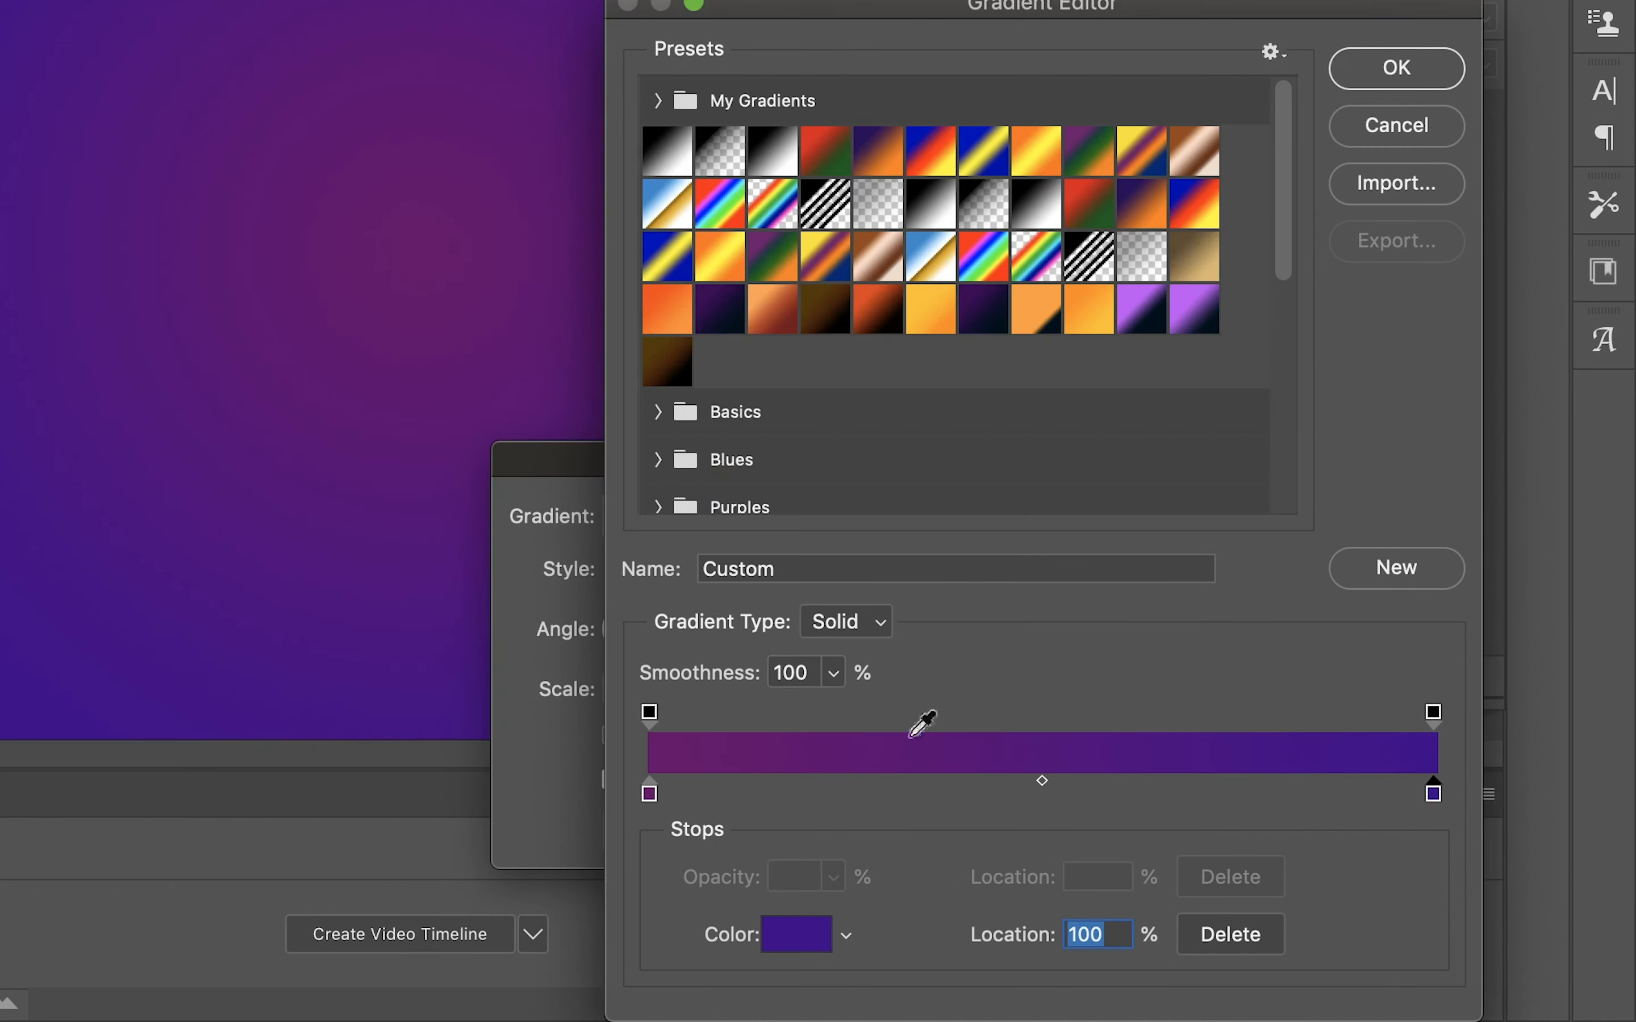
click(649, 794)
double_click(649, 794)
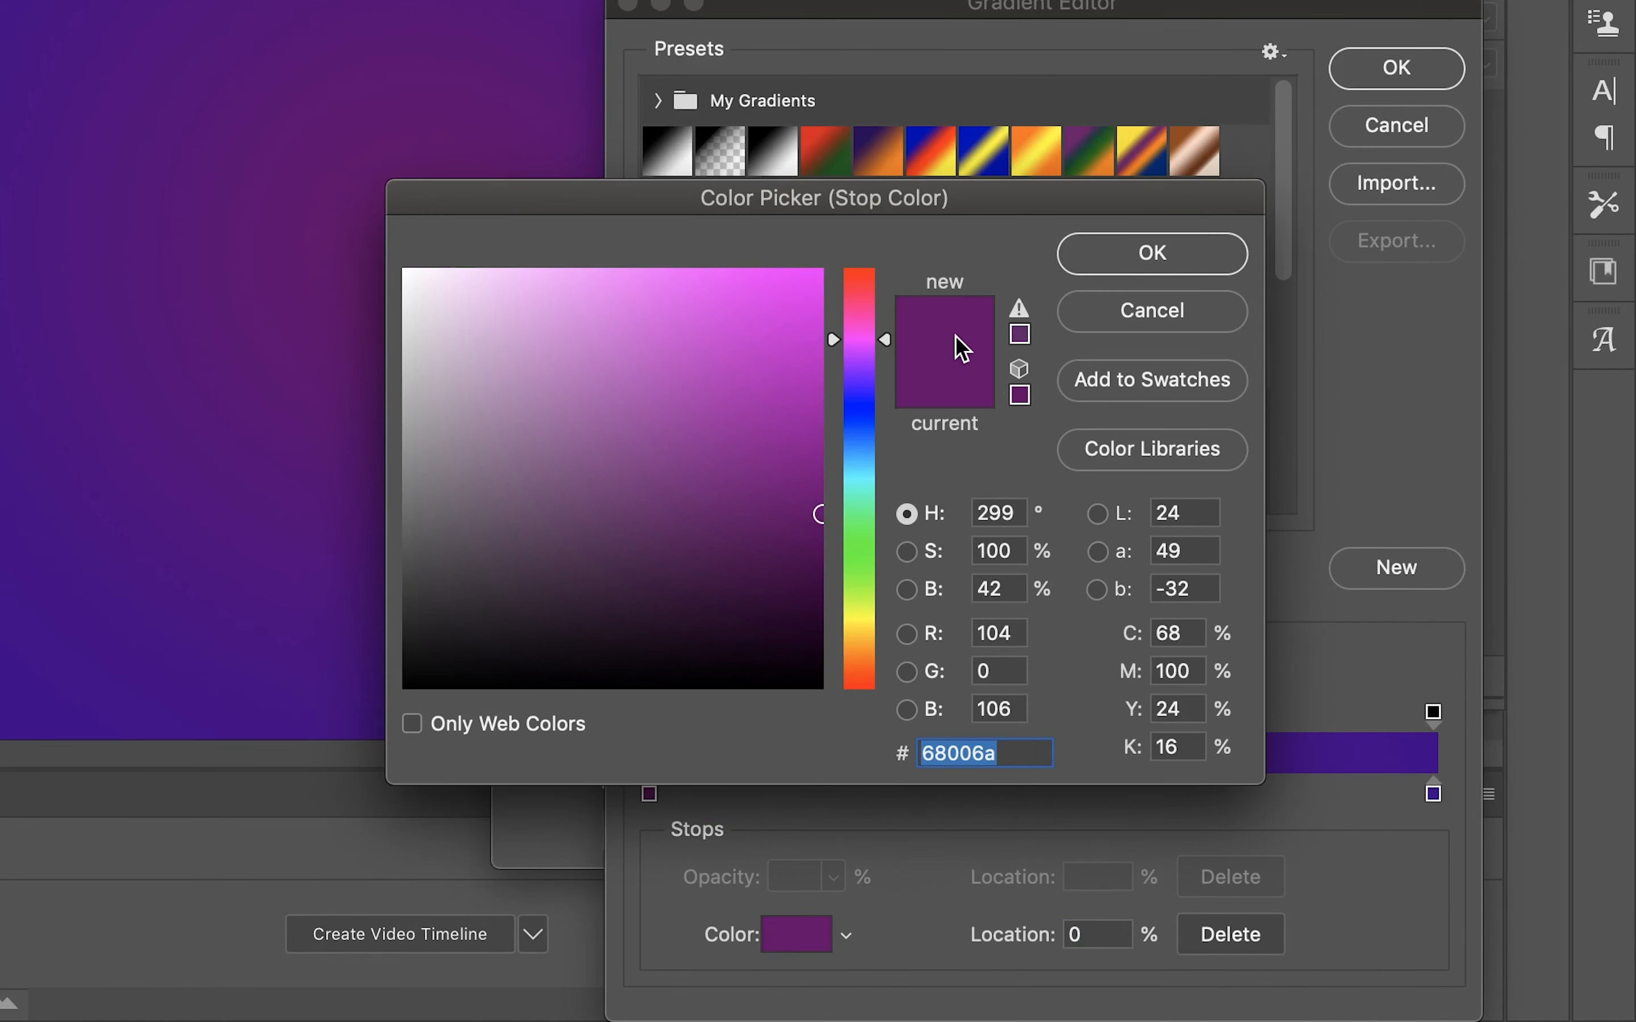
click(1153, 253)
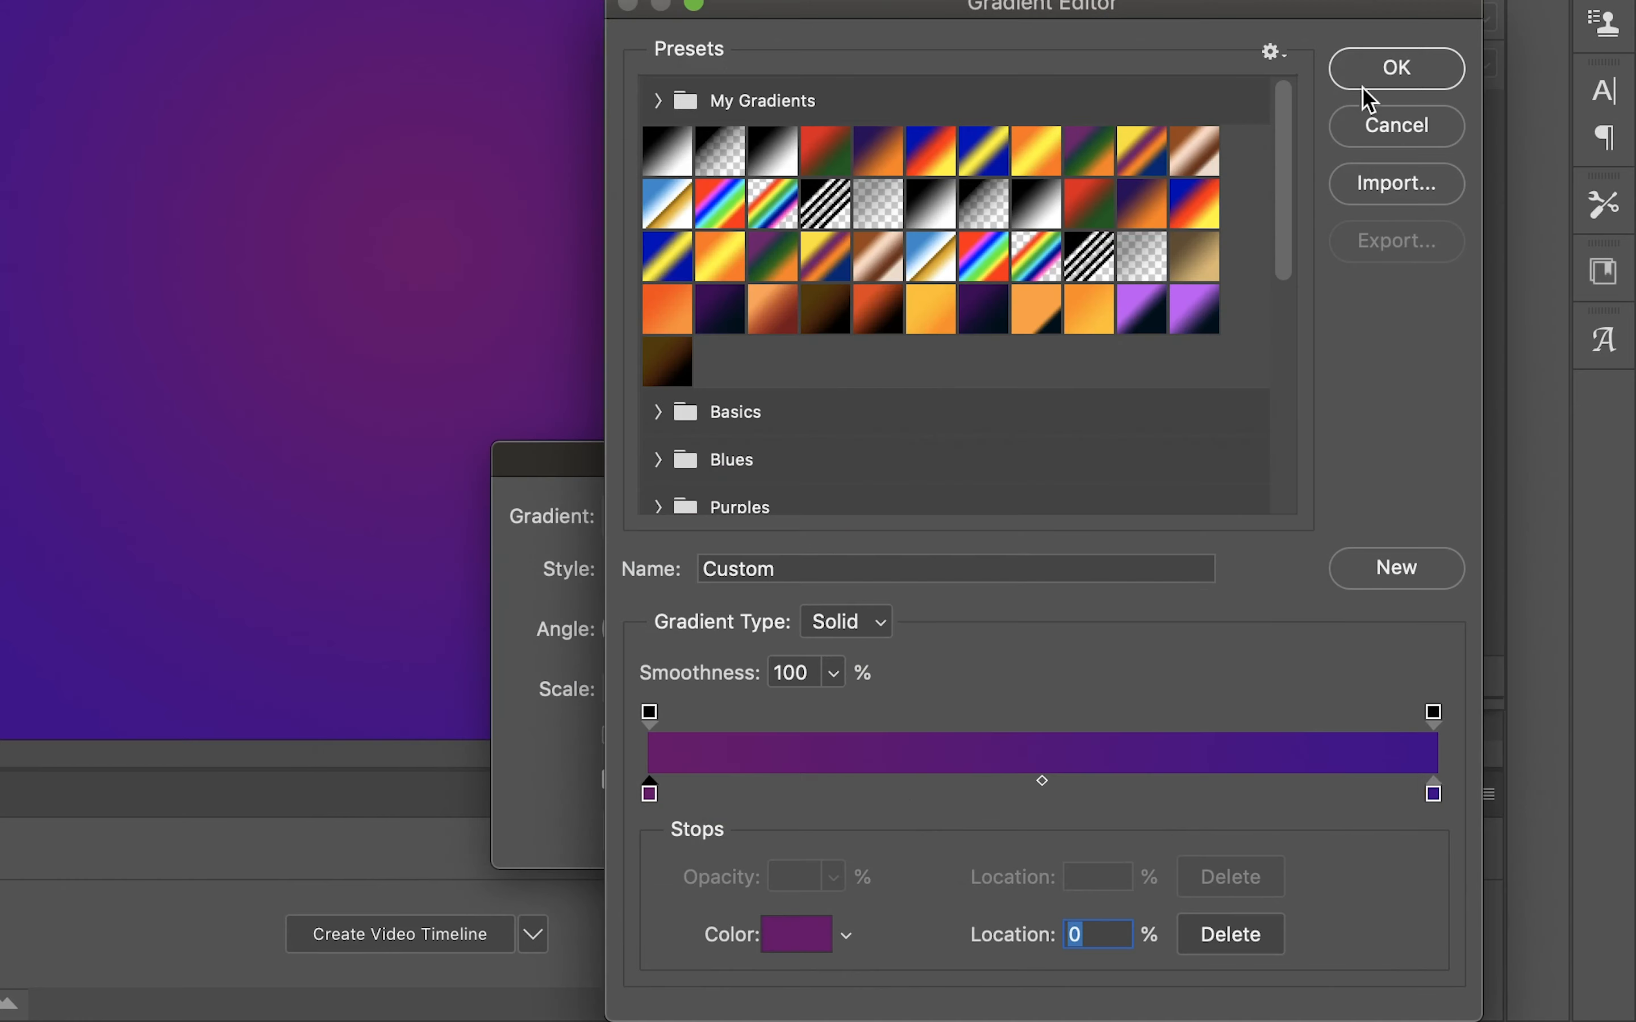
click(1394, 68)
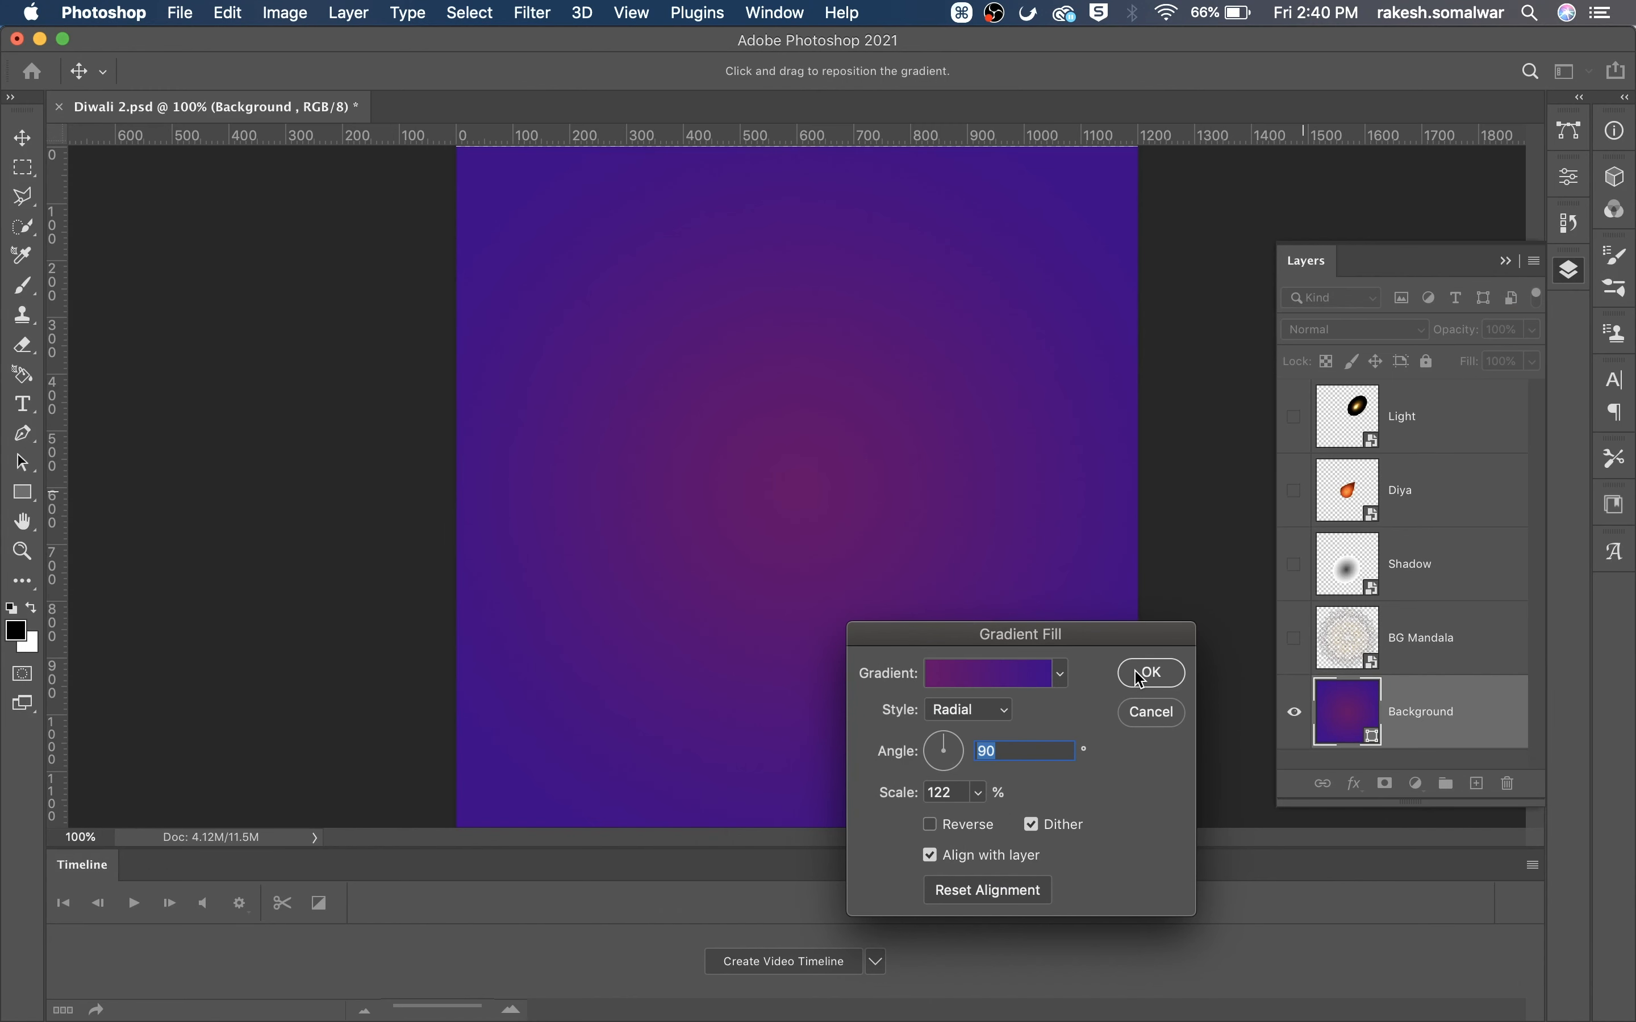
click(1142, 679)
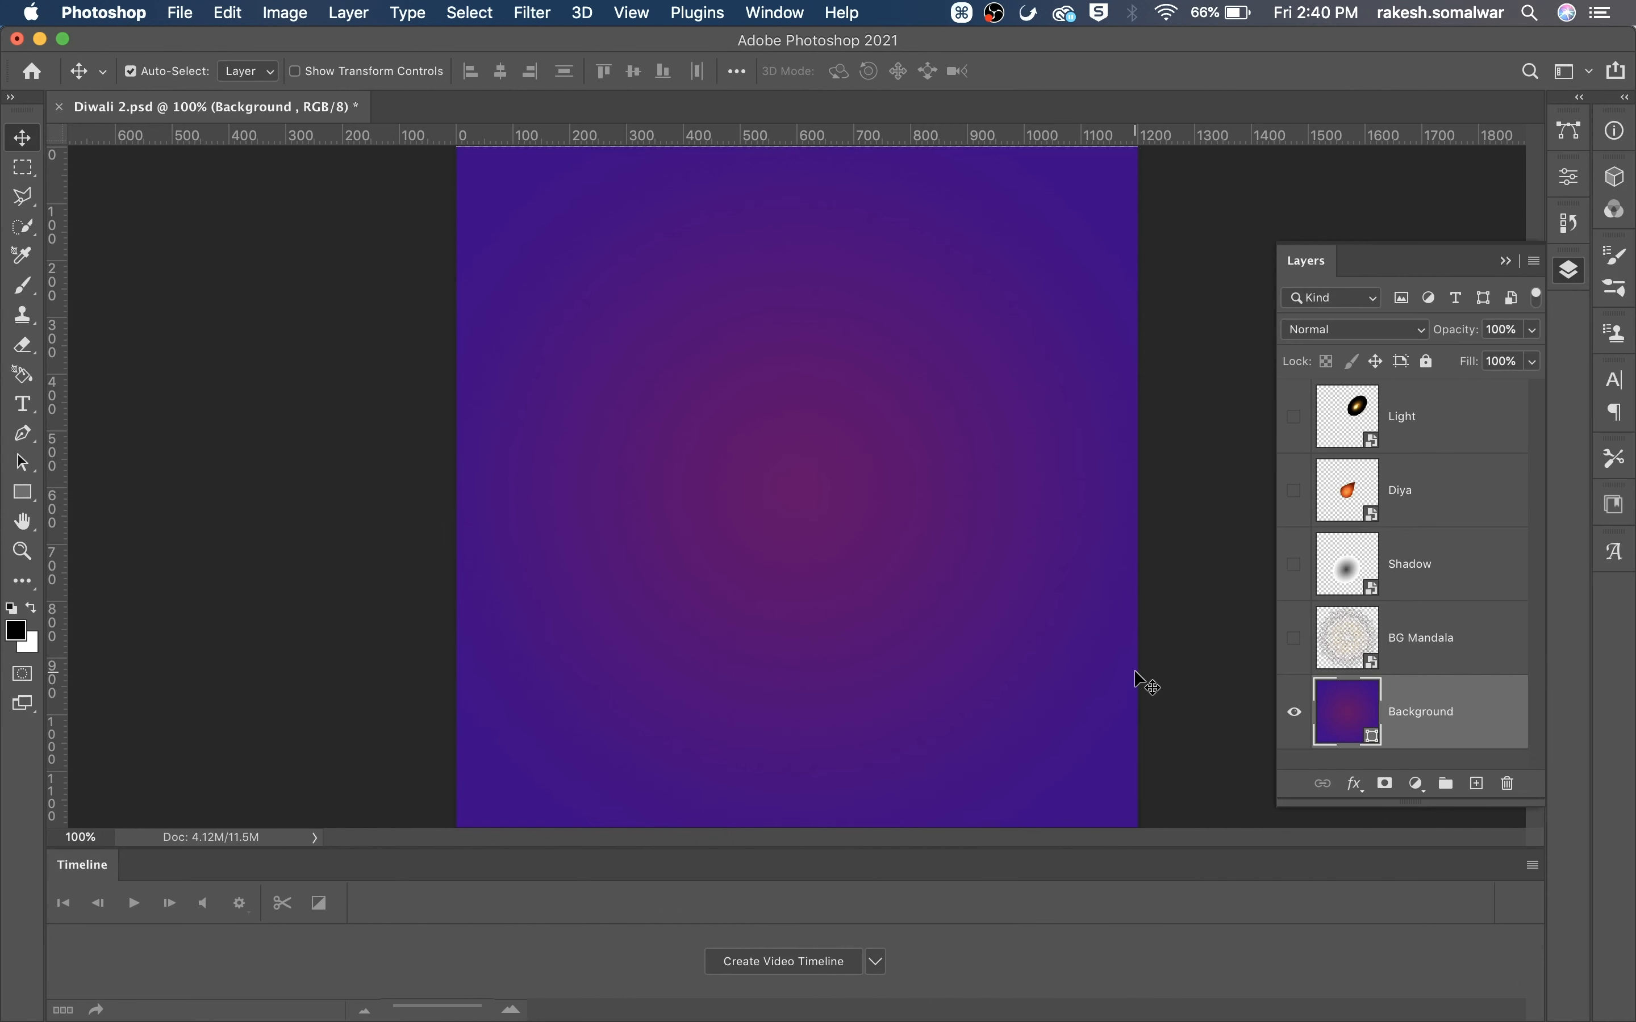
Turn the visibility of the BG Mandala, Diya, Light and Shadow layers back on.
click(1293, 638)
click(1292, 491)
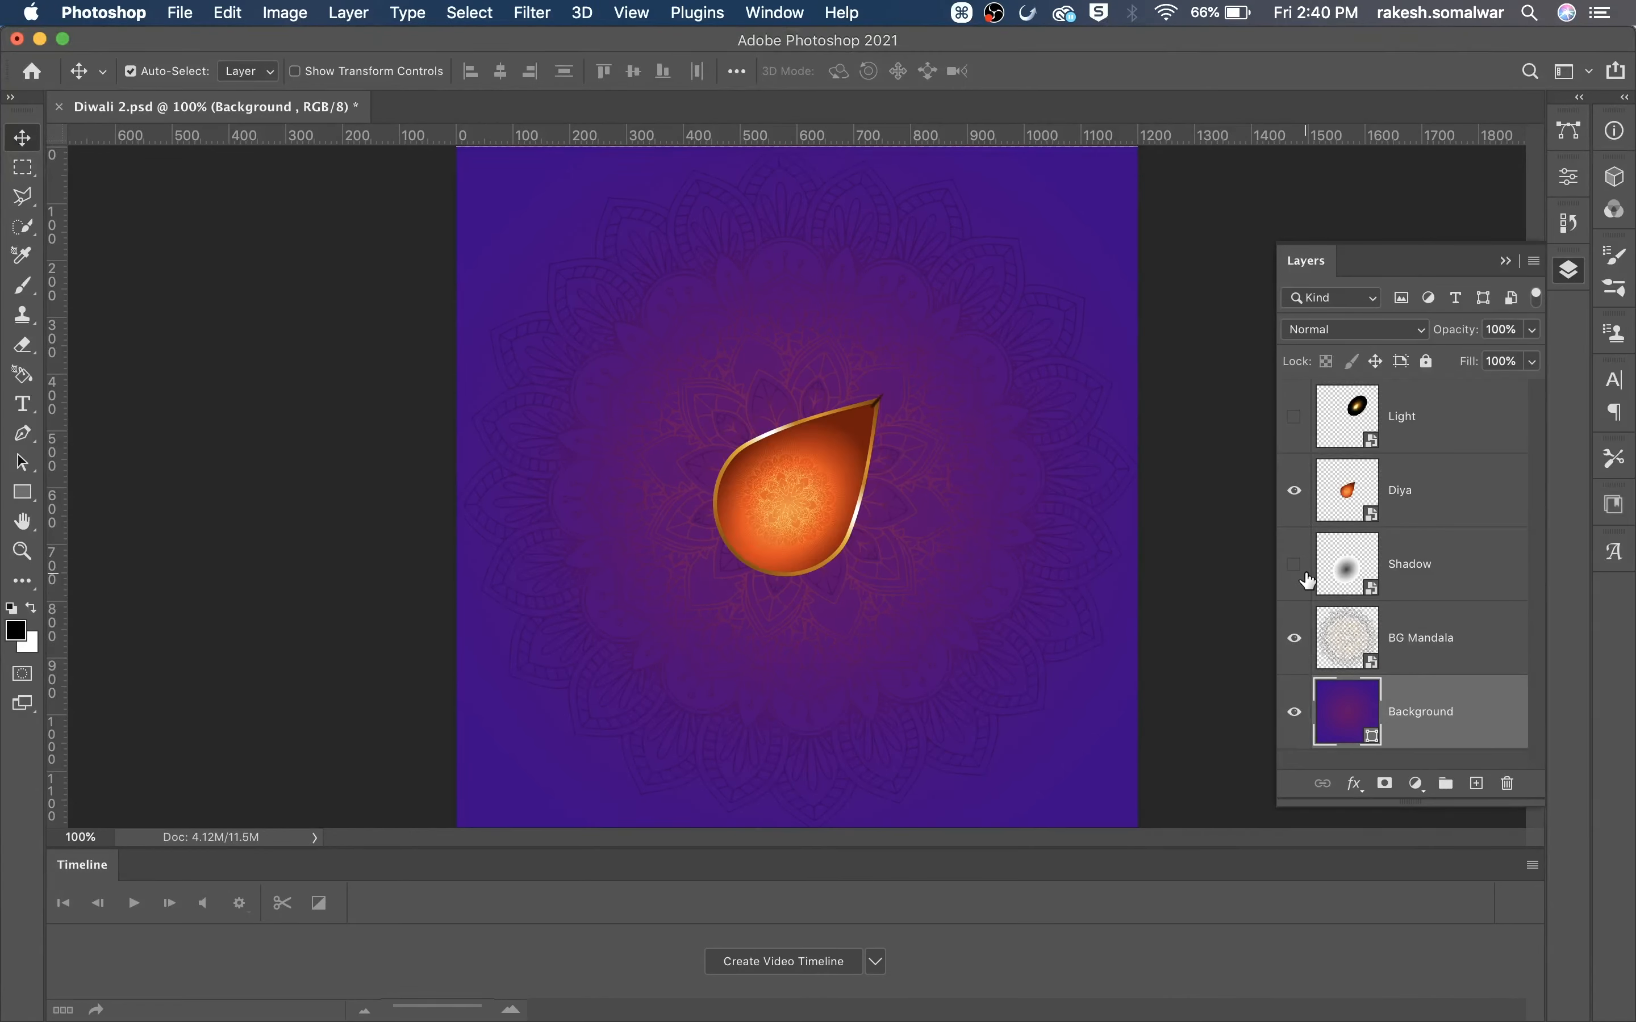
click(1293, 415)
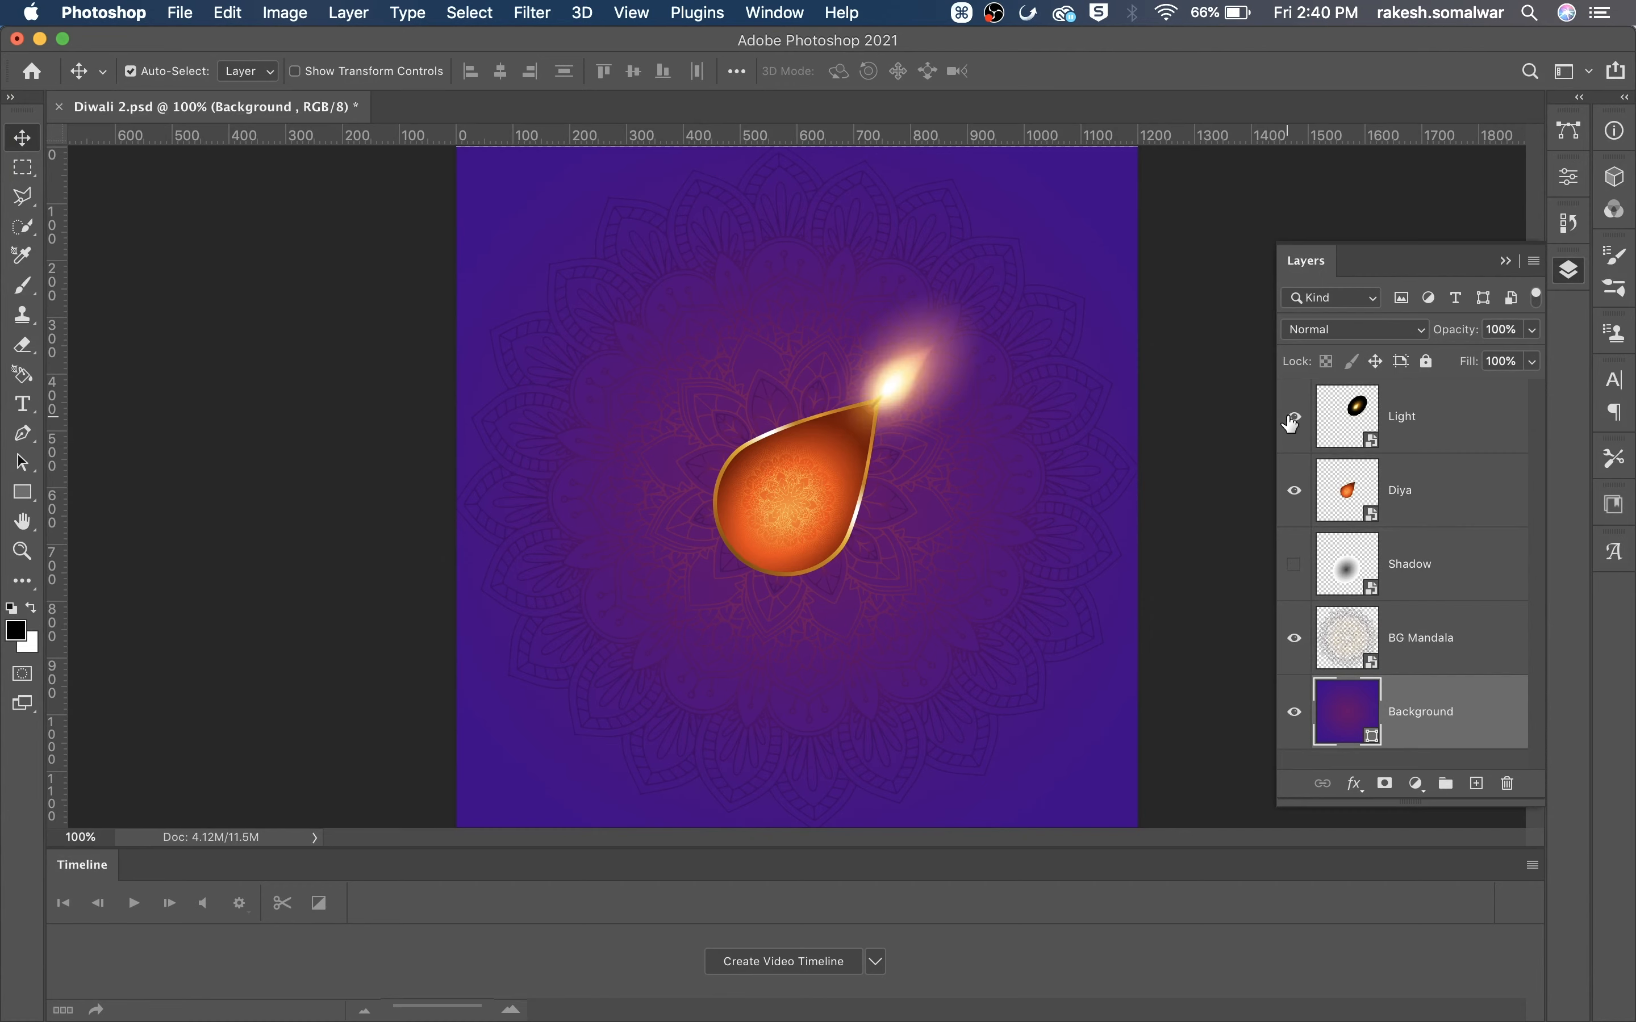
click(1294, 567)
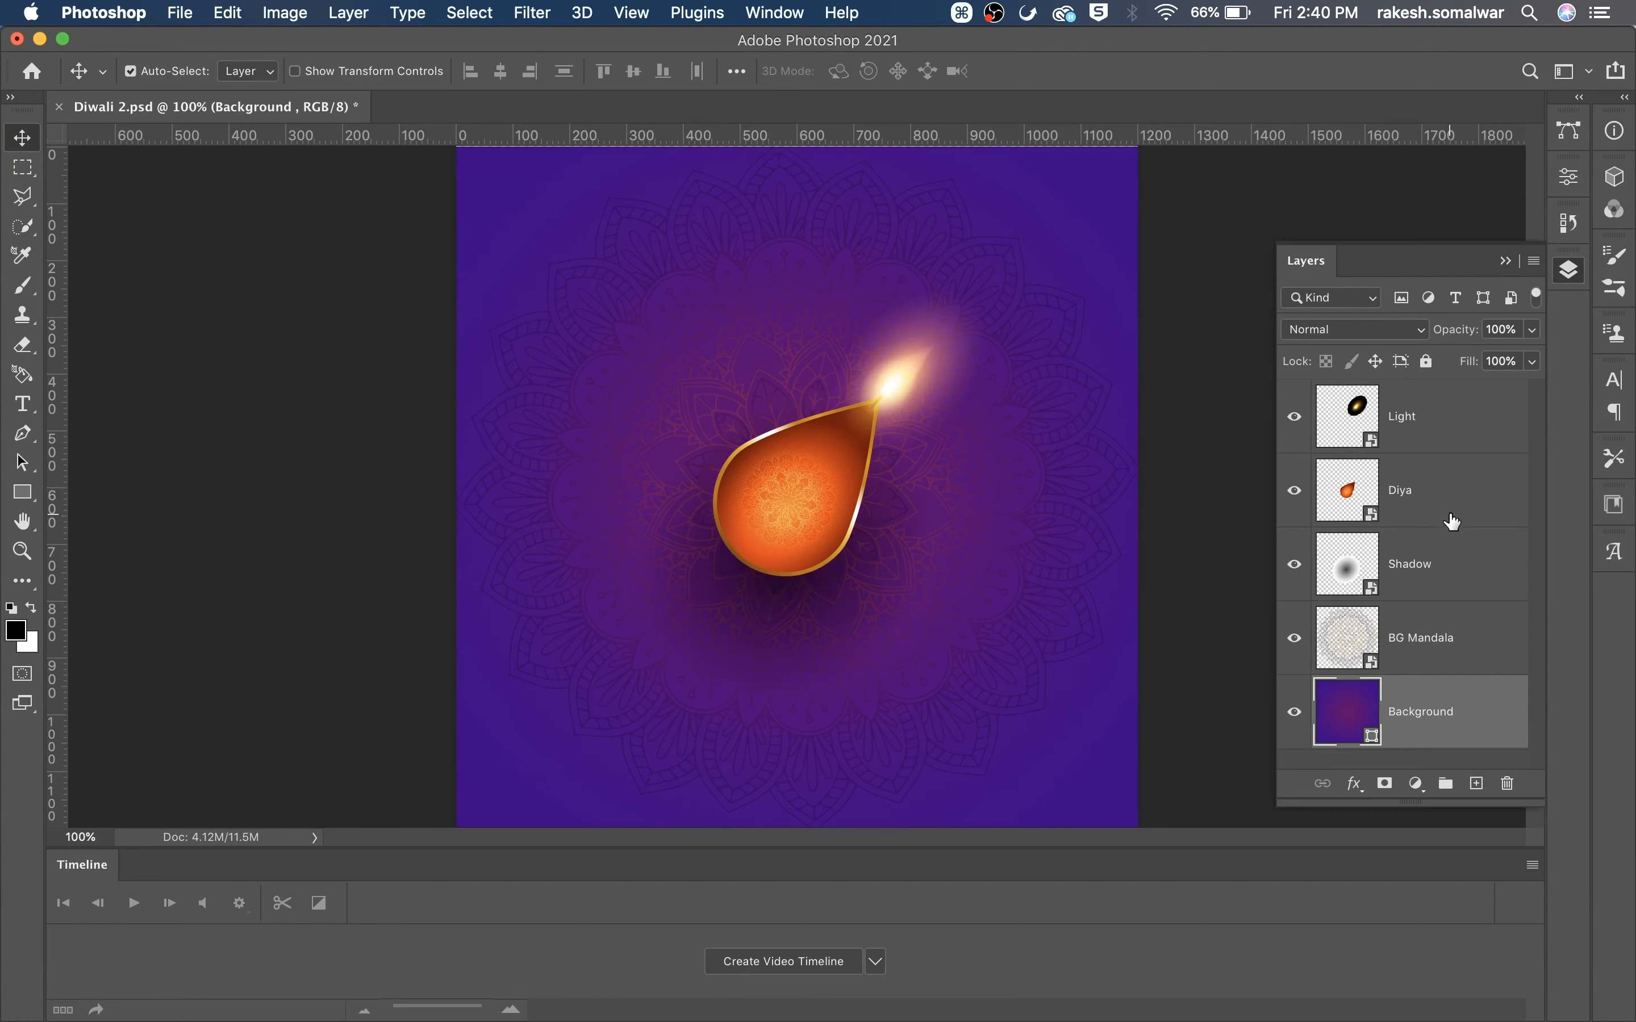
Rename the BG Mandala layer as Mandala.
click(1423, 428)
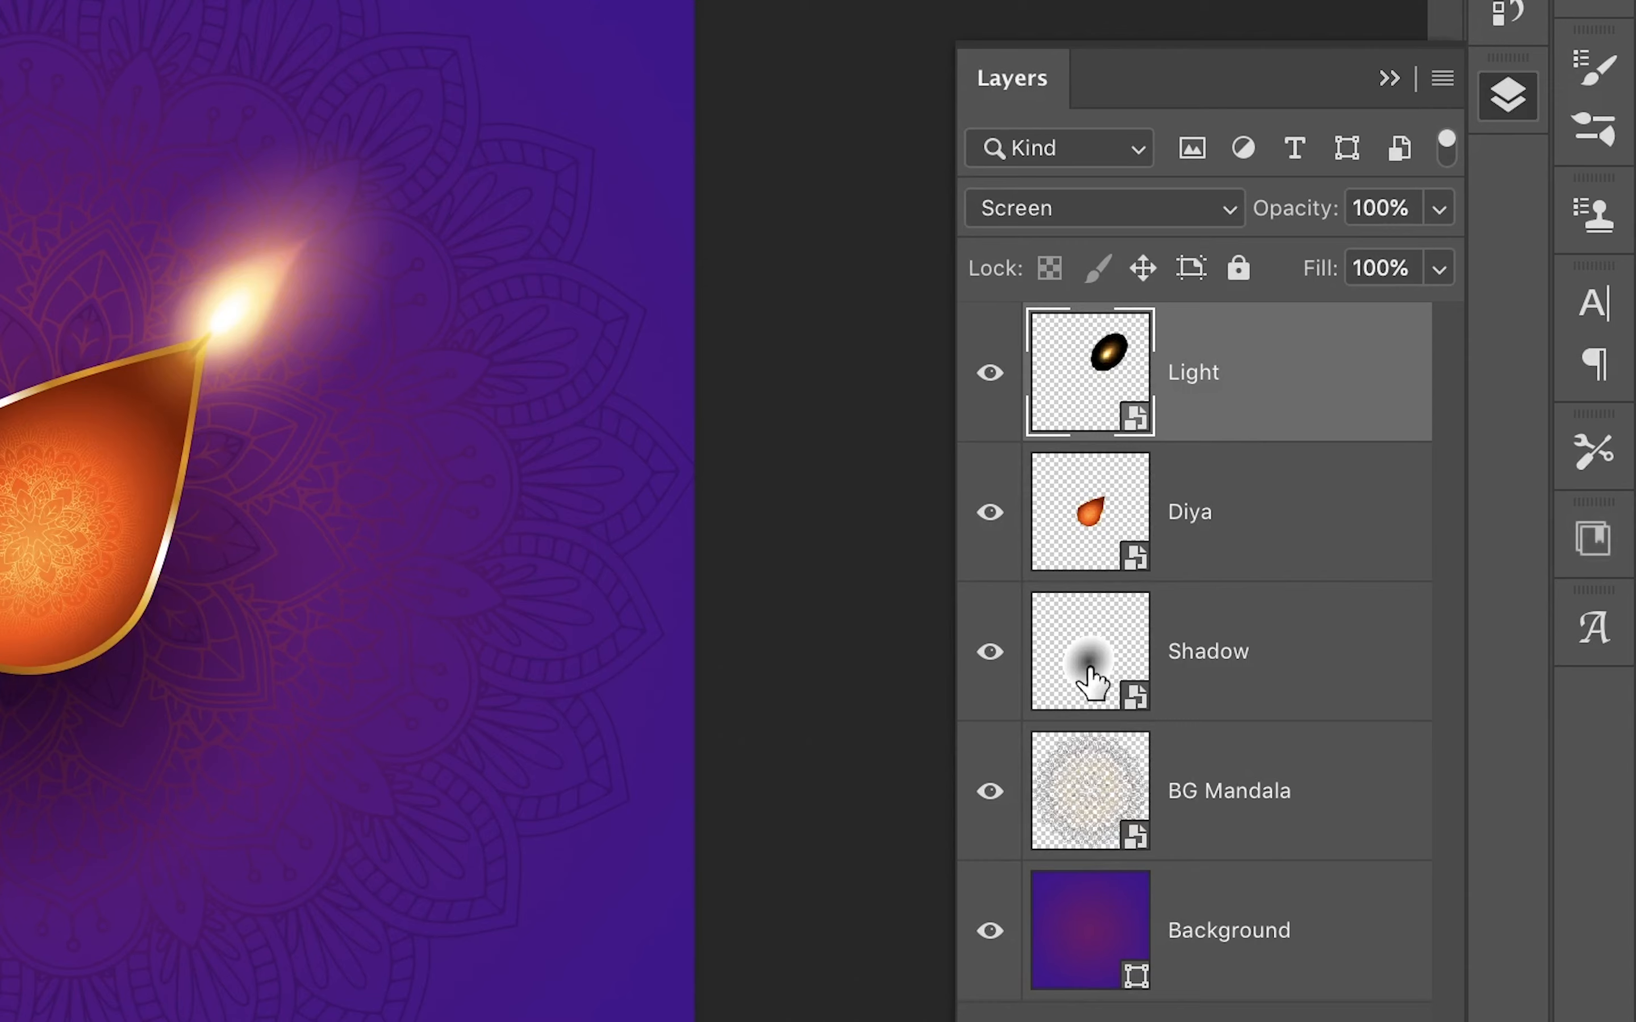
click(1318, 991)
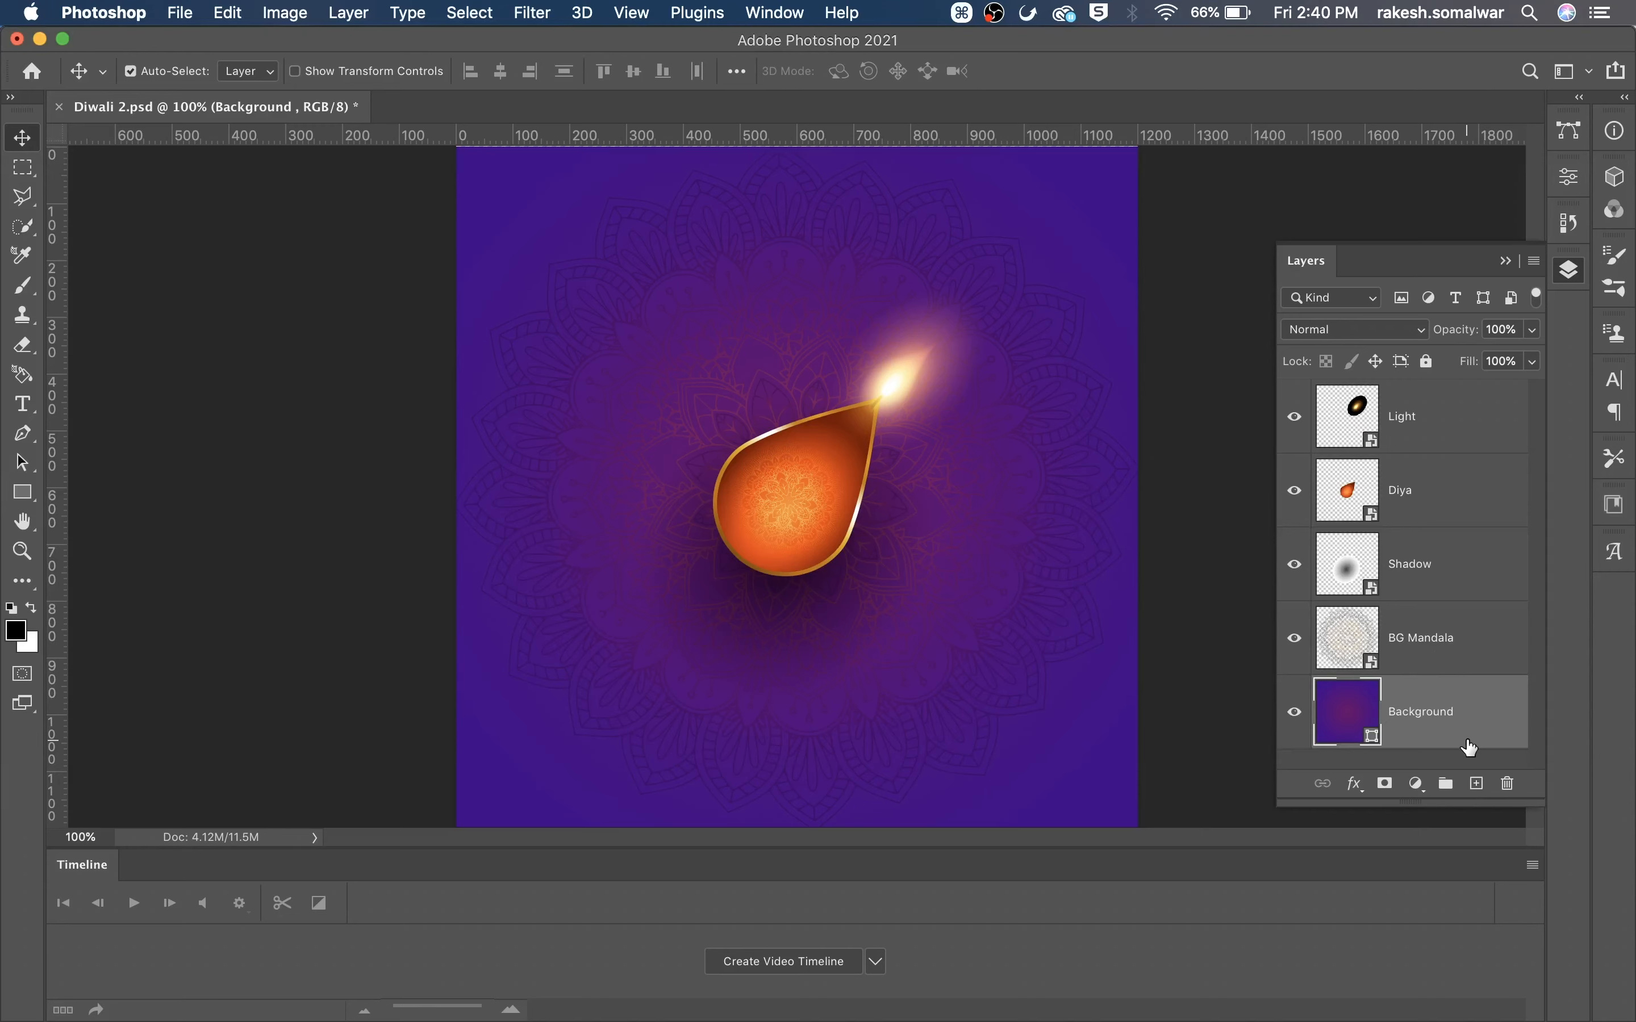
click(1405, 649)
double_click(1405, 639)
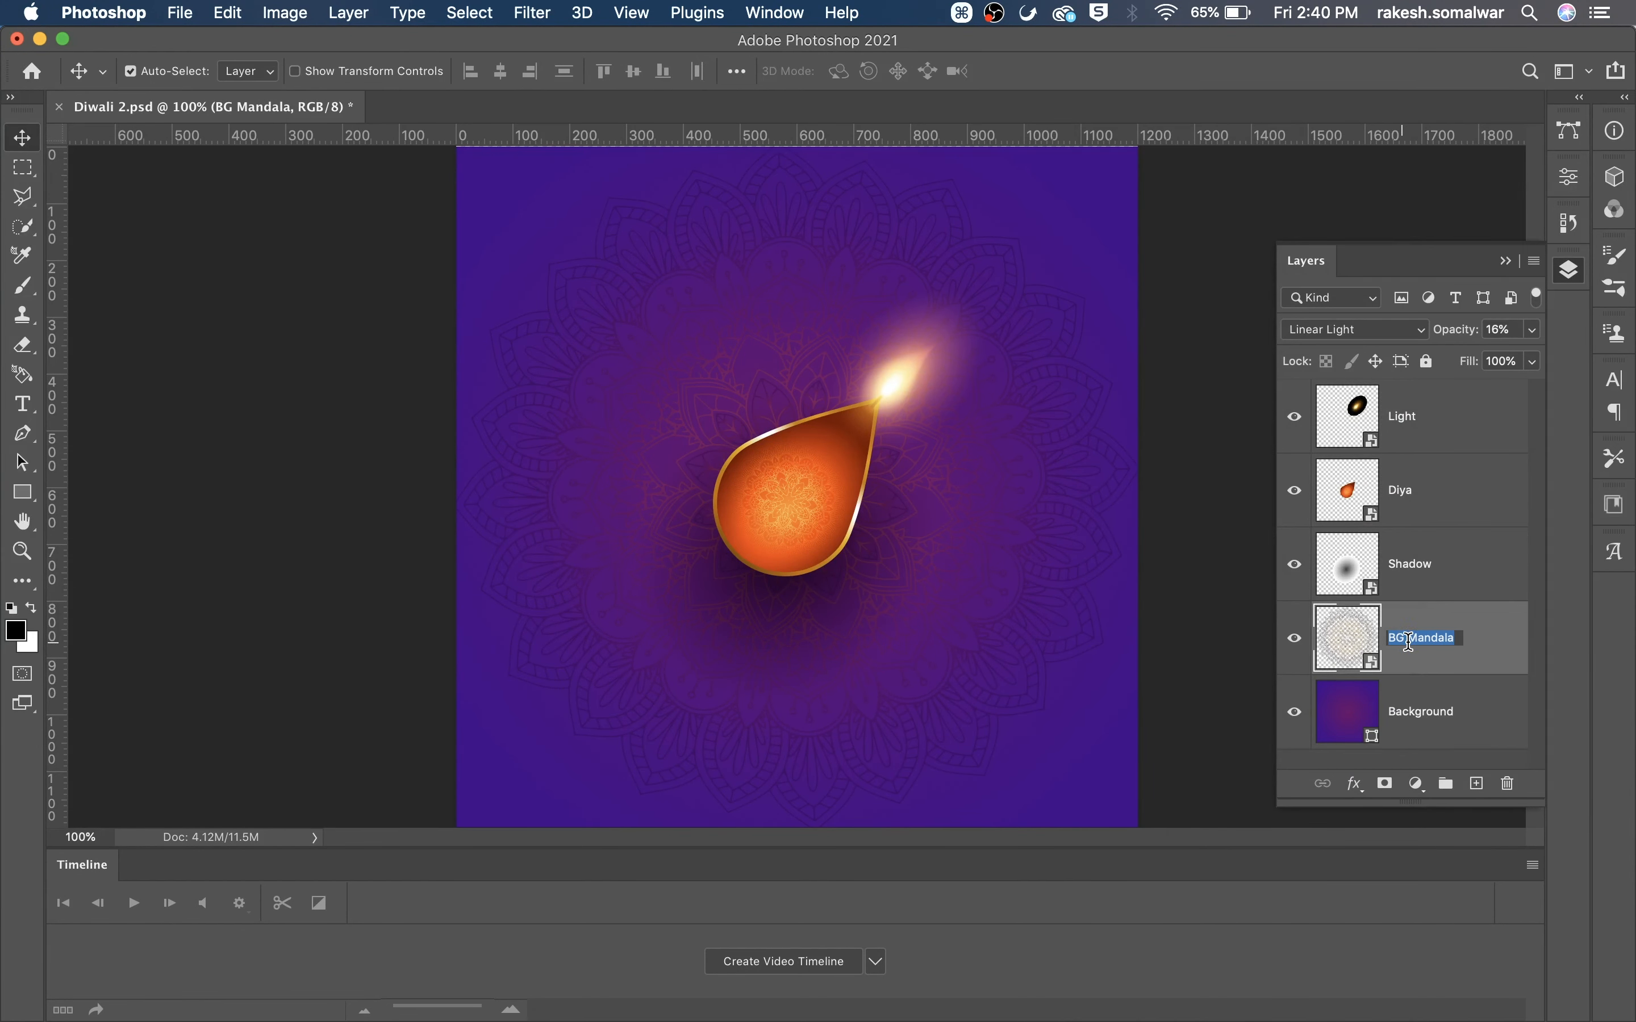
click(1408, 642)
key(BackSpace)
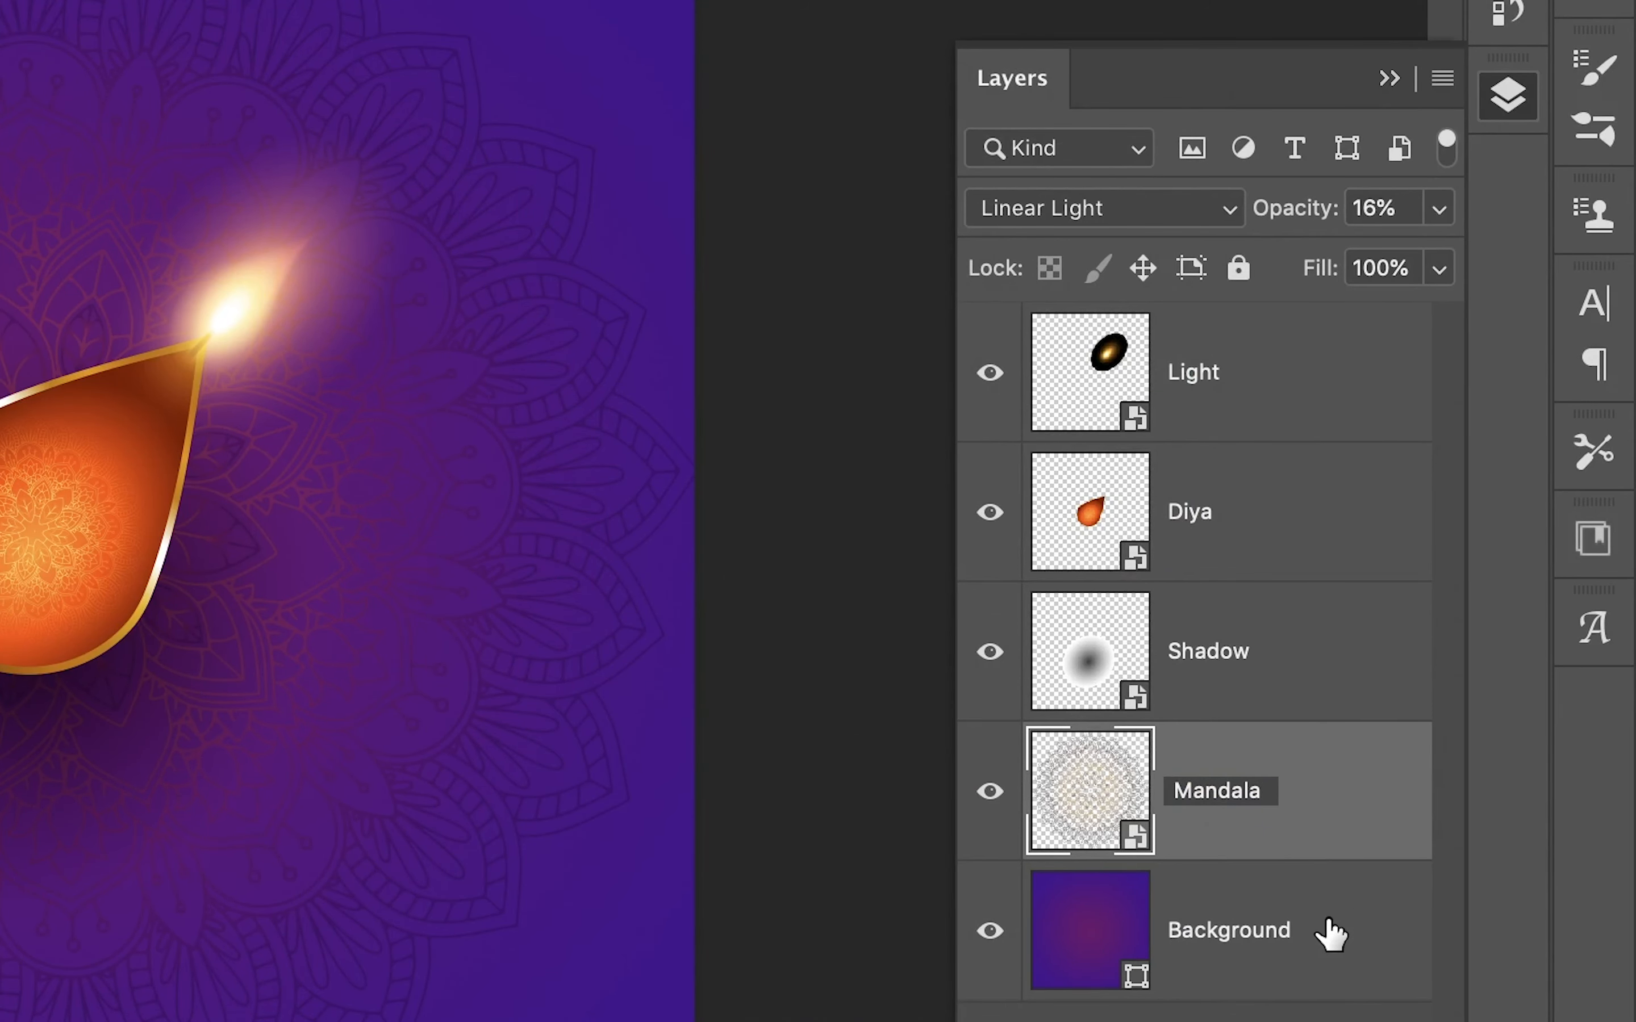
key(Return)
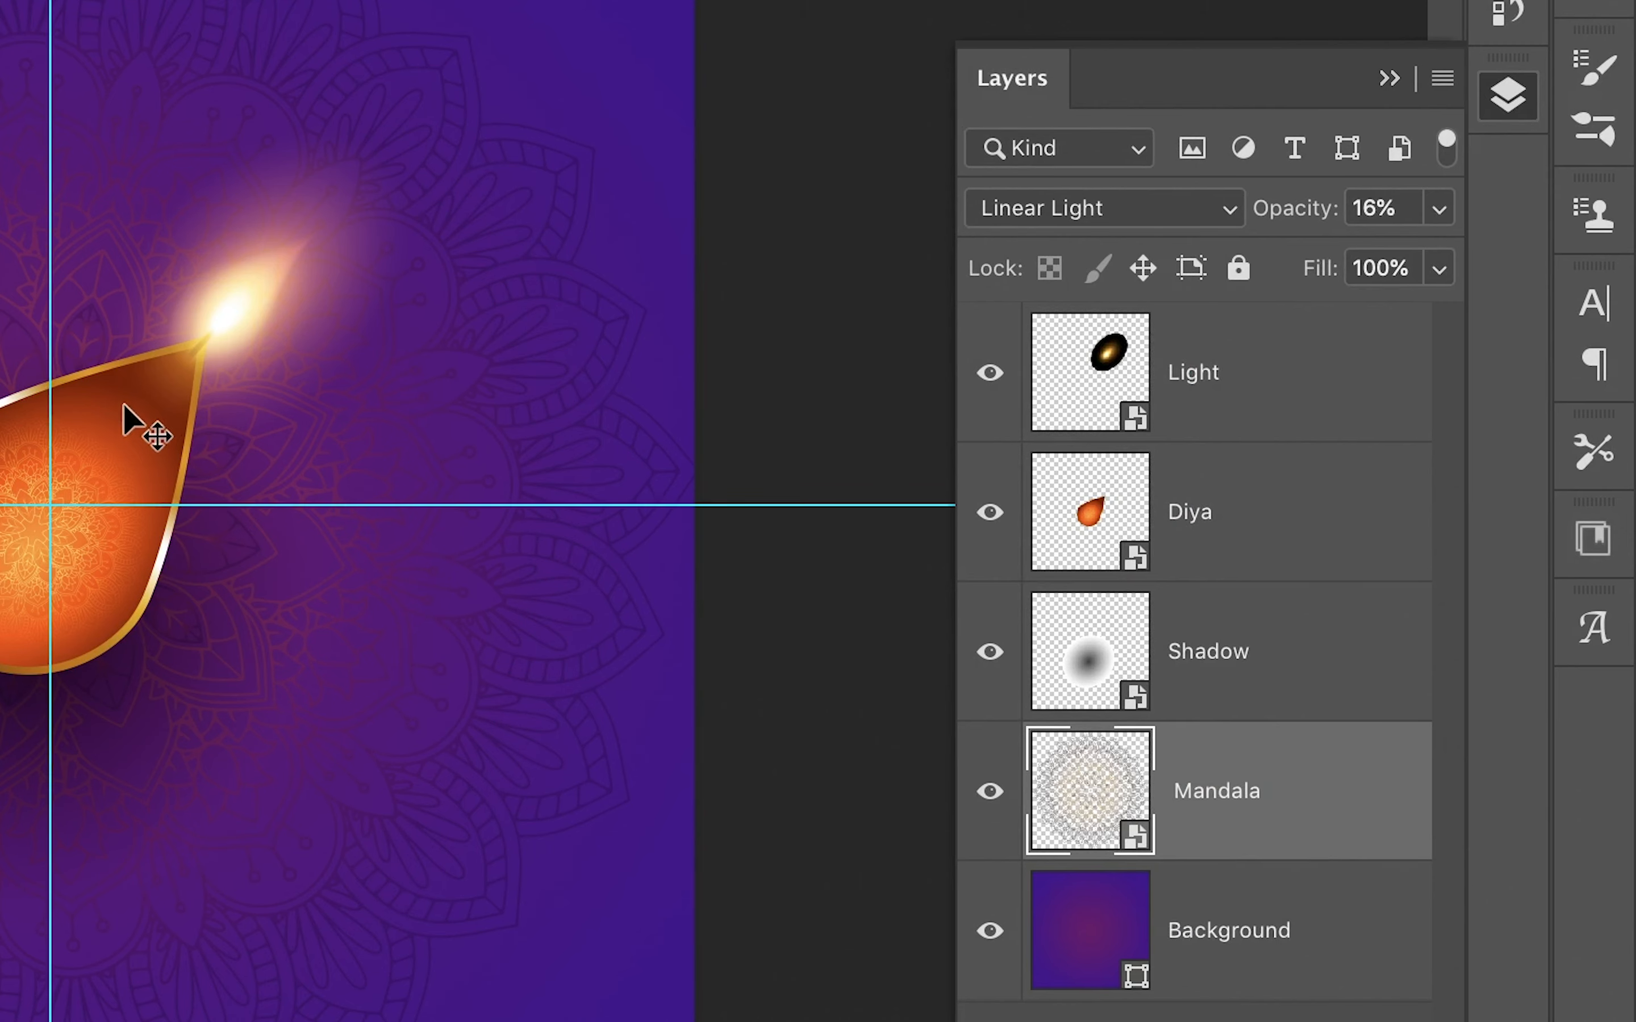
Group the Light, Diya and Shadow layers into a new Pass Through group at 100% opacity and check its contents by toggling its visibility.
click(96, 412)
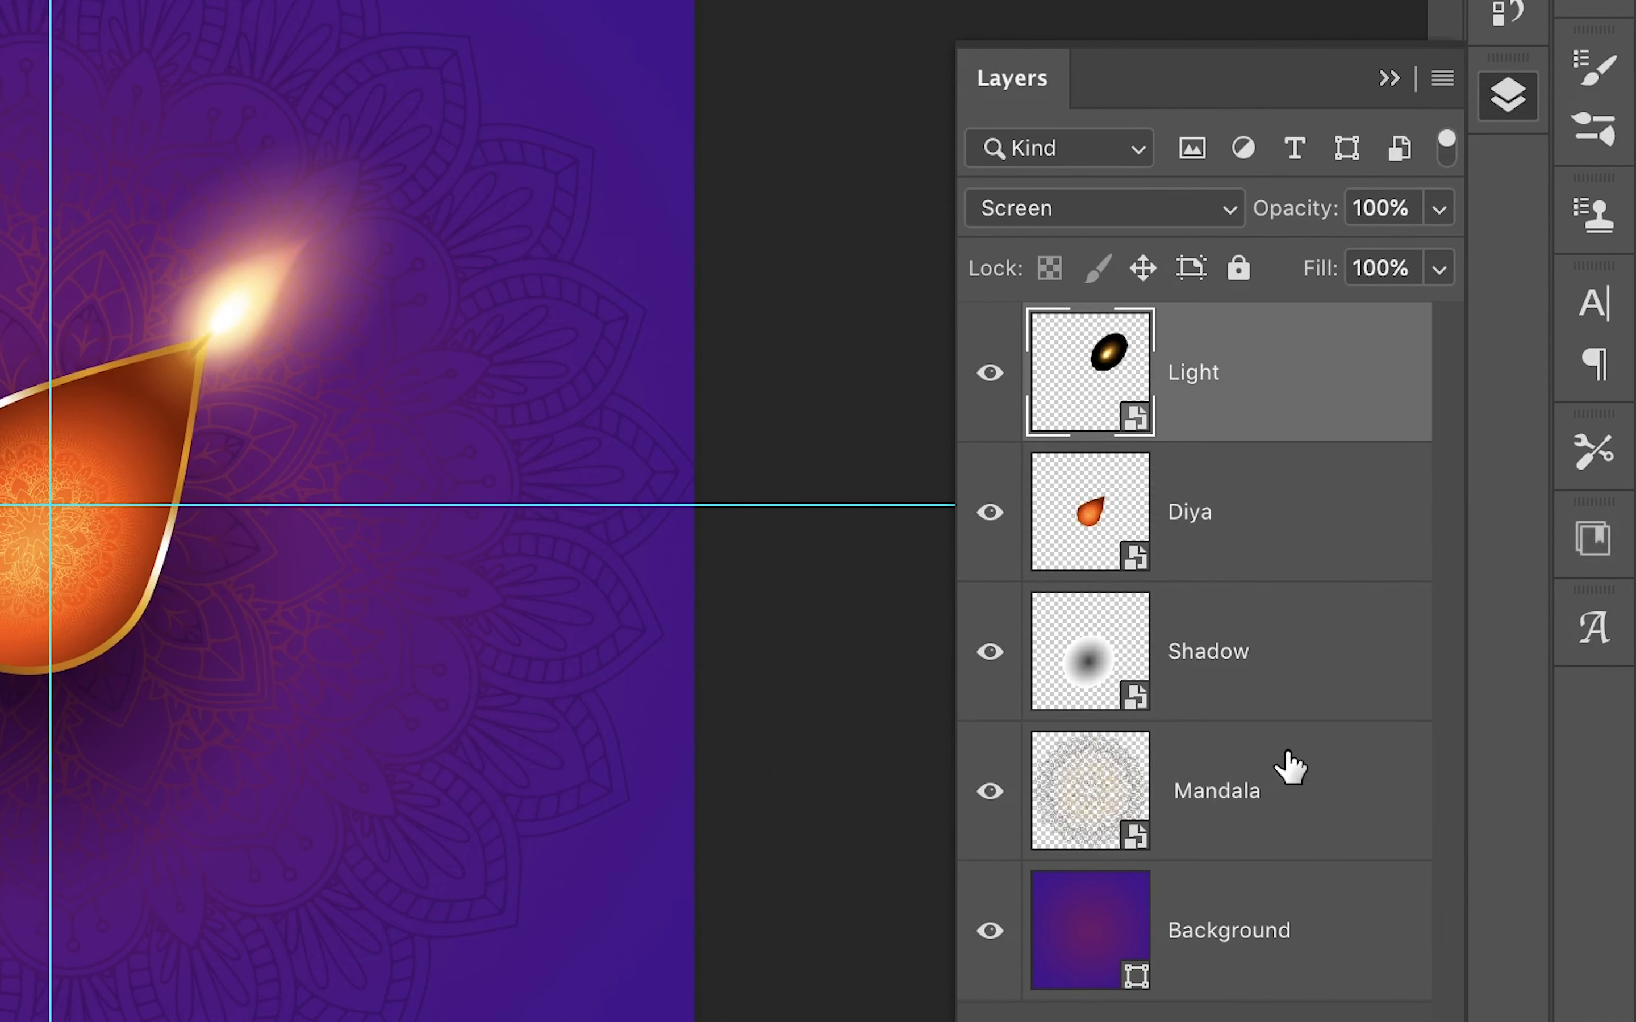
shift+click(1255, 666)
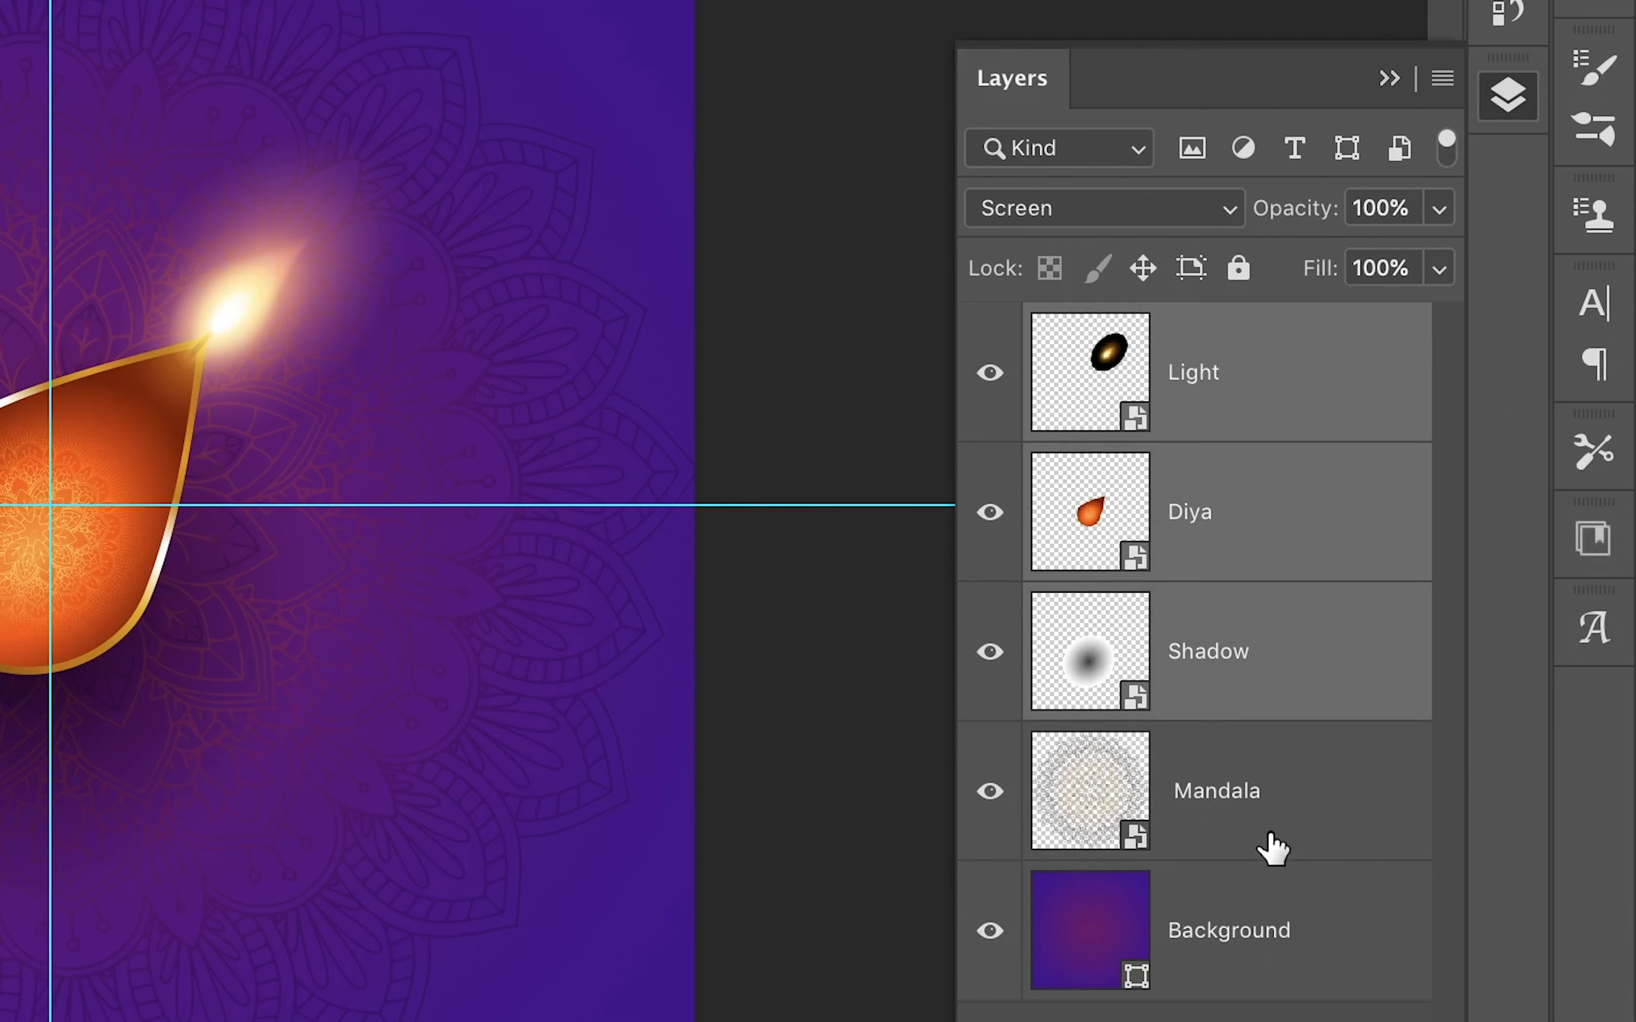
click(1442, 79)
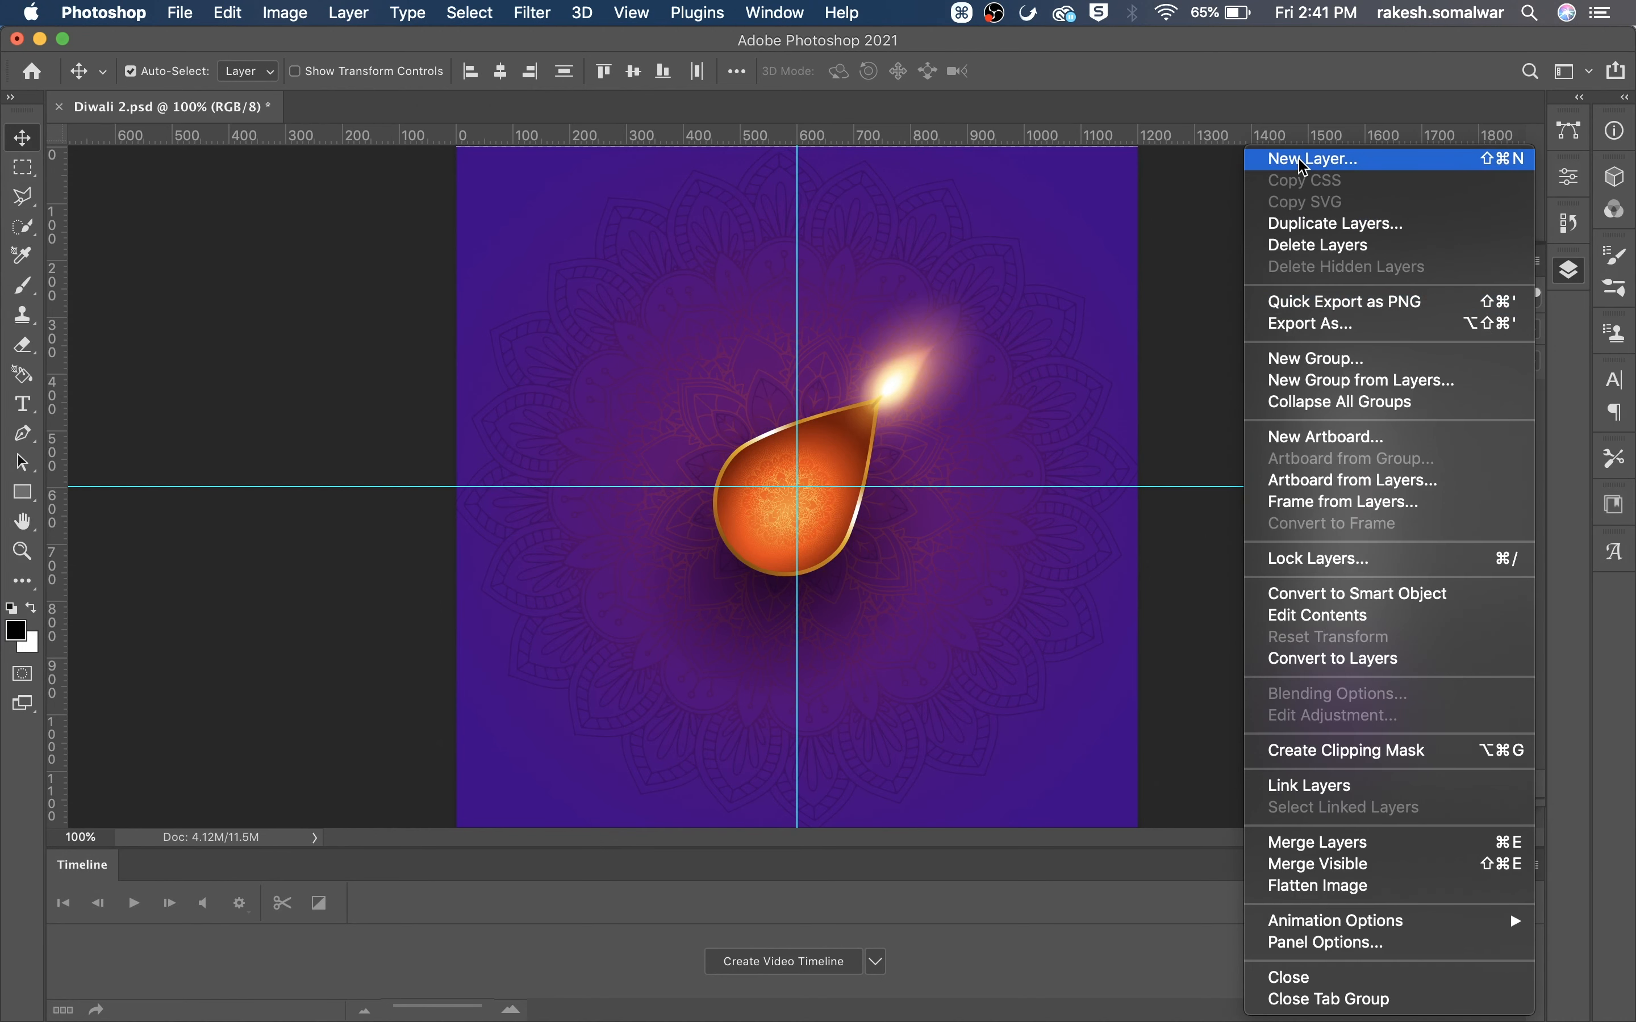
click(1366, 380)
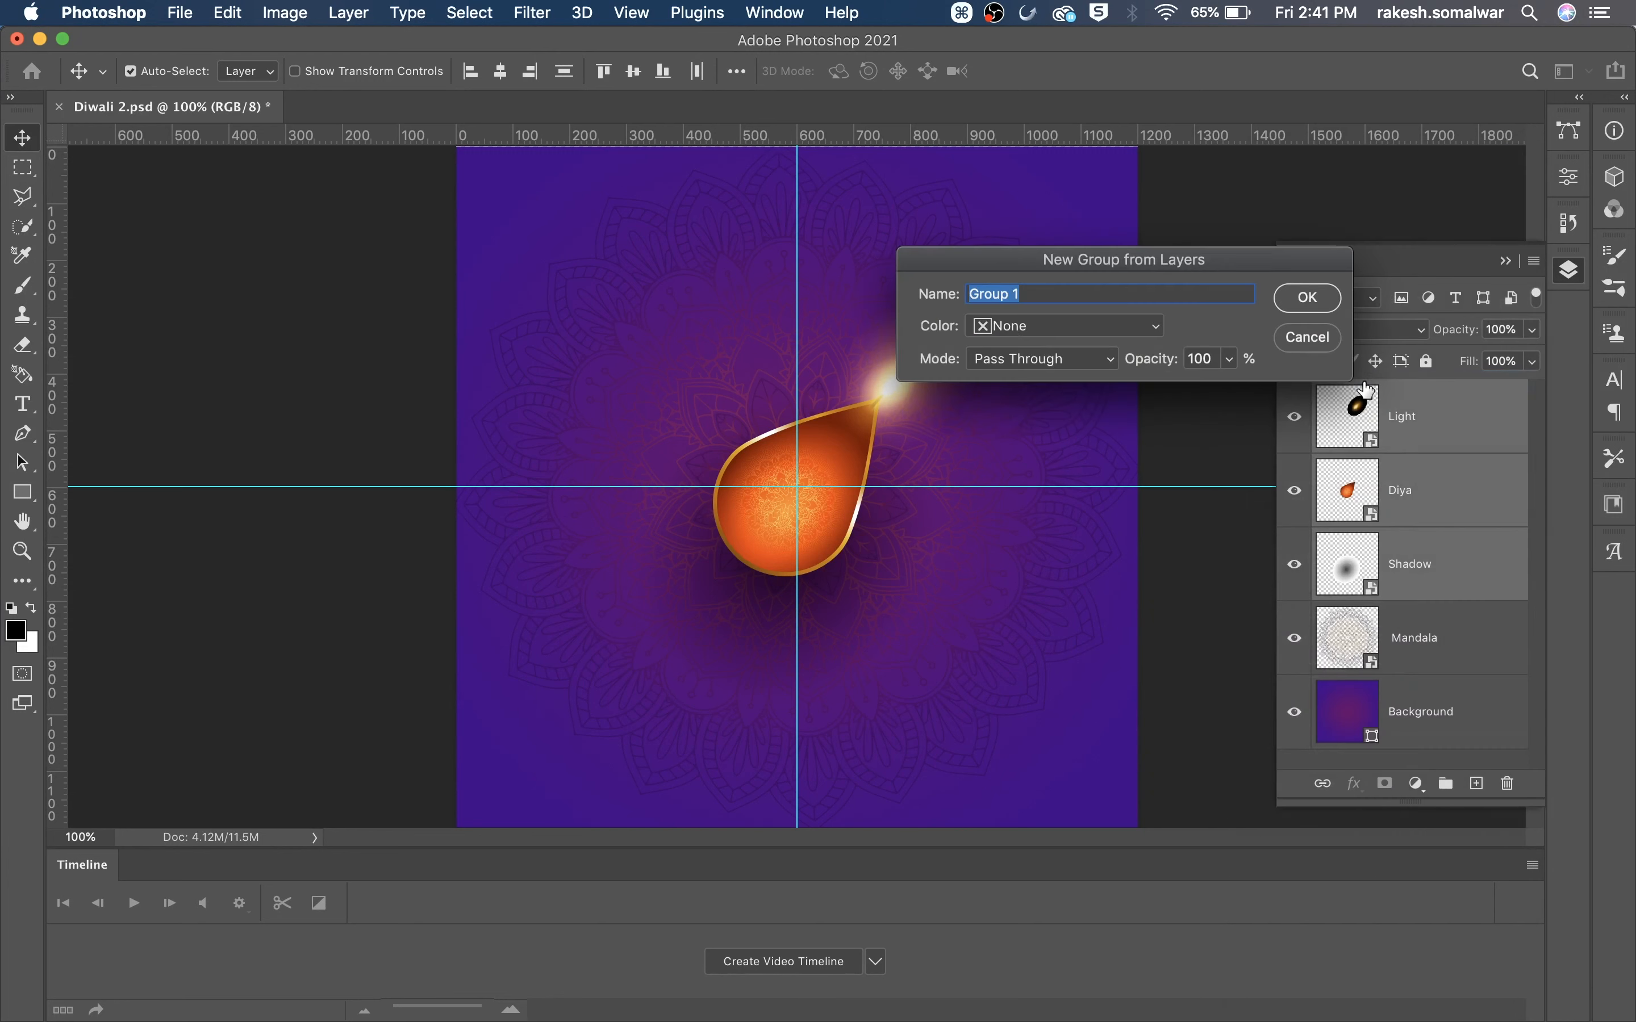
click(1310, 299)
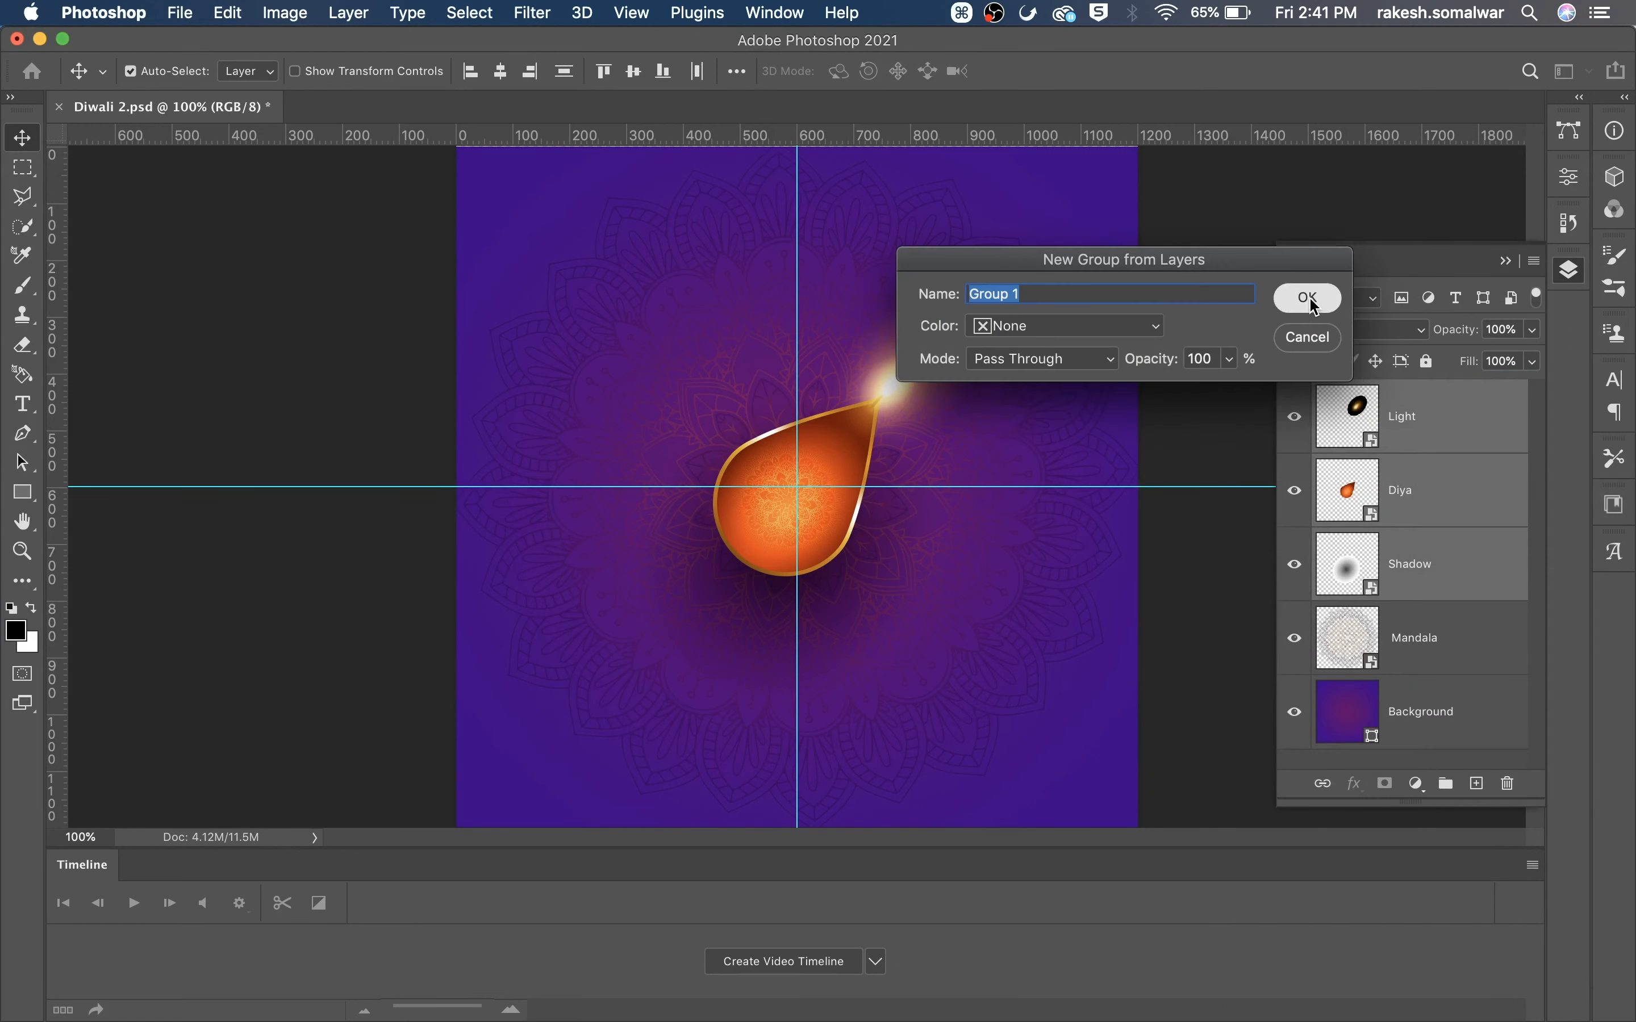
click(1294, 394)
click(1294, 393)
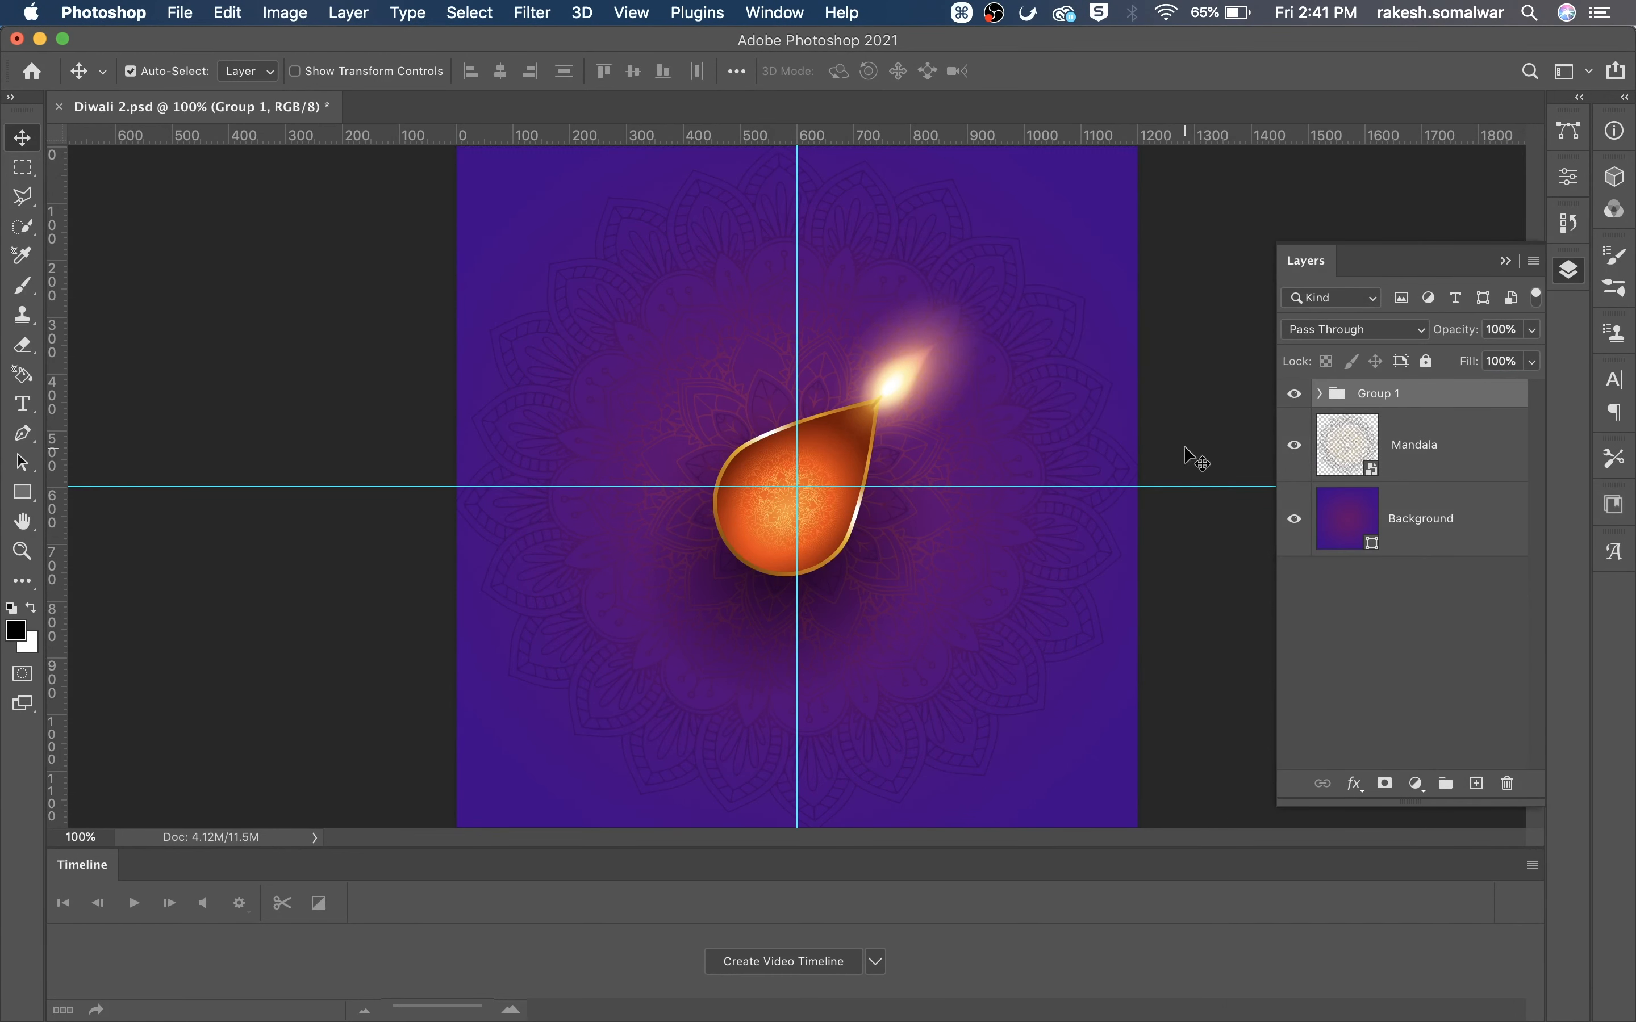
Scale the diya group down around the canvas centre and rotate it about 40.6° counterclockwise so the flame points straight up.
key(super+t)
drag(1017, 257, 950, 329)
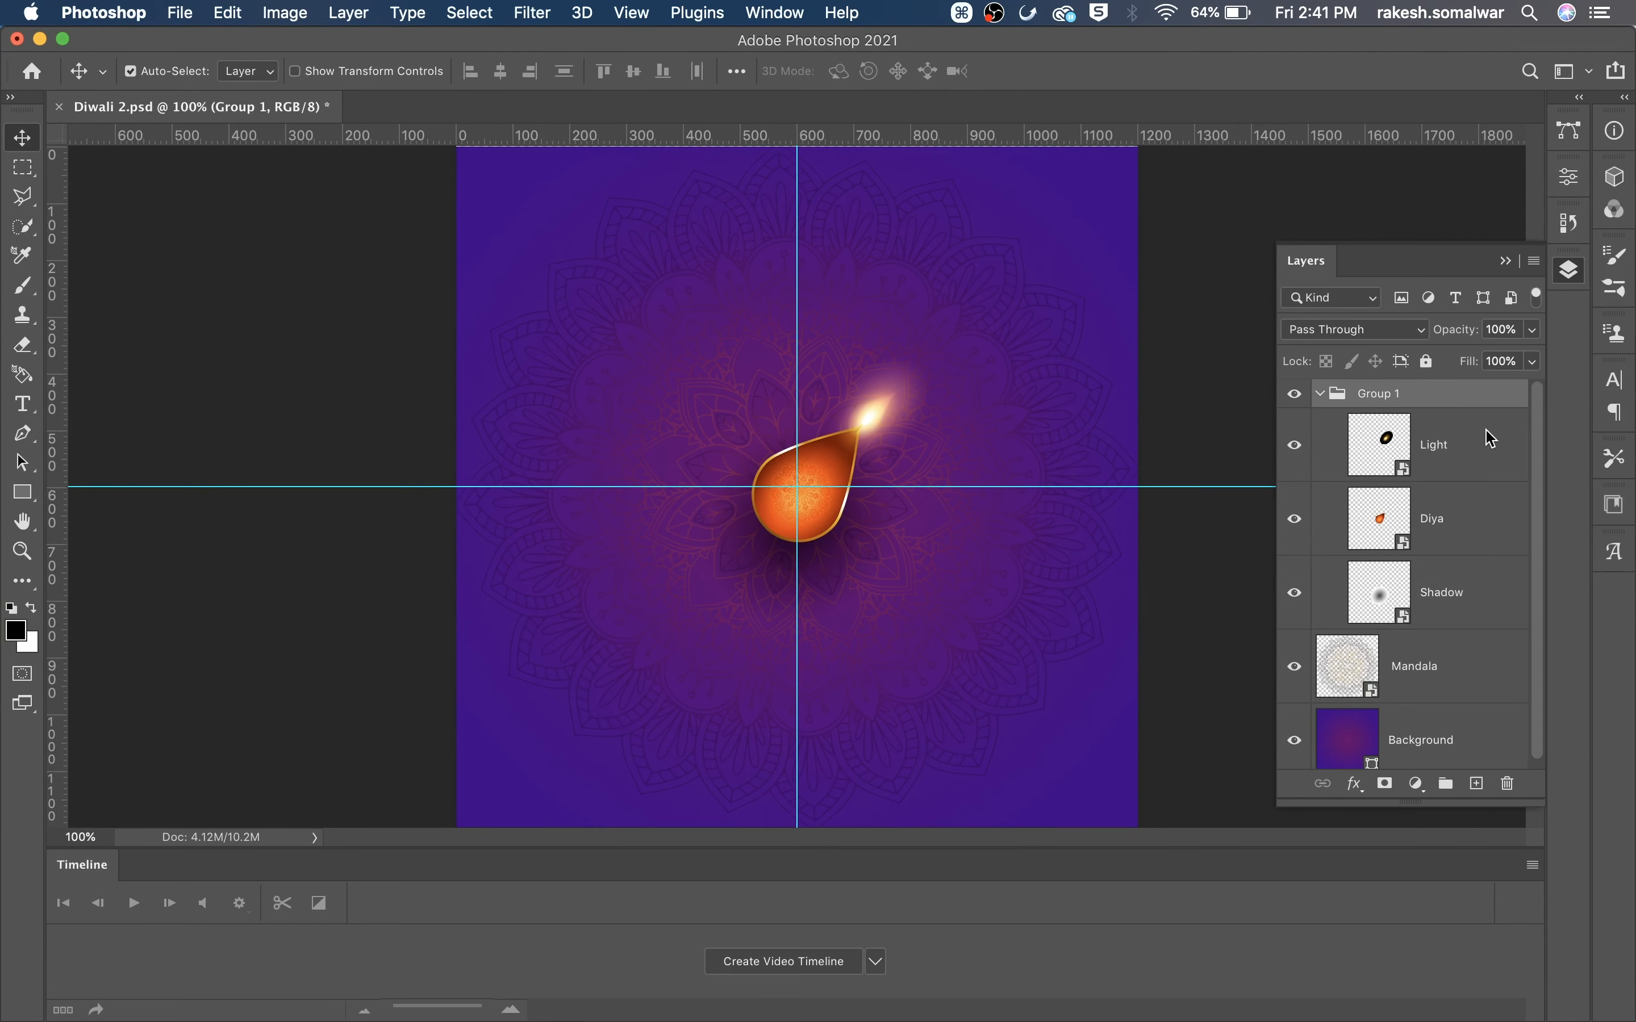
key(super+t)
drag(1020, 400, 902, 373)
drag(832, 545, 789, 545)
drag(1002, 330, 1014, 347)
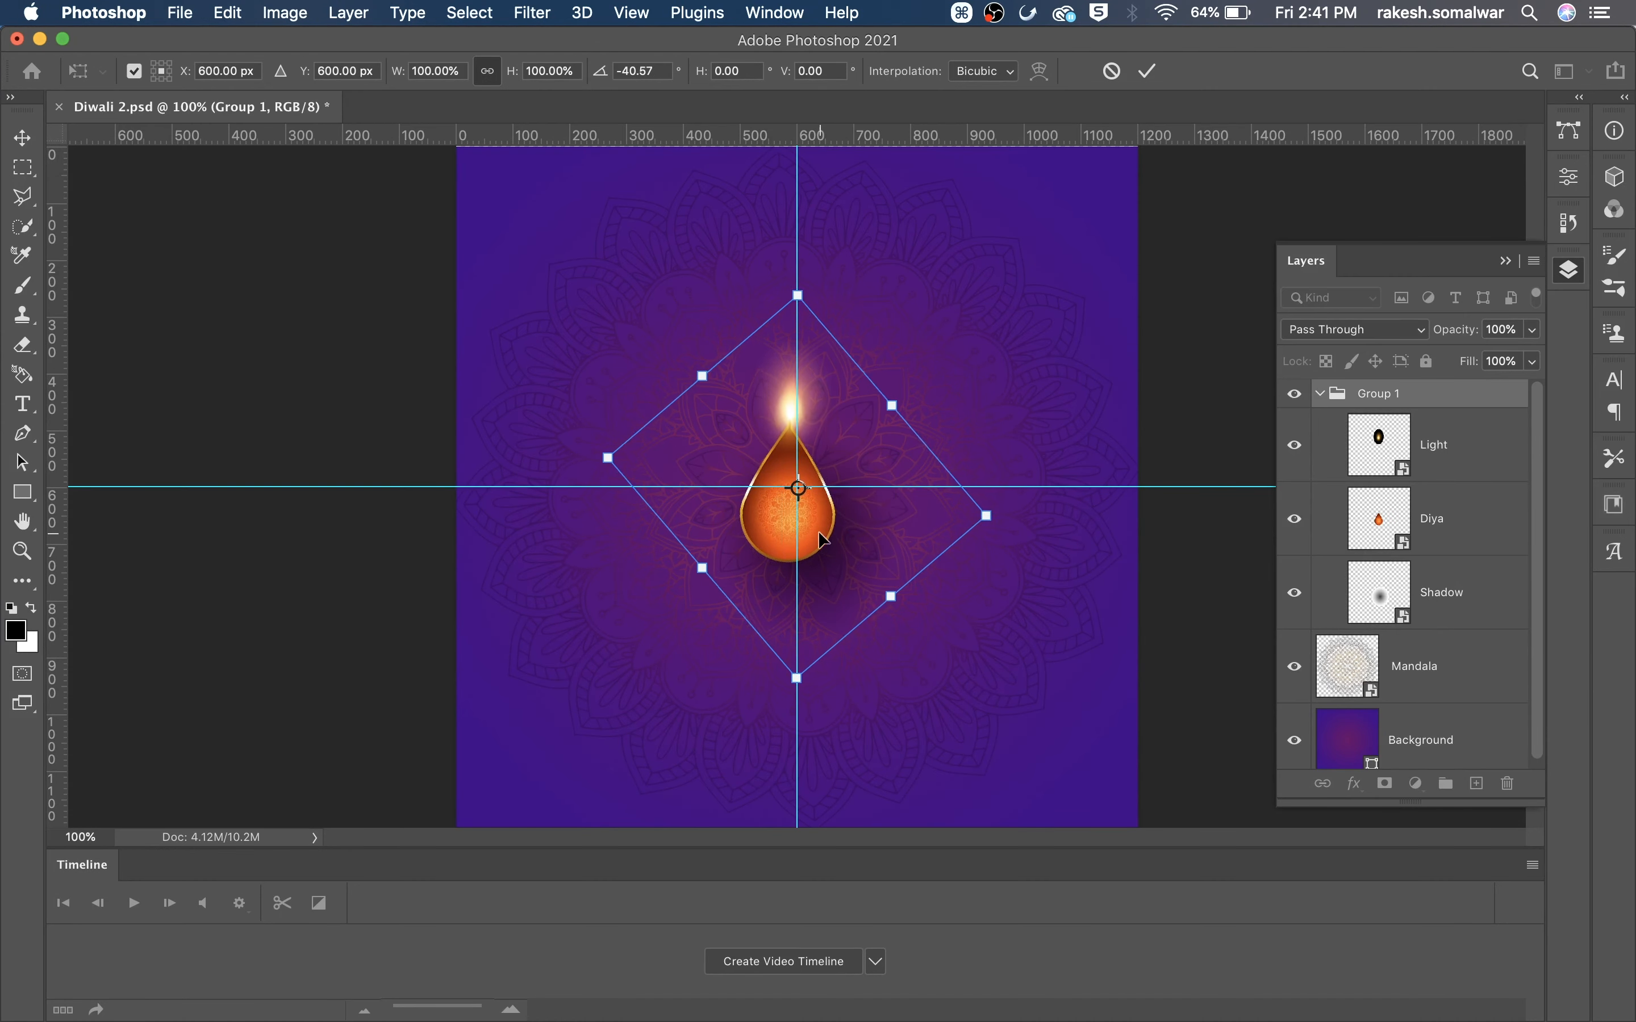
Move the diya group up along the vertical guide to the canvas top and set its transform reference point on the guides' intersection.
drag(834, 535, 823, 346)
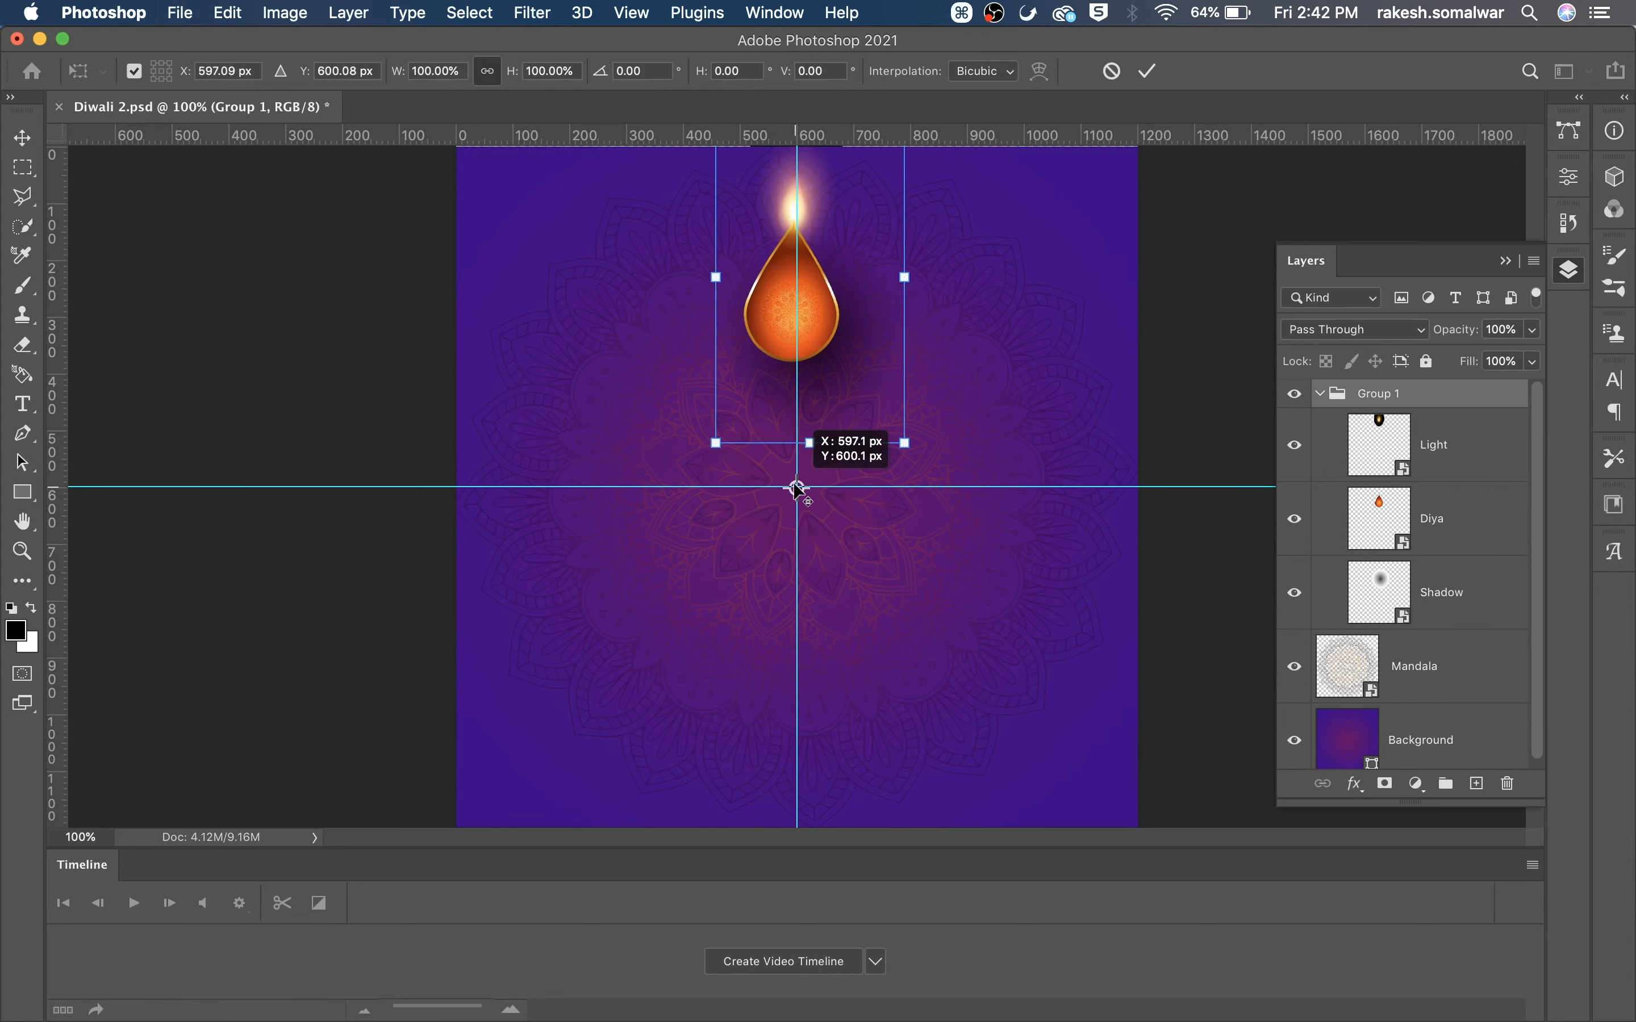
drag(795, 487, 796, 487)
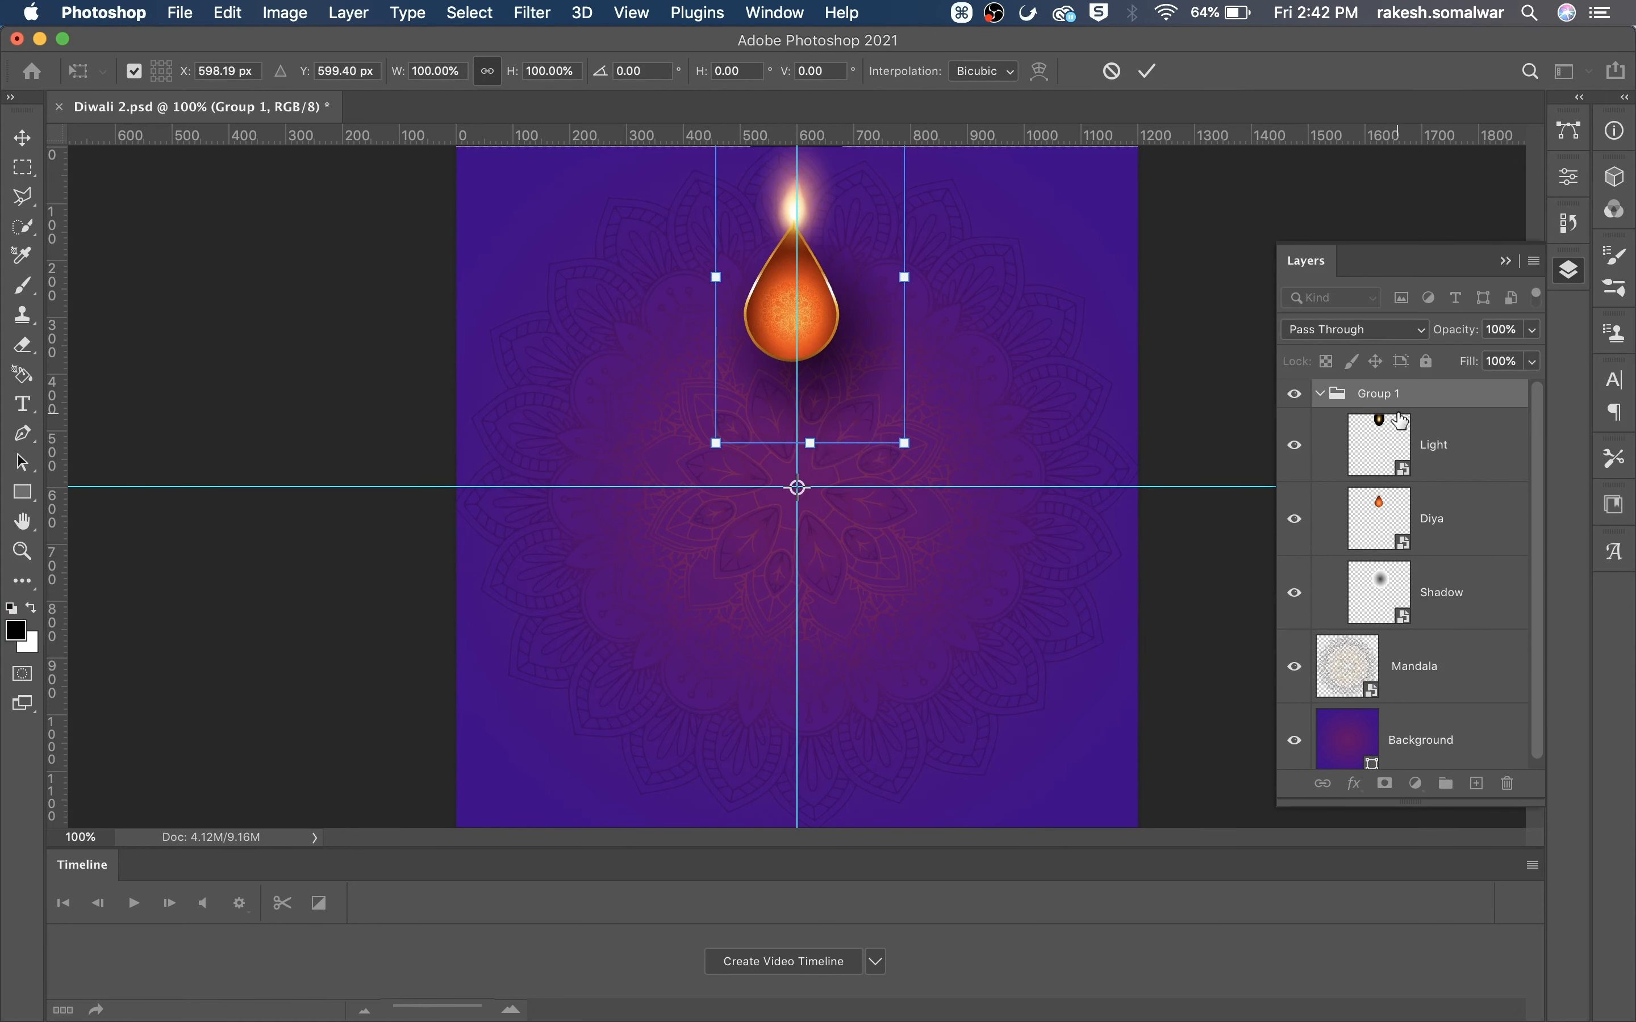
key(Return)
Collapse the diya group and duplicate it.
click(1320, 393)
key(super+j)
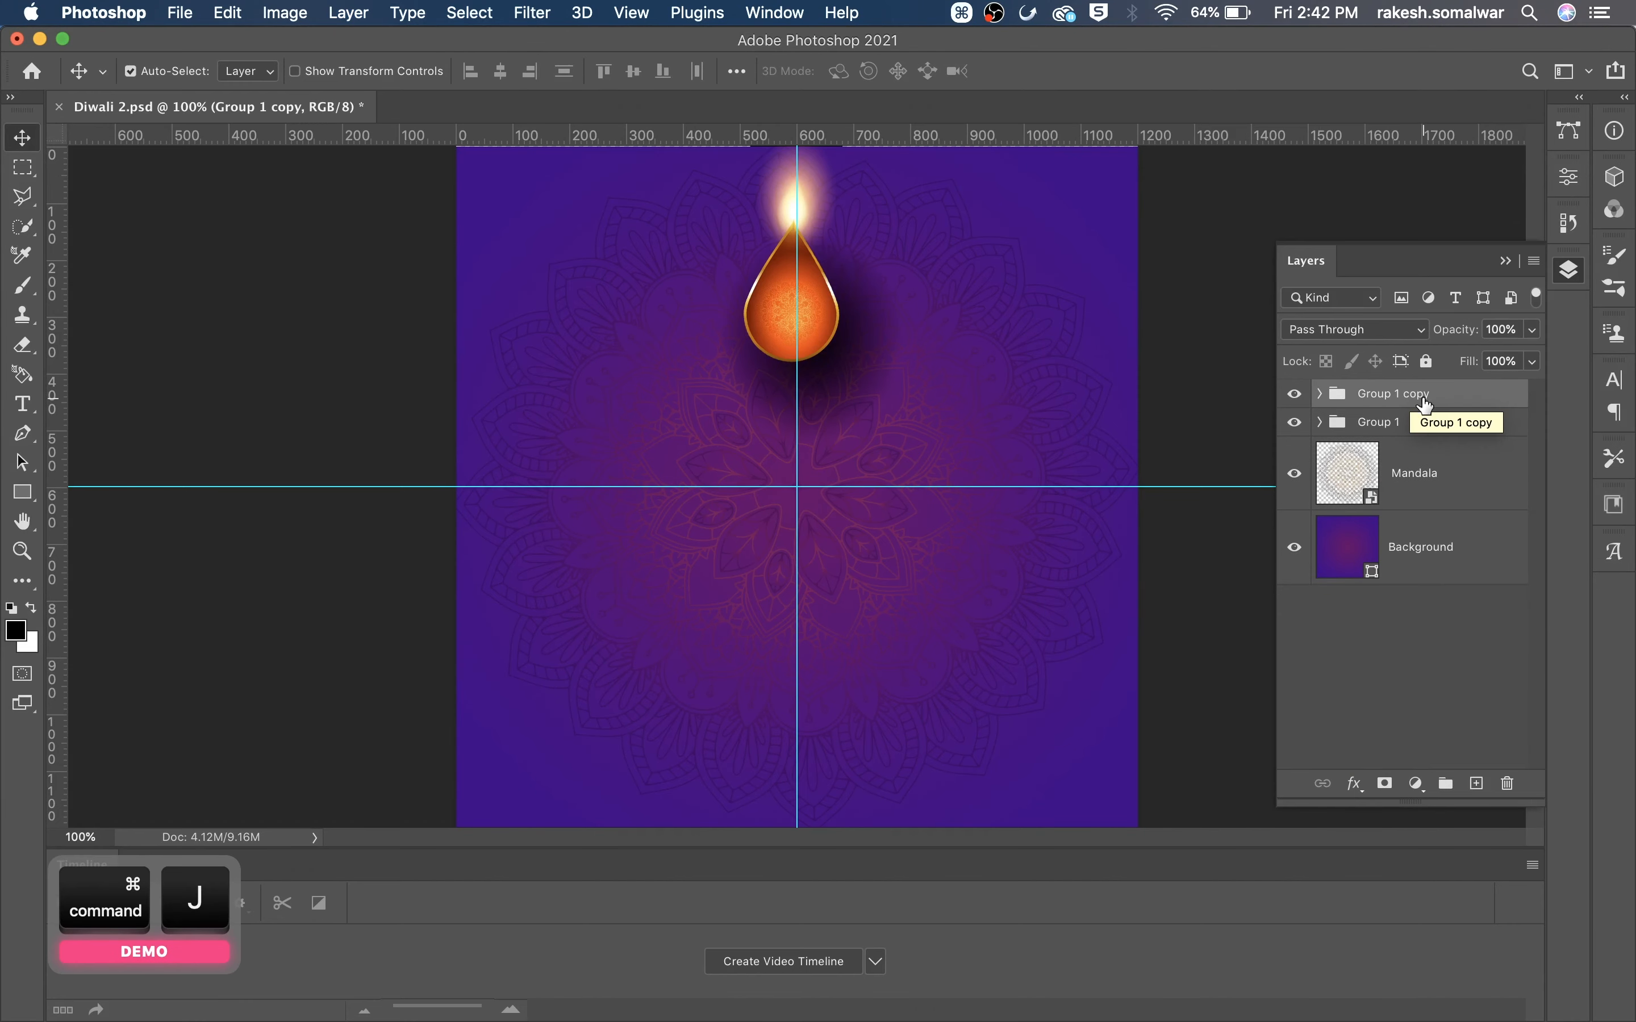
Rename the duplicated diya group as Group 2.
double_click(1423, 398)
text(Group 2)
key(Return)
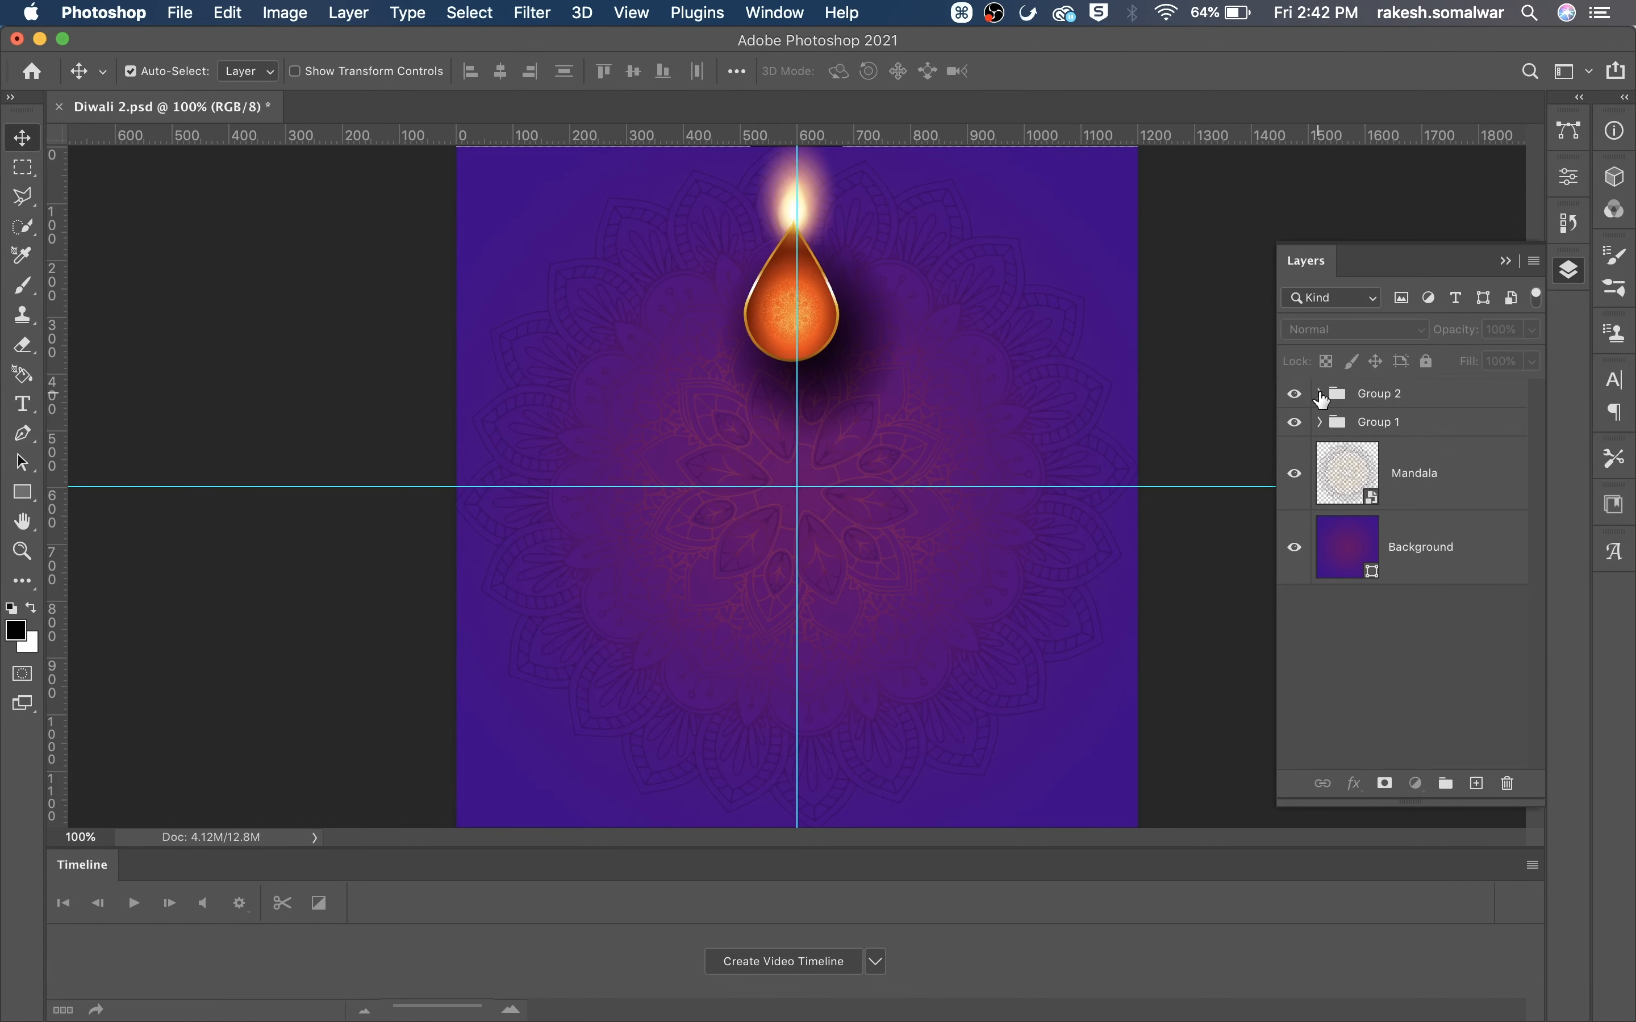
Rotate Group 2 by 45° clockwise about the guides' intersection.
key(super+t)
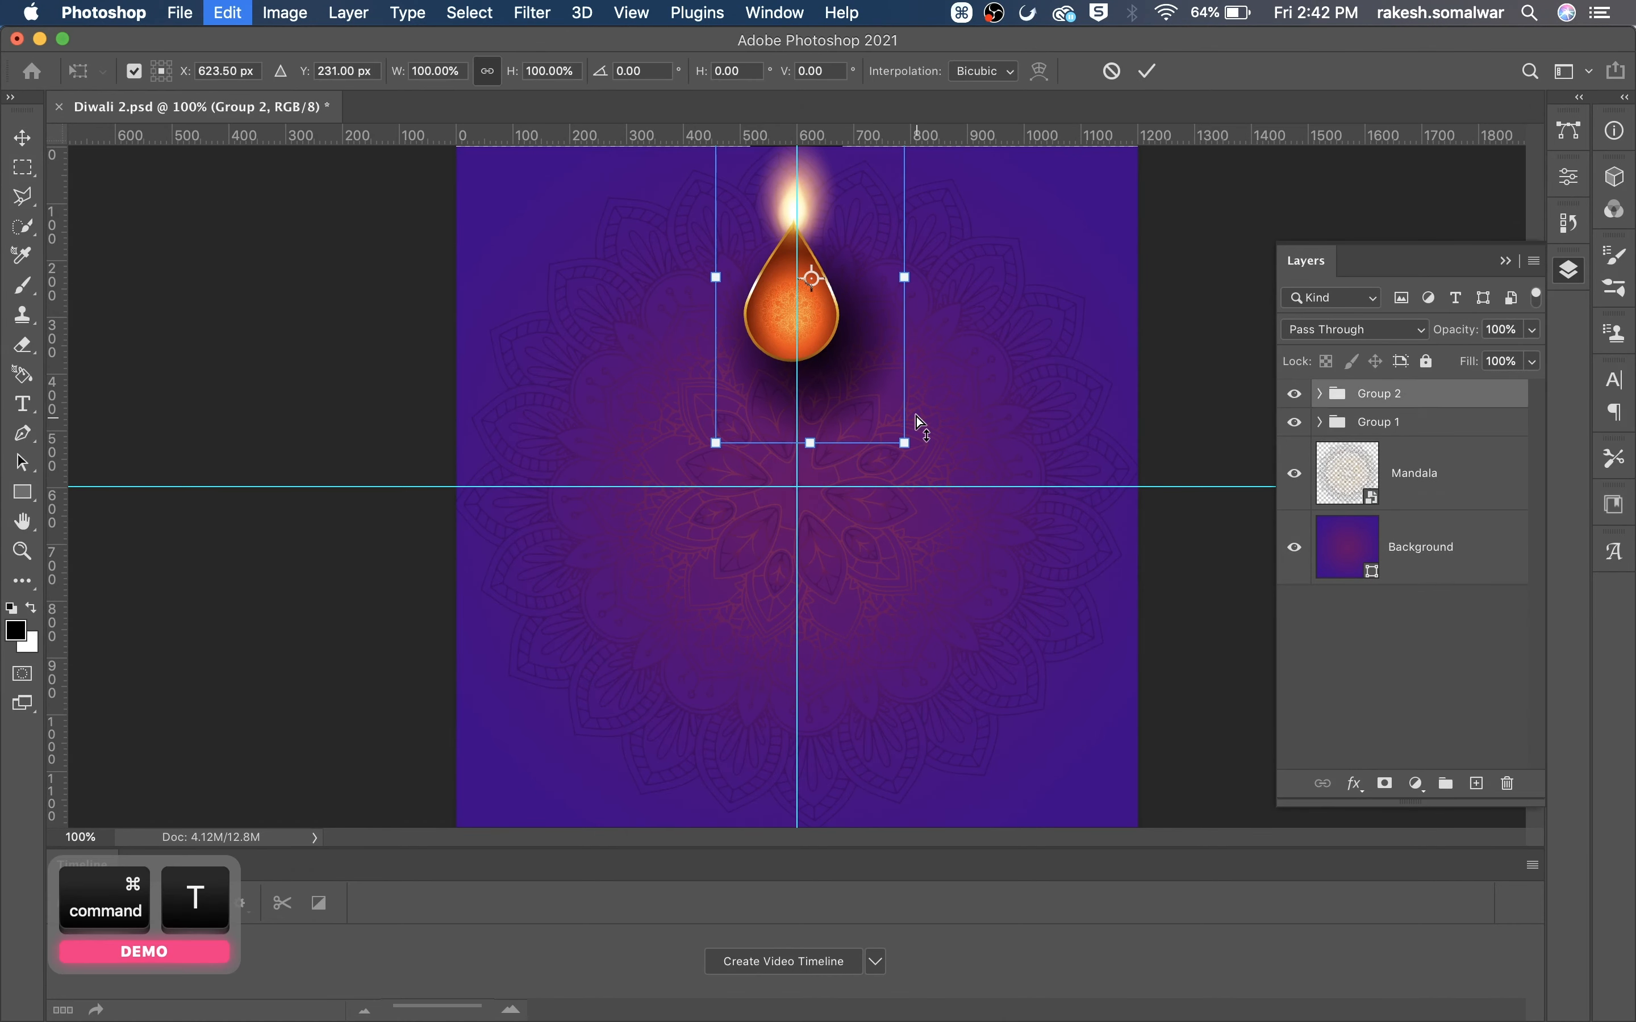
drag(812, 278, 796, 486)
drag(1012, 238, 1084, 455)
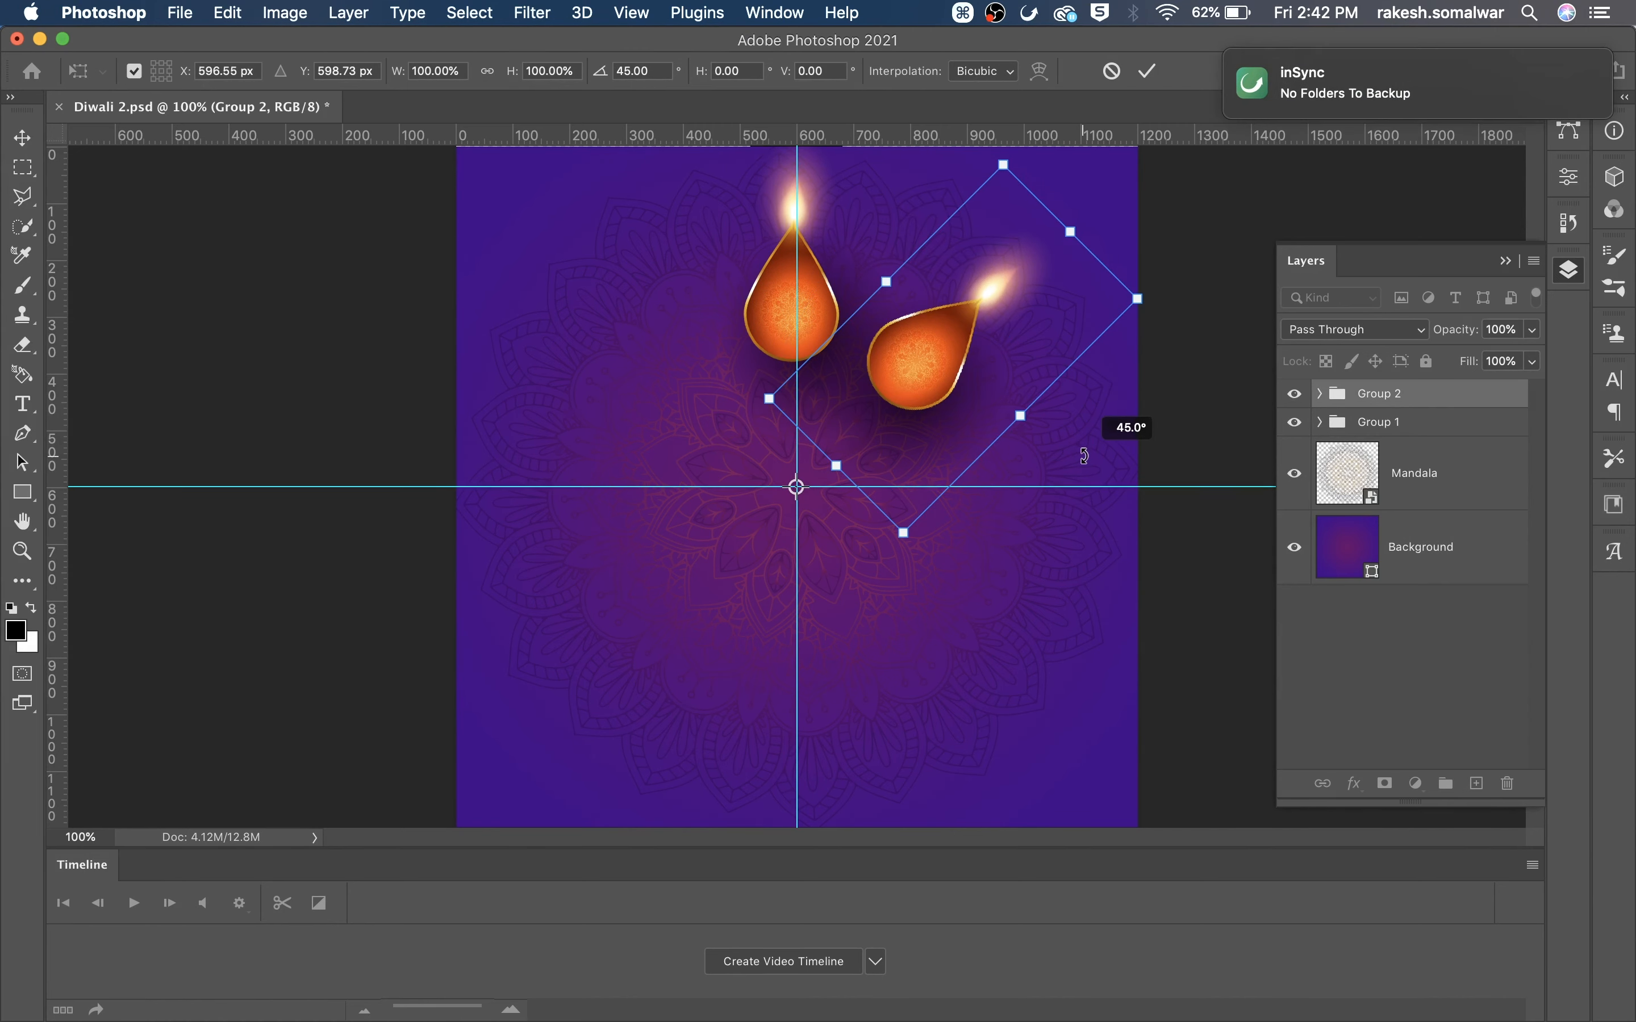
key(Return)
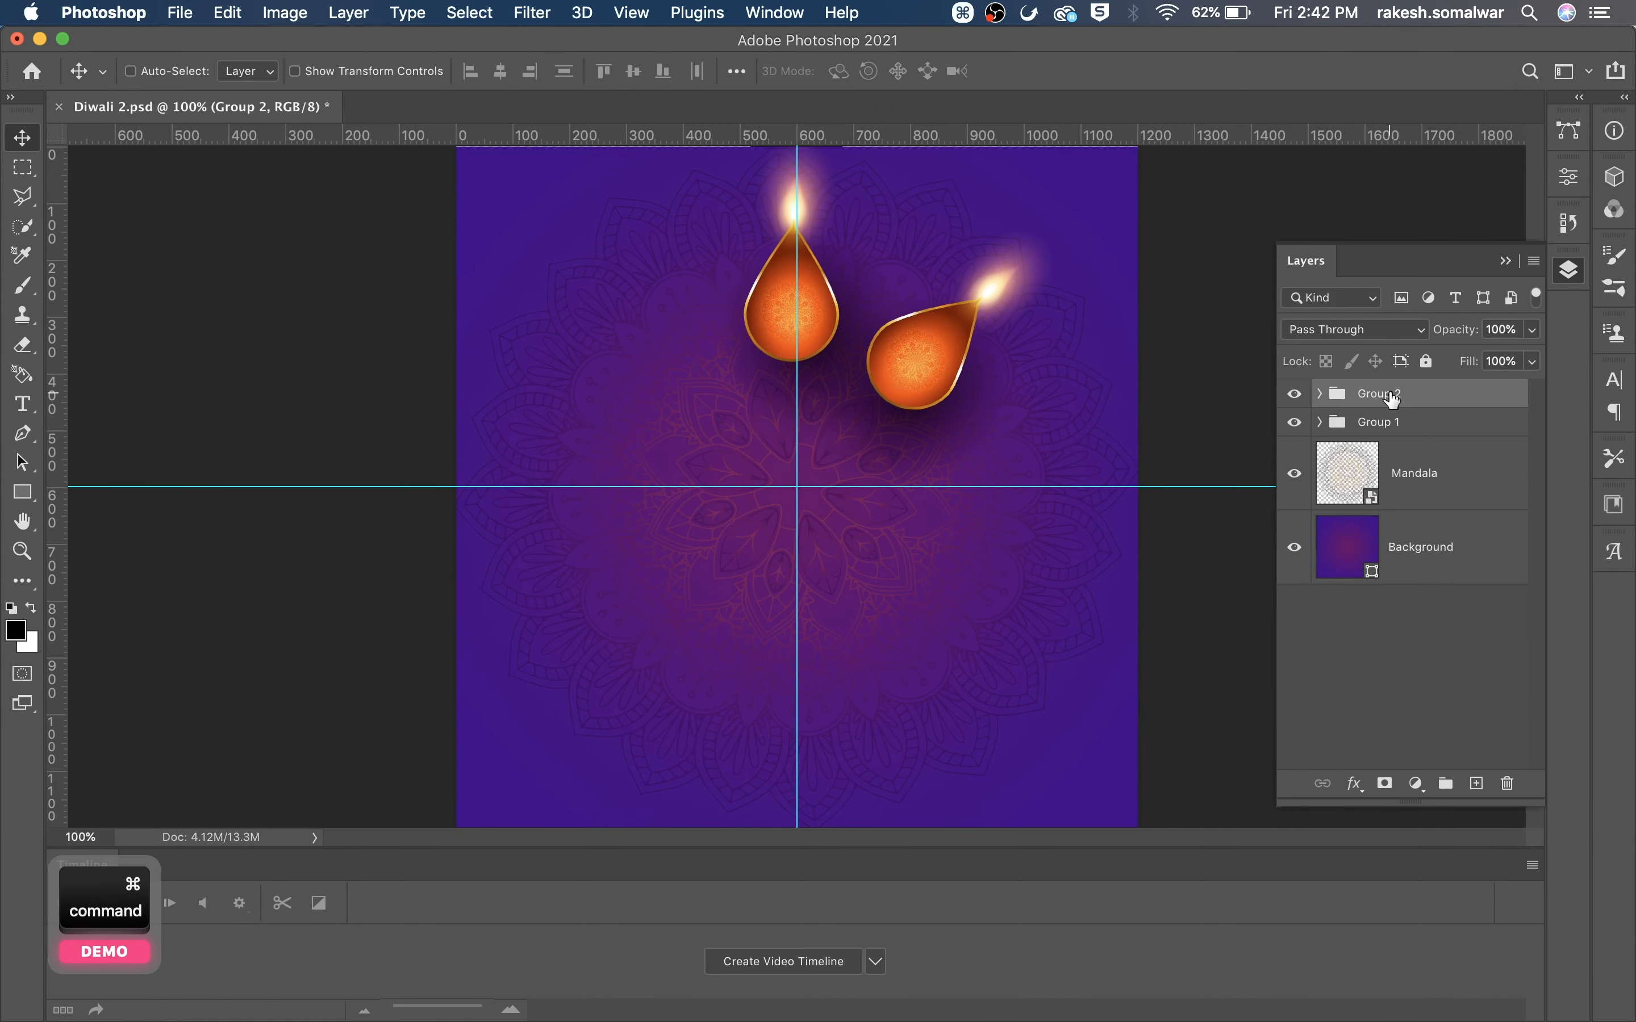
Duplicate Group 2 and rotate the copy 45° clockwise about a reference point at X 600 px, Y 600 px, so its flame points right.
key(super+j)
key(super+t)
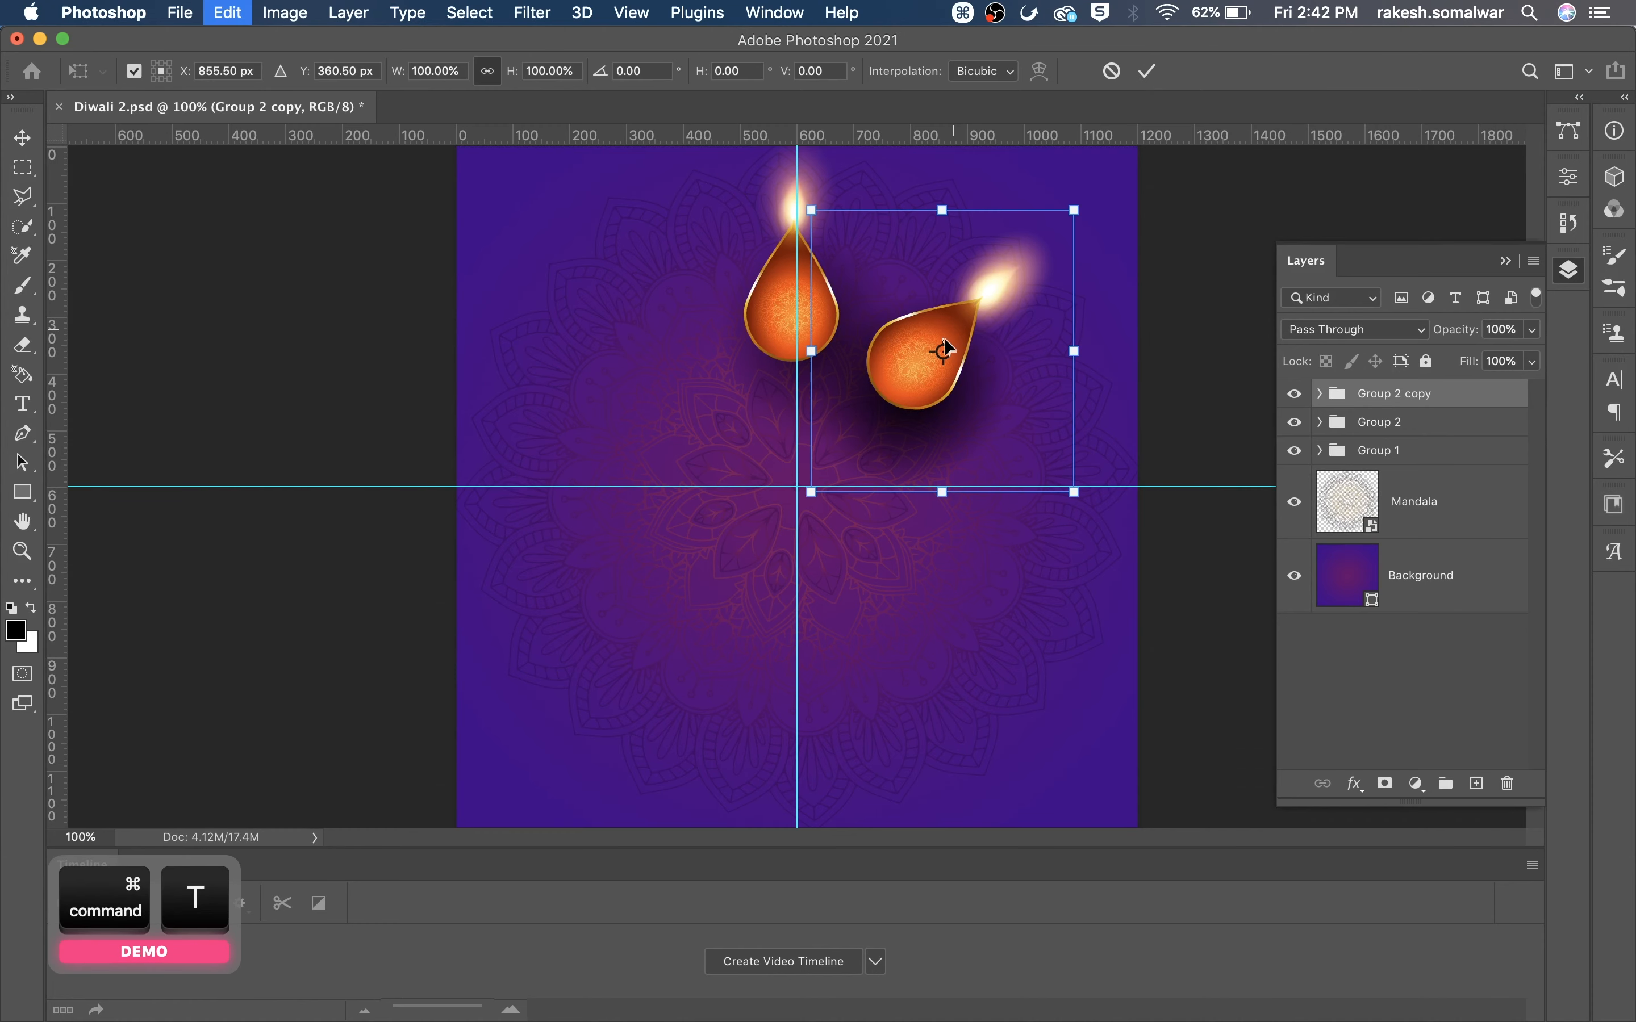
drag(943, 349, 796, 487)
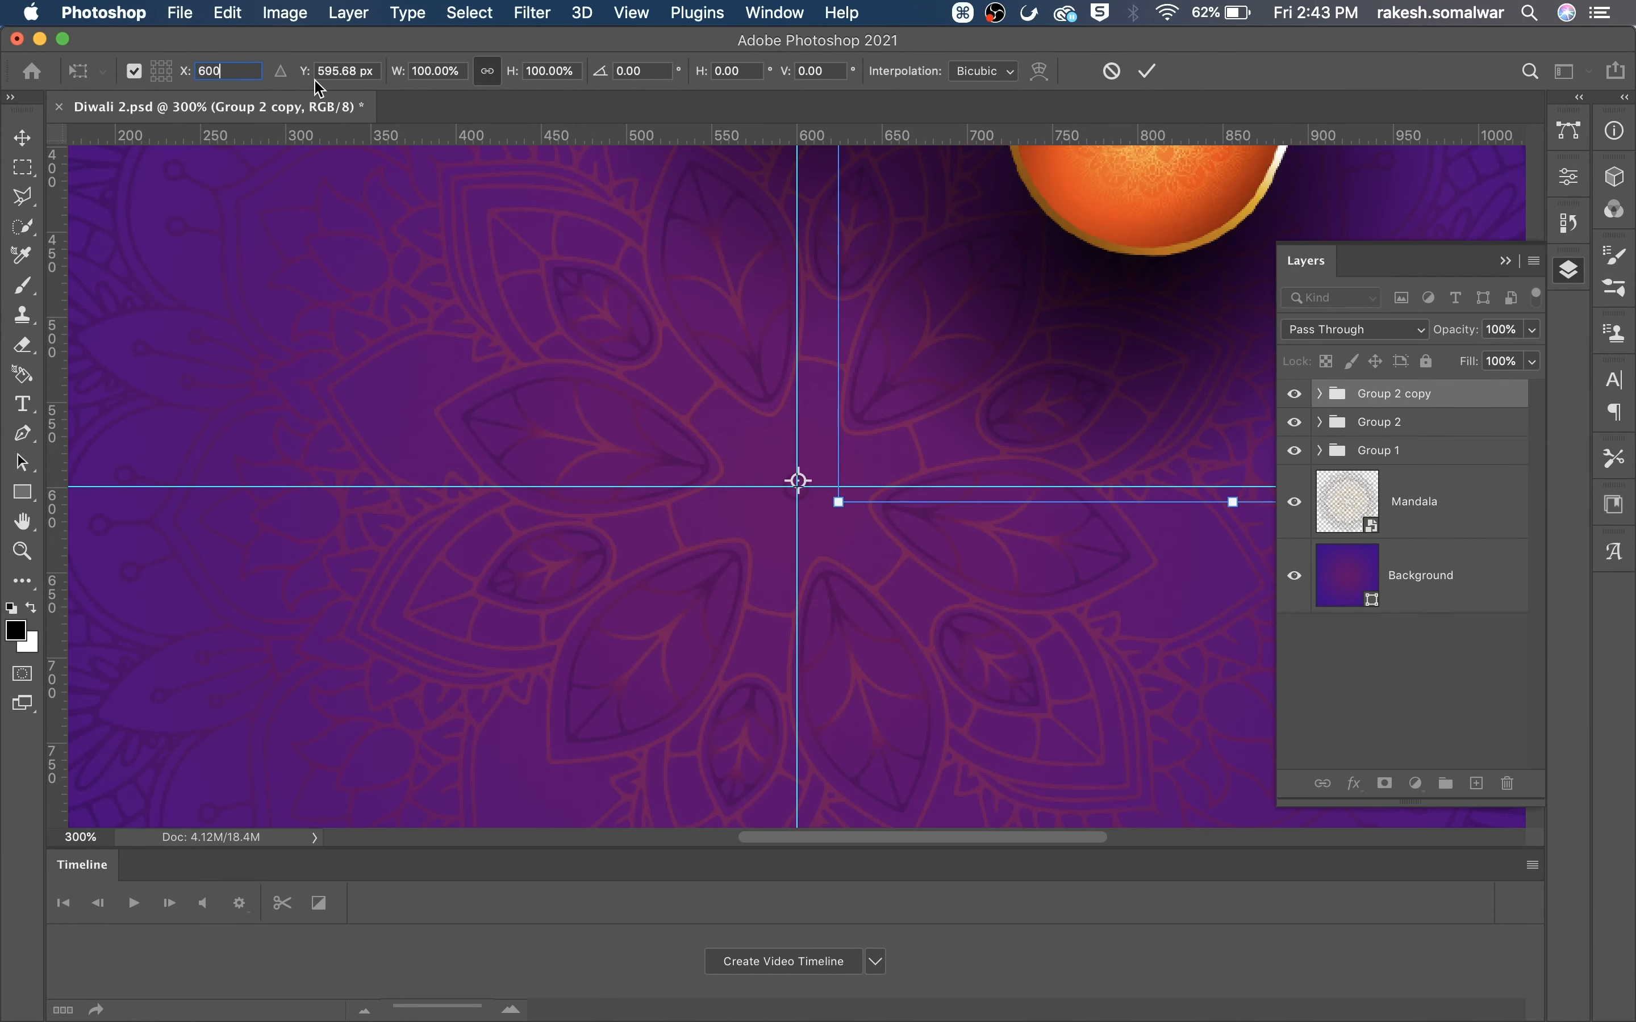
key(Tab)
text(6)
key(super+minus)
key(super+minus)
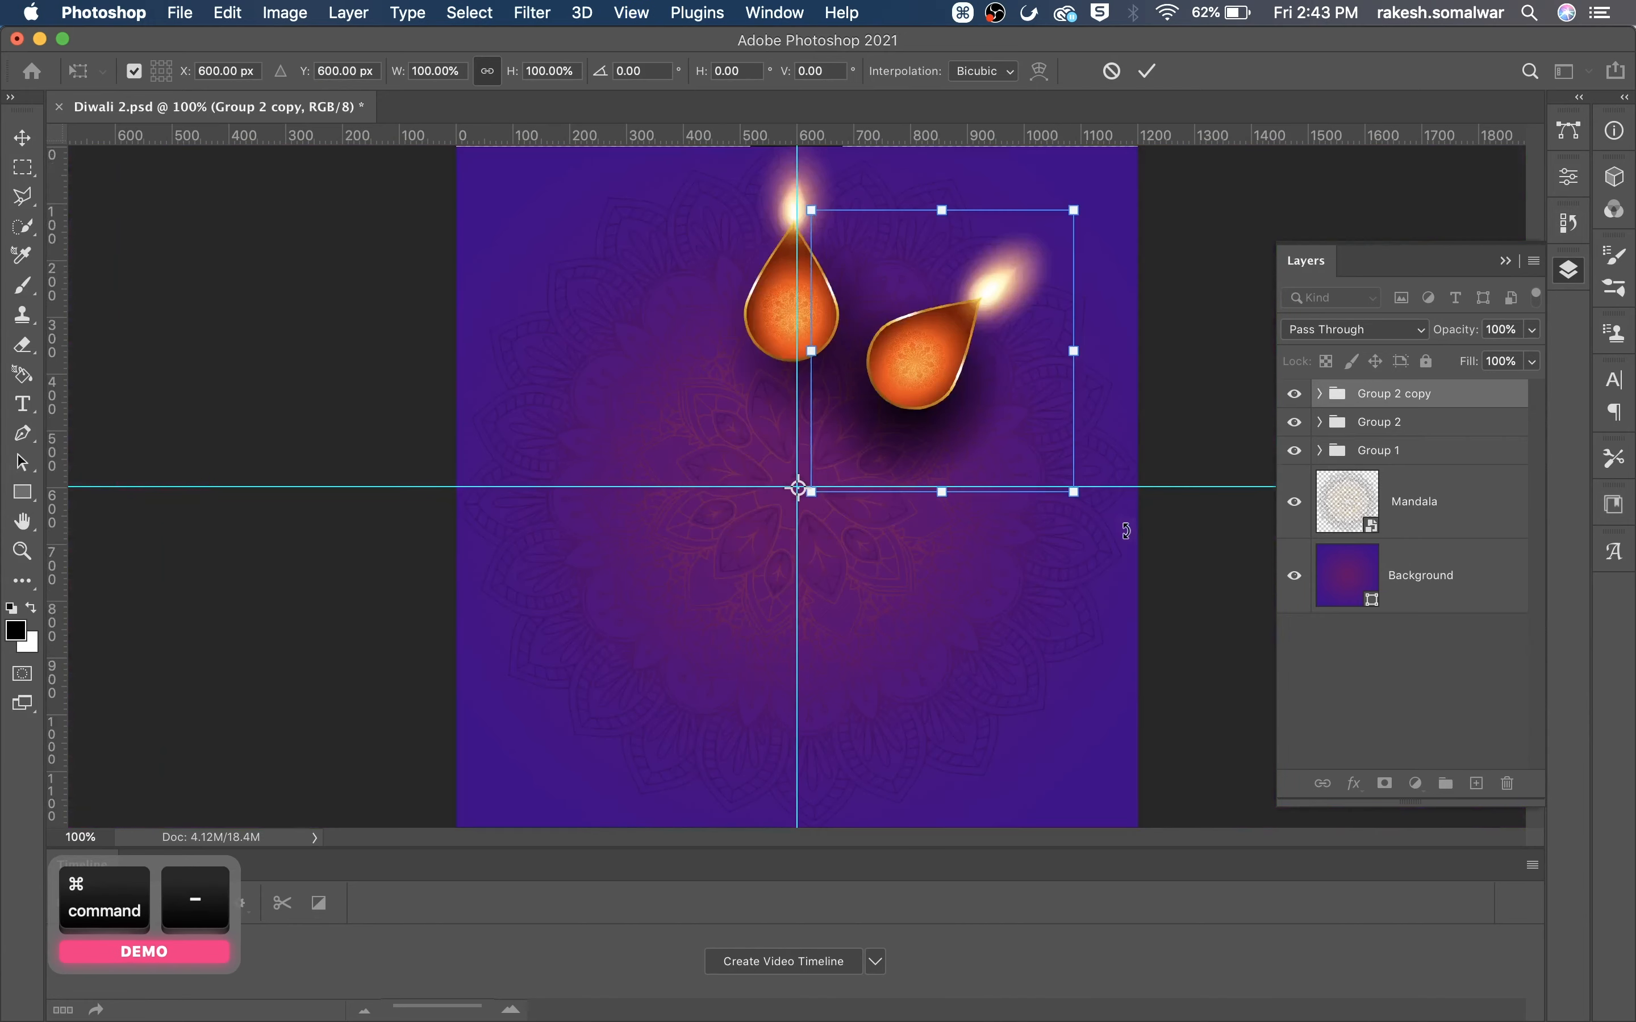
drag(1129, 274, 1142, 551)
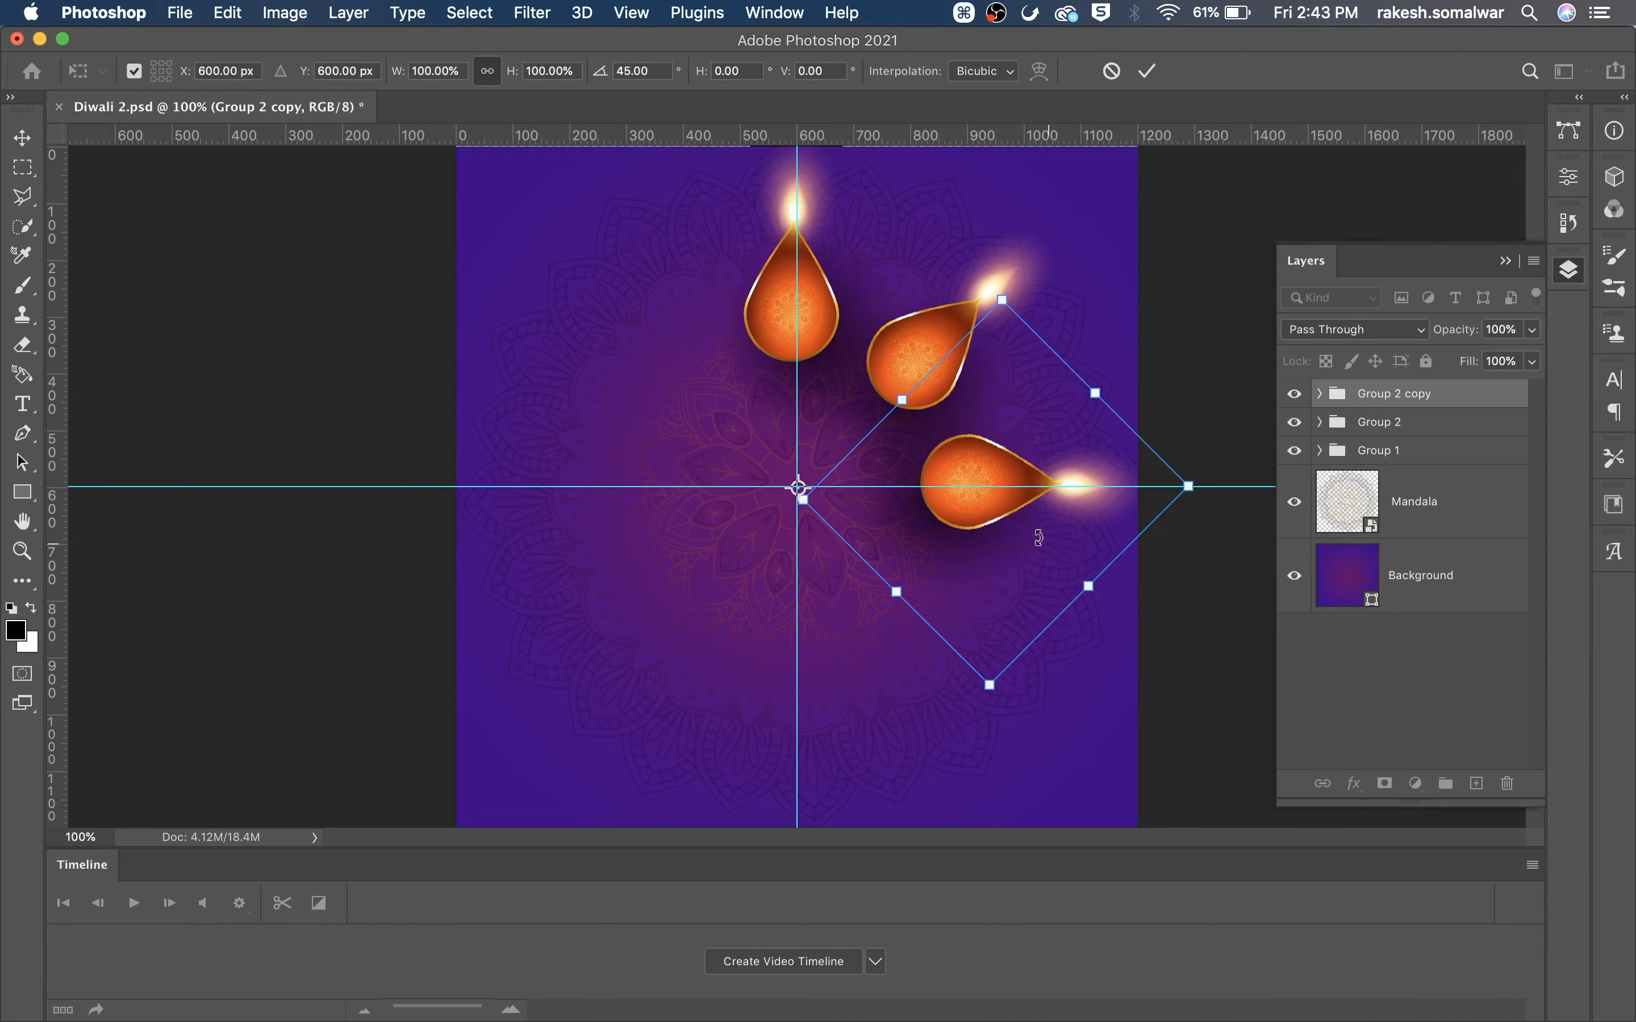
key(Return)
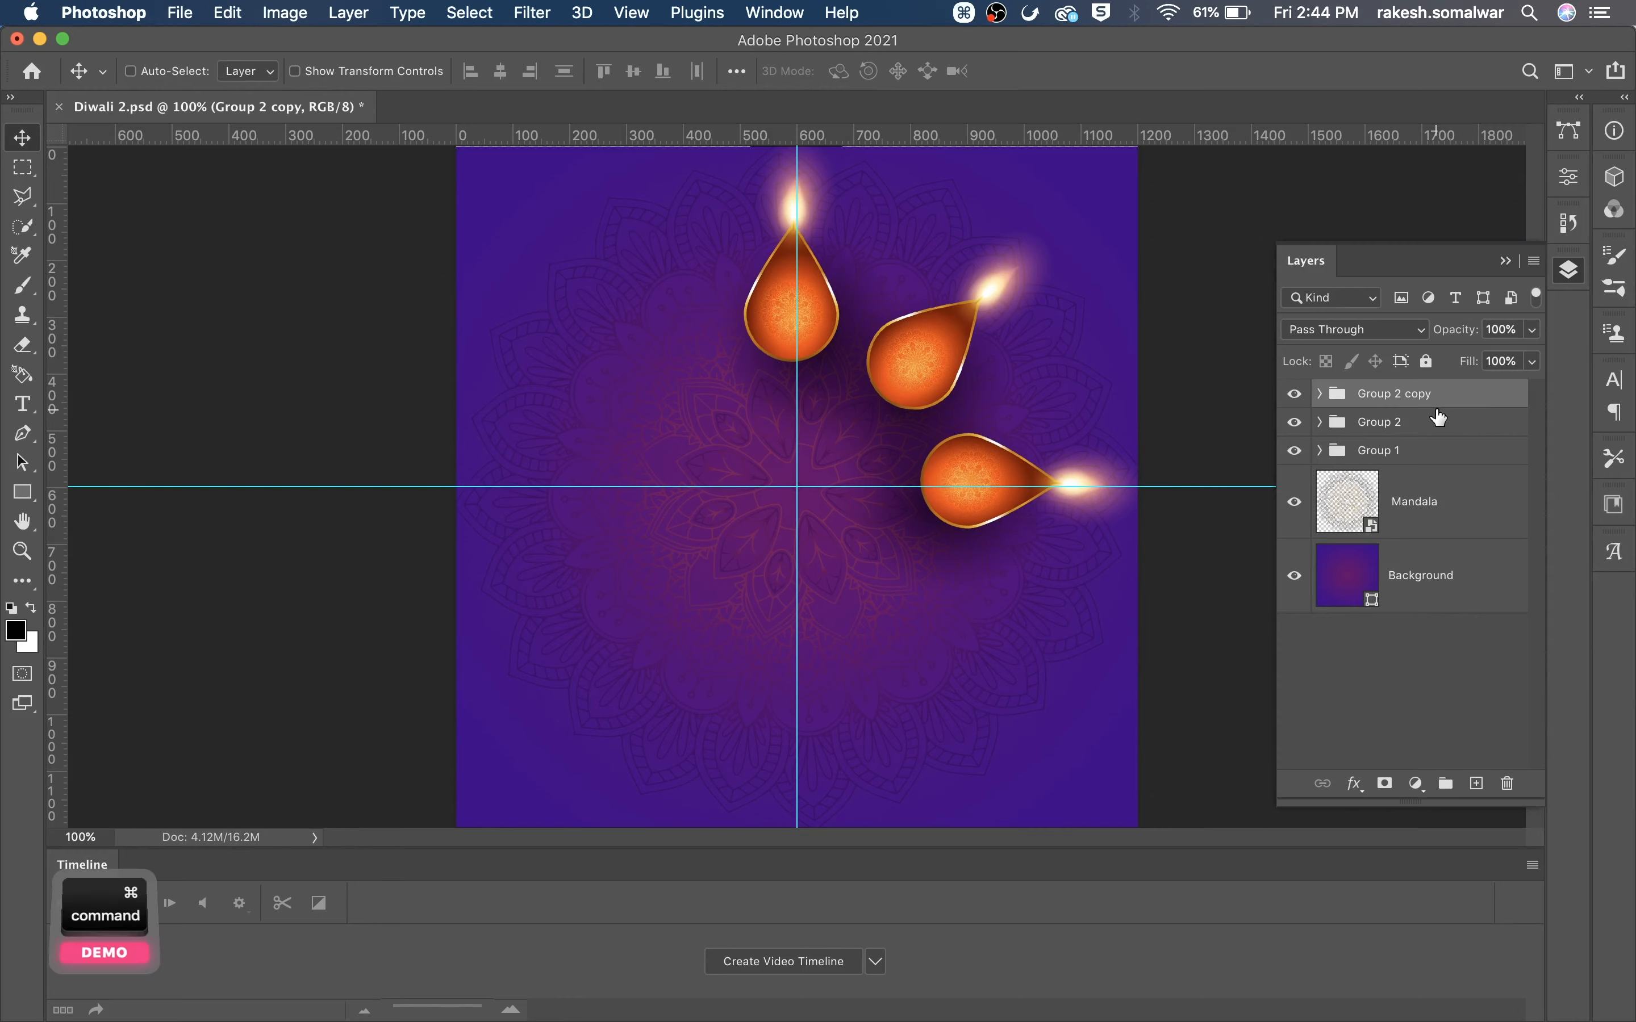
Duplicate the right-pointing diya group and rotate the copy 45° clockwise about X 600 px, Y 600 px into the lower-right position.
key(super+j)
key(super+t)
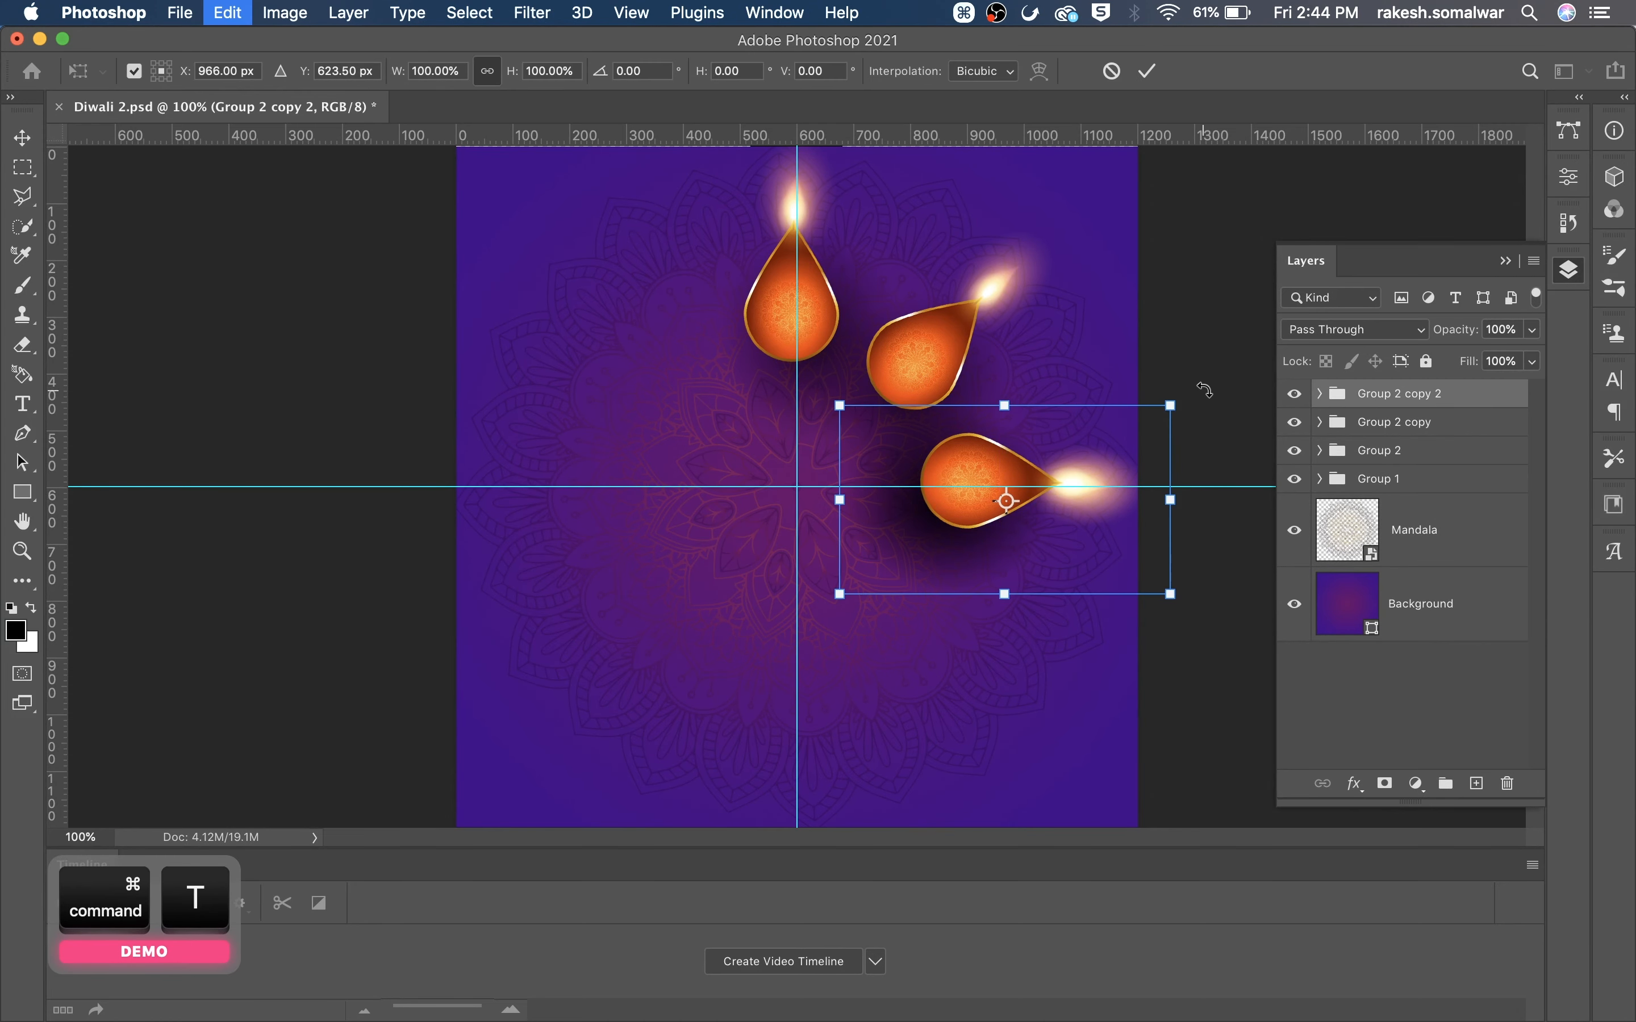
key(super+z)
drag(1004, 500, 771, 486)
drag(242, 70, 139, 125)
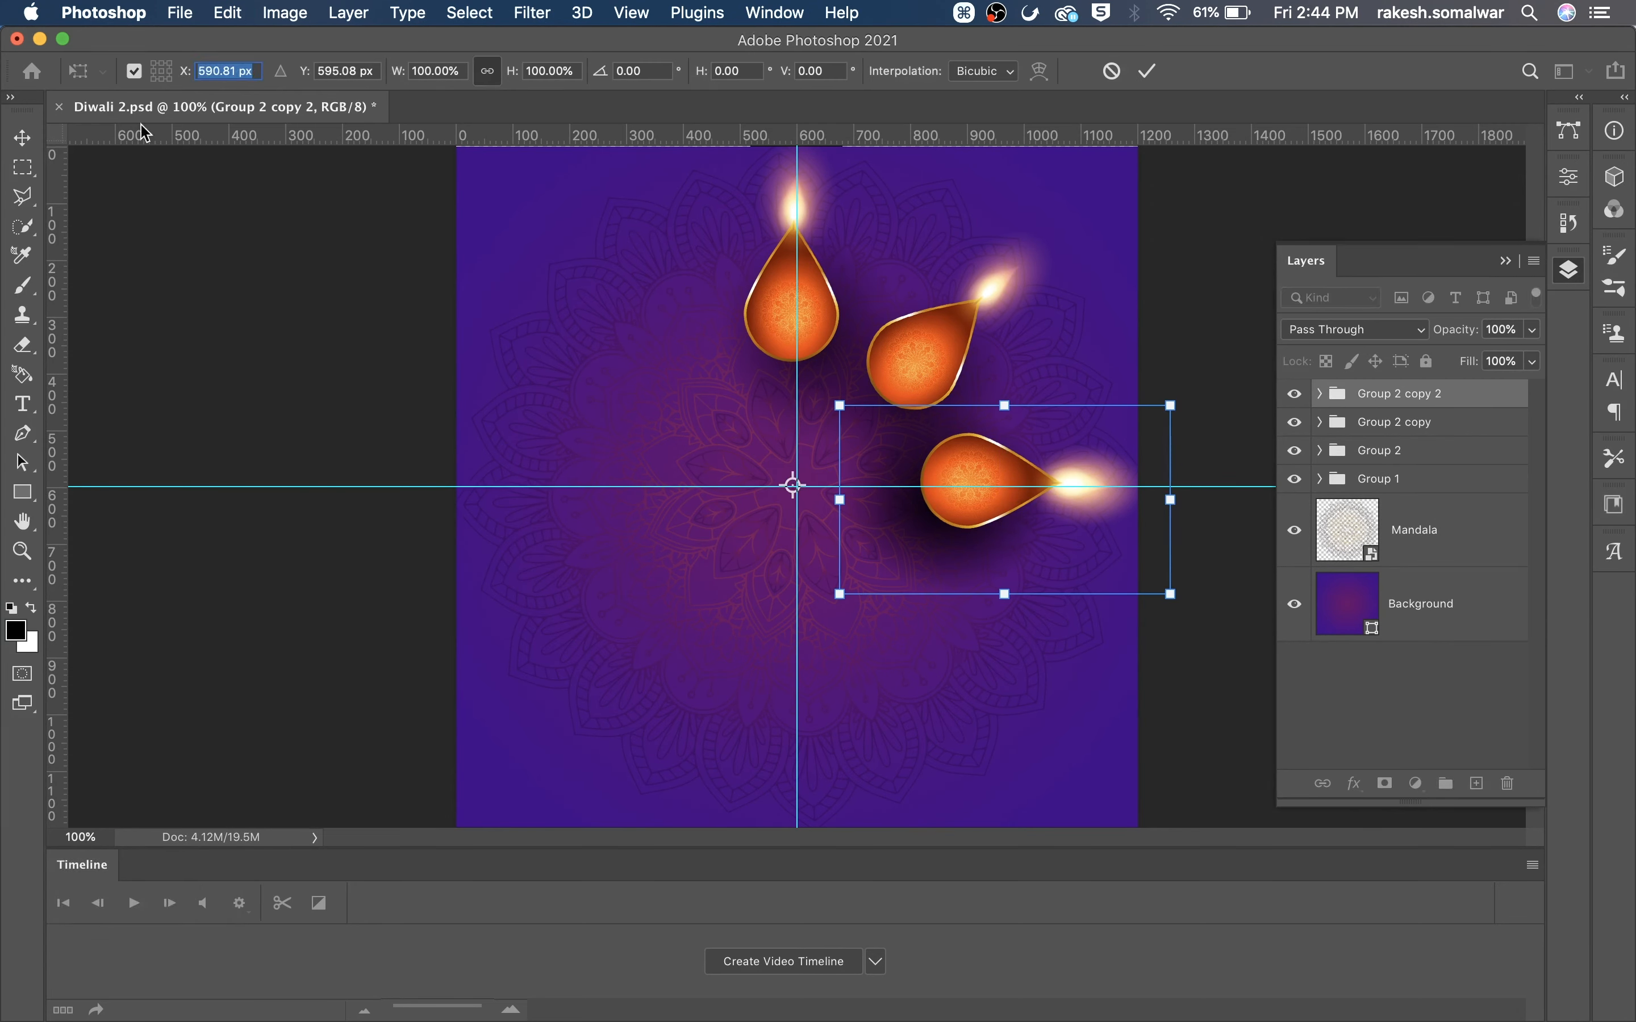
text(600)
drag(377, 71, 4, 71)
text(600)
key(Return)
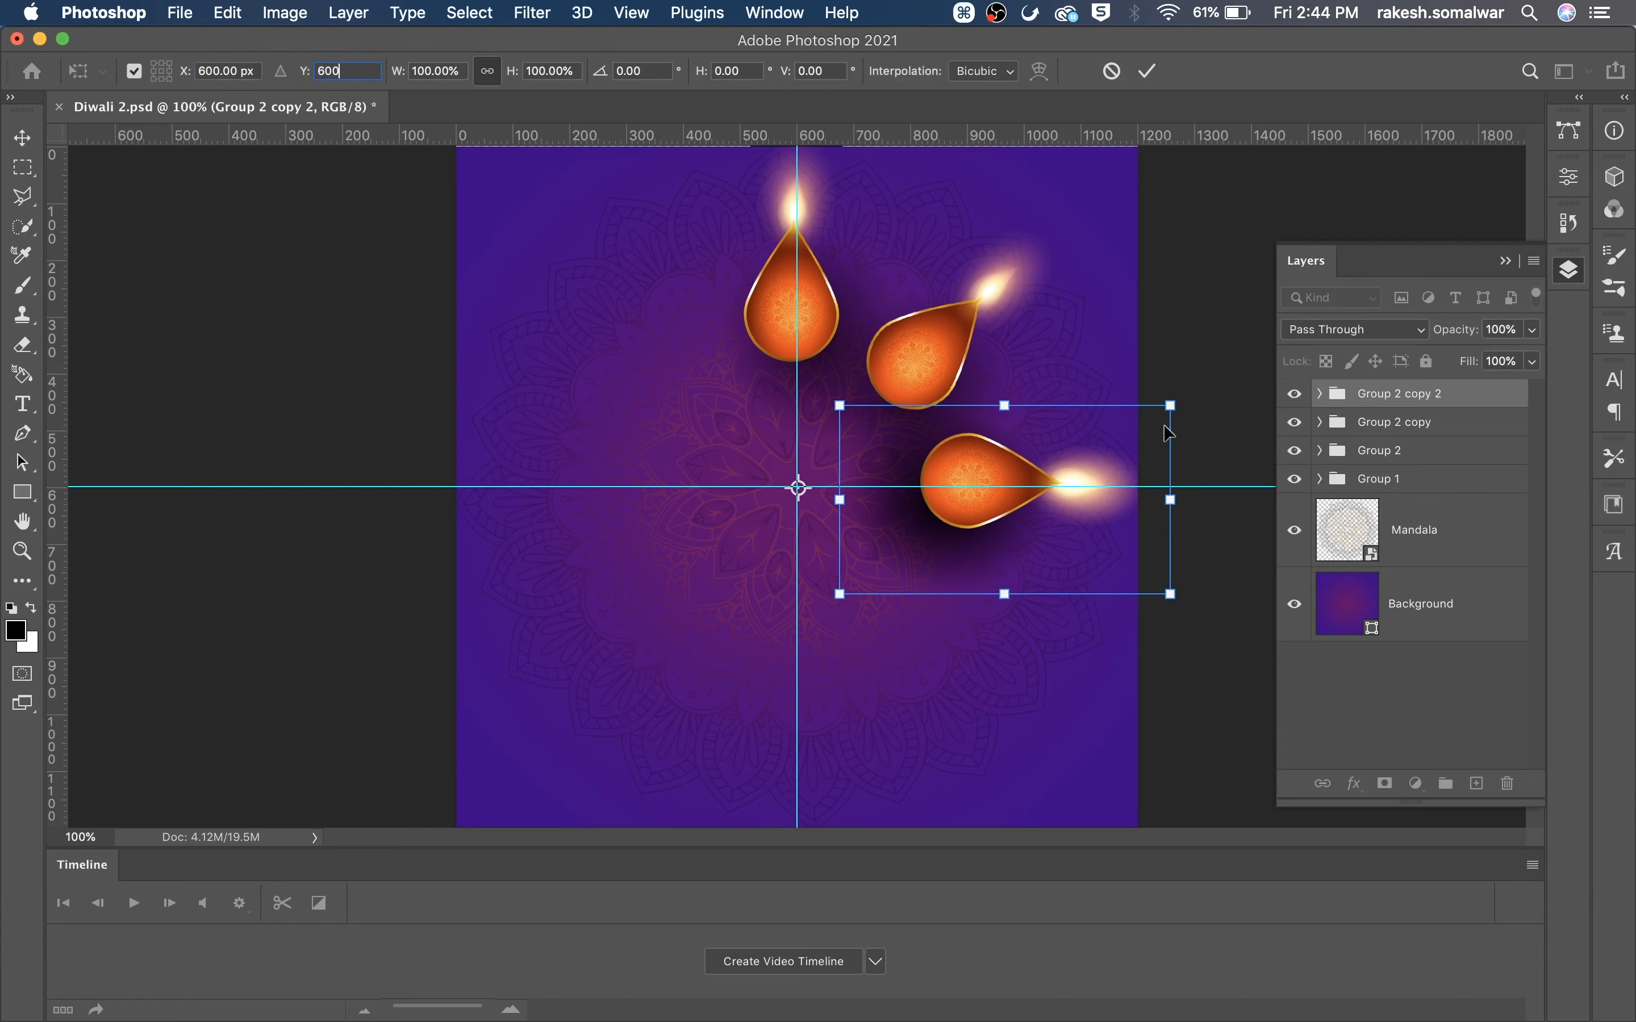
drag(1169, 433, 1112, 718)
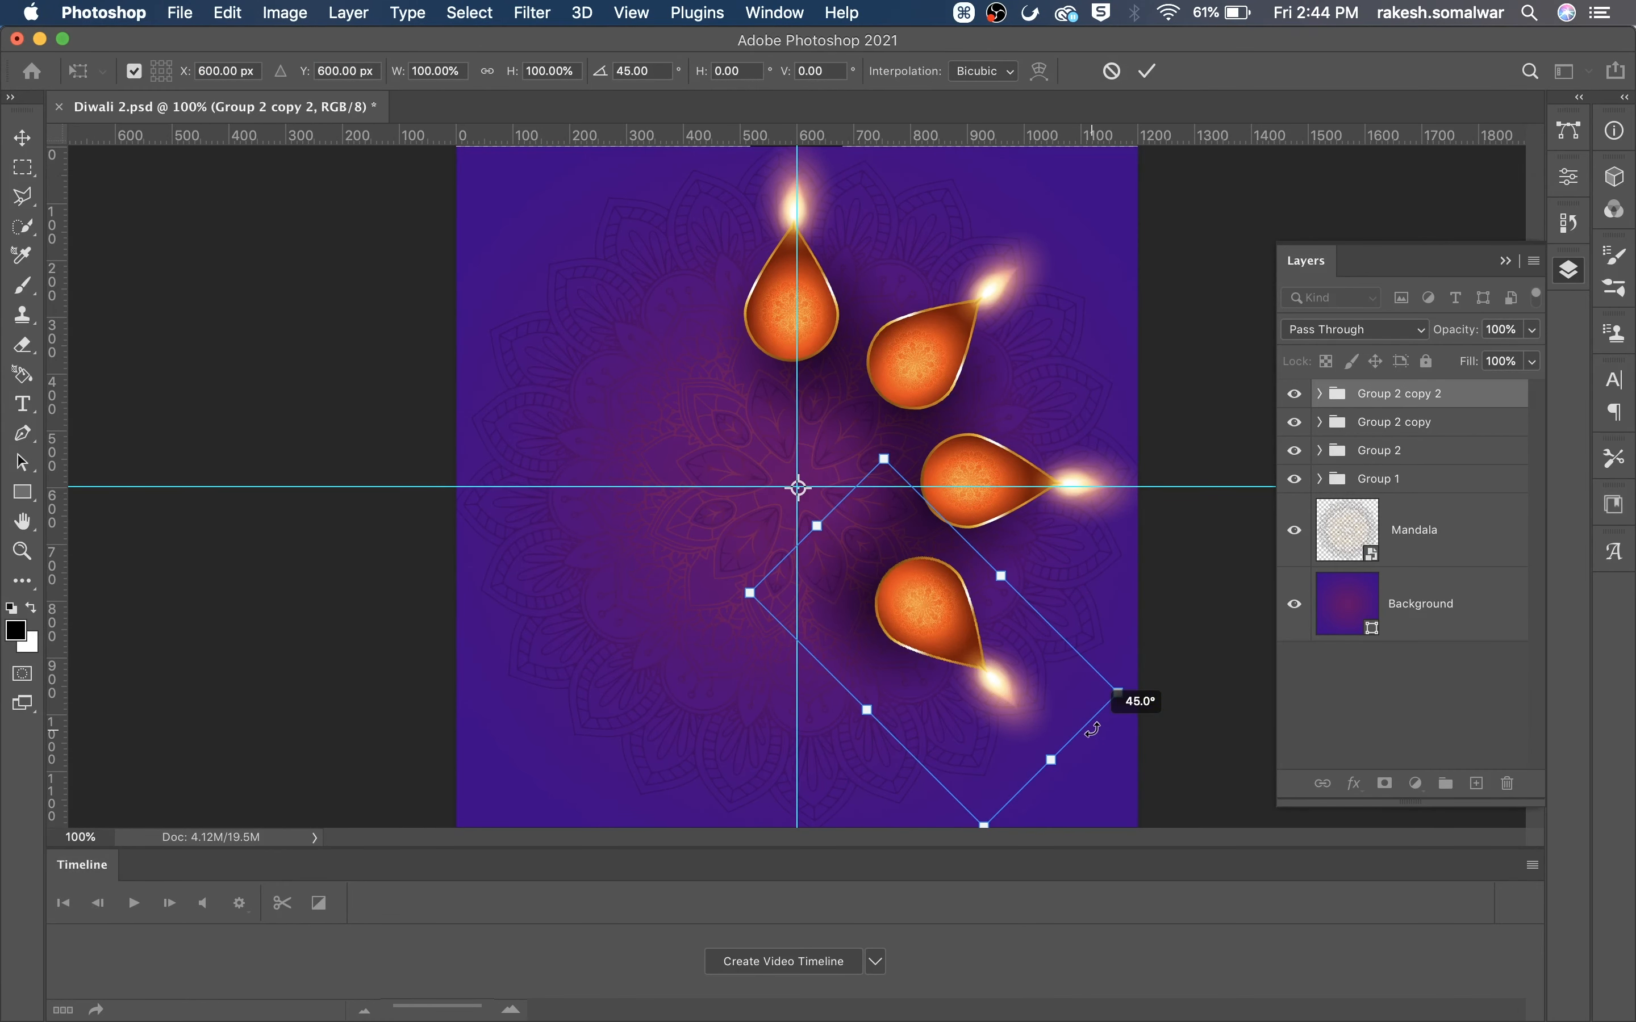
key(Return)
Duplicate the lower-right diya group and rotate the copy 45° clockwise about X 600 px, Y 600 px so its flame points straight down.
key(super+j)
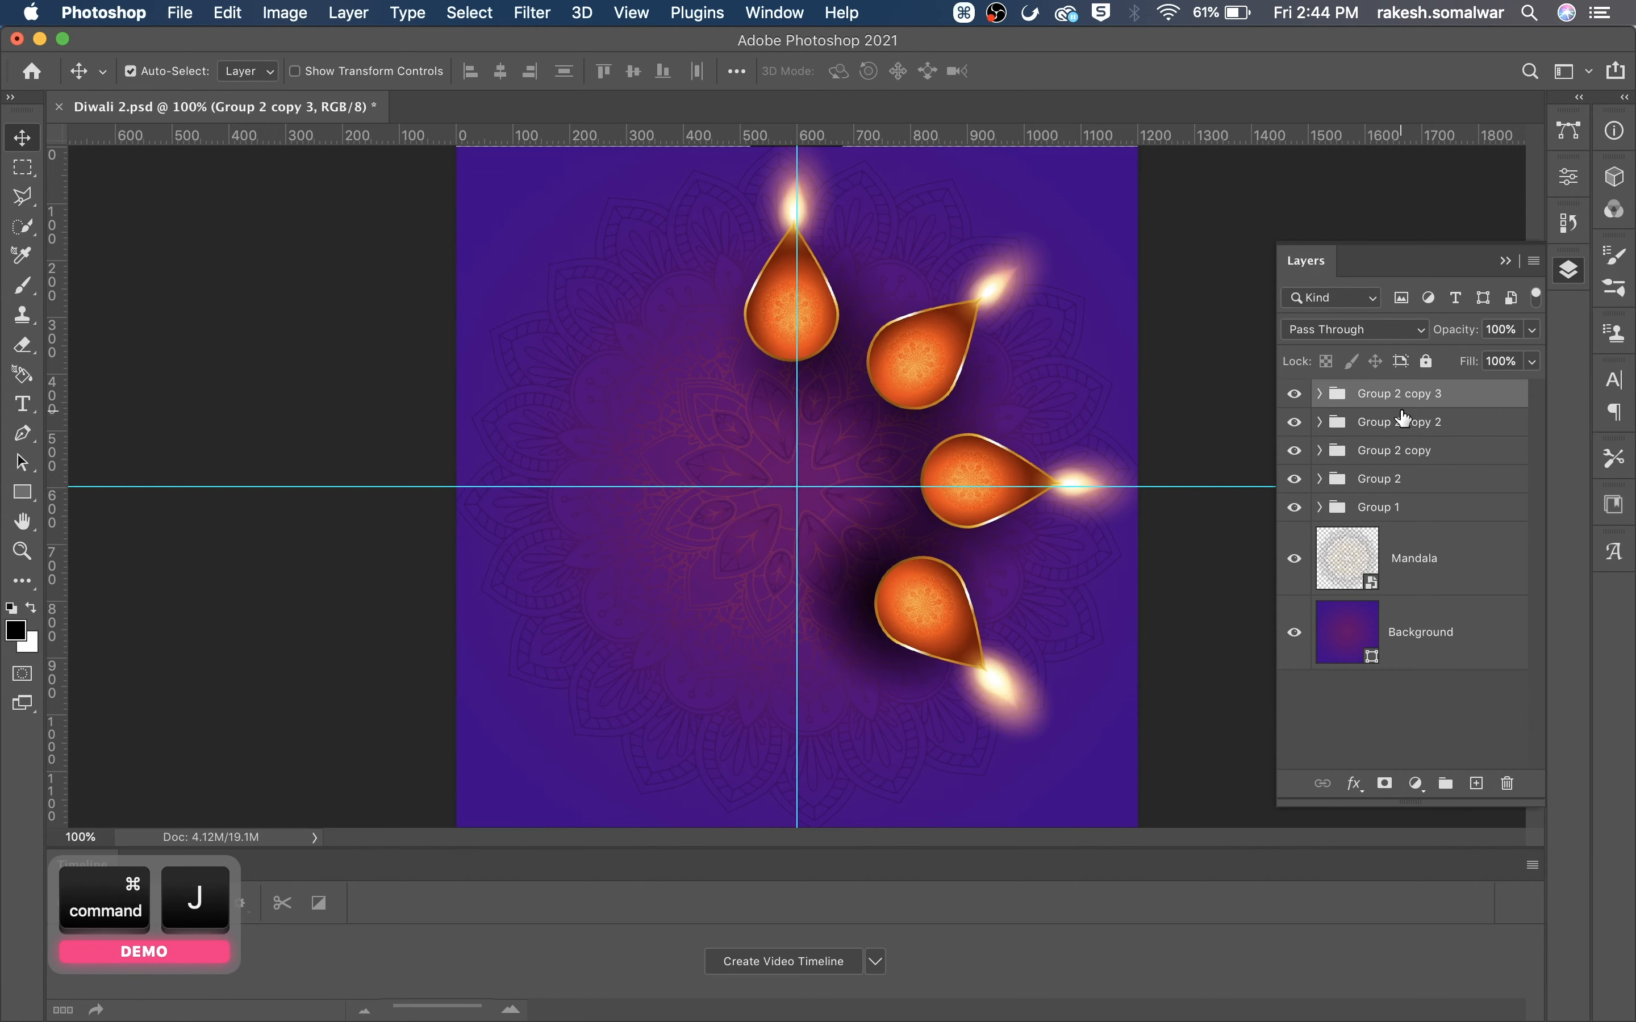
key(super+t)
drag(749, 502, 795, 485)
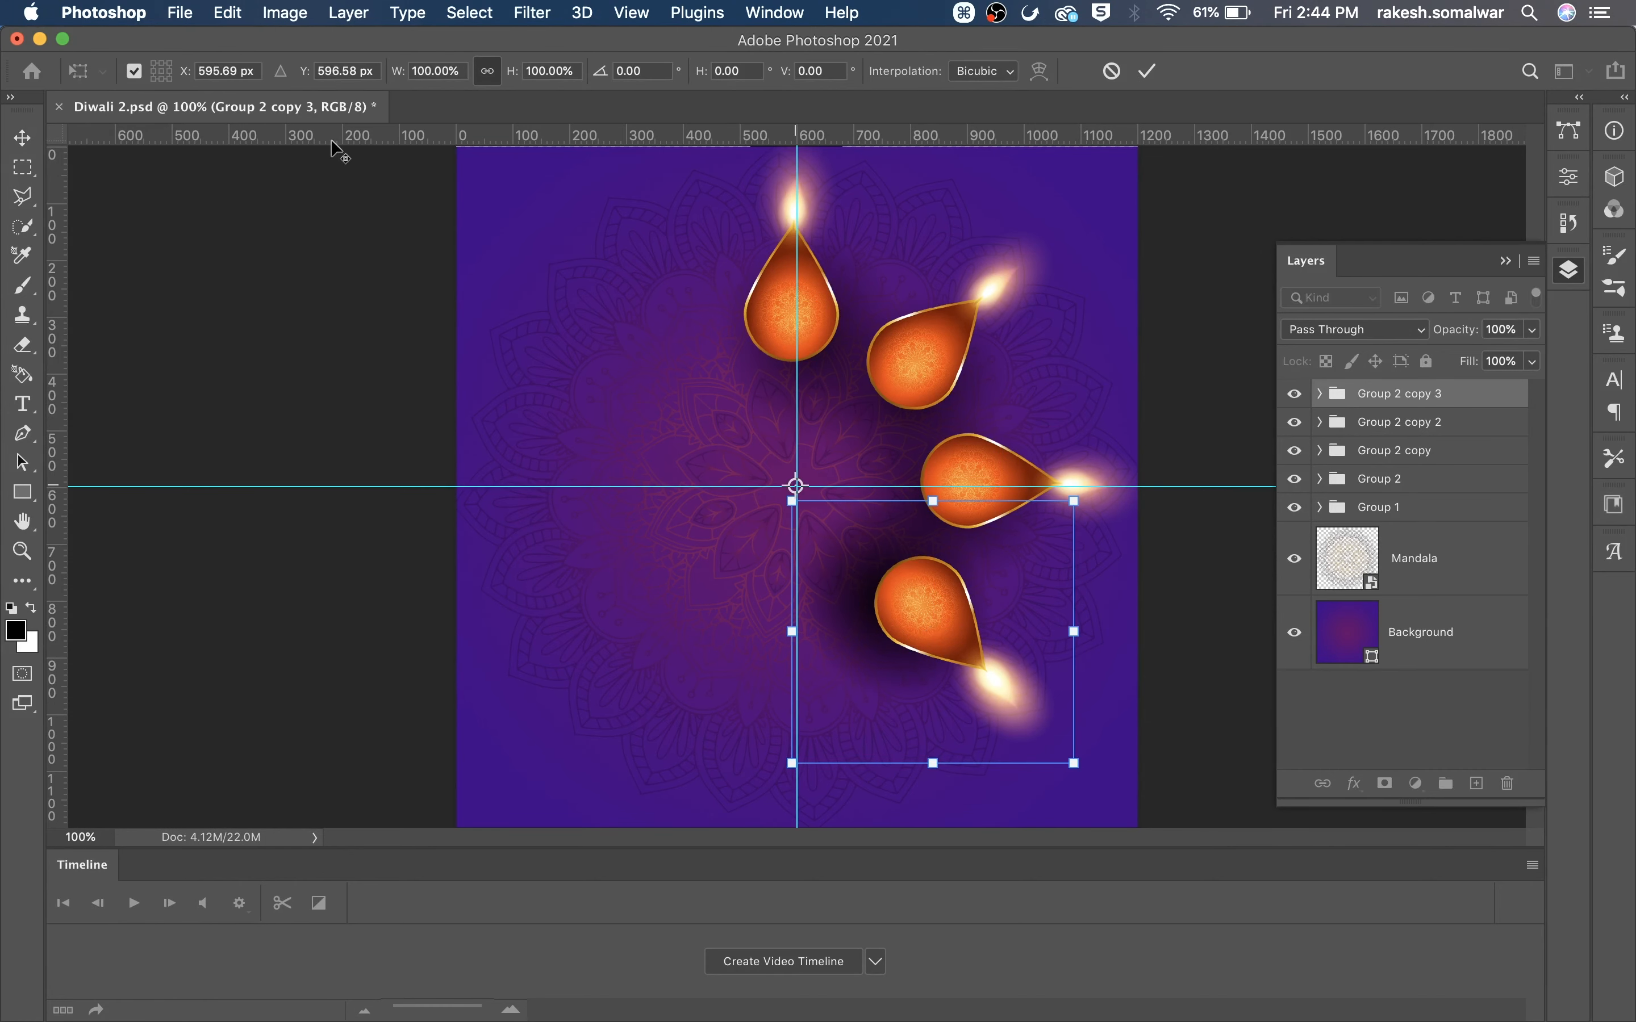
double_click(247, 68)
text(600)
key(Tab)
text(600)
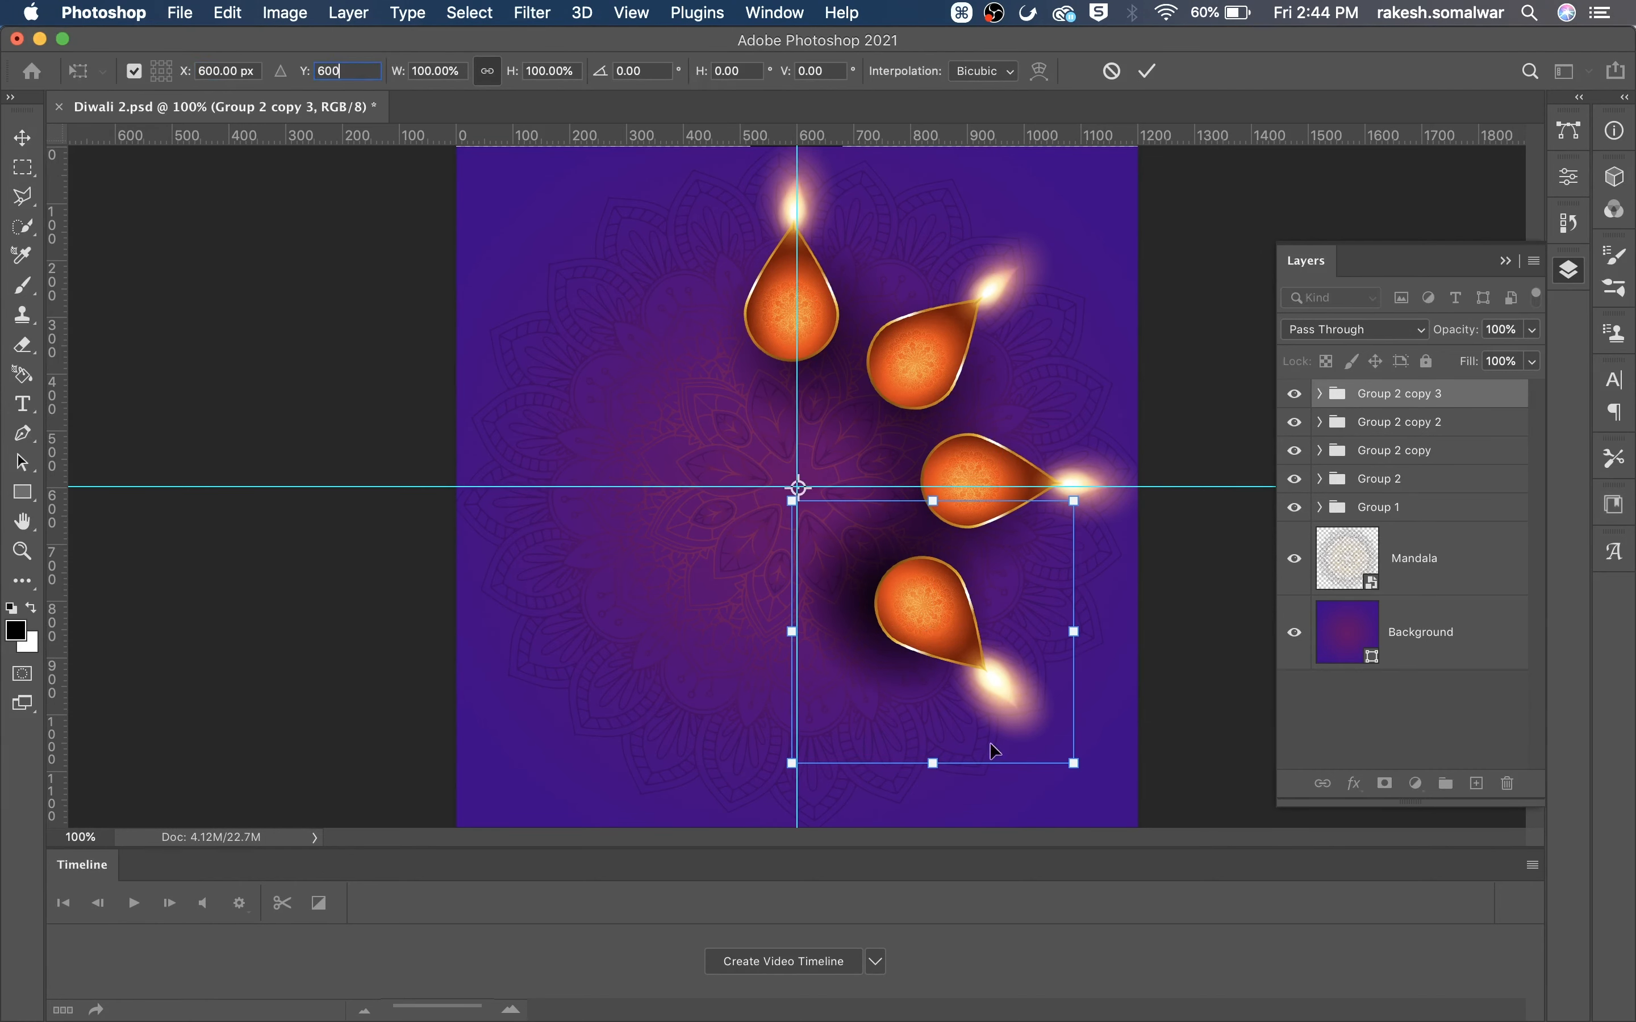
drag(993, 749, 839, 730)
key(Return)
key(super+t)
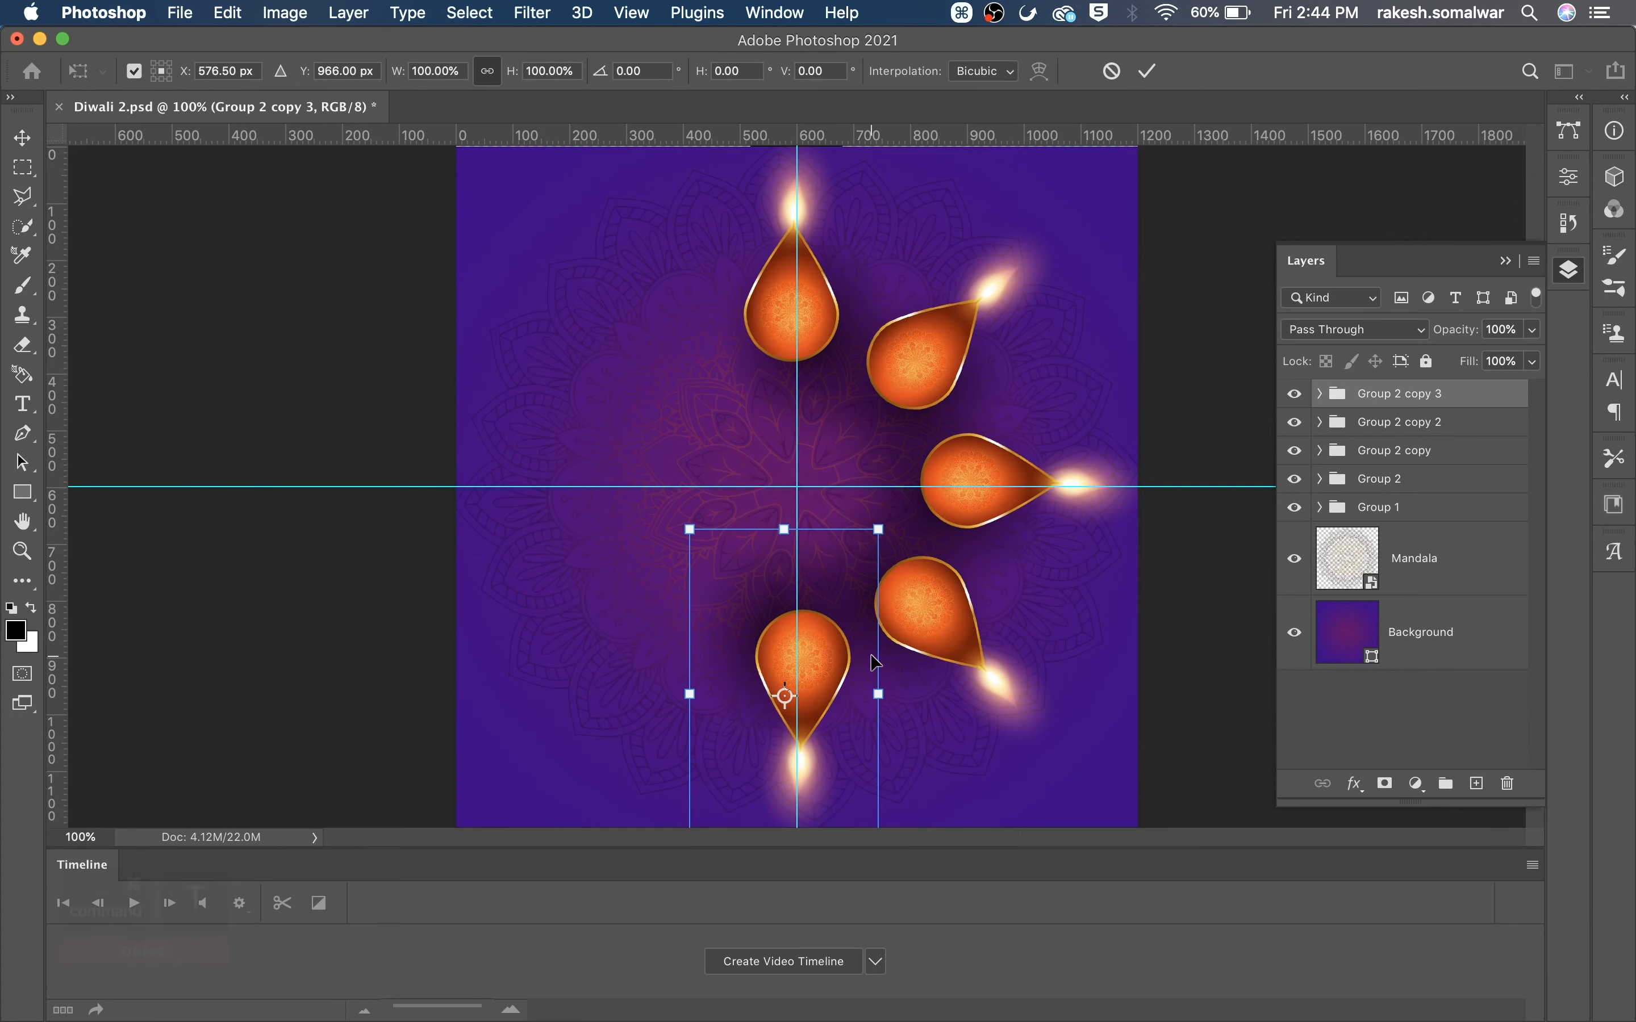
key(Return)
Duplicate the downward-pointing diya group and rotate the copy 45° clockwise about X 600 px, Y 600 px into the lower-left position.
key(super+j)
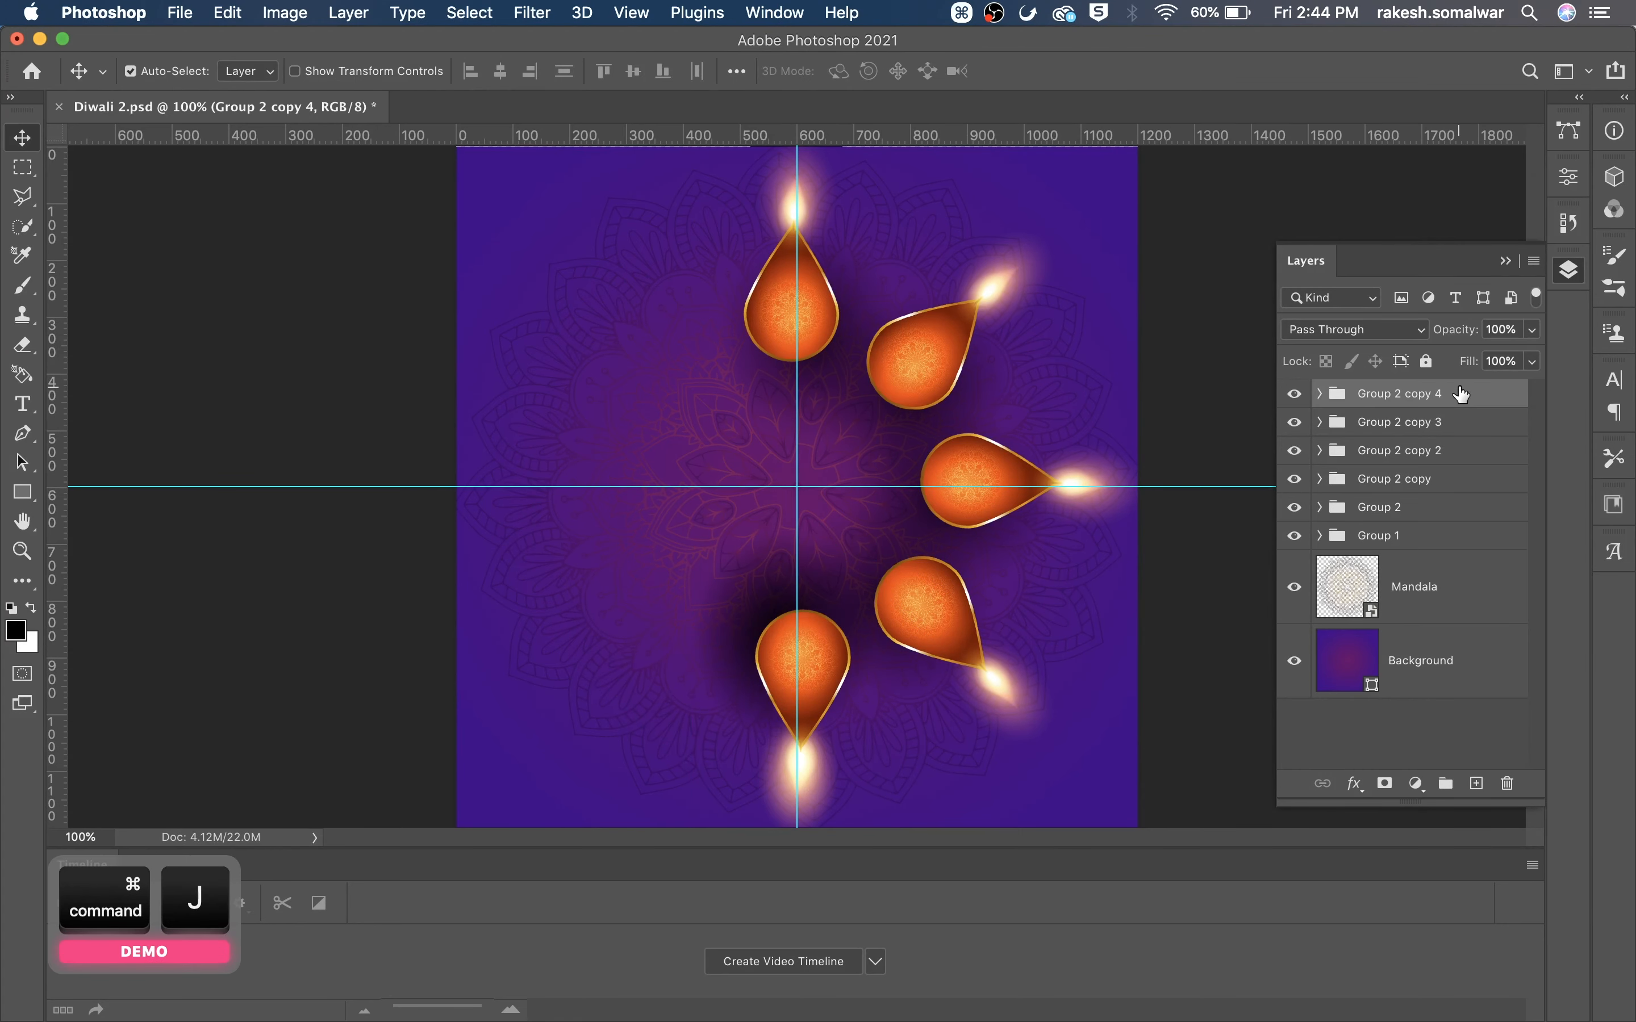
key(super+t)
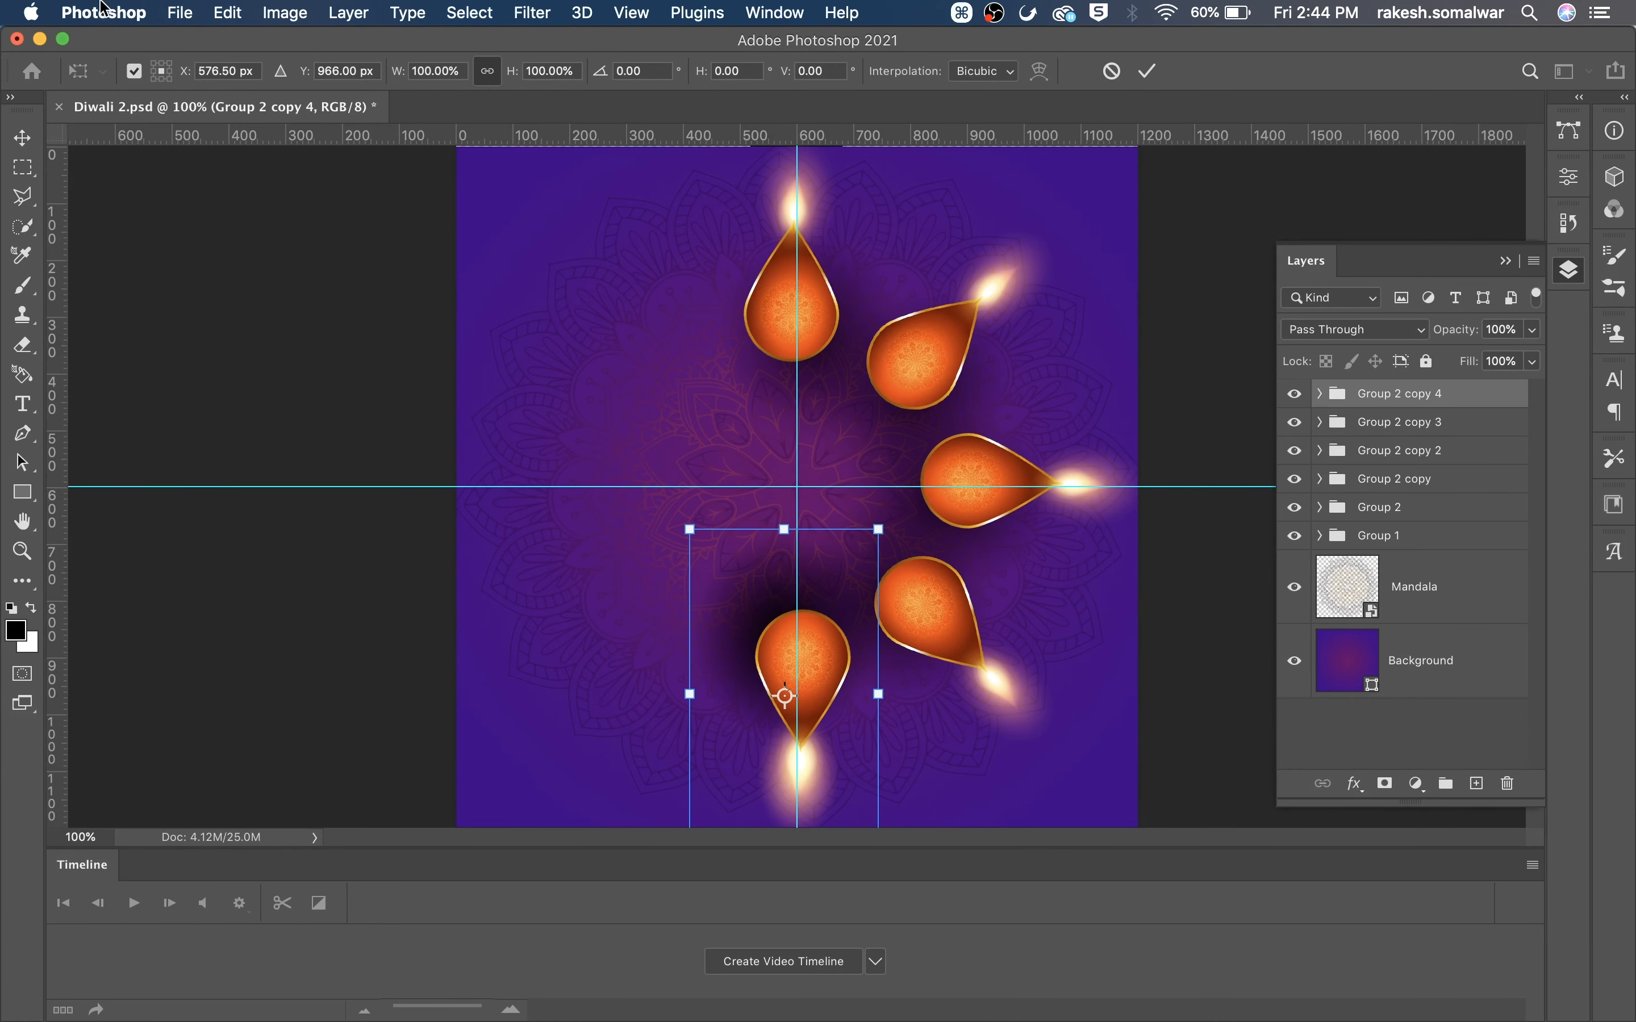
drag(784, 695, 798, 484)
drag(242, 70, 4, 67)
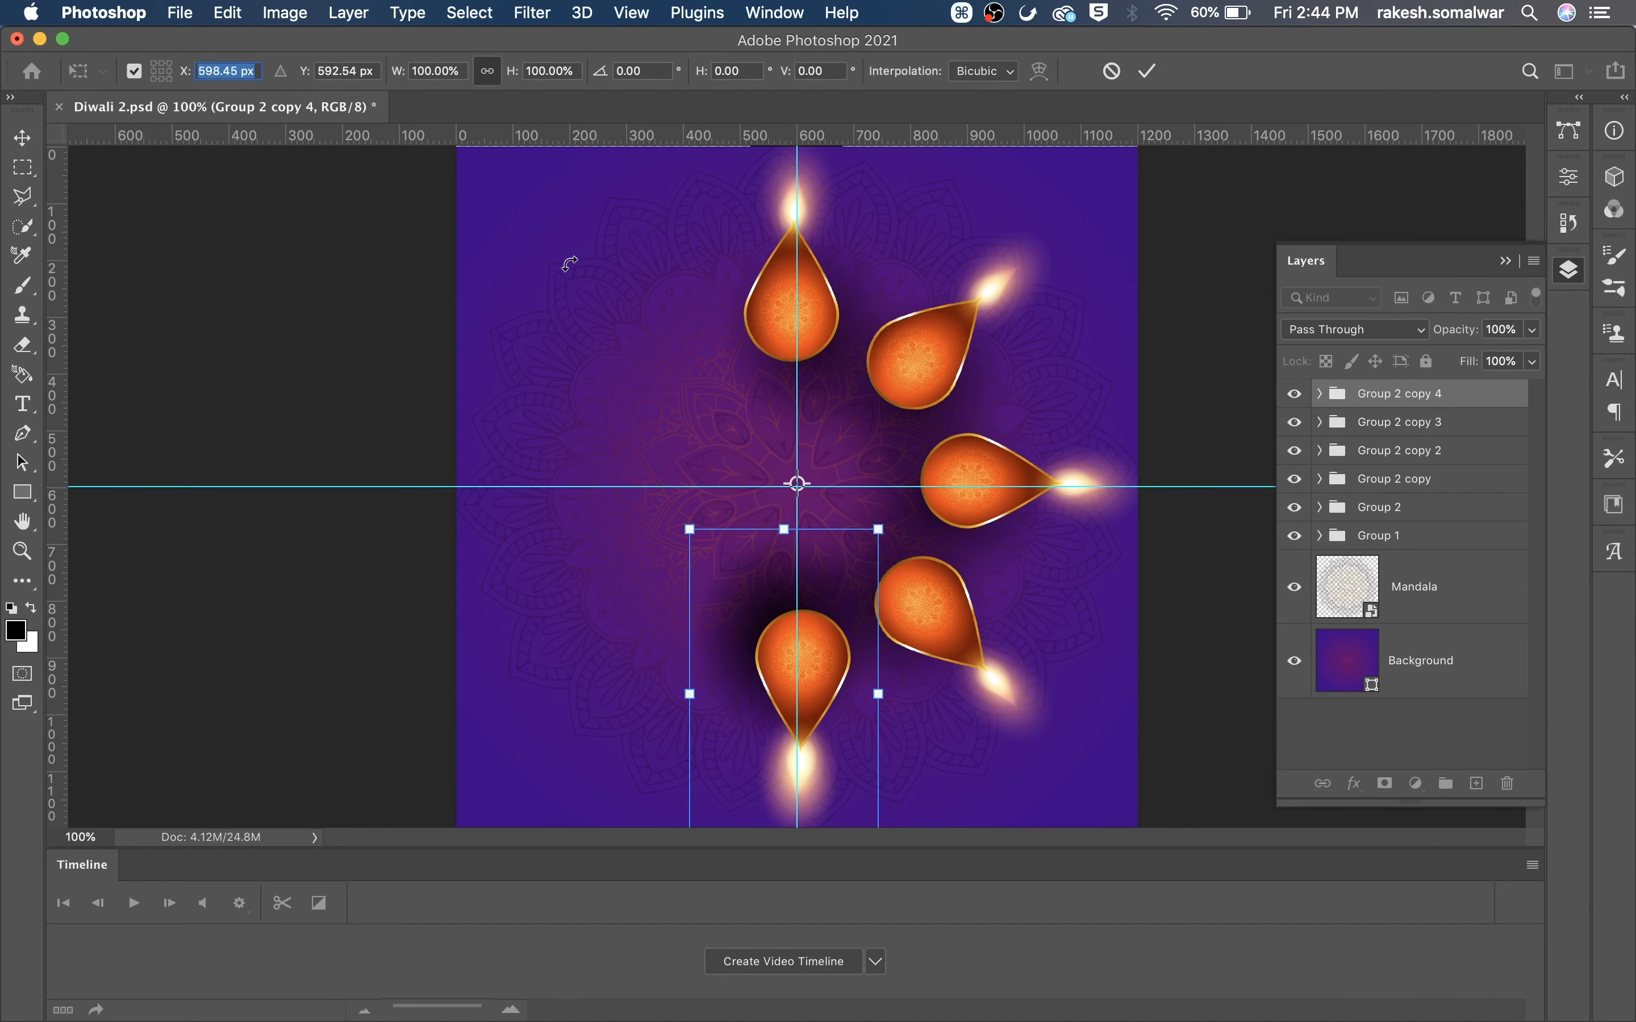
text(600)
key(Tab)
drag(974, 693, 710, 747)
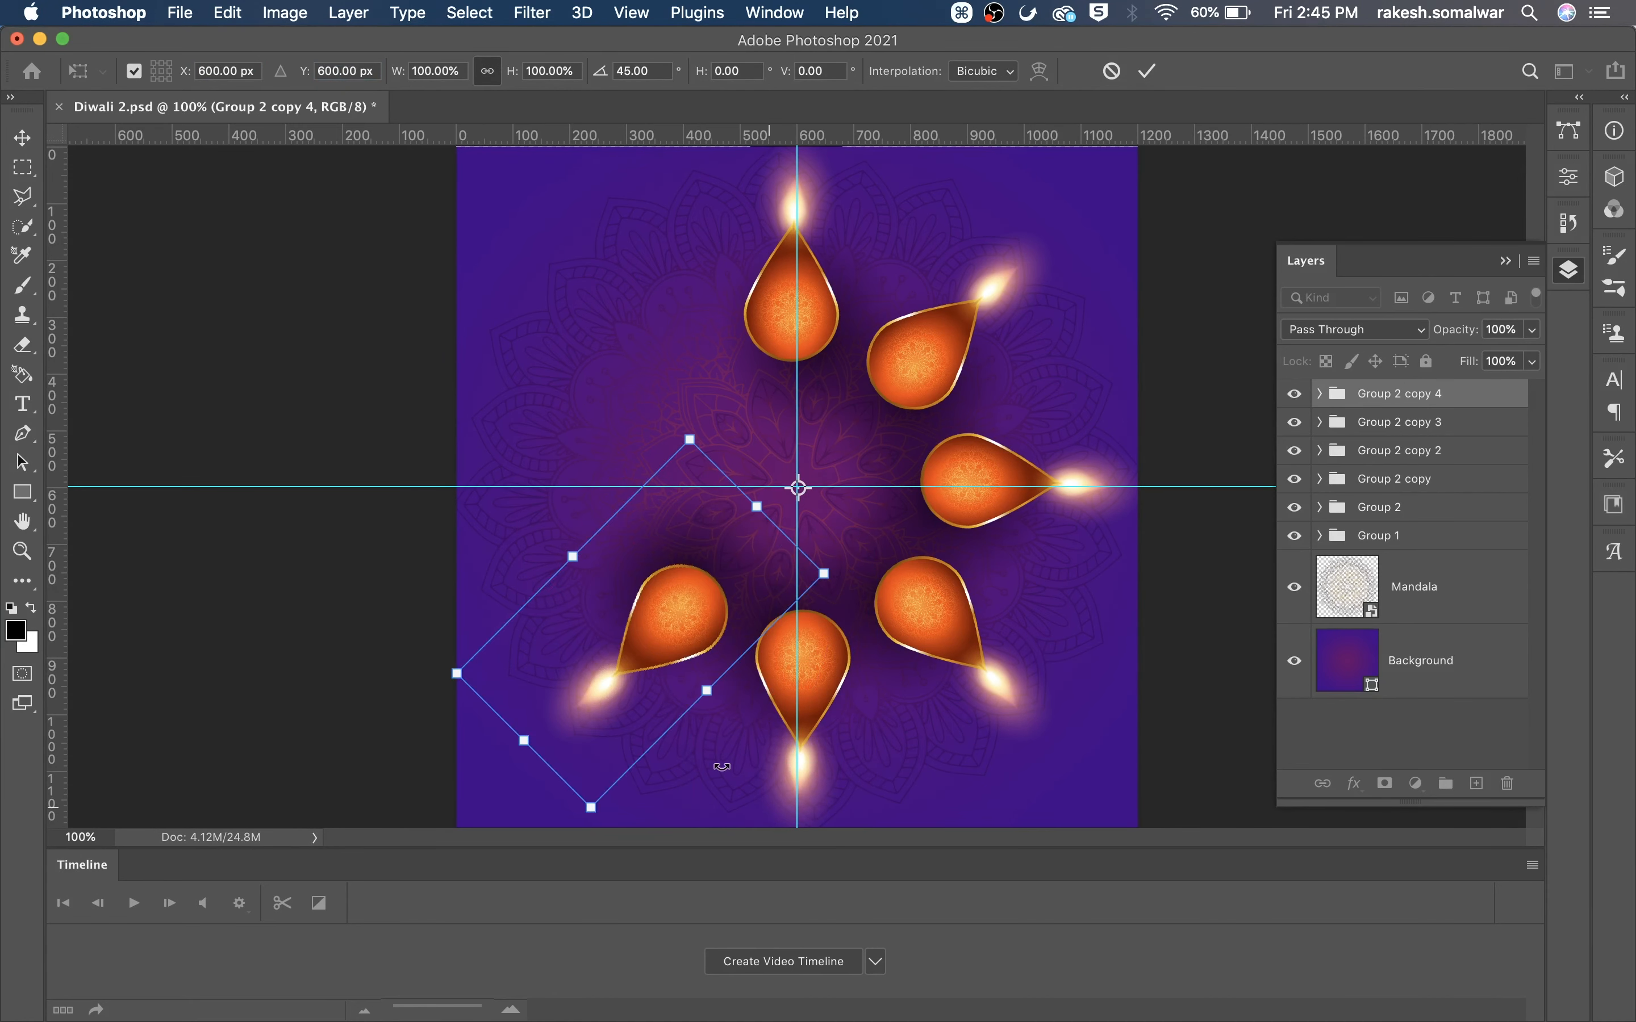
key(Return)
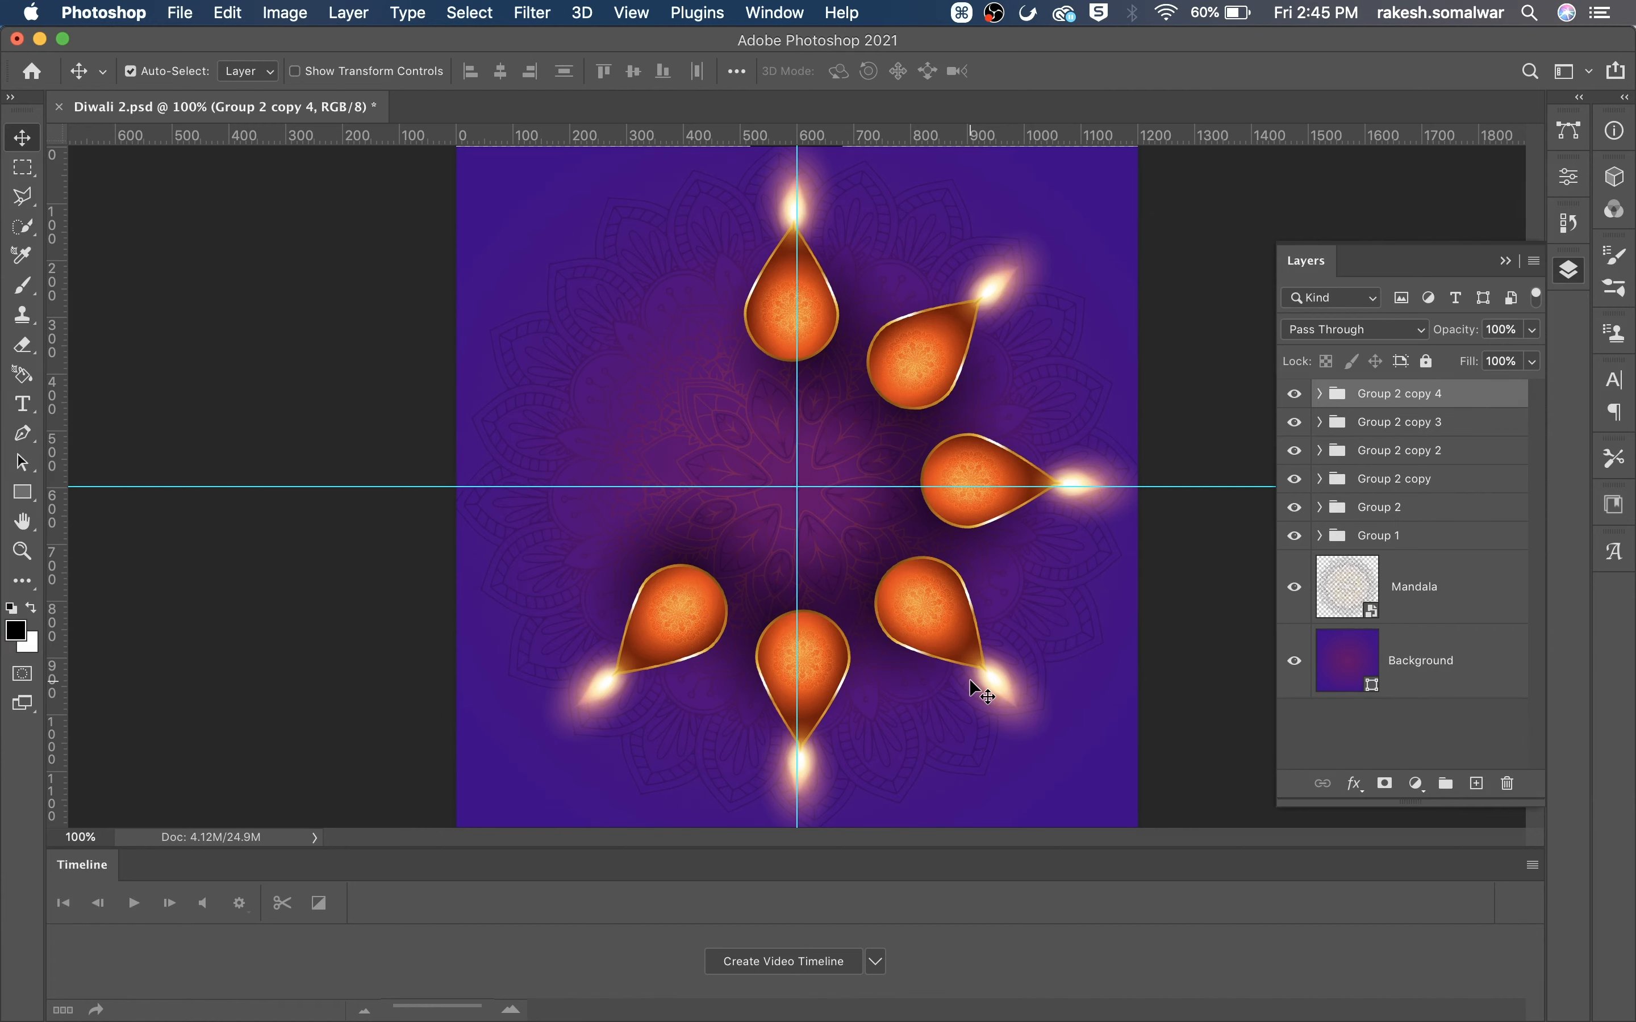
Duplicate the lower-left diya group and rotate the copy 45° clockwise about X 600 px, Y 600 px so its flame points left.
key(super+j)
key(super+t)
drag(651, 622, 798, 486)
drag(243, 70, 135, 70)
text(600)
drag(377, 70, 290, 71)
text(600)
key(Return)
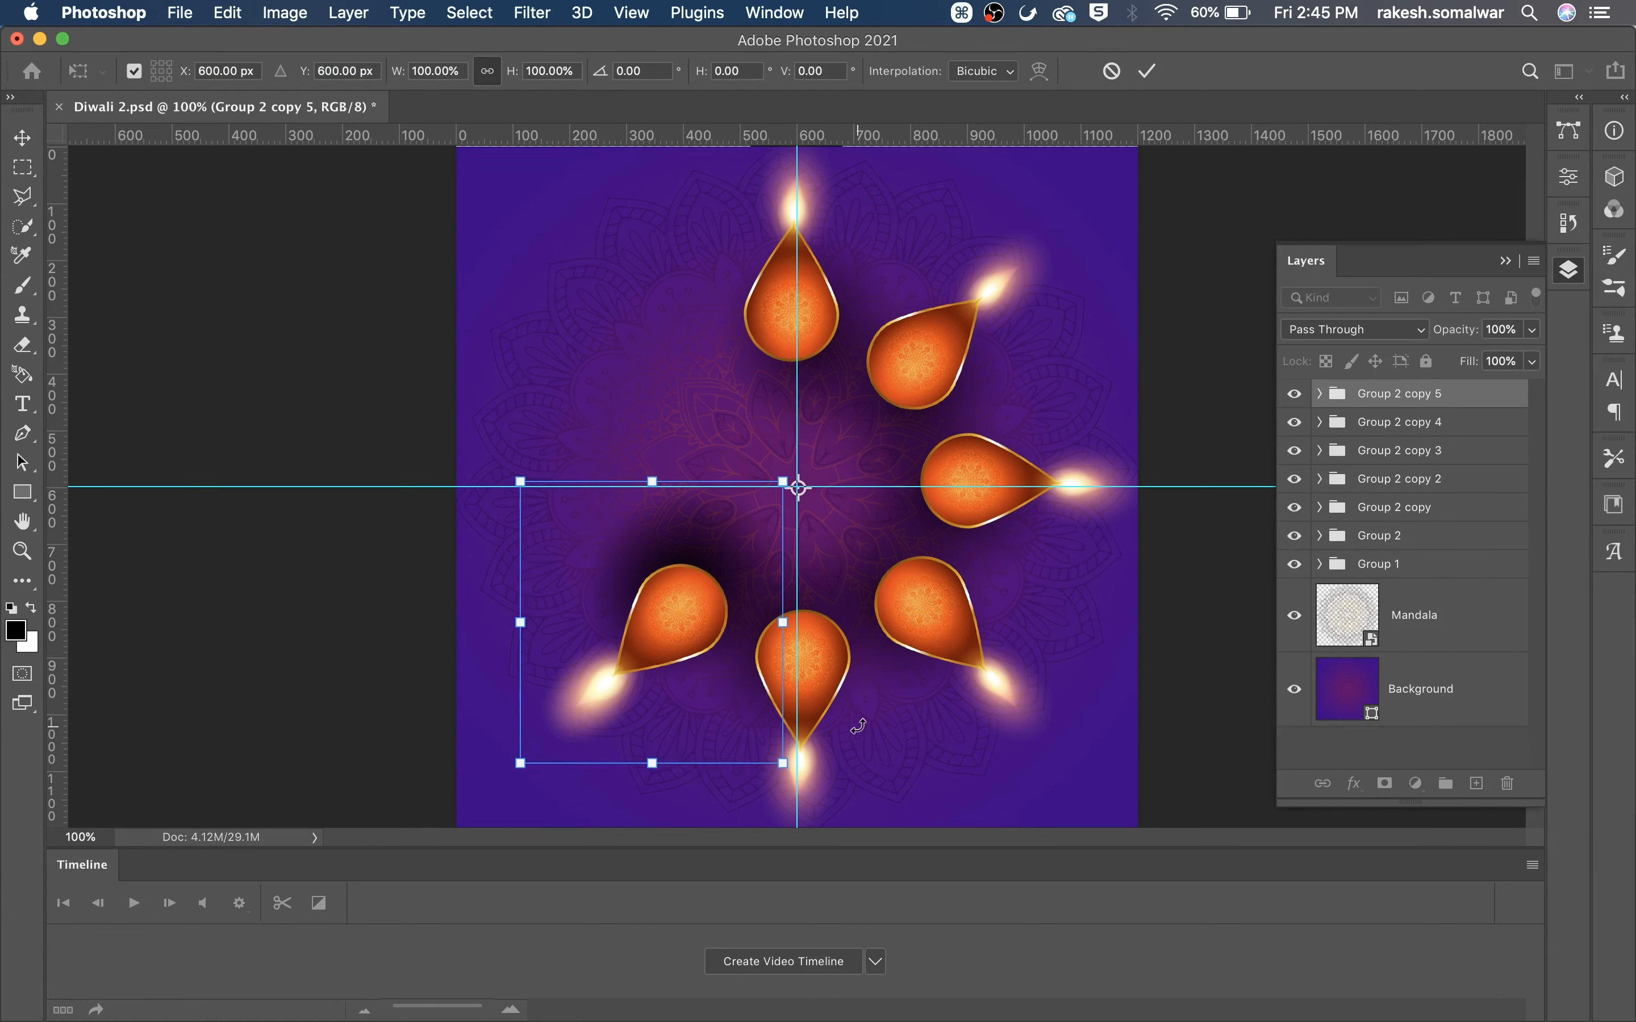
drag(858, 727, 649, 717)
key(Return)
Duplicate the left-pointing diya group and rotate the copy 45° clockwise about X 600 px, Y 600 px into the upper-left position.
key(super+j)
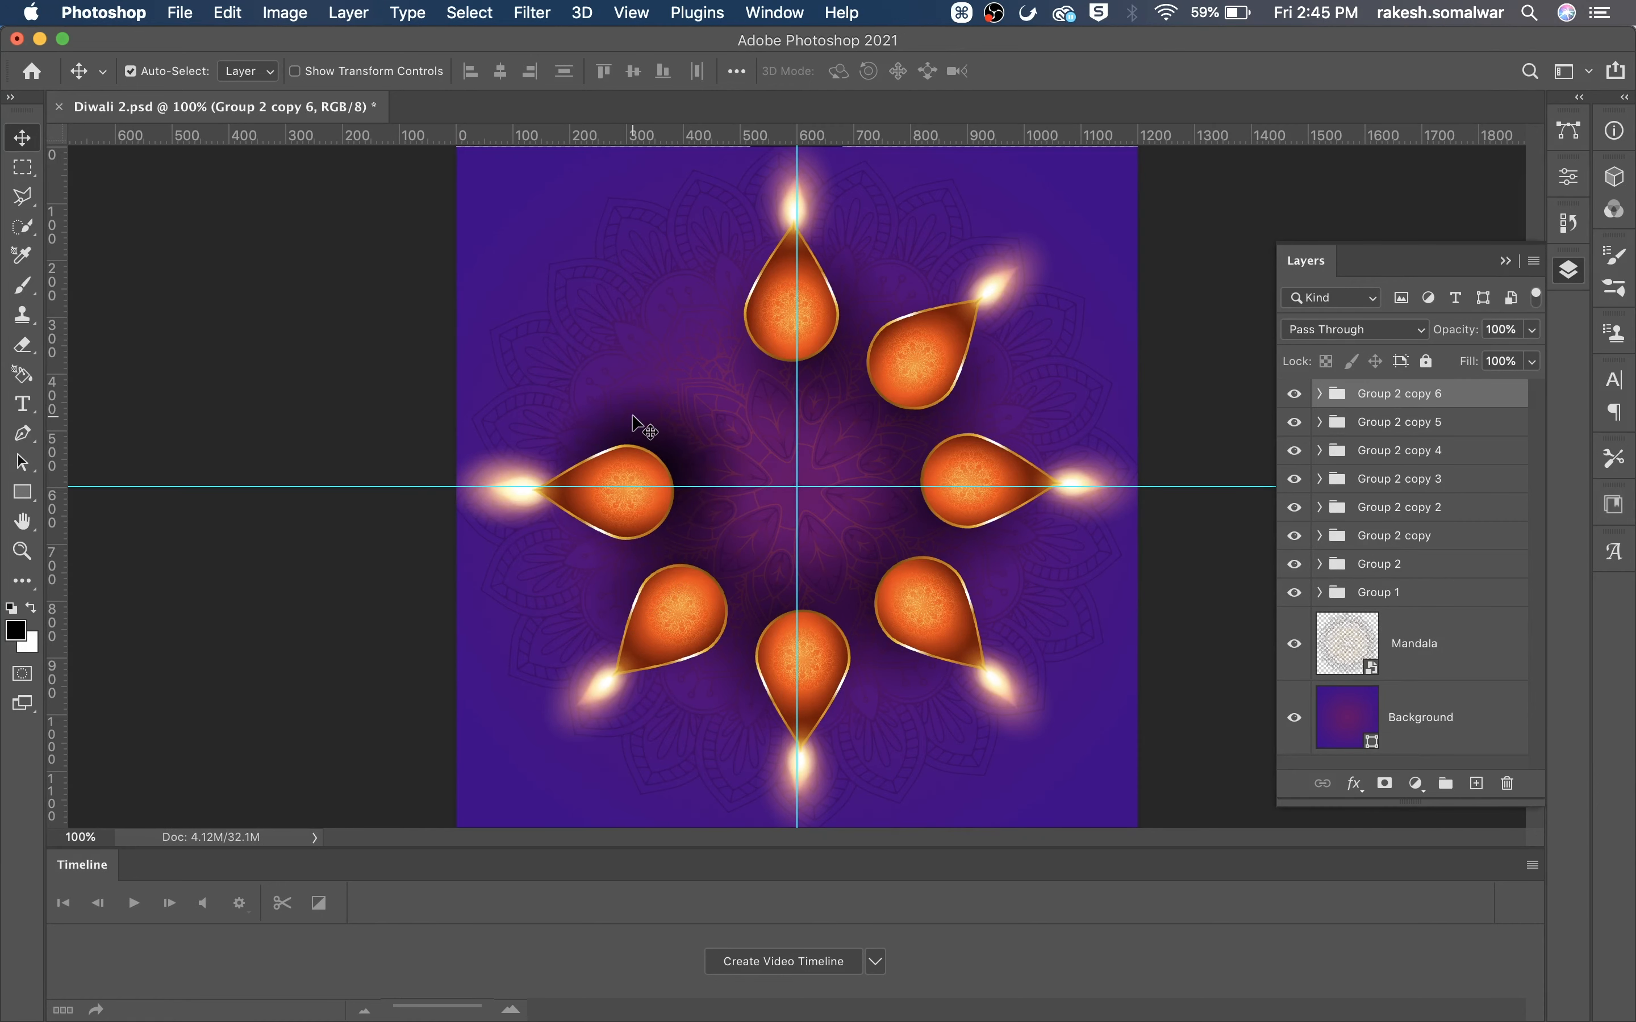
key(super+t)
drag(589, 473, 797, 486)
text(600)
key(Tab)
text(600)
key(Return)
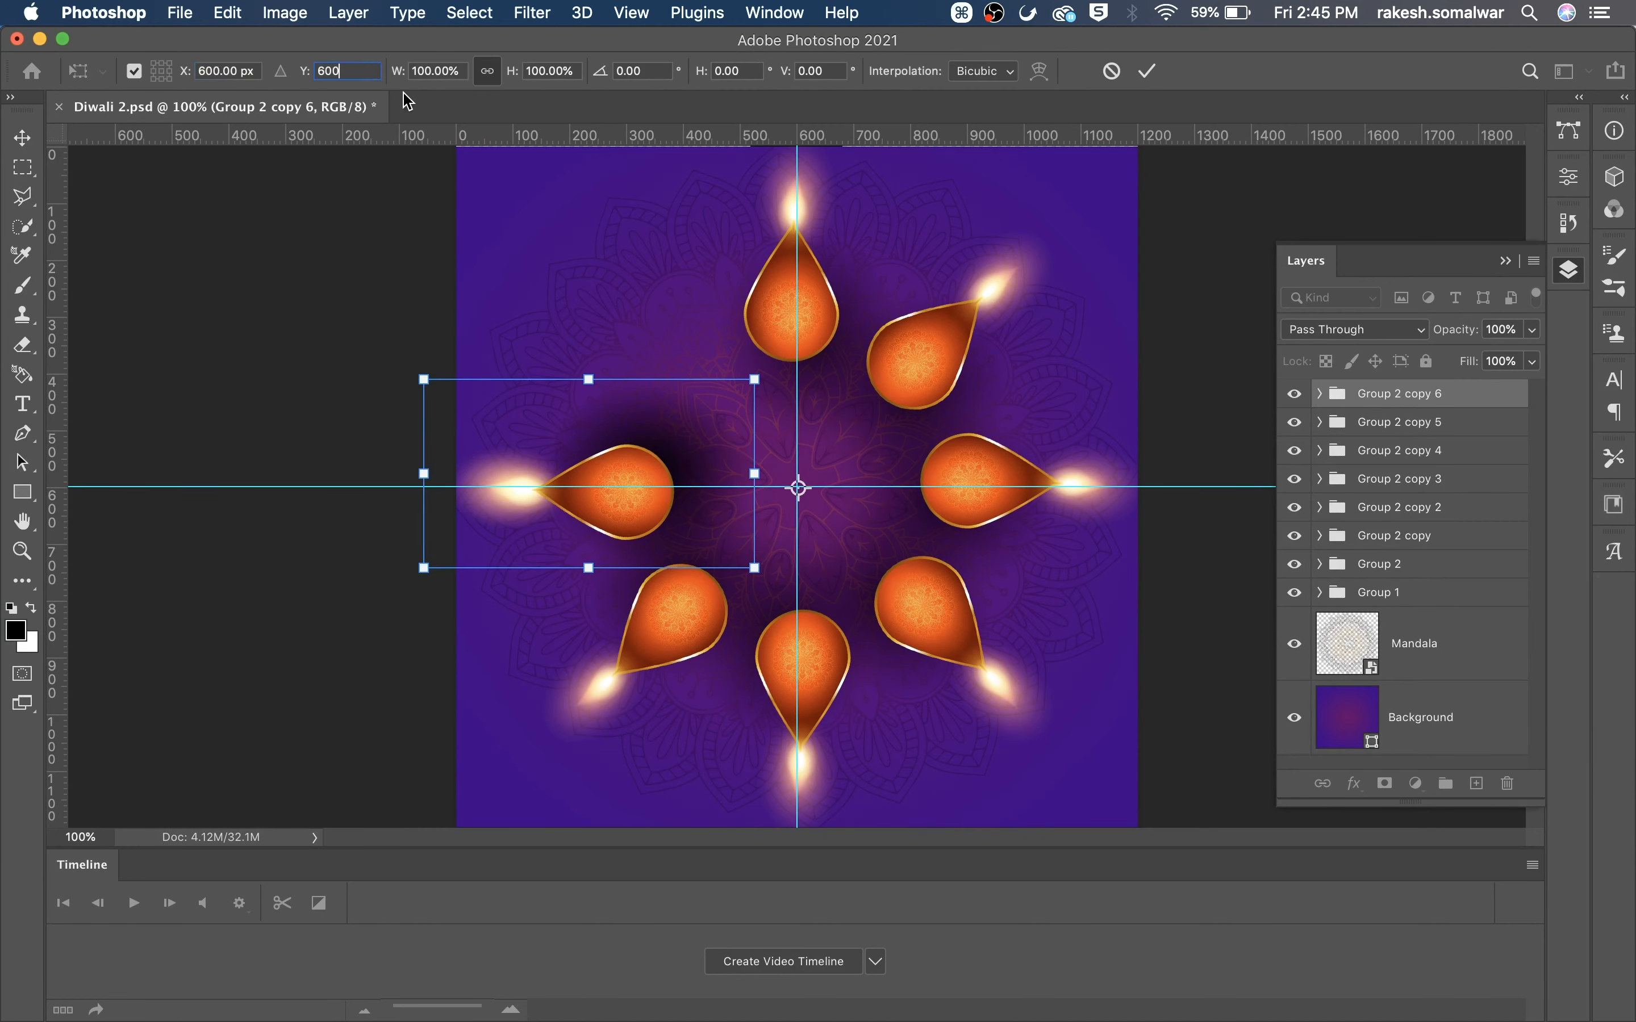
drag(349, 163, 729, 196)
key(Return)
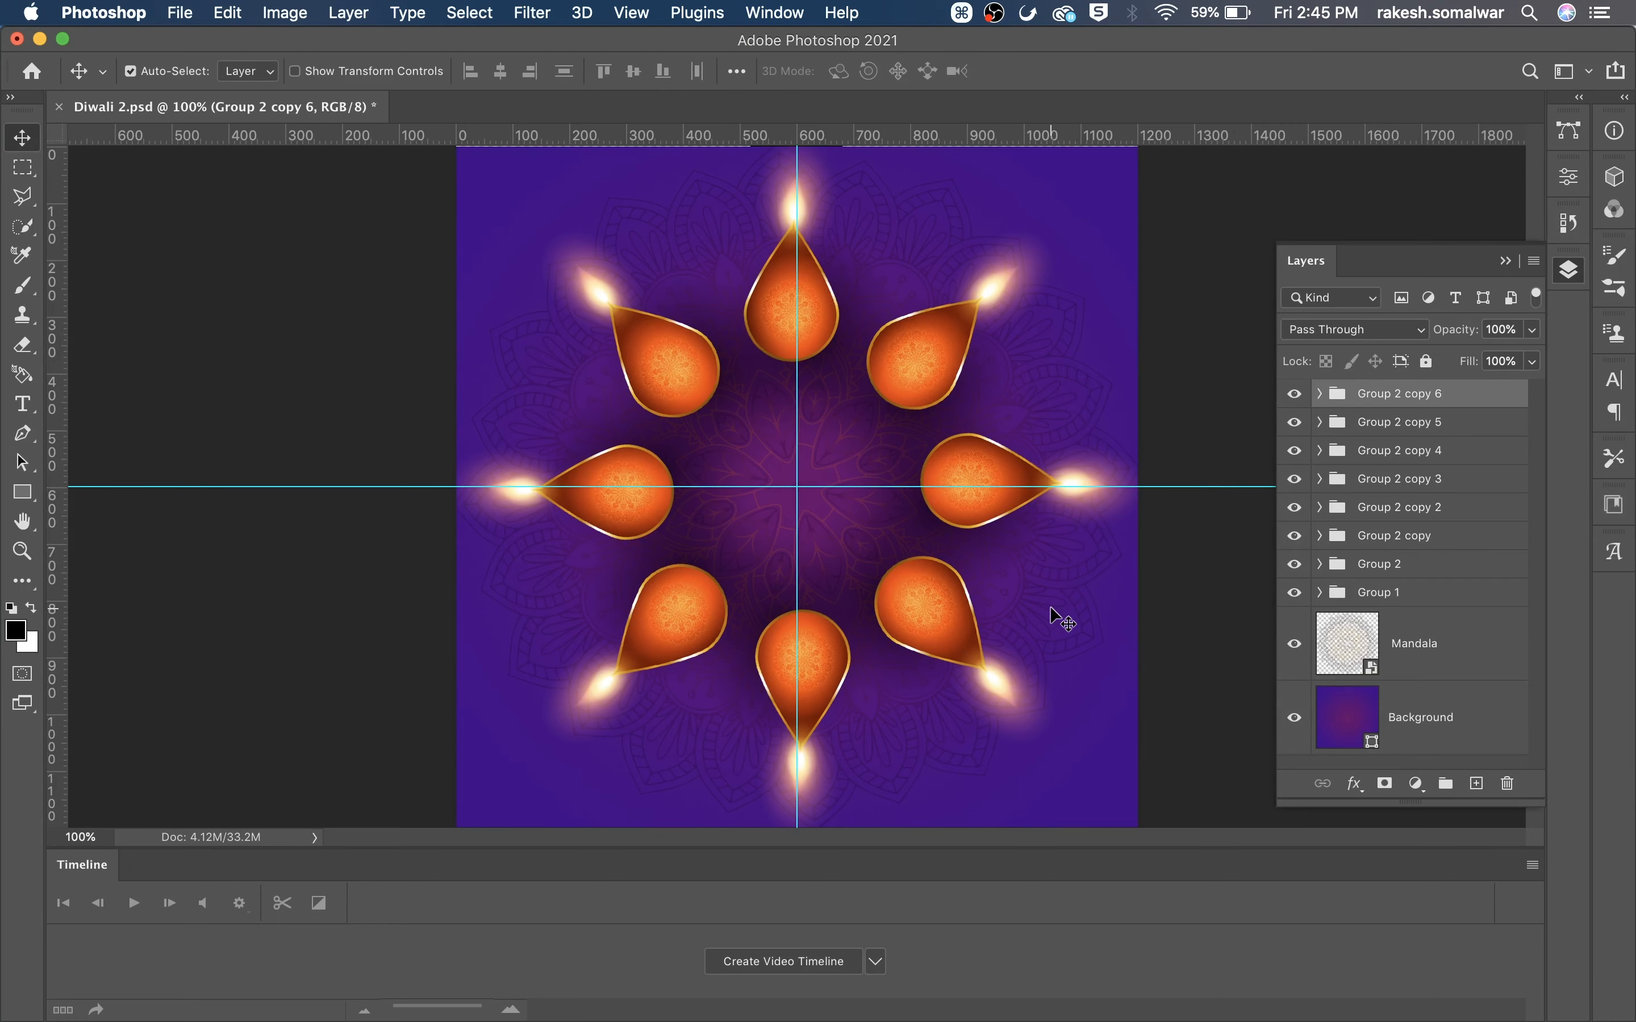
Turn off Extras to hide the guides over the design.
click(644, 24)
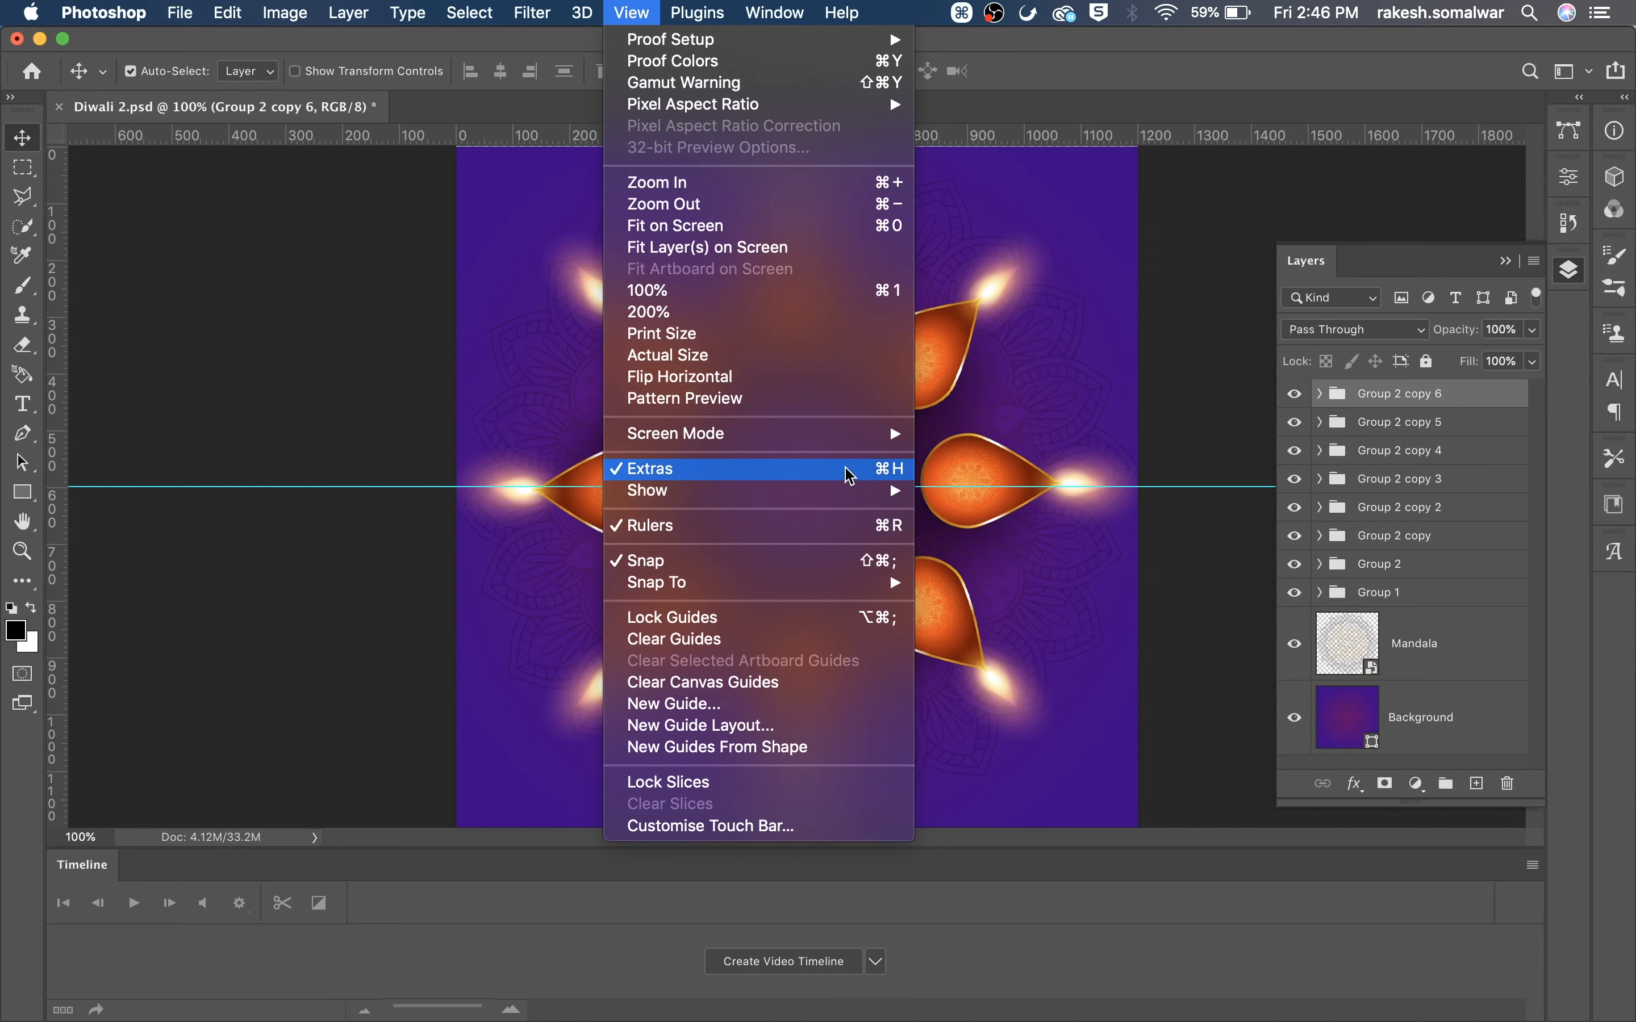
click(882, 471)
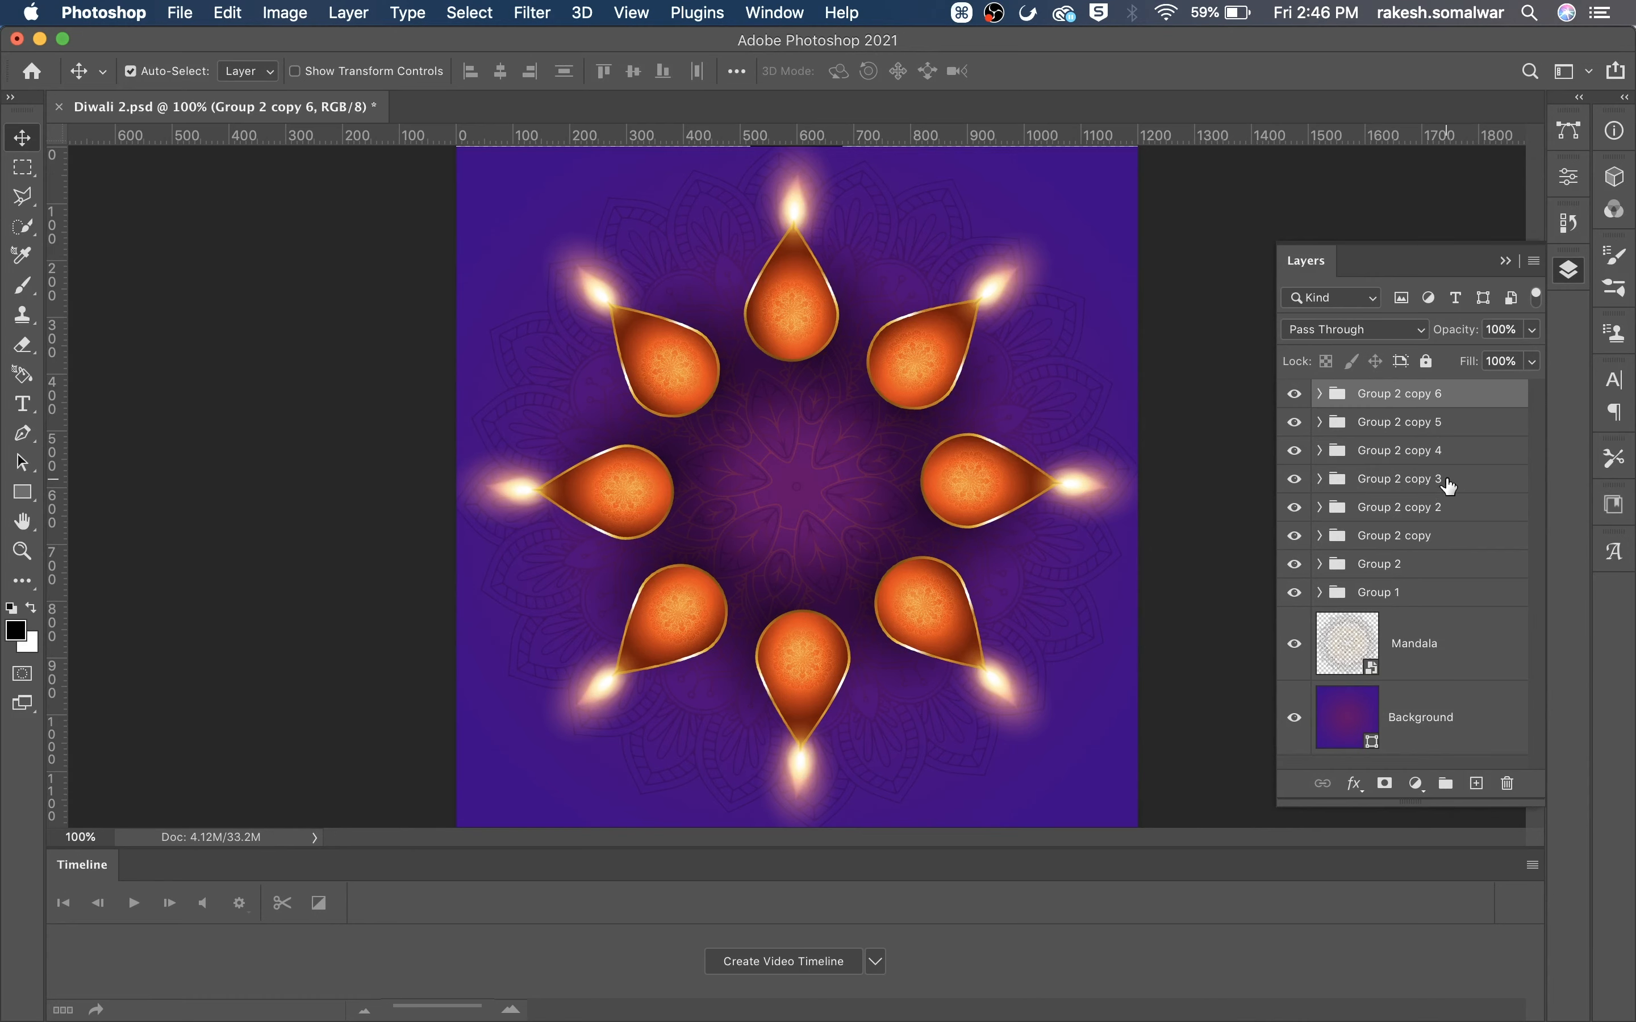
Rename the six copies of Group 2 in stacking order, from bottom to top, as Group 3 through Group 8.
double_click(1403, 537)
click(1391, 540)
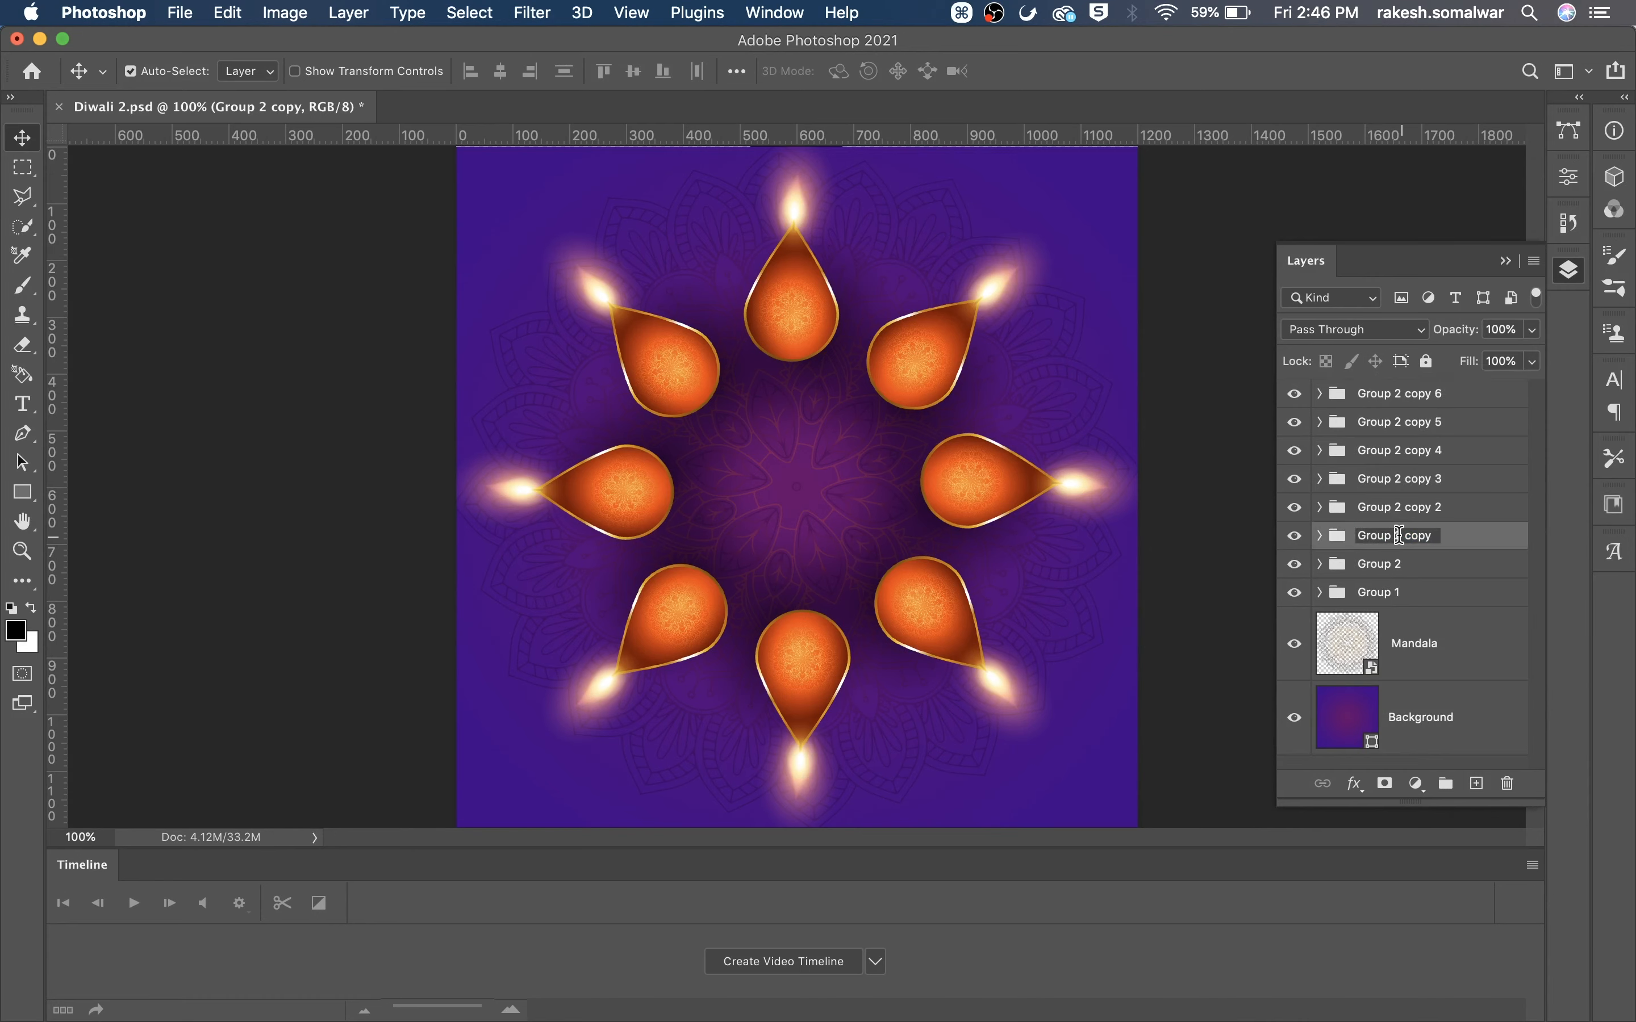
drag(1398, 535, 1455, 548)
text(3)
double_click(1404, 511)
drag(1397, 508, 1497, 510)
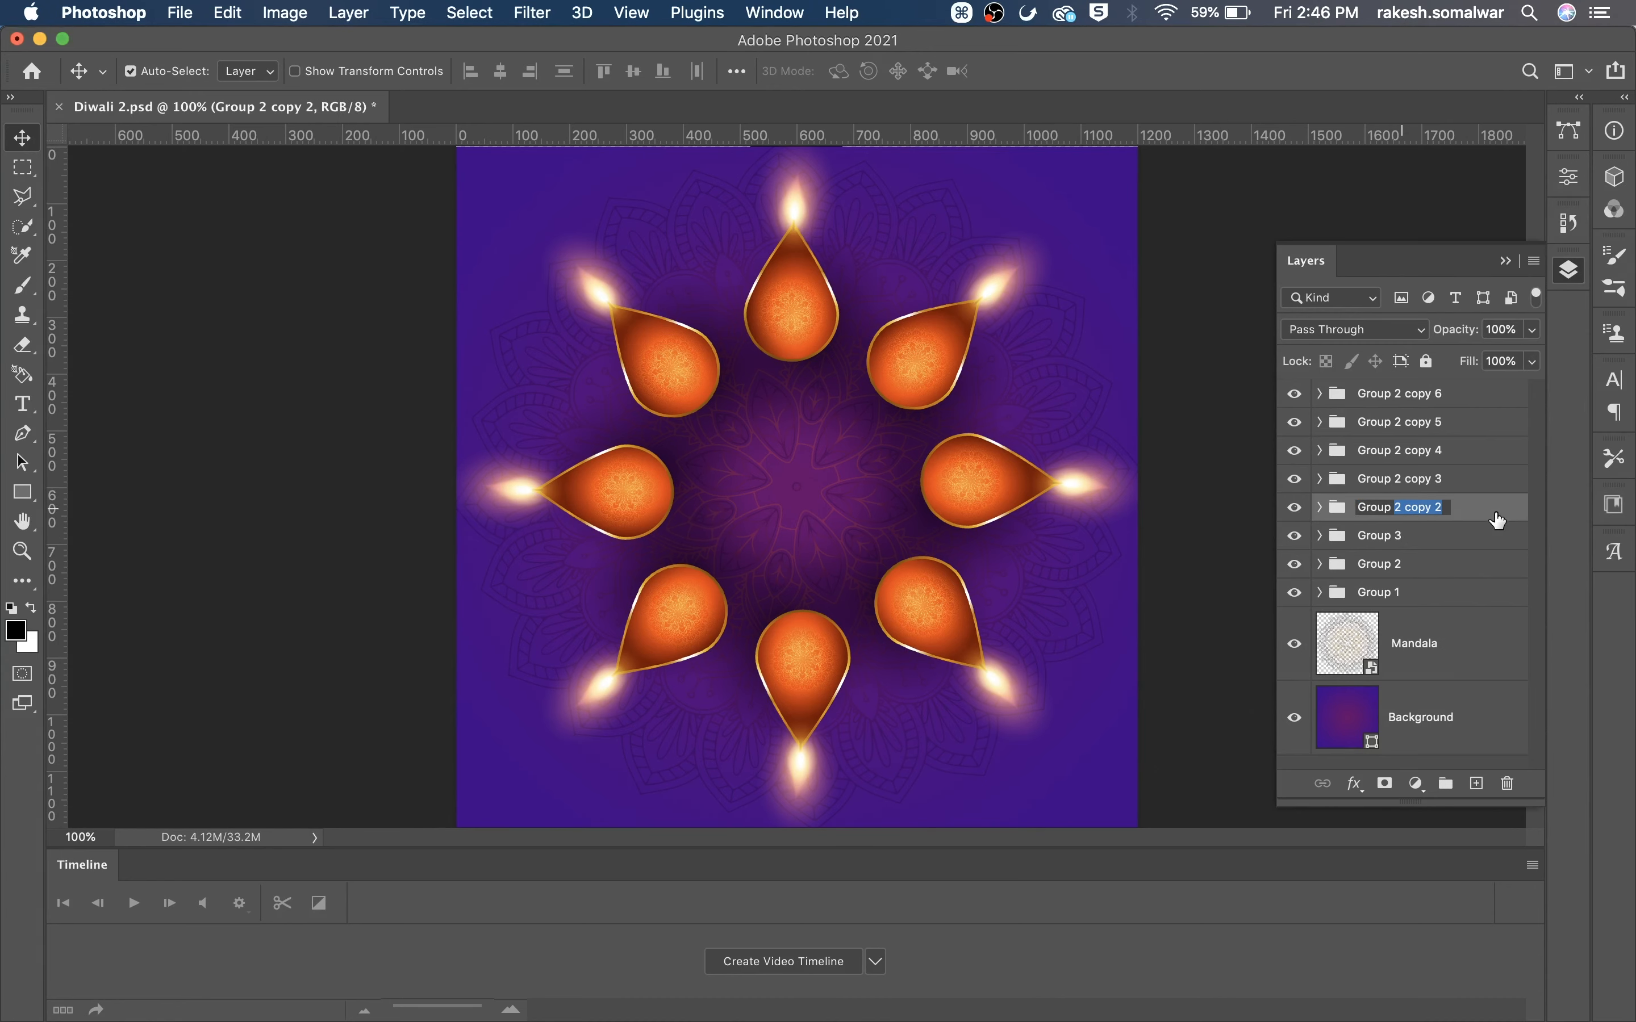
text(4)
click(1408, 478)
double_click(1411, 479)
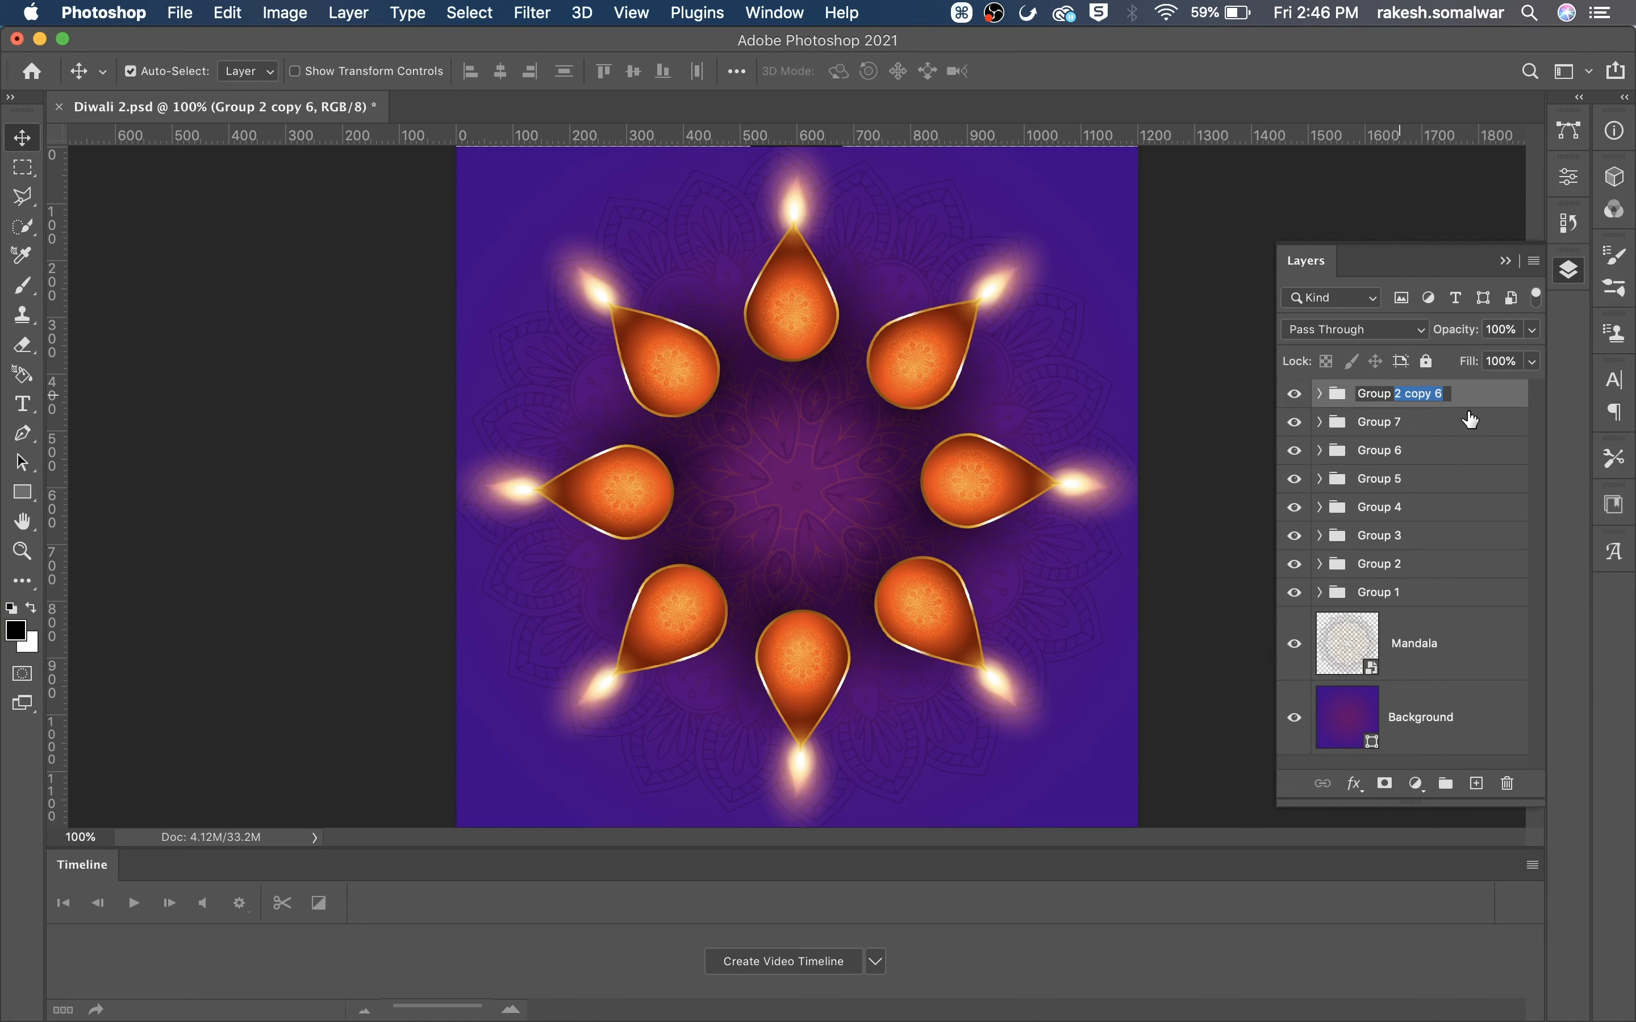
text(8)
key(Return)
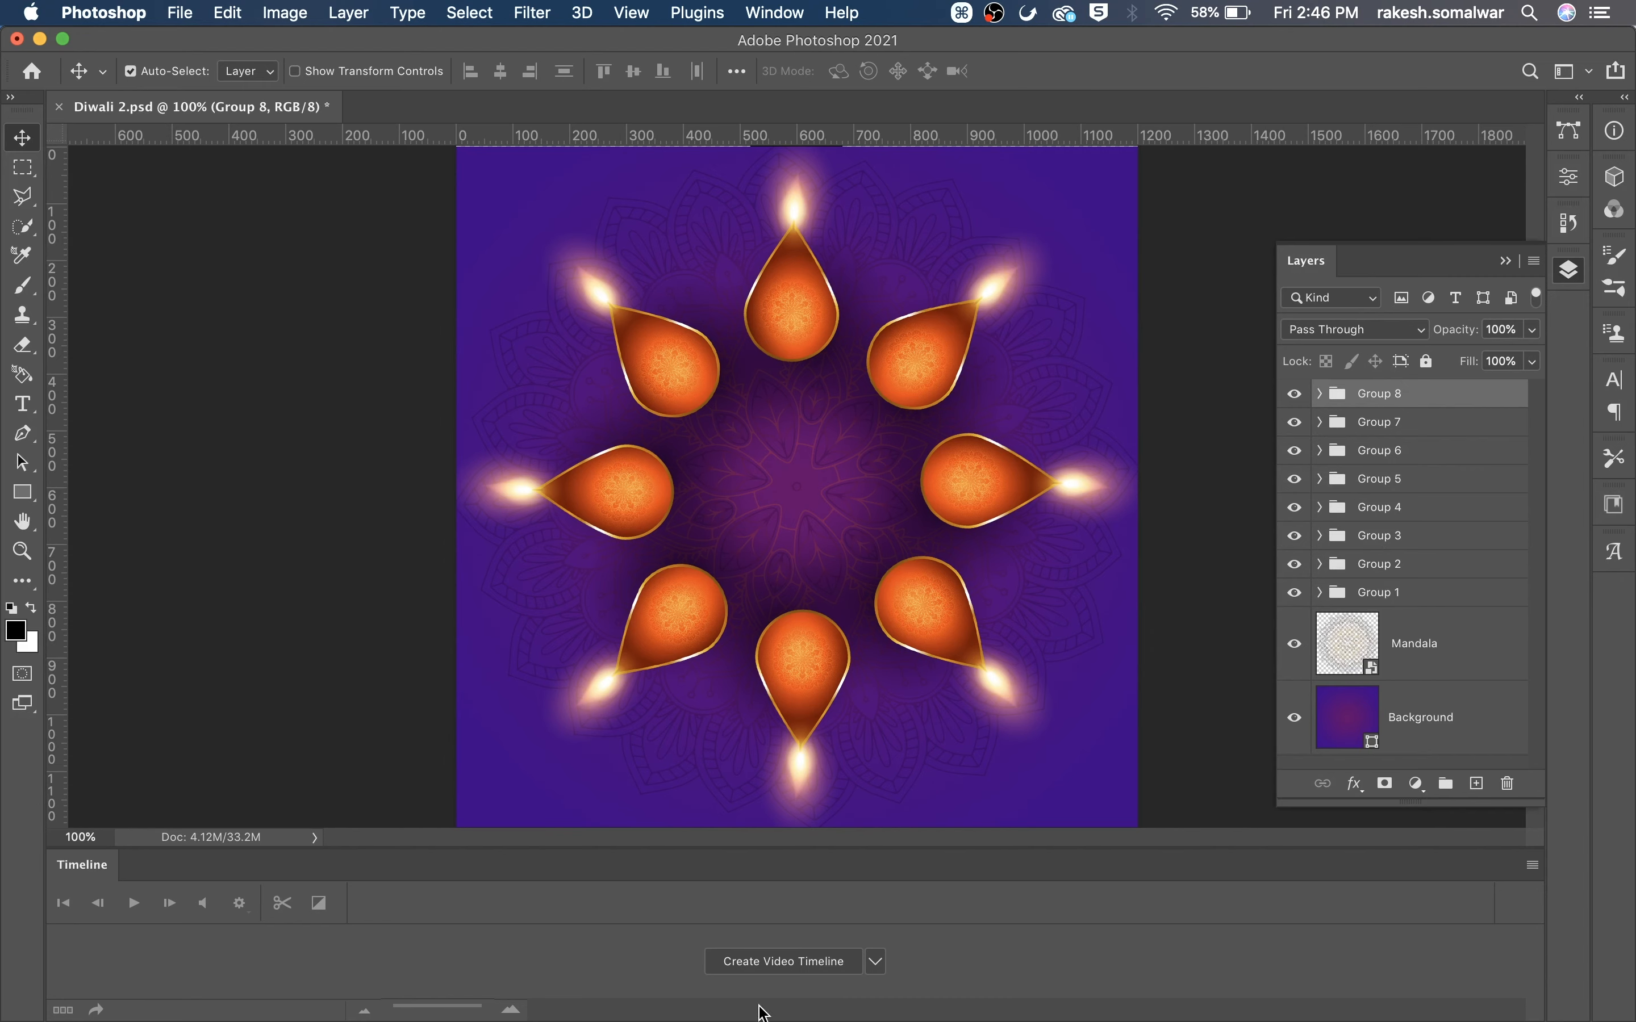
Create a timeline, convert it to a frame animation, and set the first frame's delay to 0.2 seconds.
click(784, 961)
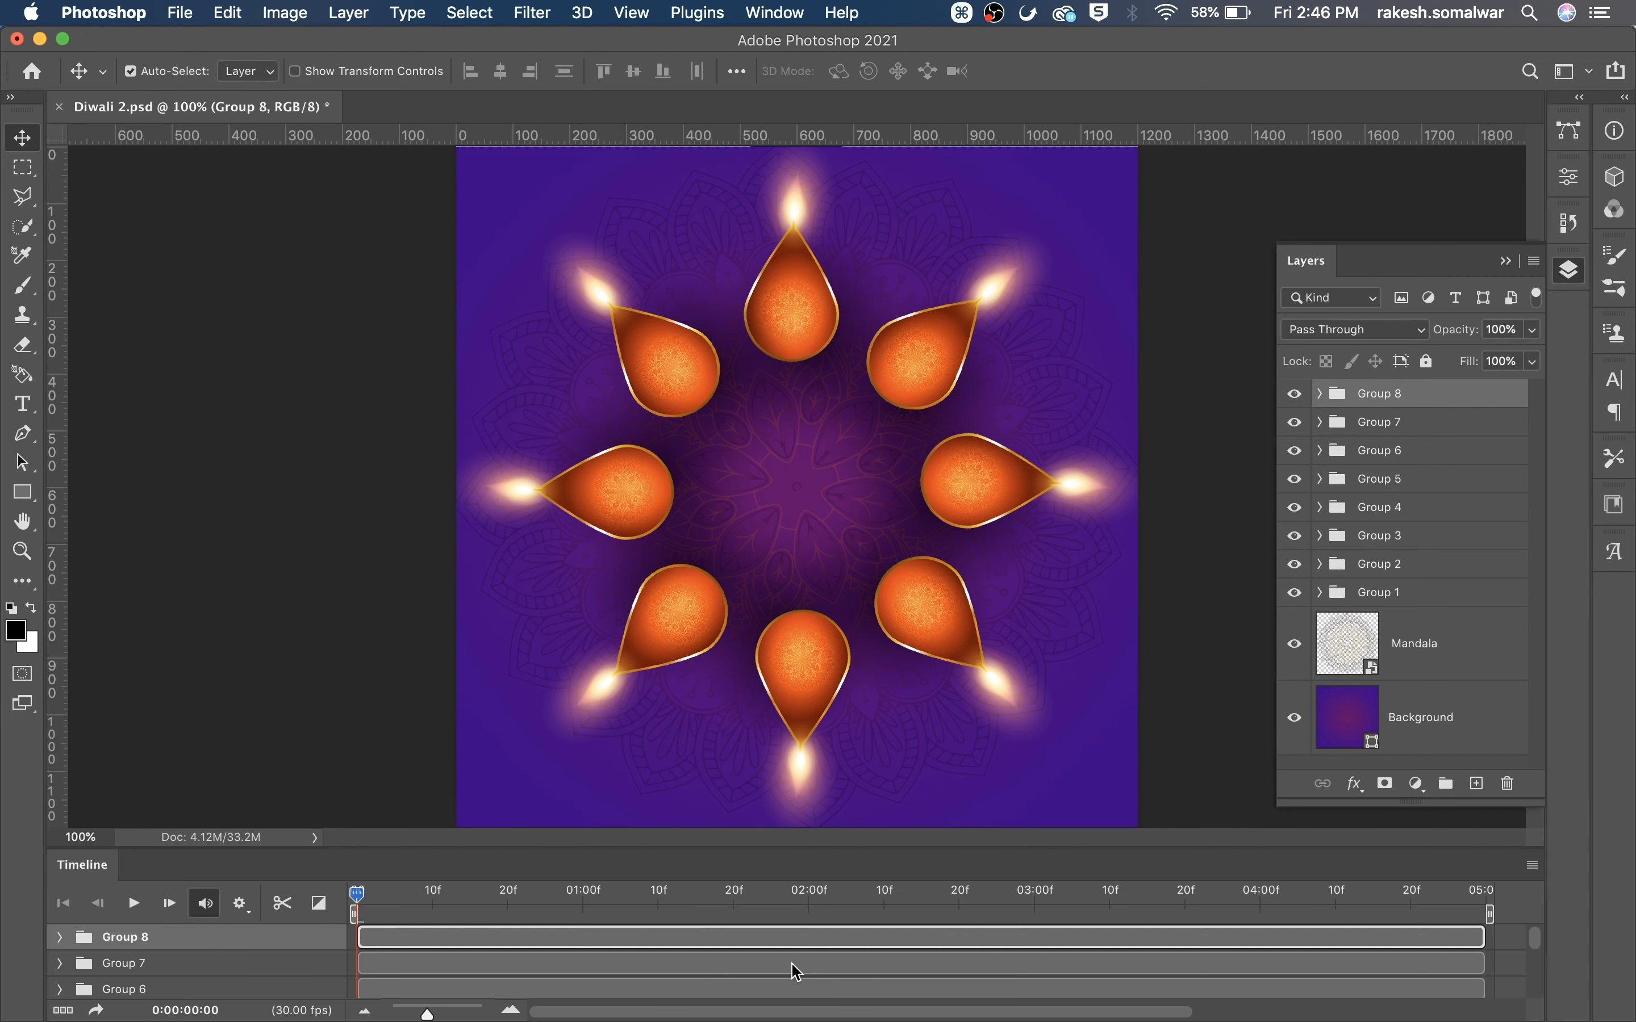
click(63, 1010)
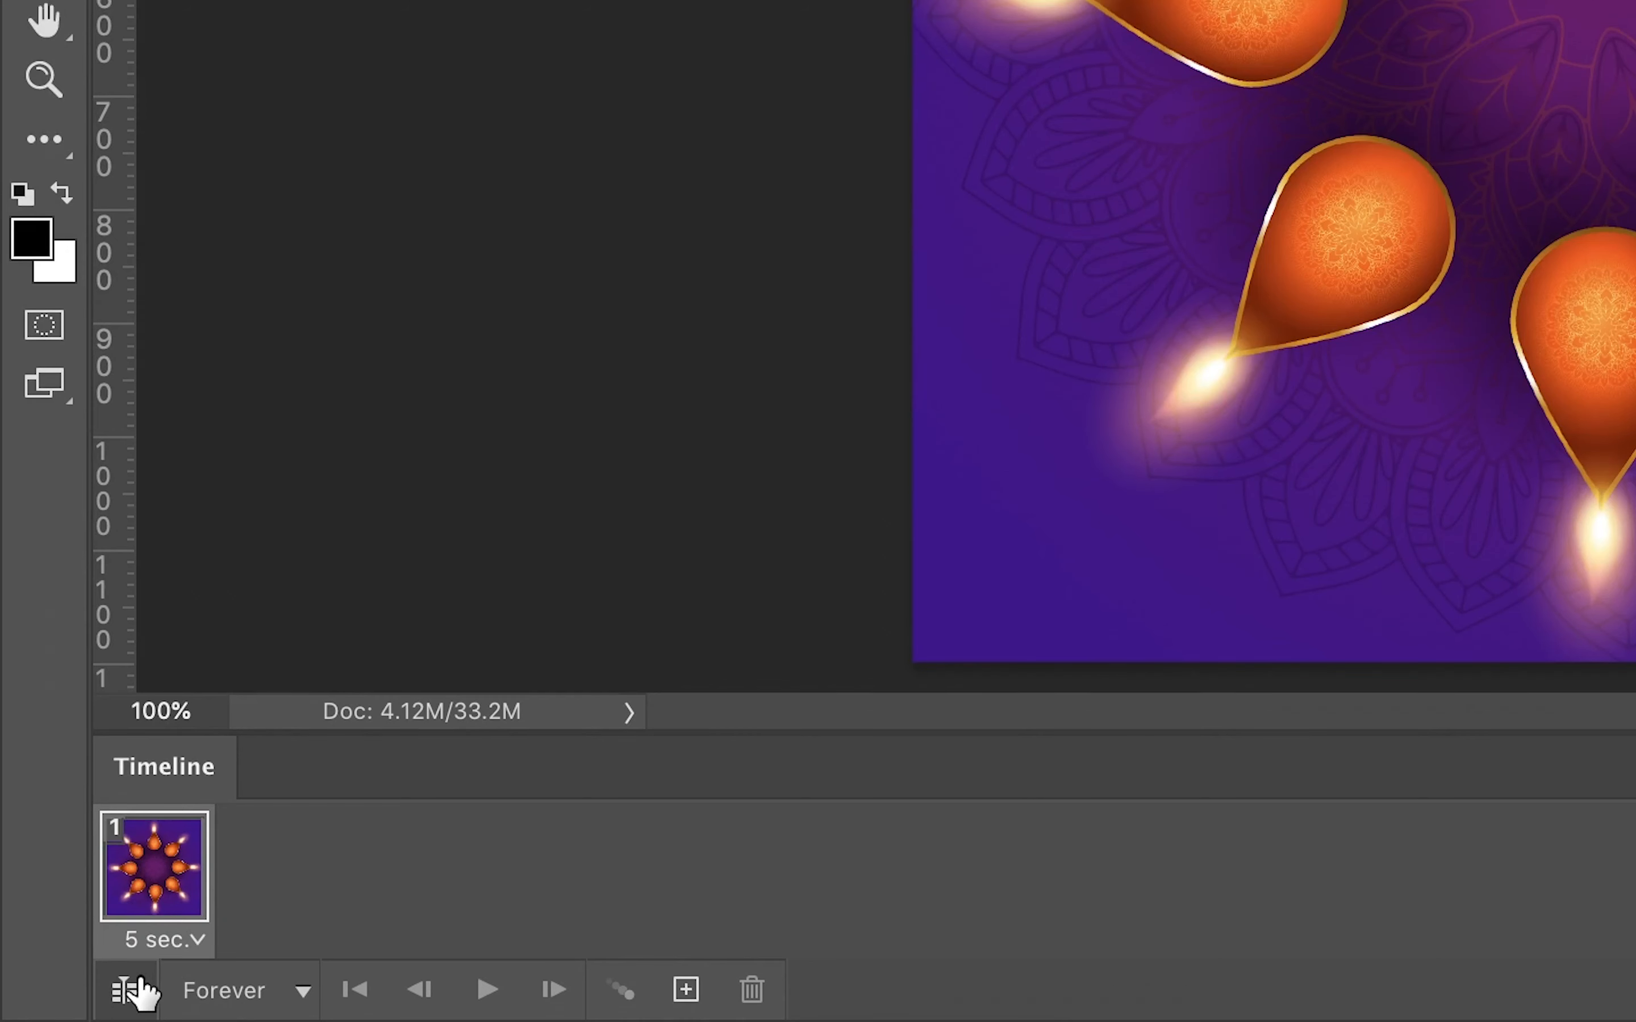
click(193, 950)
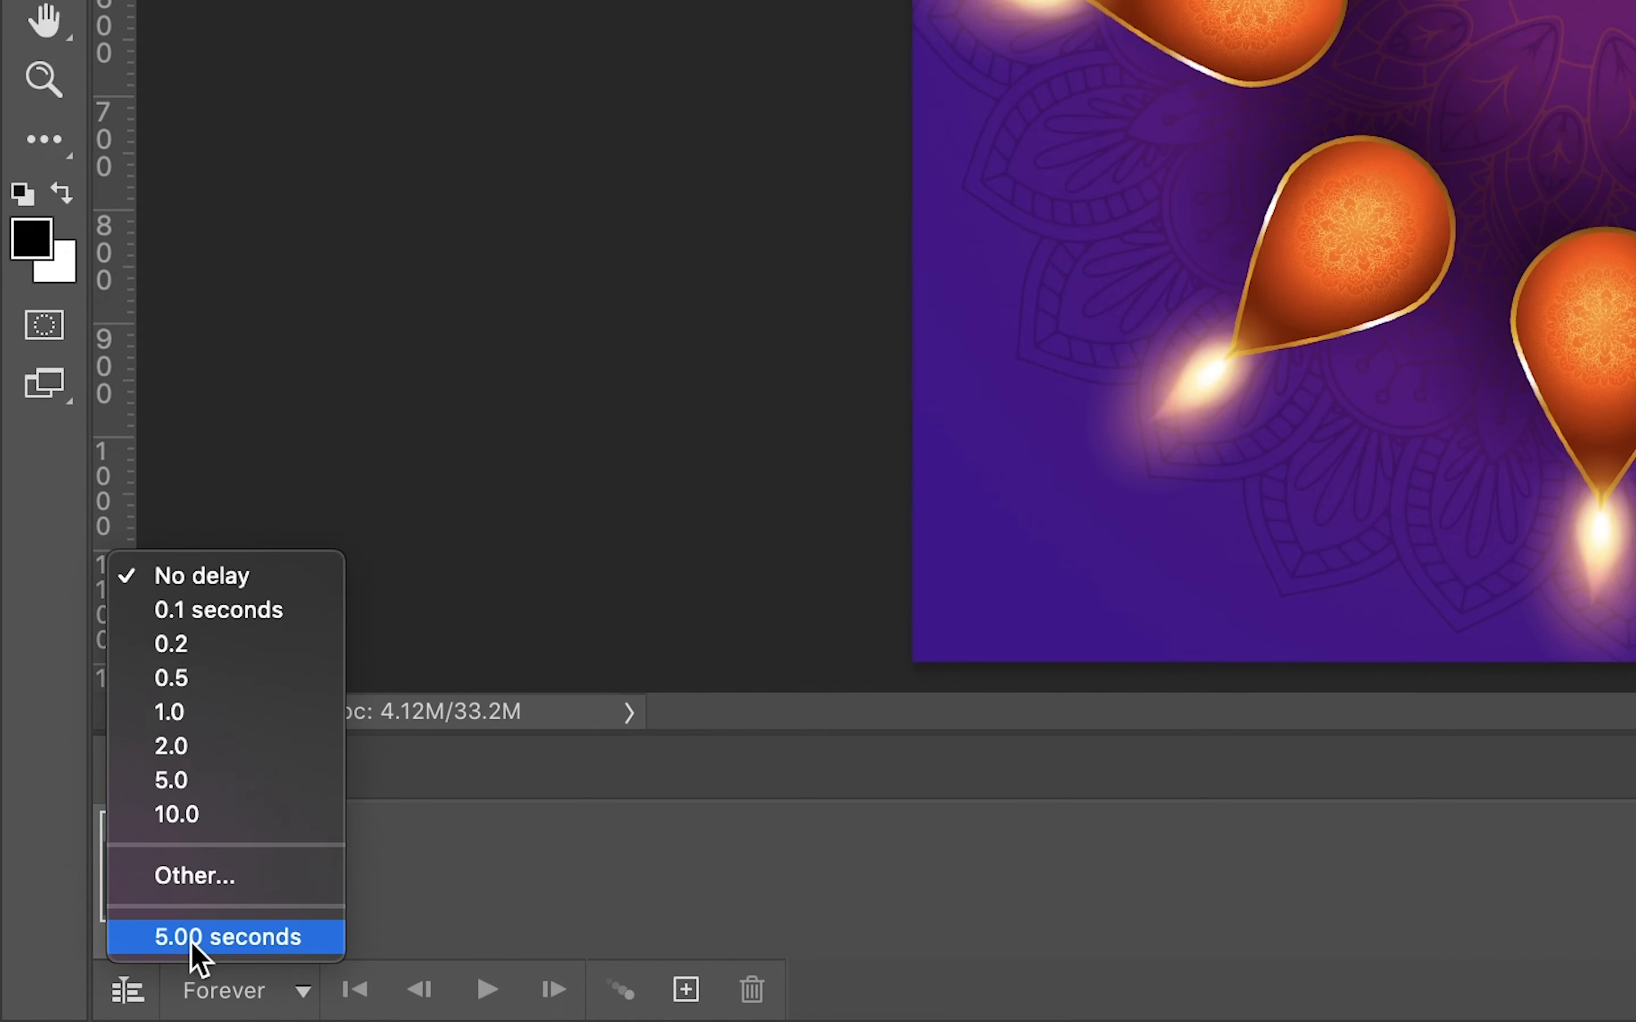
click(181, 645)
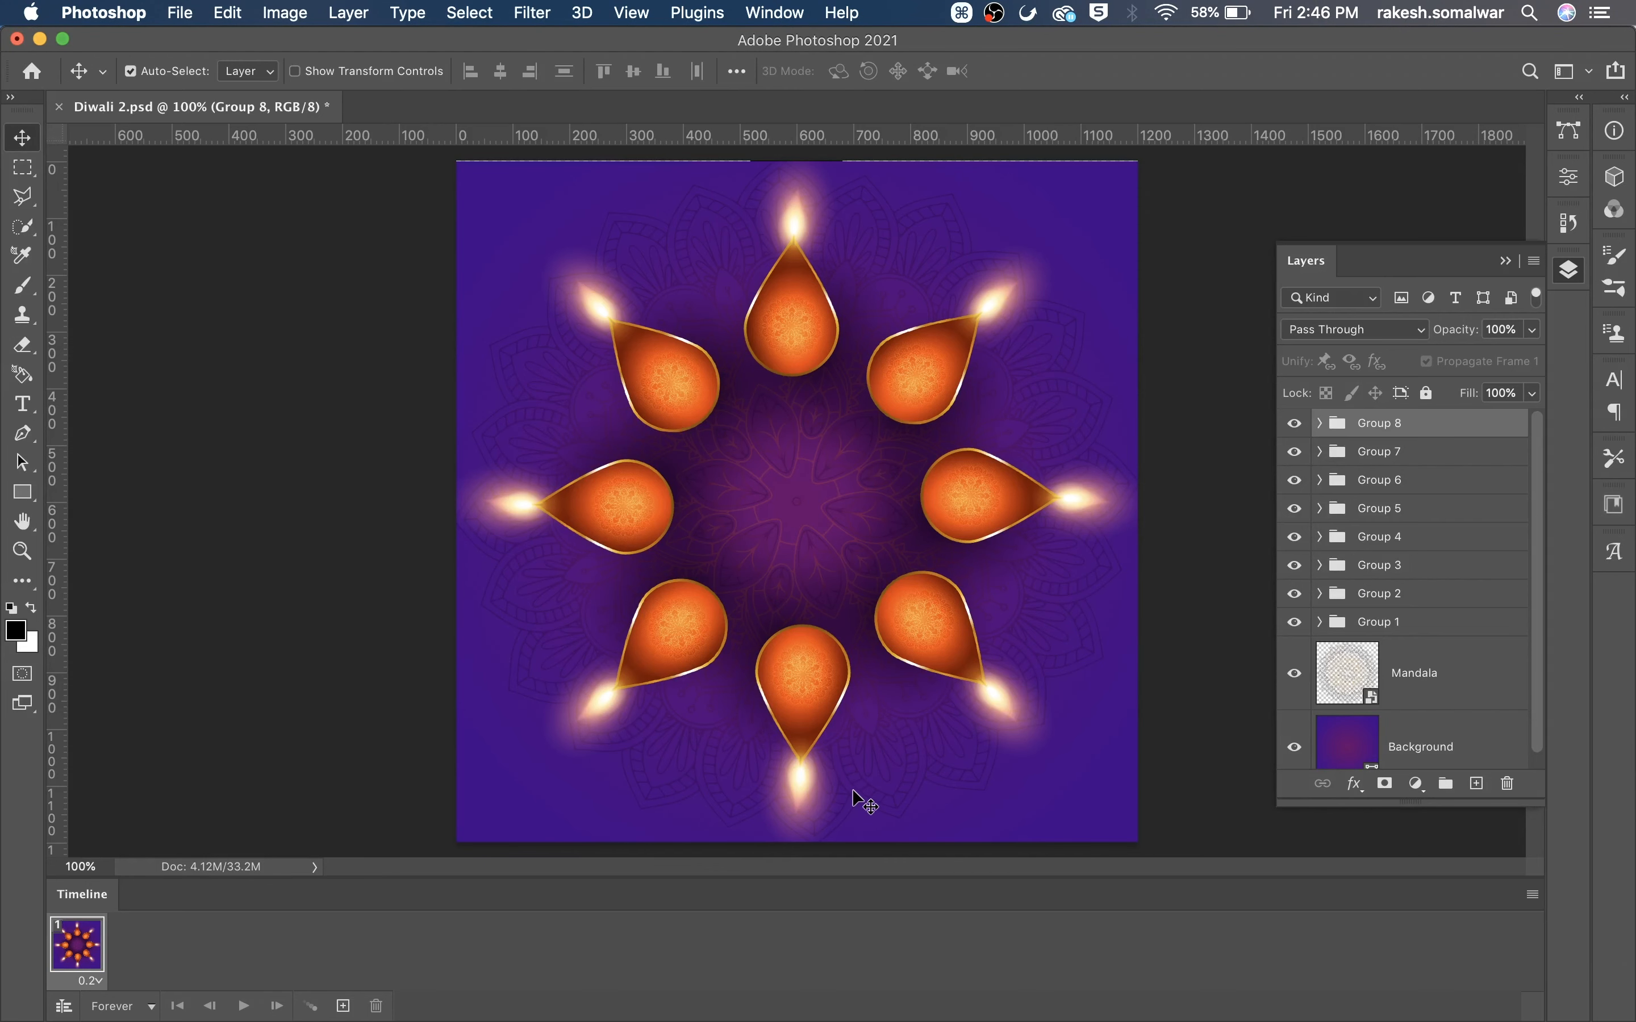
Select the Background layer, and hide the Light and Shadow layers inside Group 1 and Group 2 for frame 1.
click(1431, 744)
click(1320, 626)
scroll(1460, 712, down, 2)
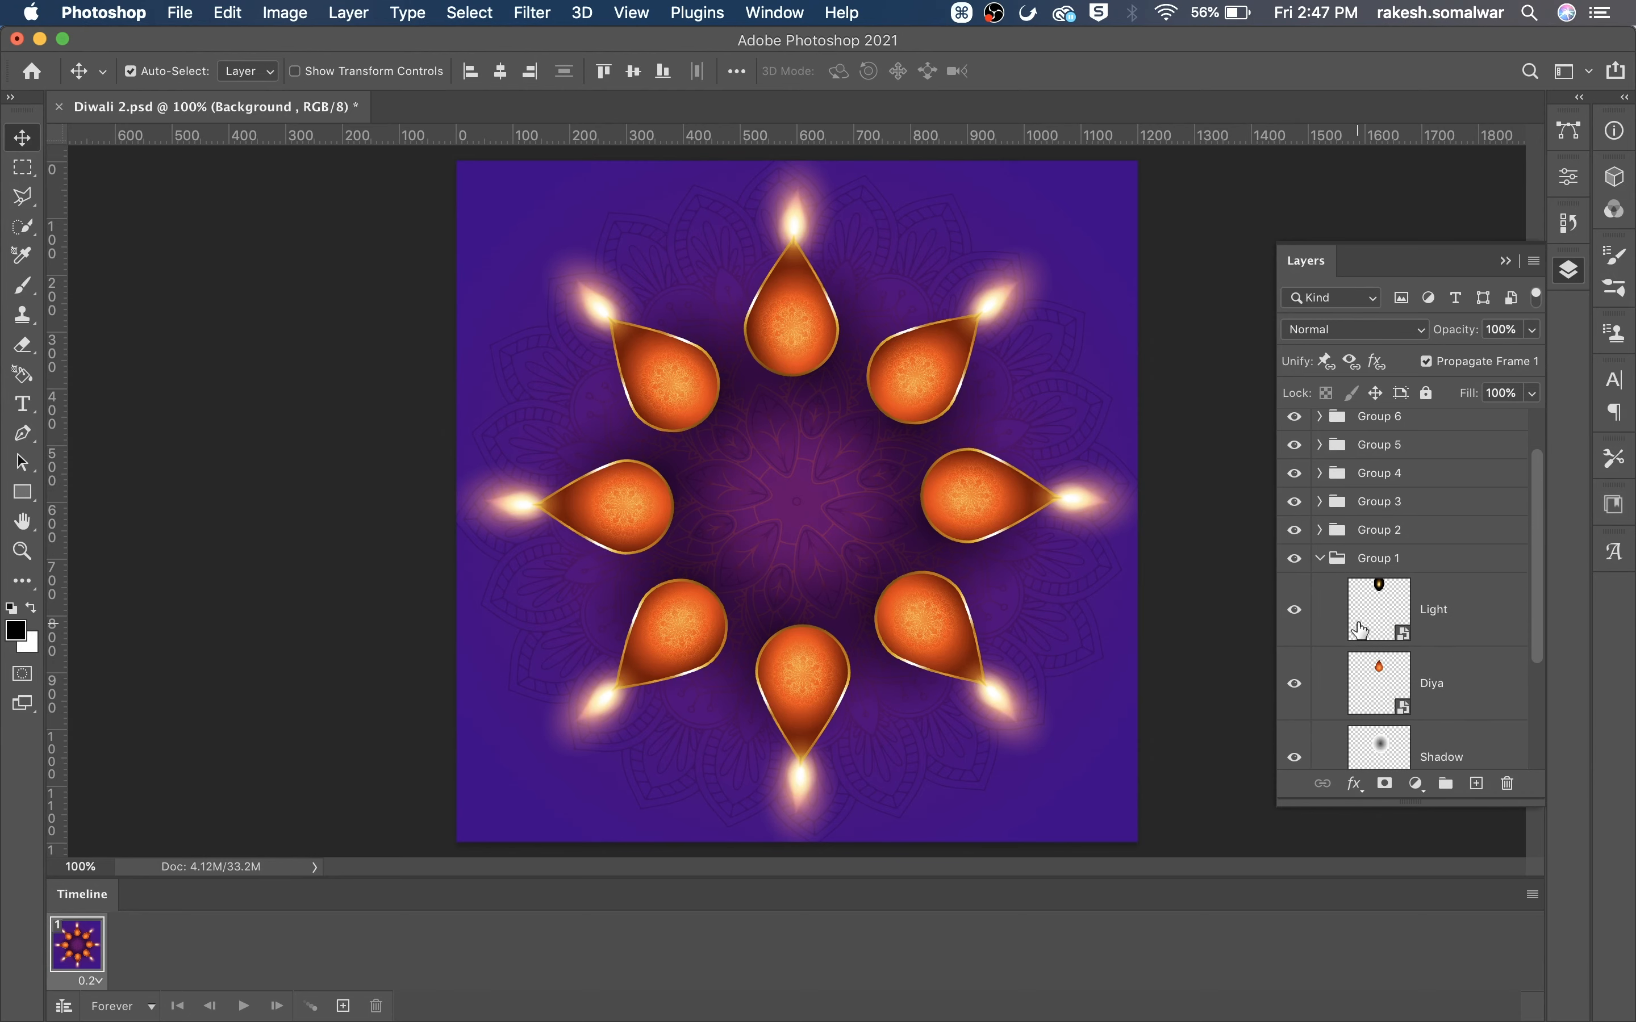
click(1295, 611)
click(1295, 757)
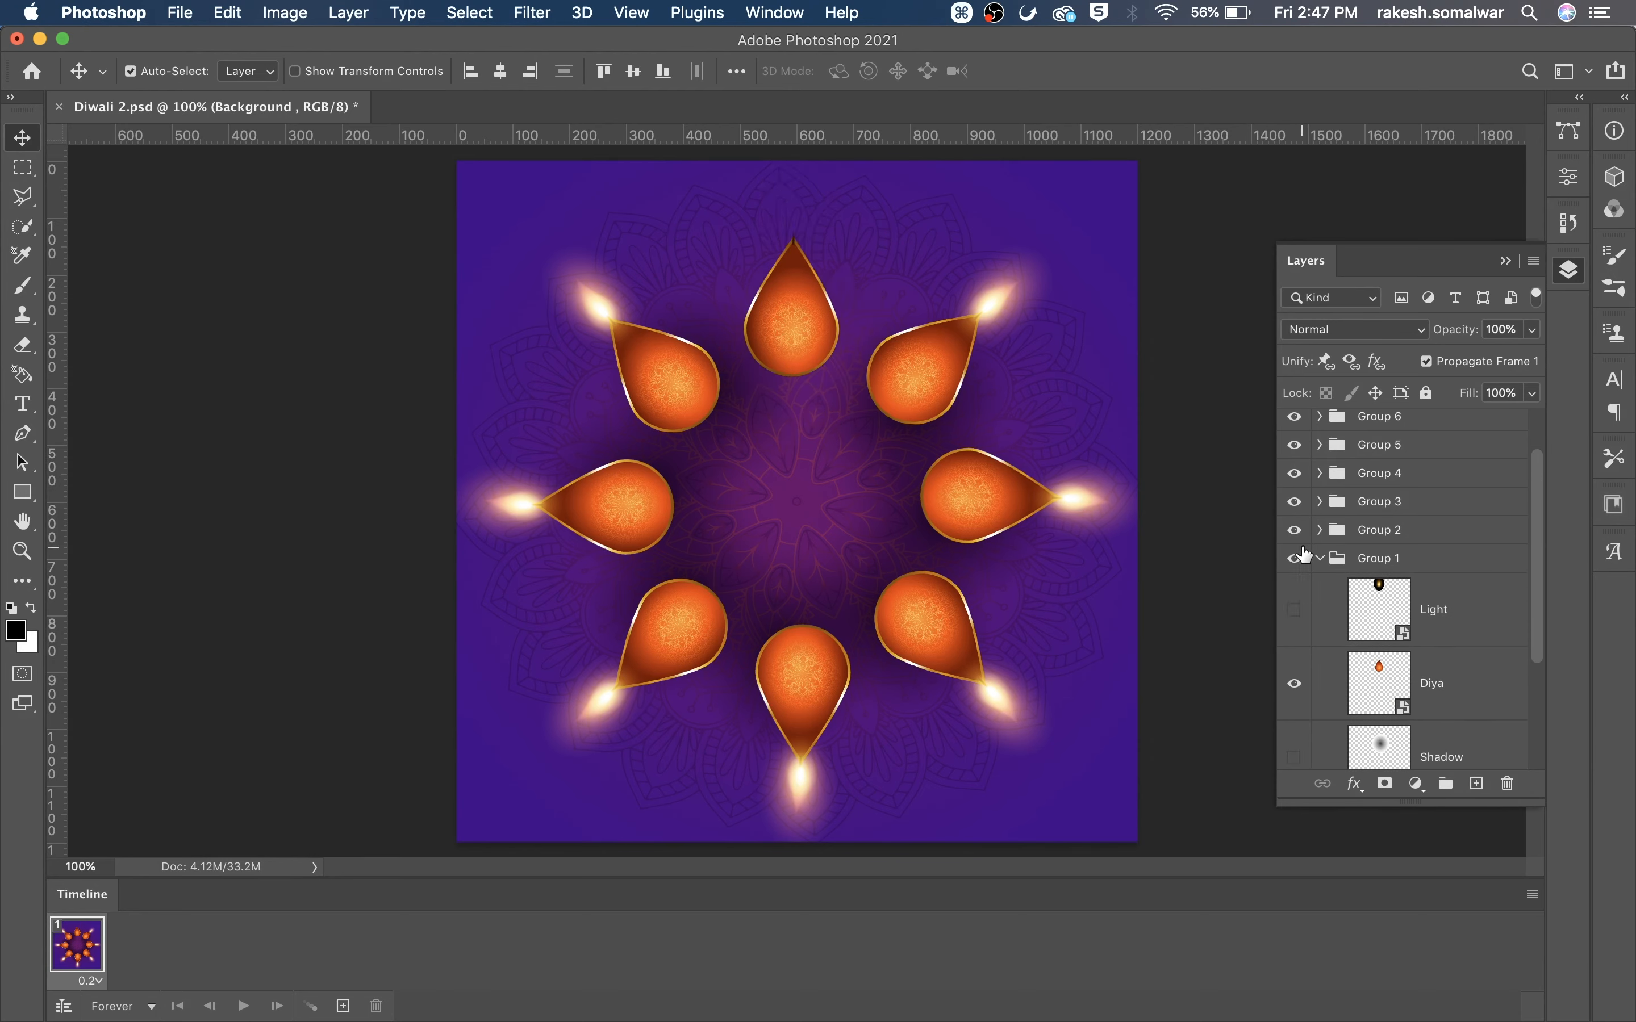
click(1322, 531)
click(1294, 581)
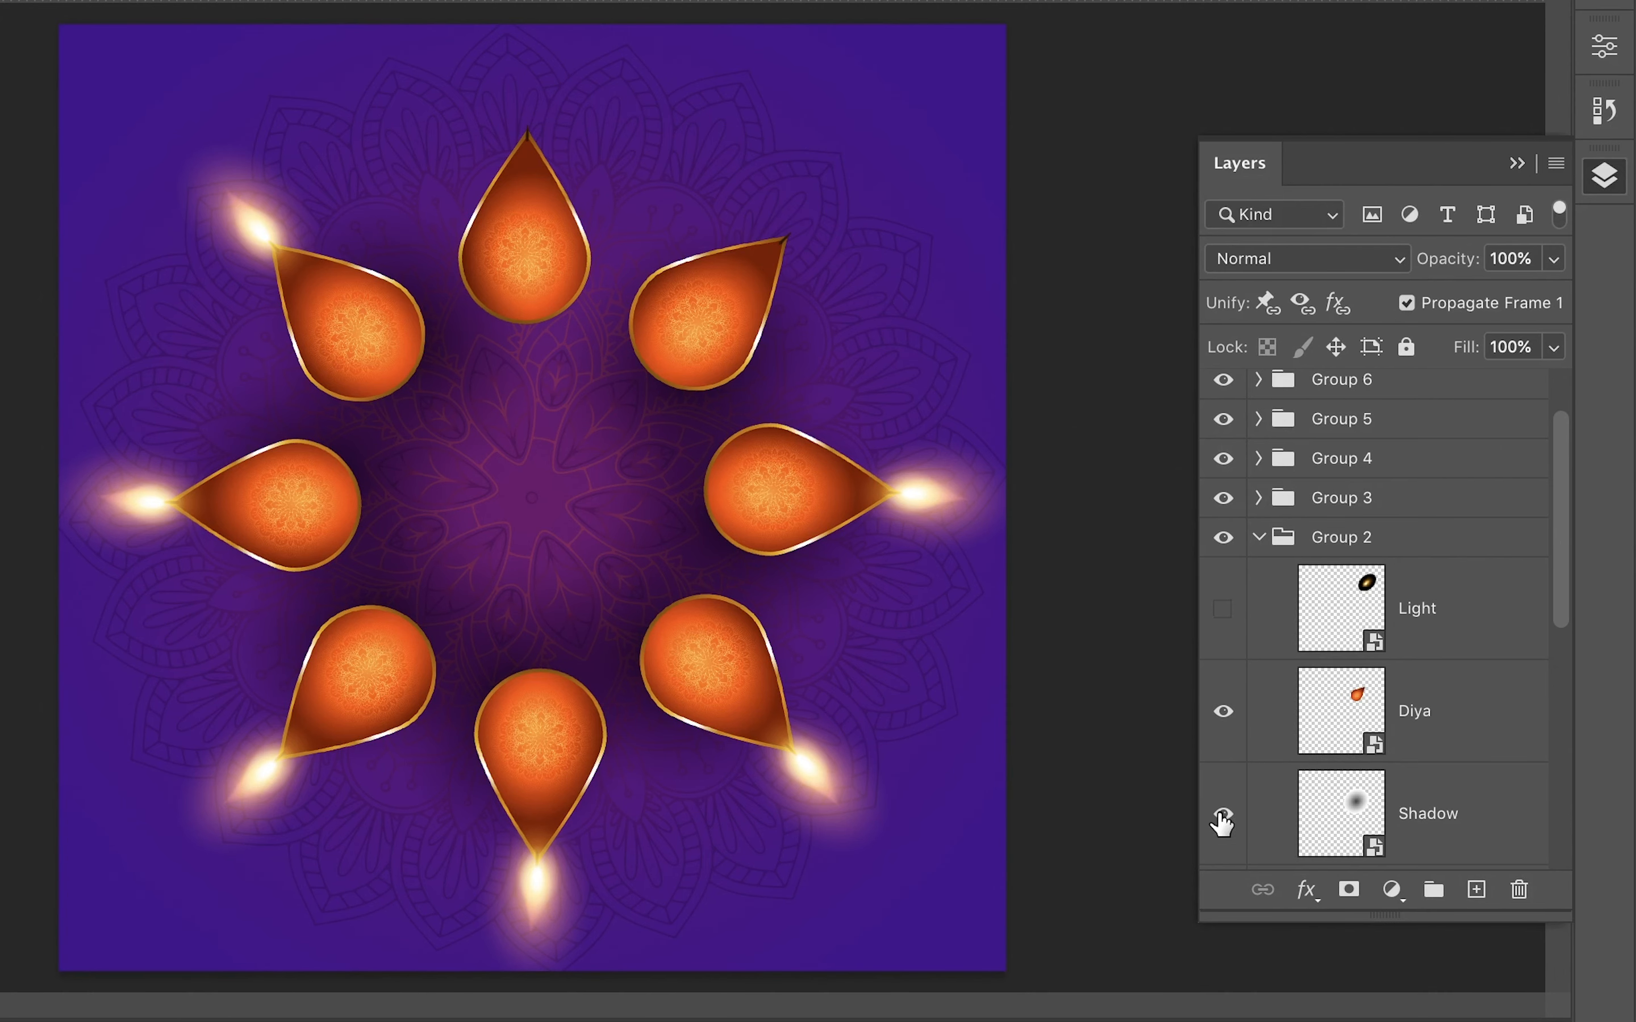
click(1222, 818)
Hide the Light and Shadow layers inside Group 3 and Group 4, keeping their Diya layers visible.
click(1258, 497)
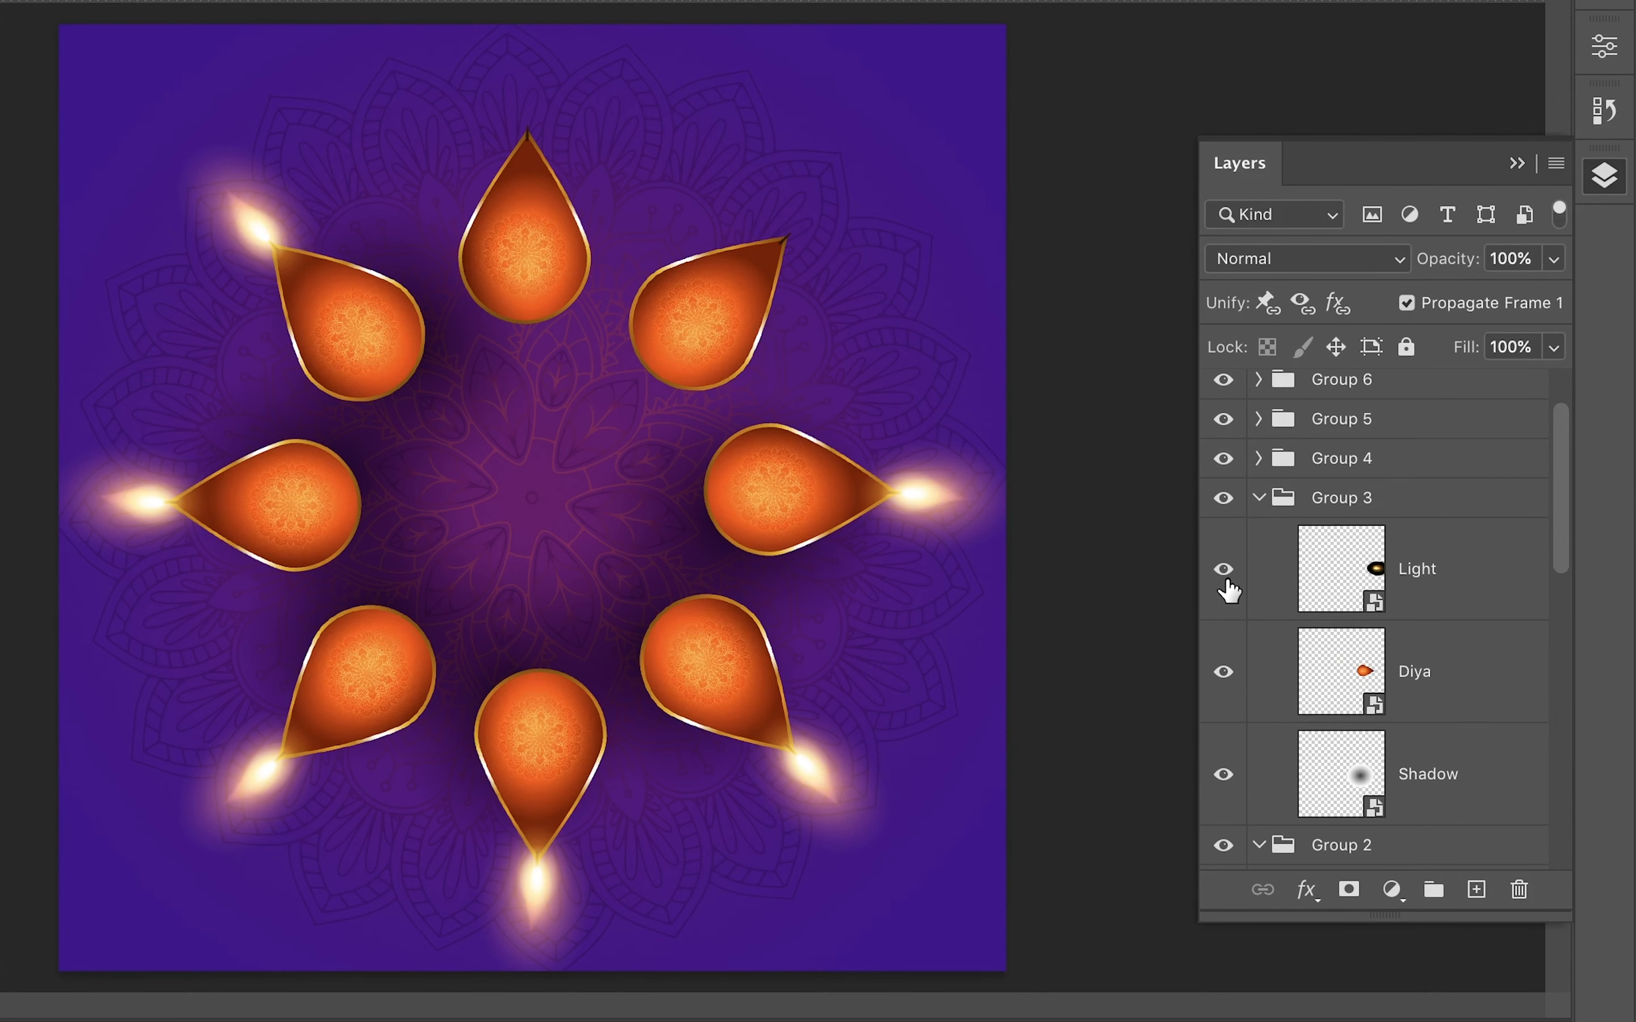
click(1223, 570)
click(1224, 777)
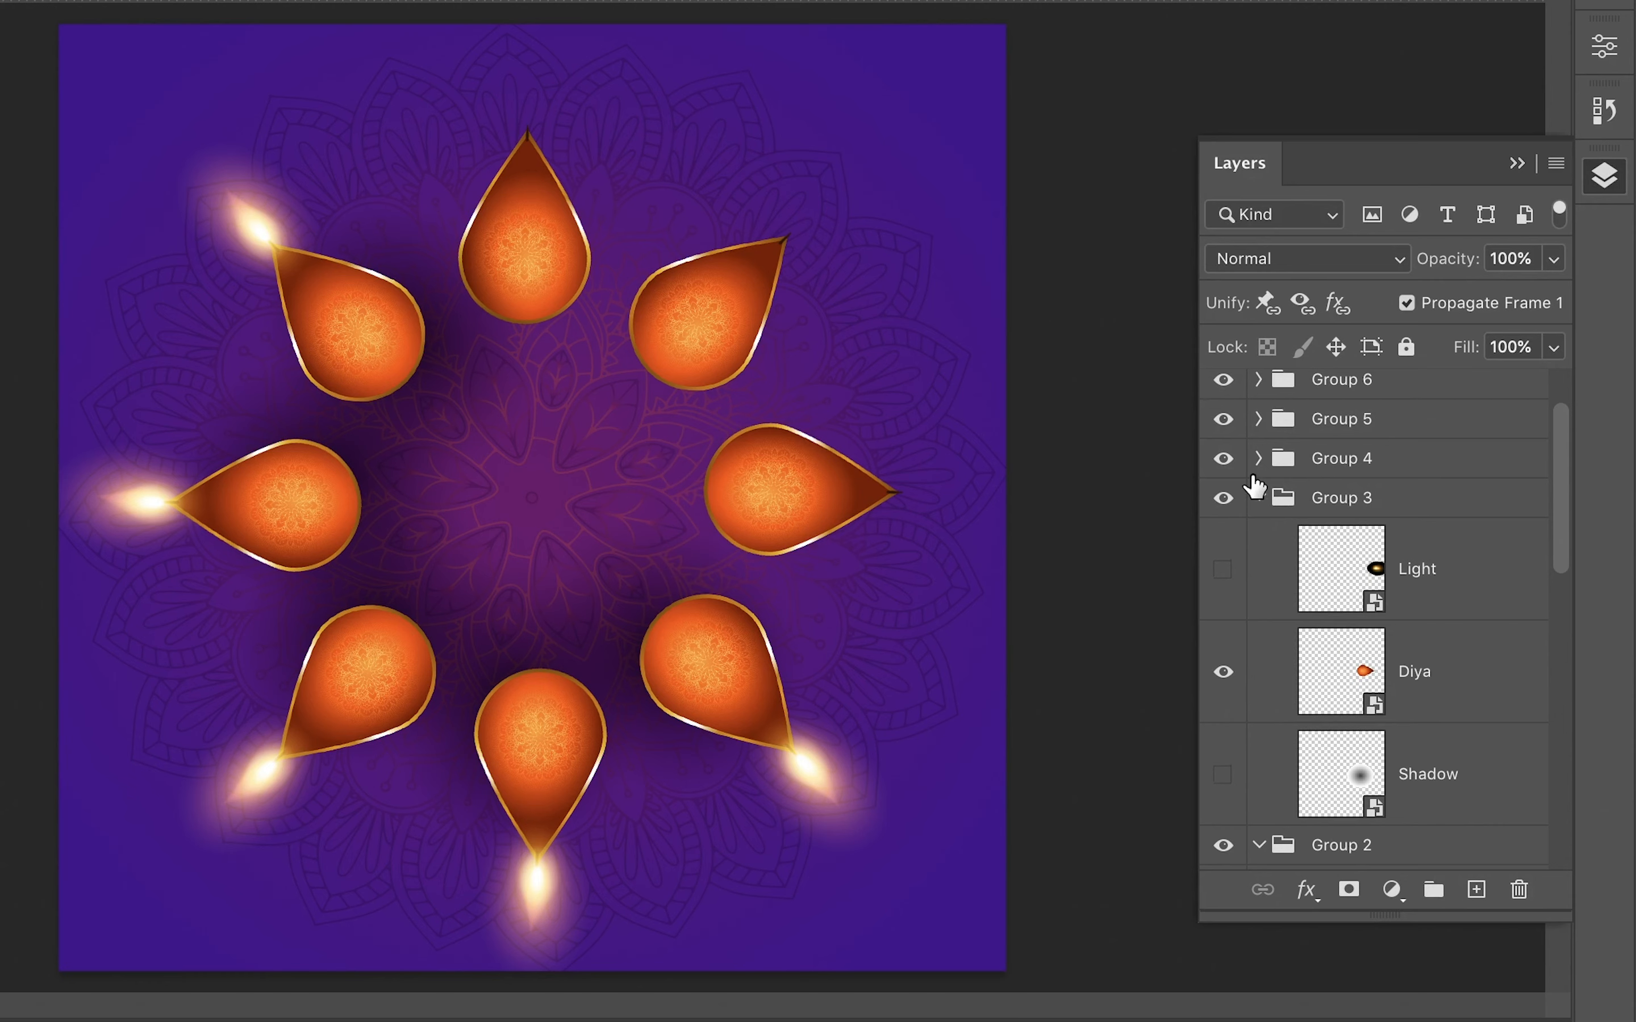
click(1258, 458)
click(1224, 529)
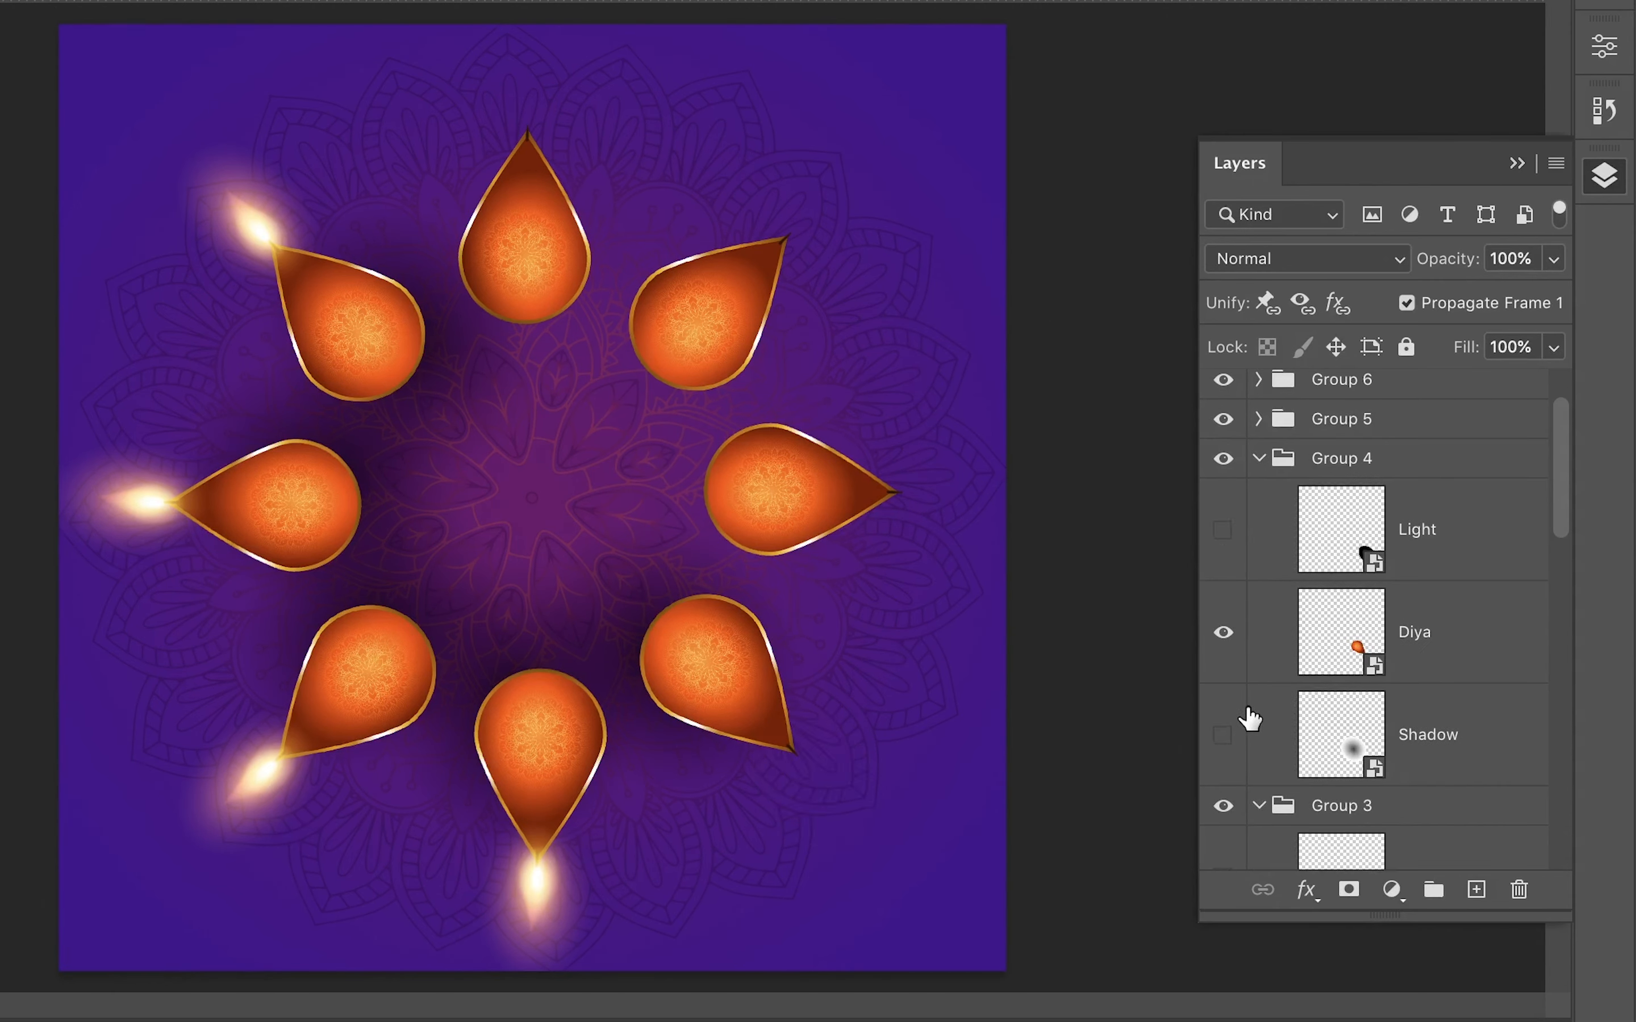
click(1223, 735)
Hide the Light and Shadow layers inside Group 5 and Group 6, keeping their Diya layers visible.
click(1259, 419)
click(1223, 490)
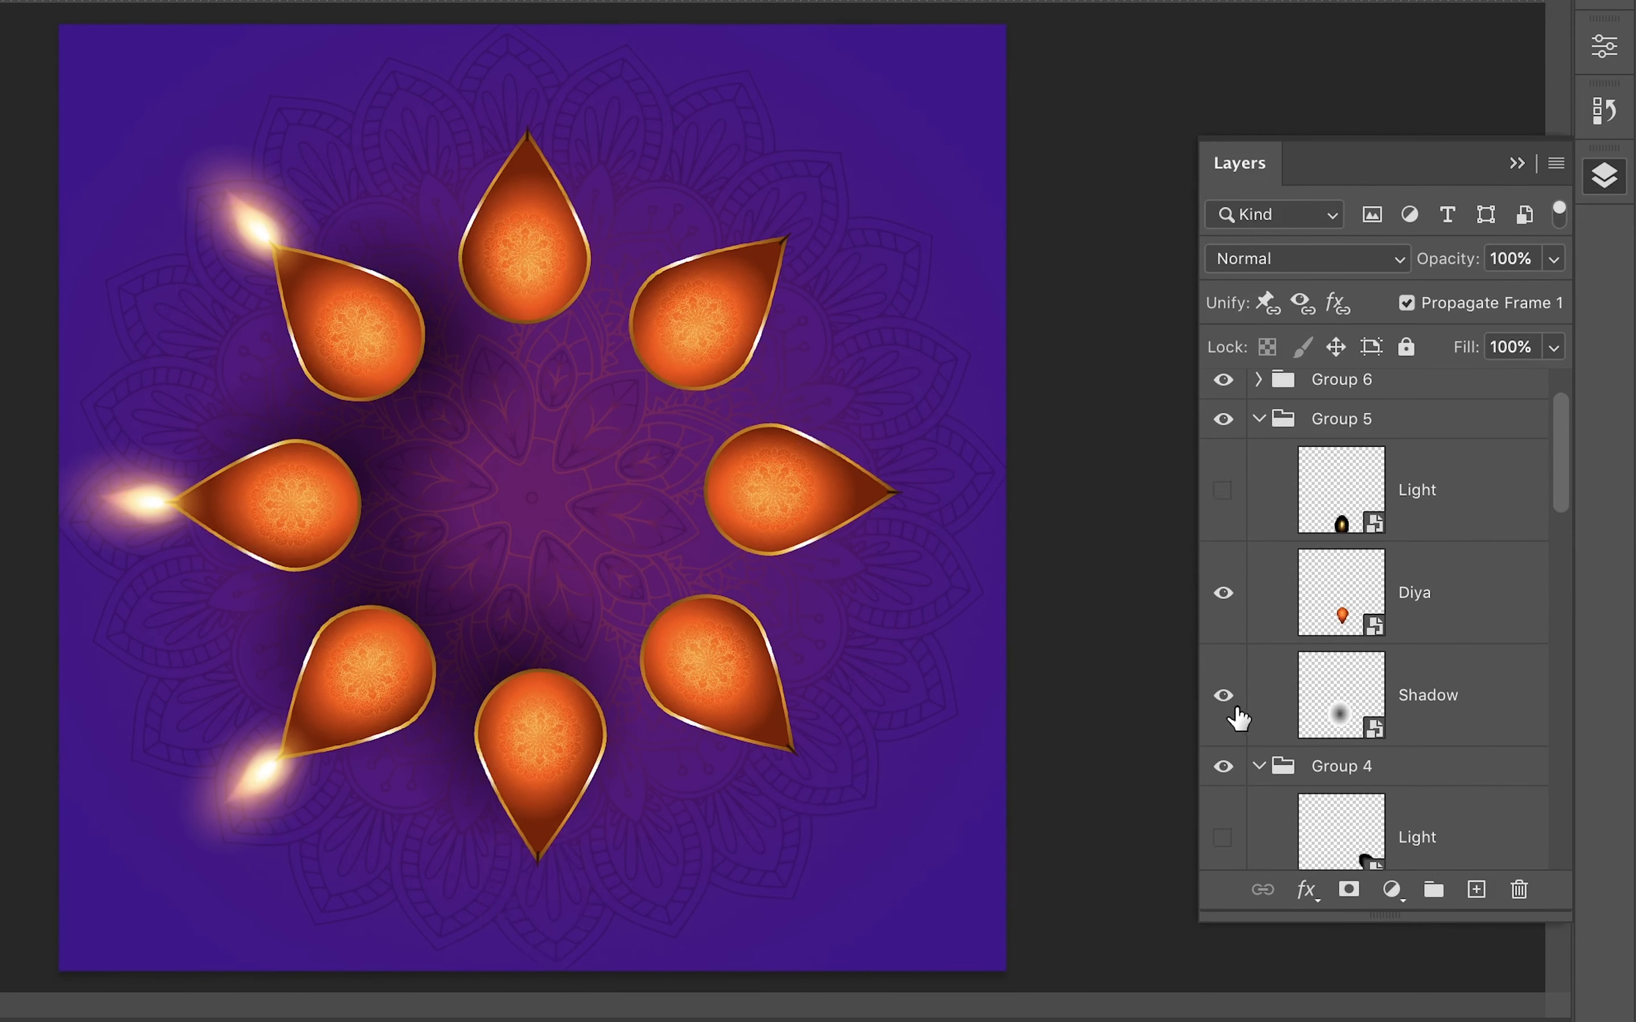
click(1223, 695)
scroll(1274, 447, down, 1)
scroll(1271, 466, up, 3)
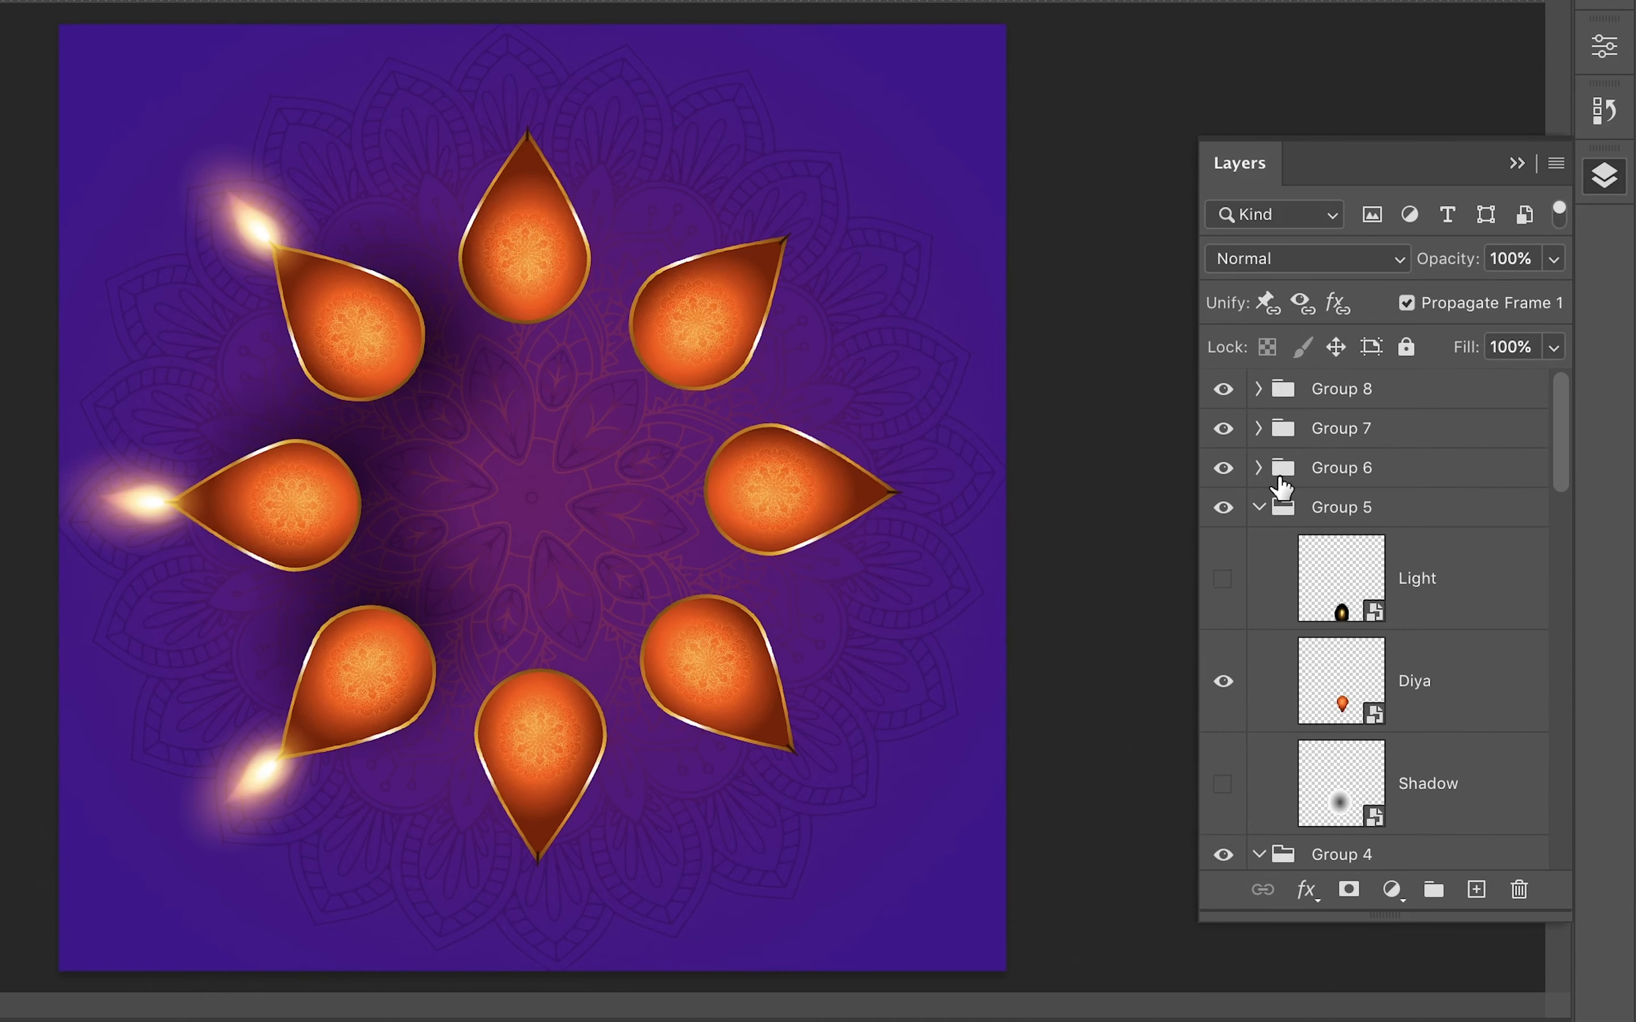
click(1258, 468)
click(1223, 538)
click(1223, 744)
Hide the Light and Shadow layers inside Group 7 and Group 8, keeping their Diya layers visible.
click(1258, 428)
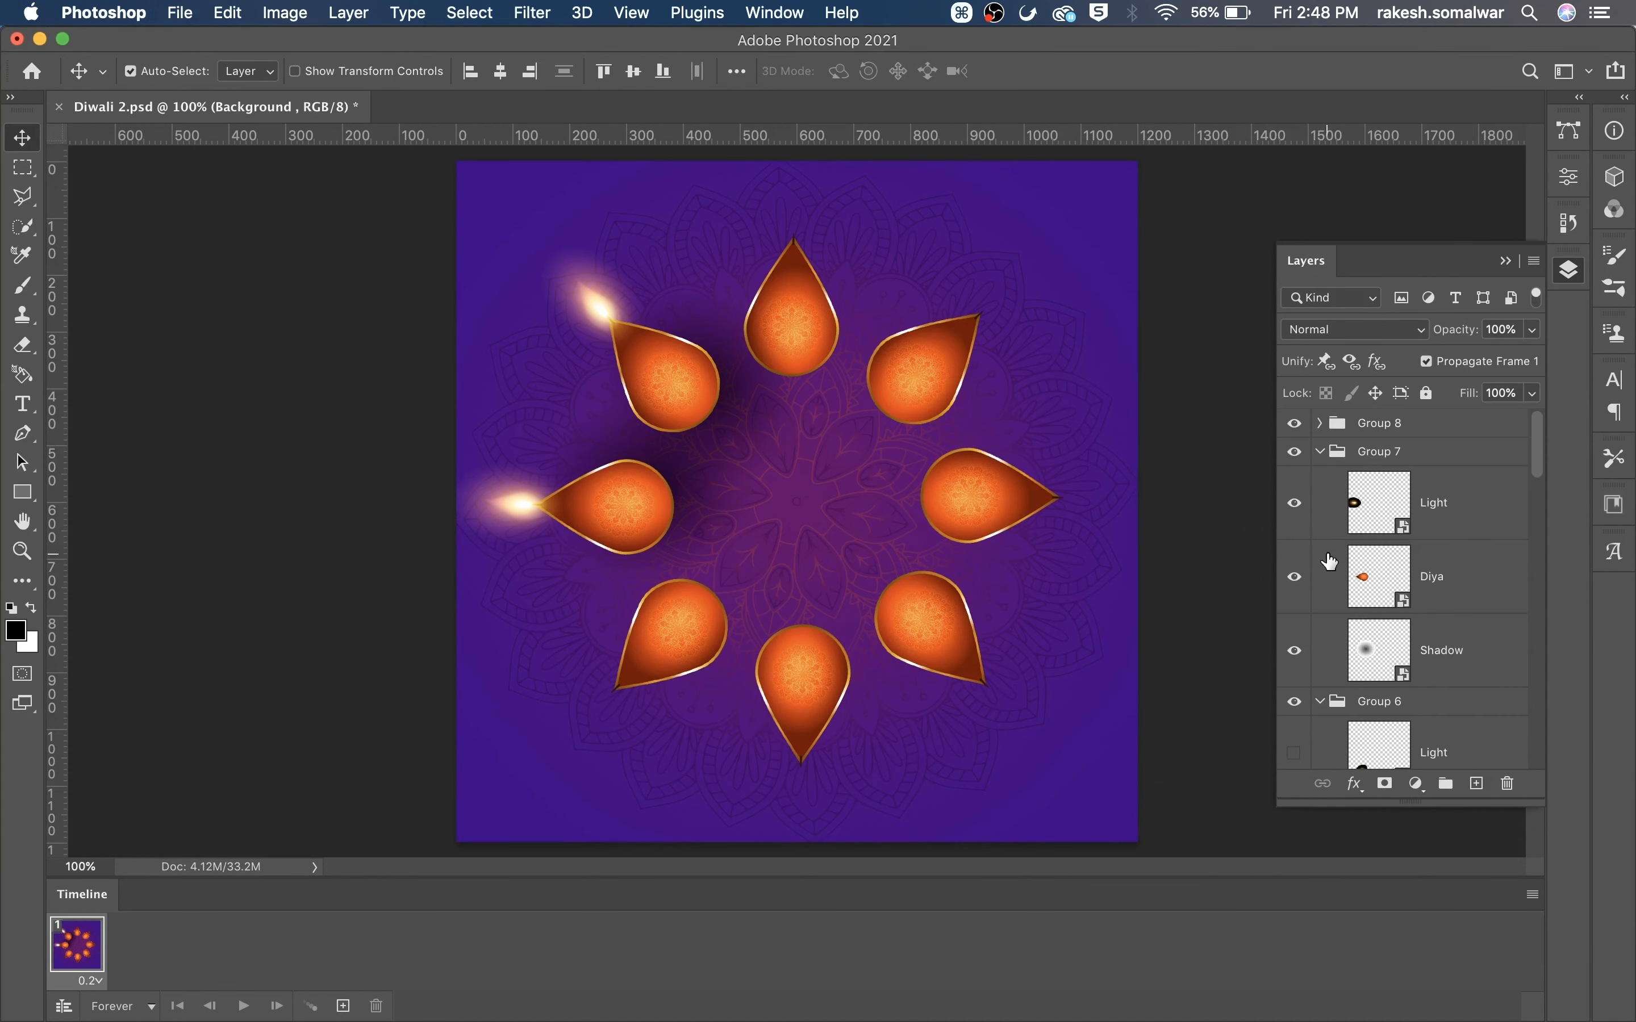
click(1222, 499)
click(1294, 653)
click(1319, 423)
click(1294, 474)
click(1293, 622)
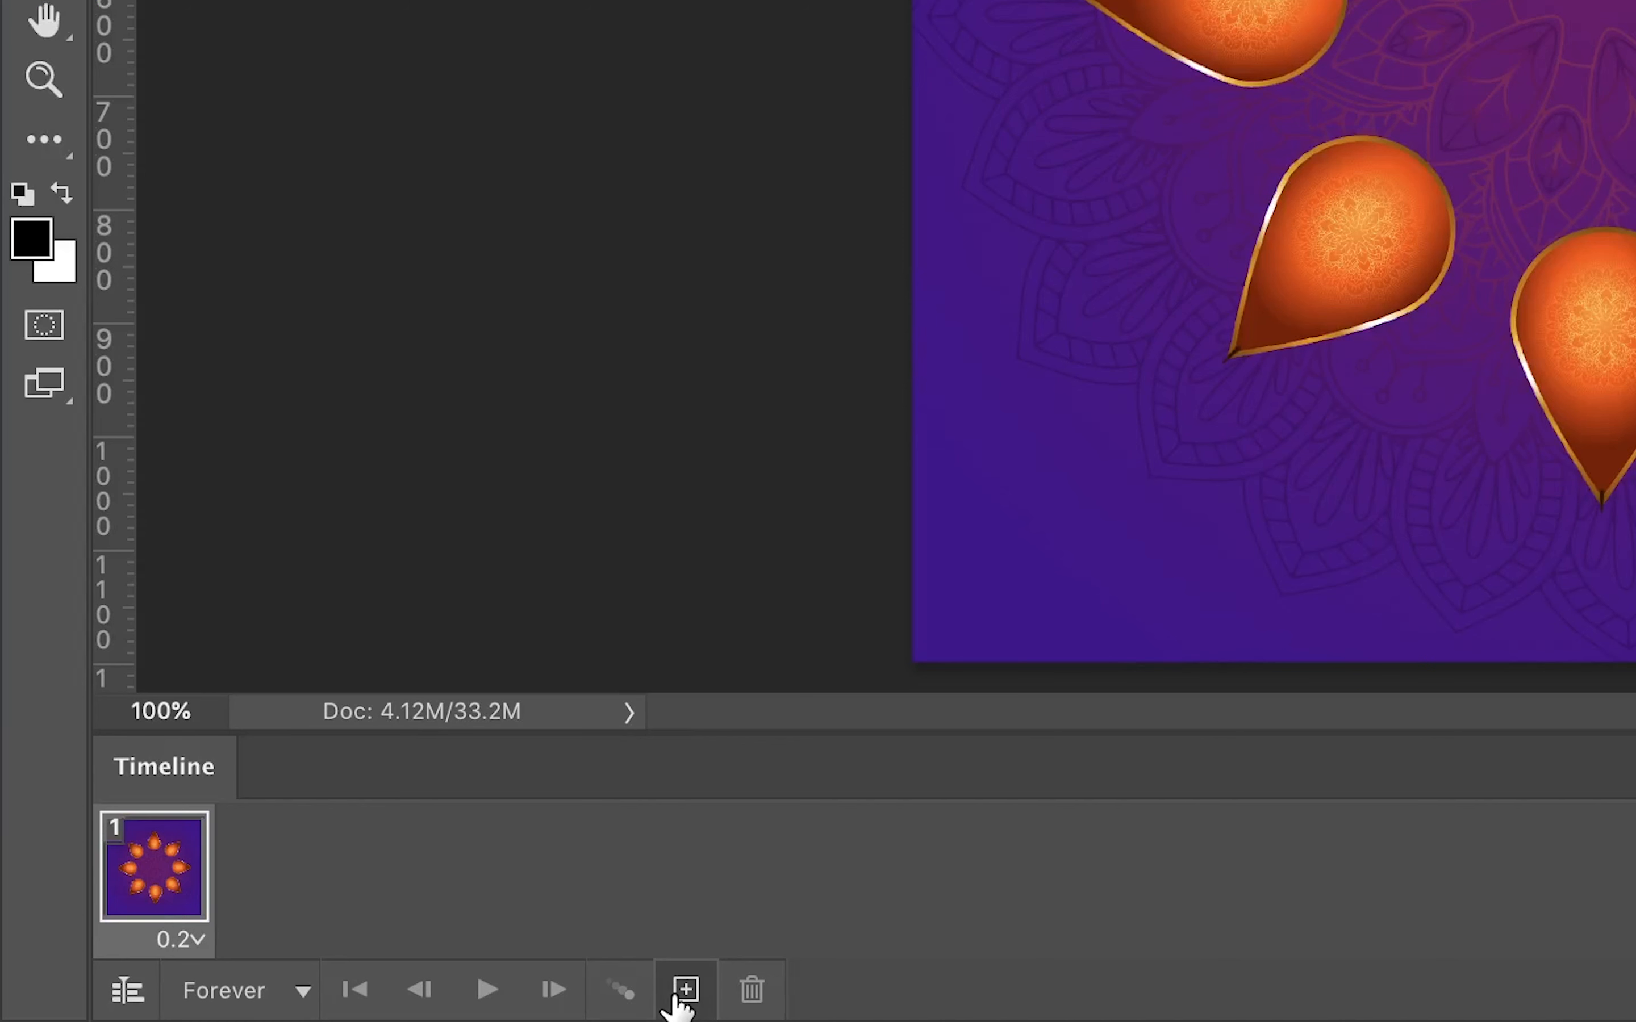
Add a second animation frame and show the Light and Shadow layers of Group 1 in it.
click(342, 1006)
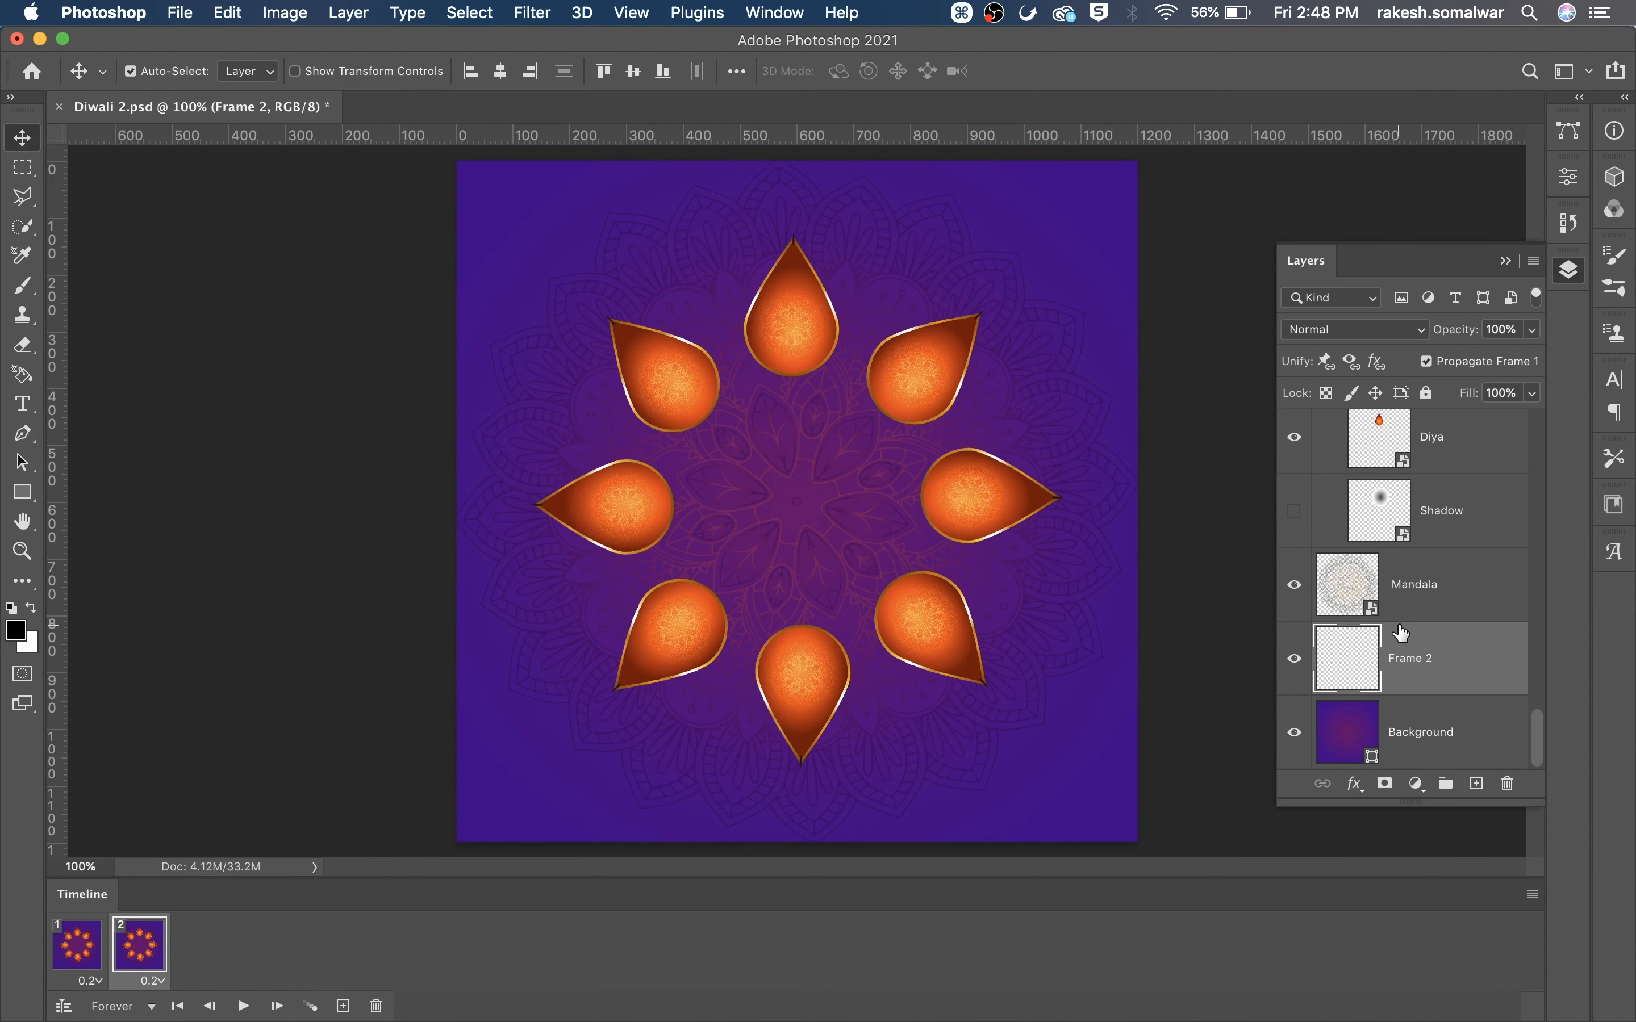
scroll(1402, 632, up, 4)
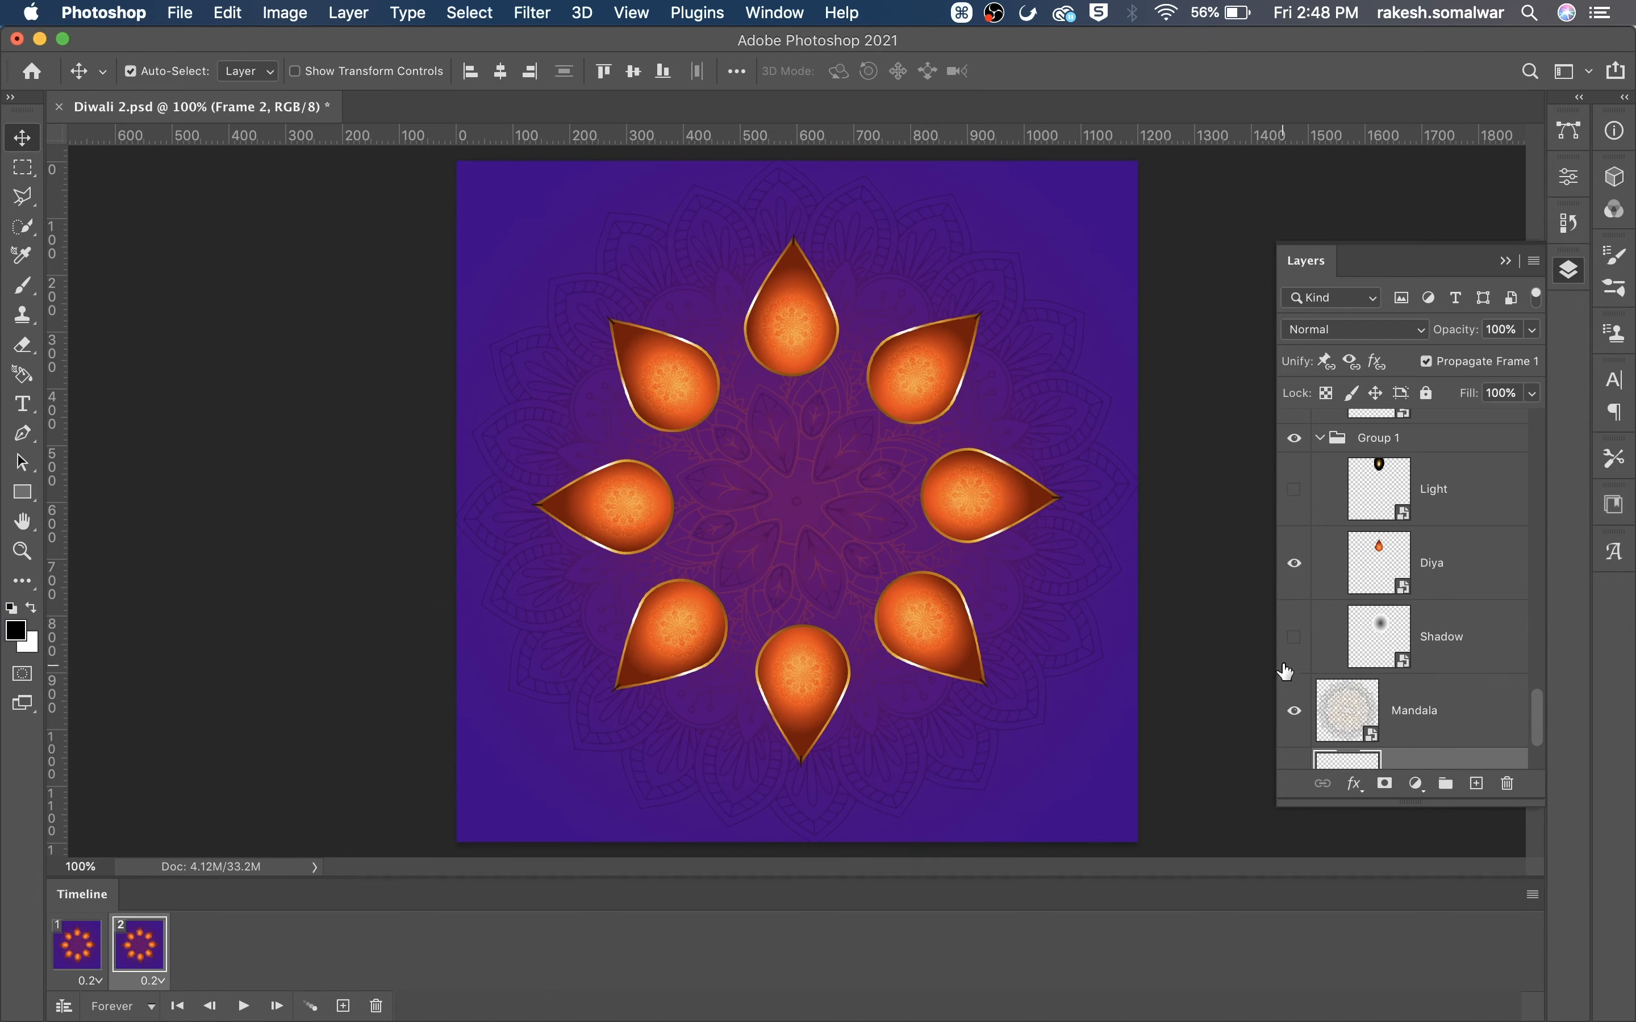
click(1295, 492)
click(1295, 636)
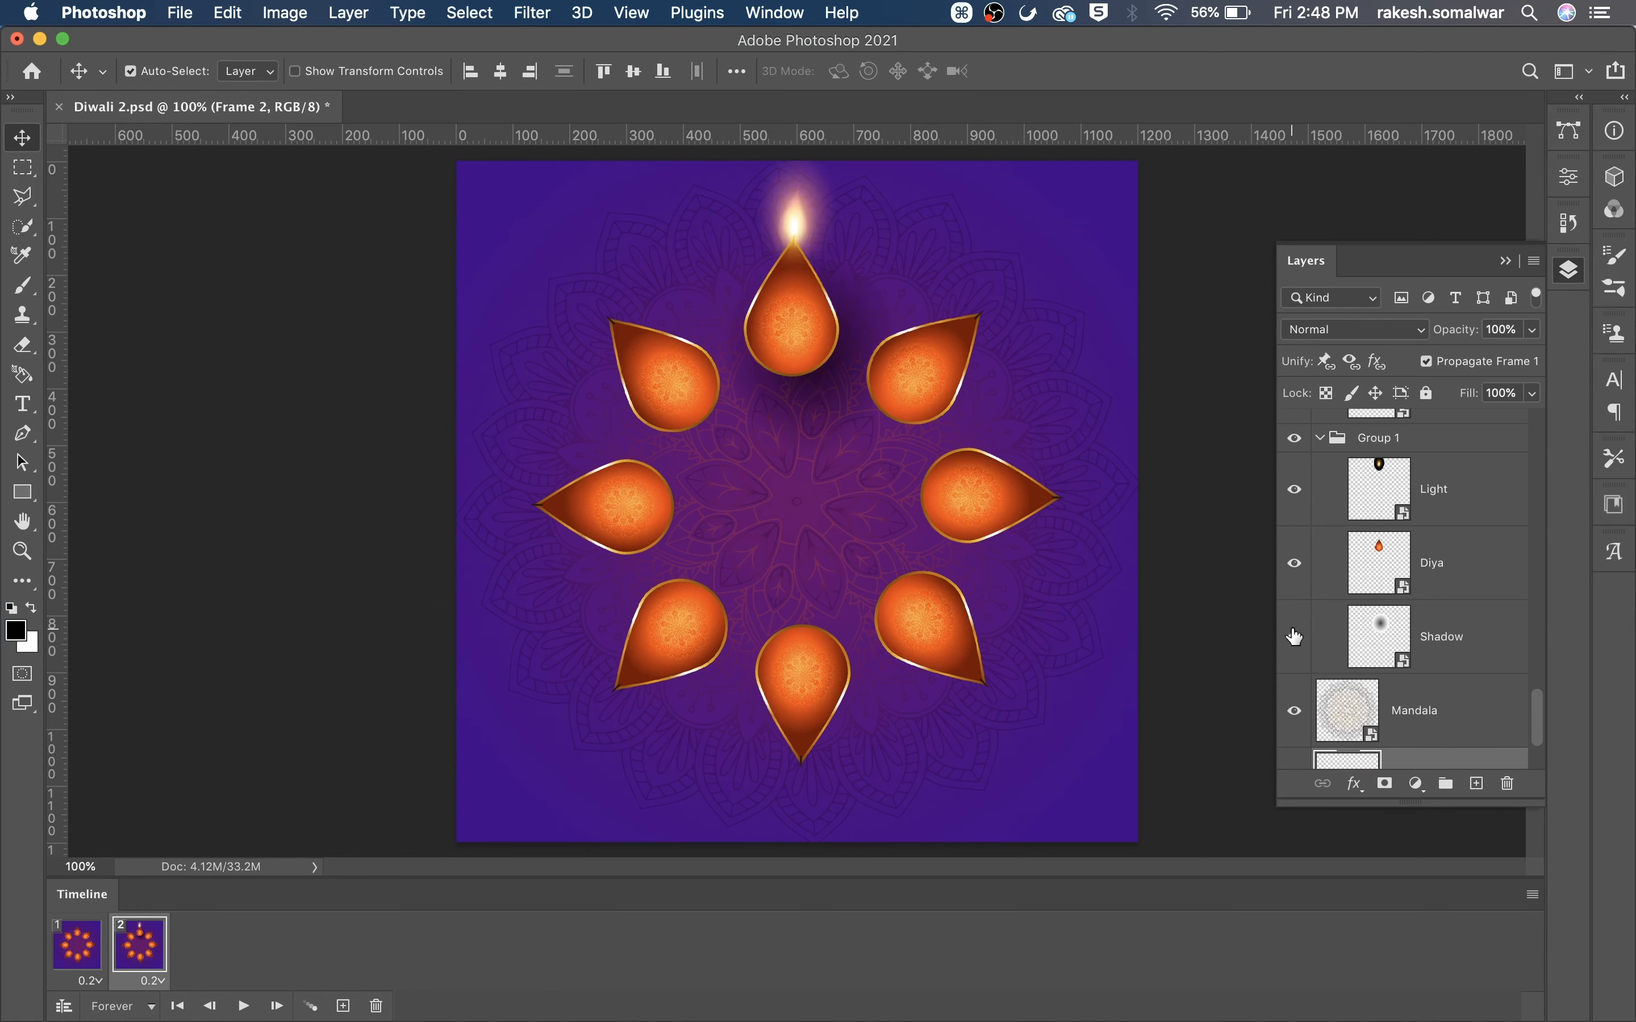
Add a third animation frame and show the Light and Shadow layers of Group 2 in it.
click(344, 1006)
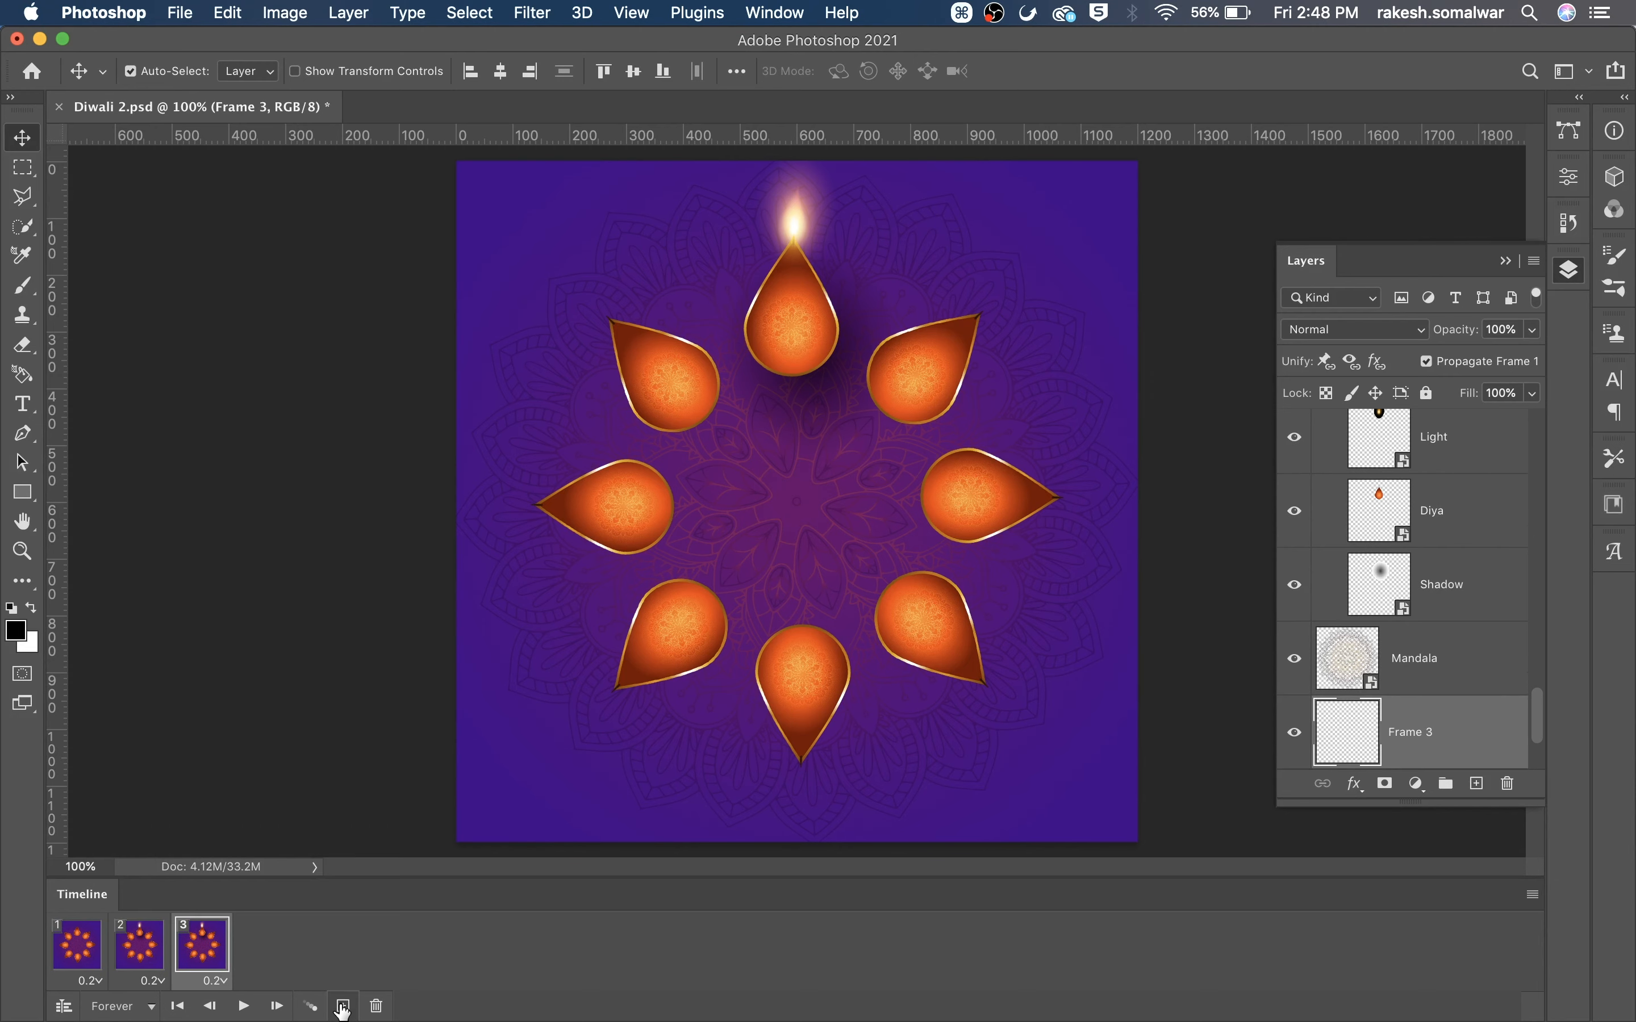
scroll(1390, 519, up, 5)
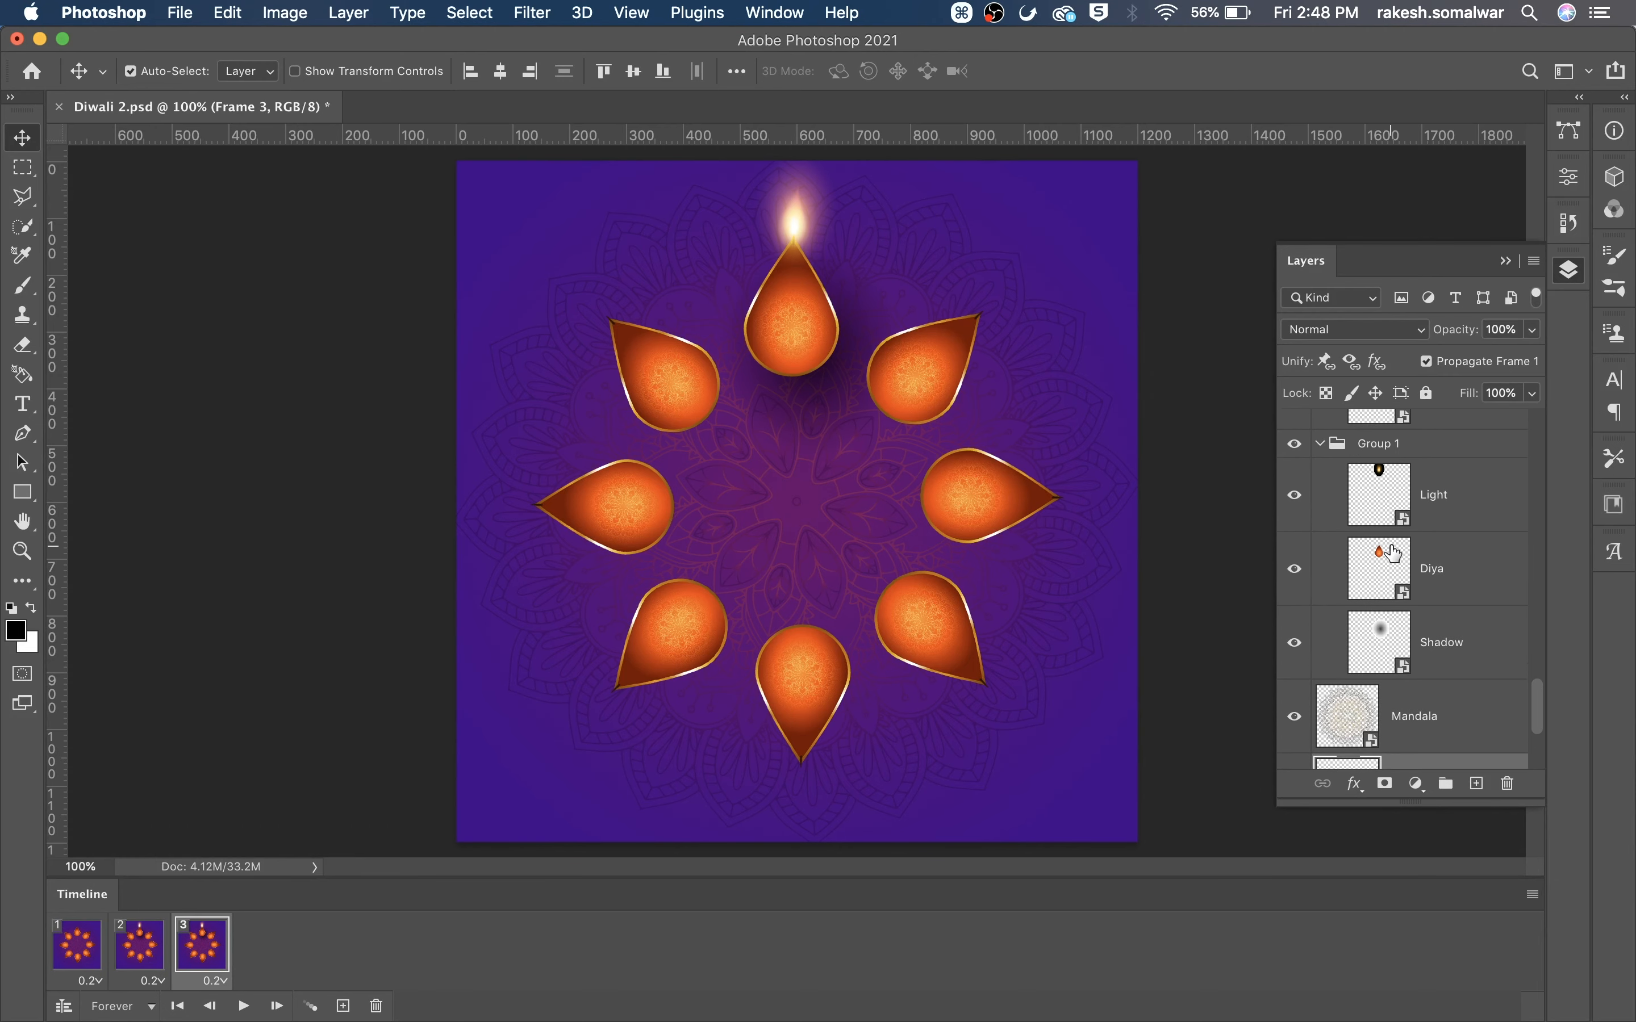
scroll(1395, 564, up, 1)
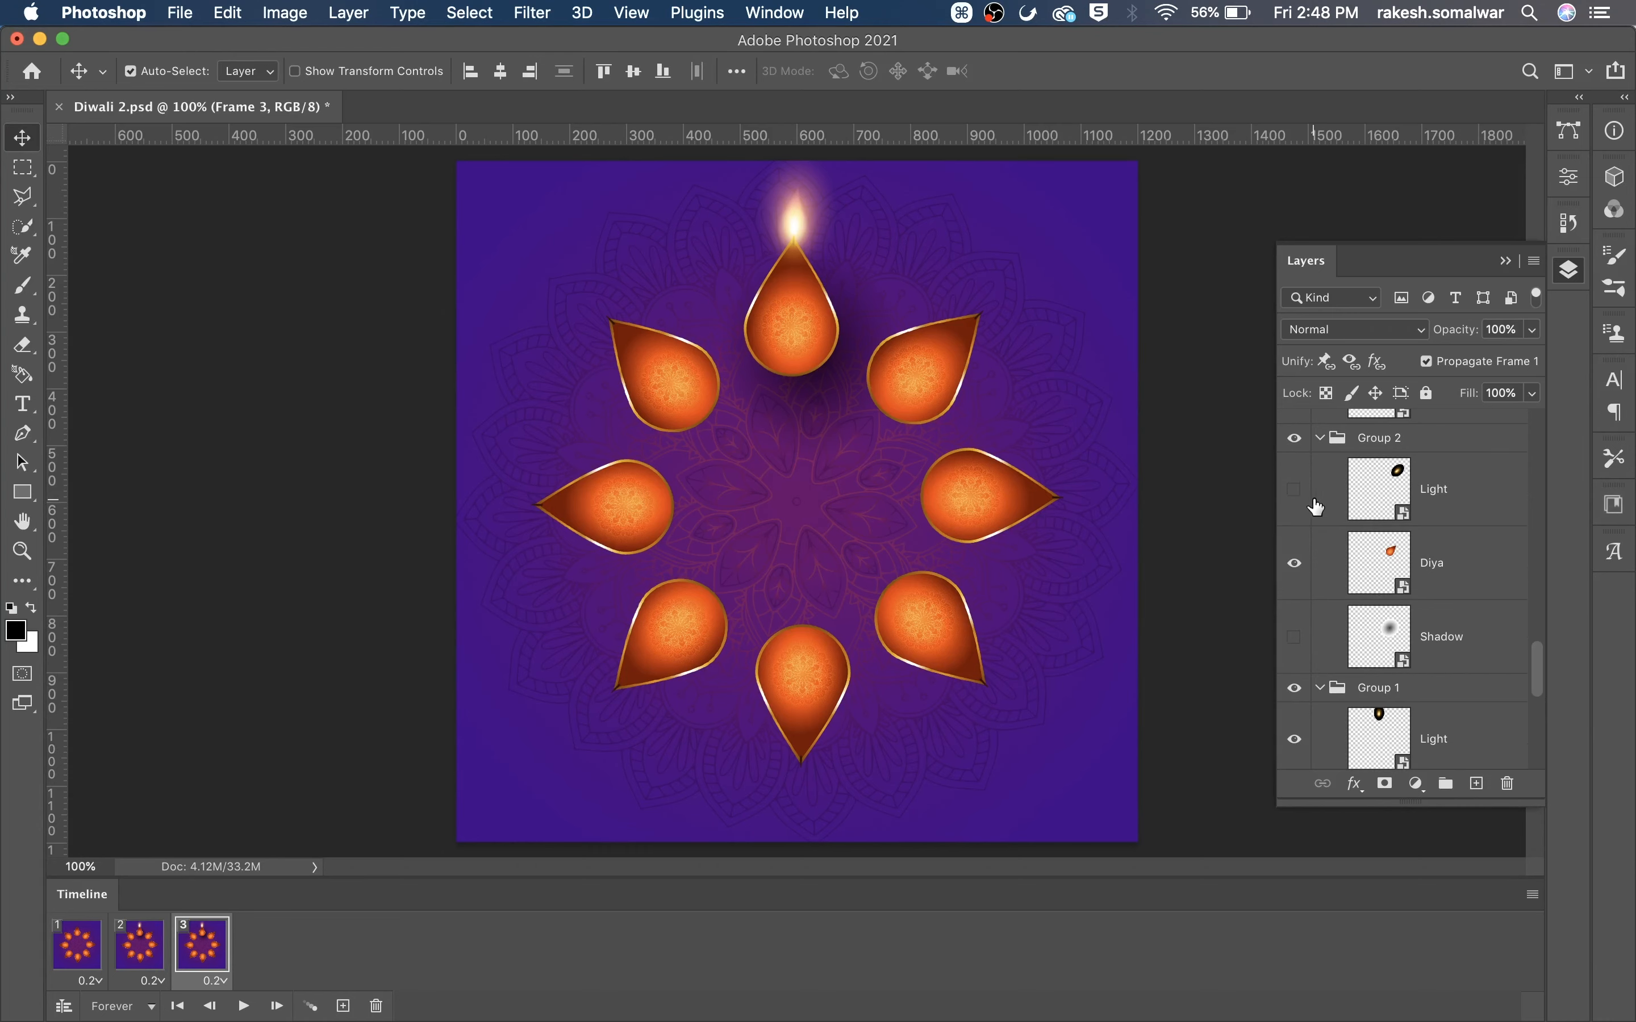
click(1294, 636)
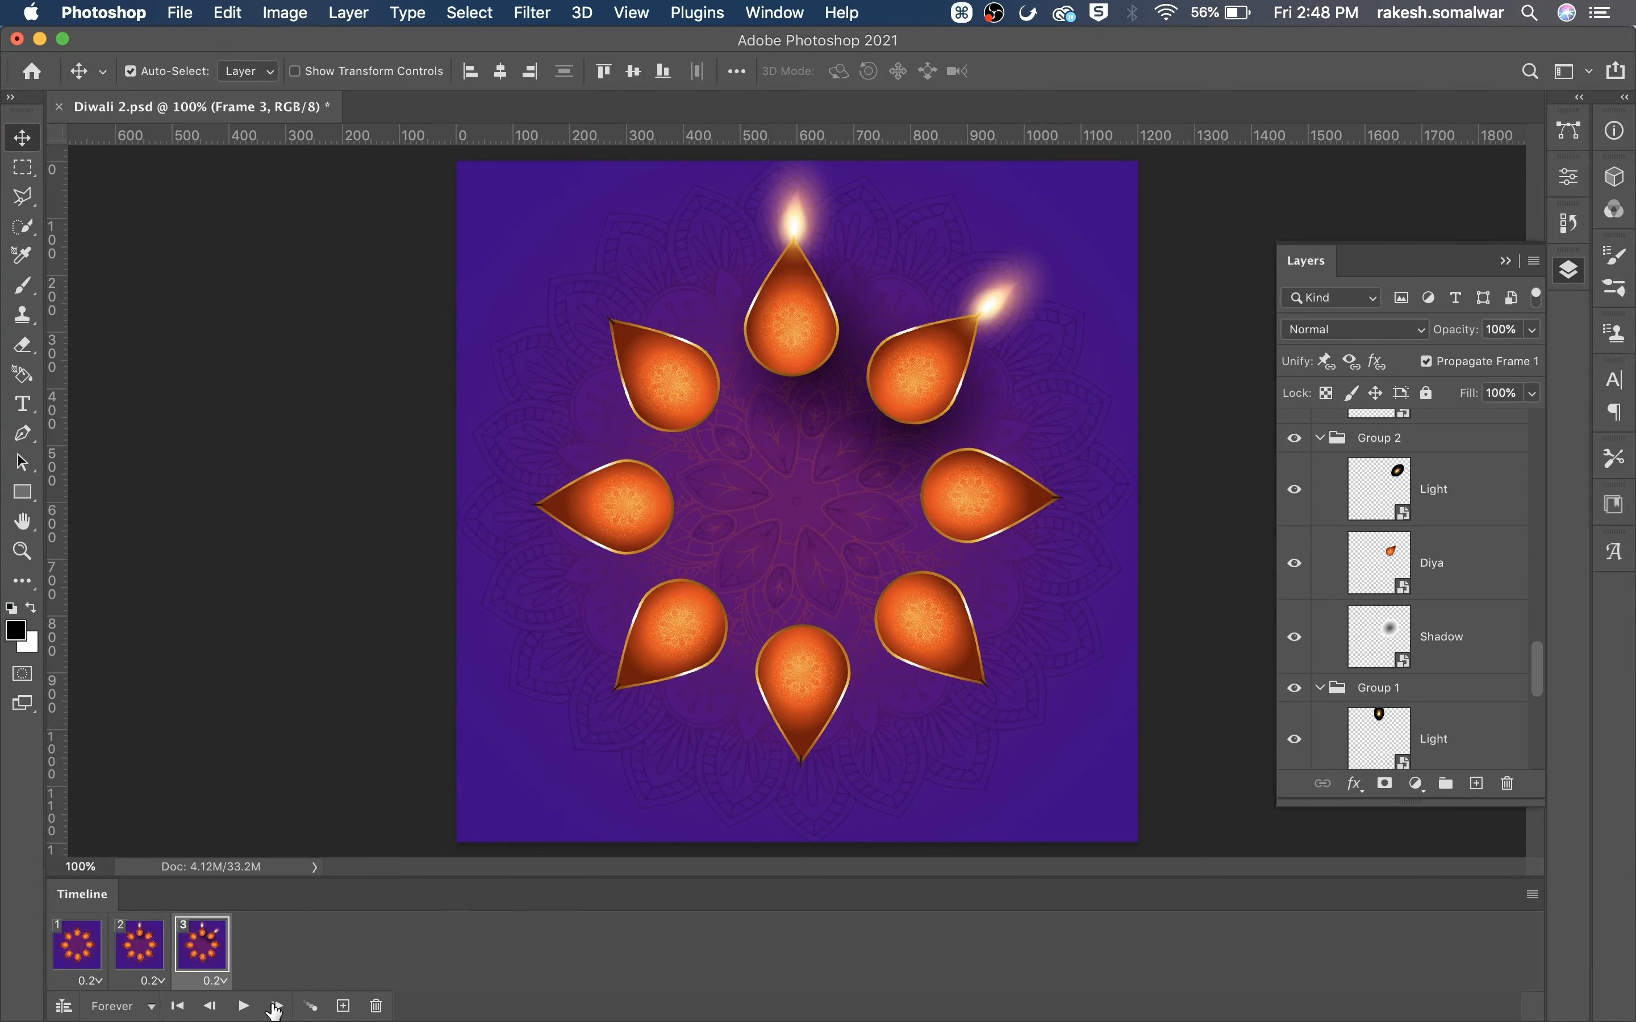
Add a fourth animation frame and show the Light and Shadow layers of Group 3 in it.
click(343, 1006)
scroll(1494, 565, up, 2)
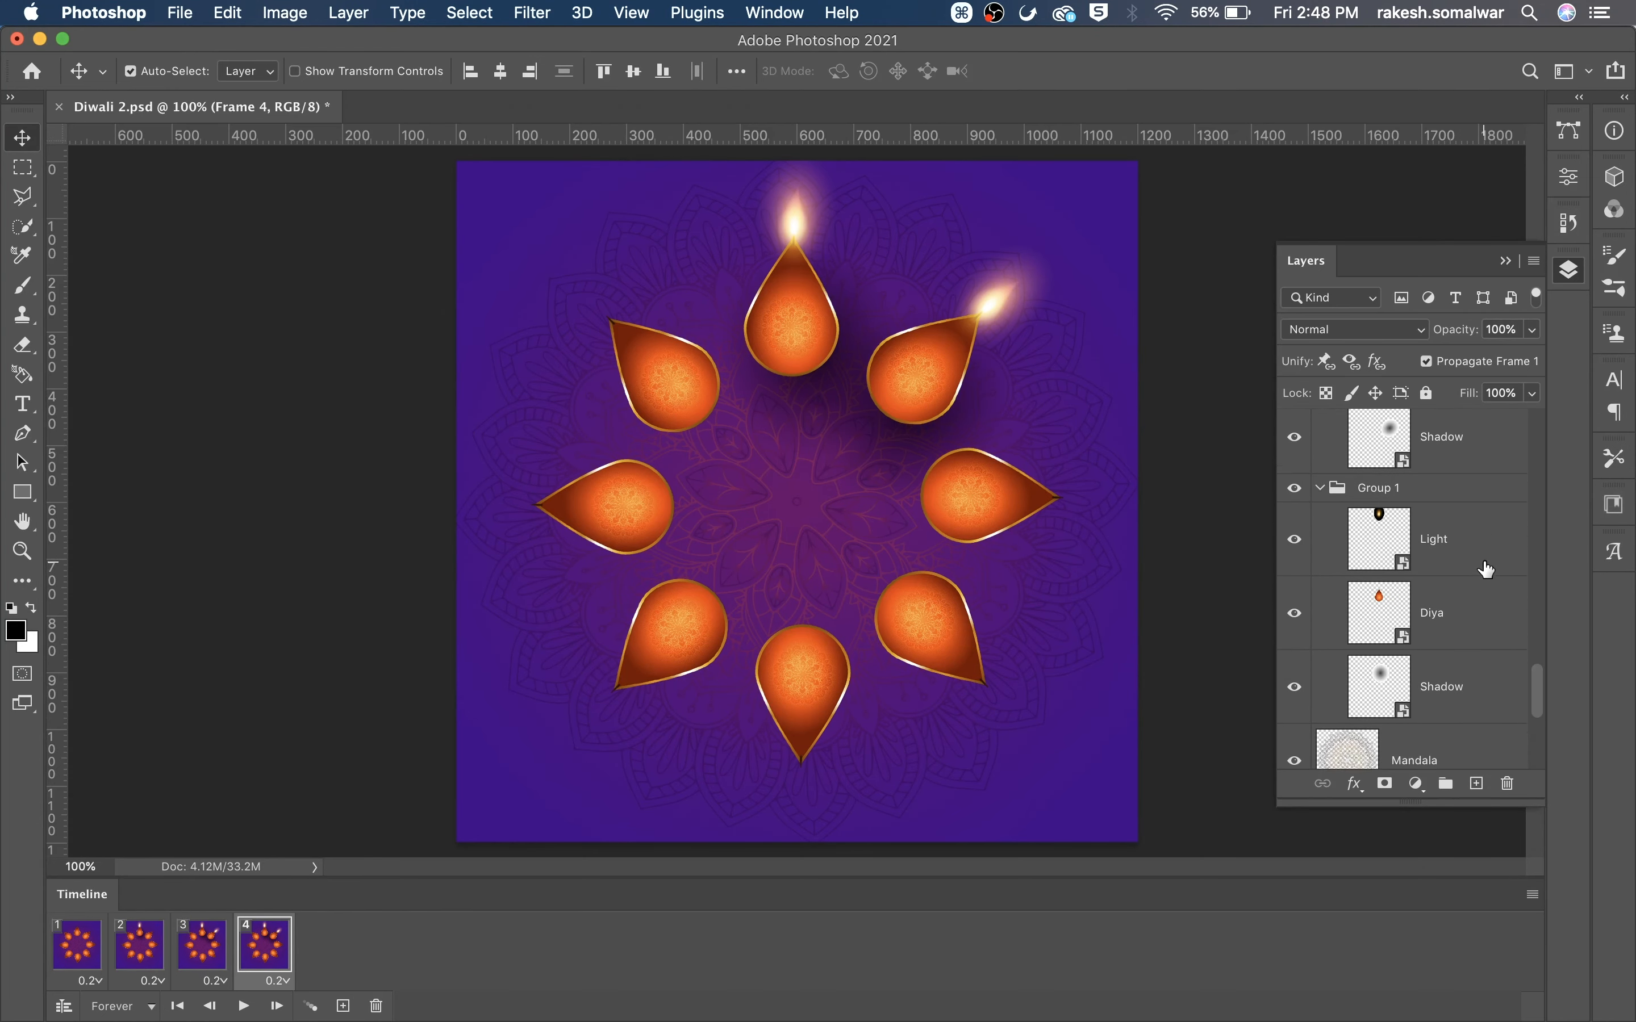
scroll(1487, 571, up, 6)
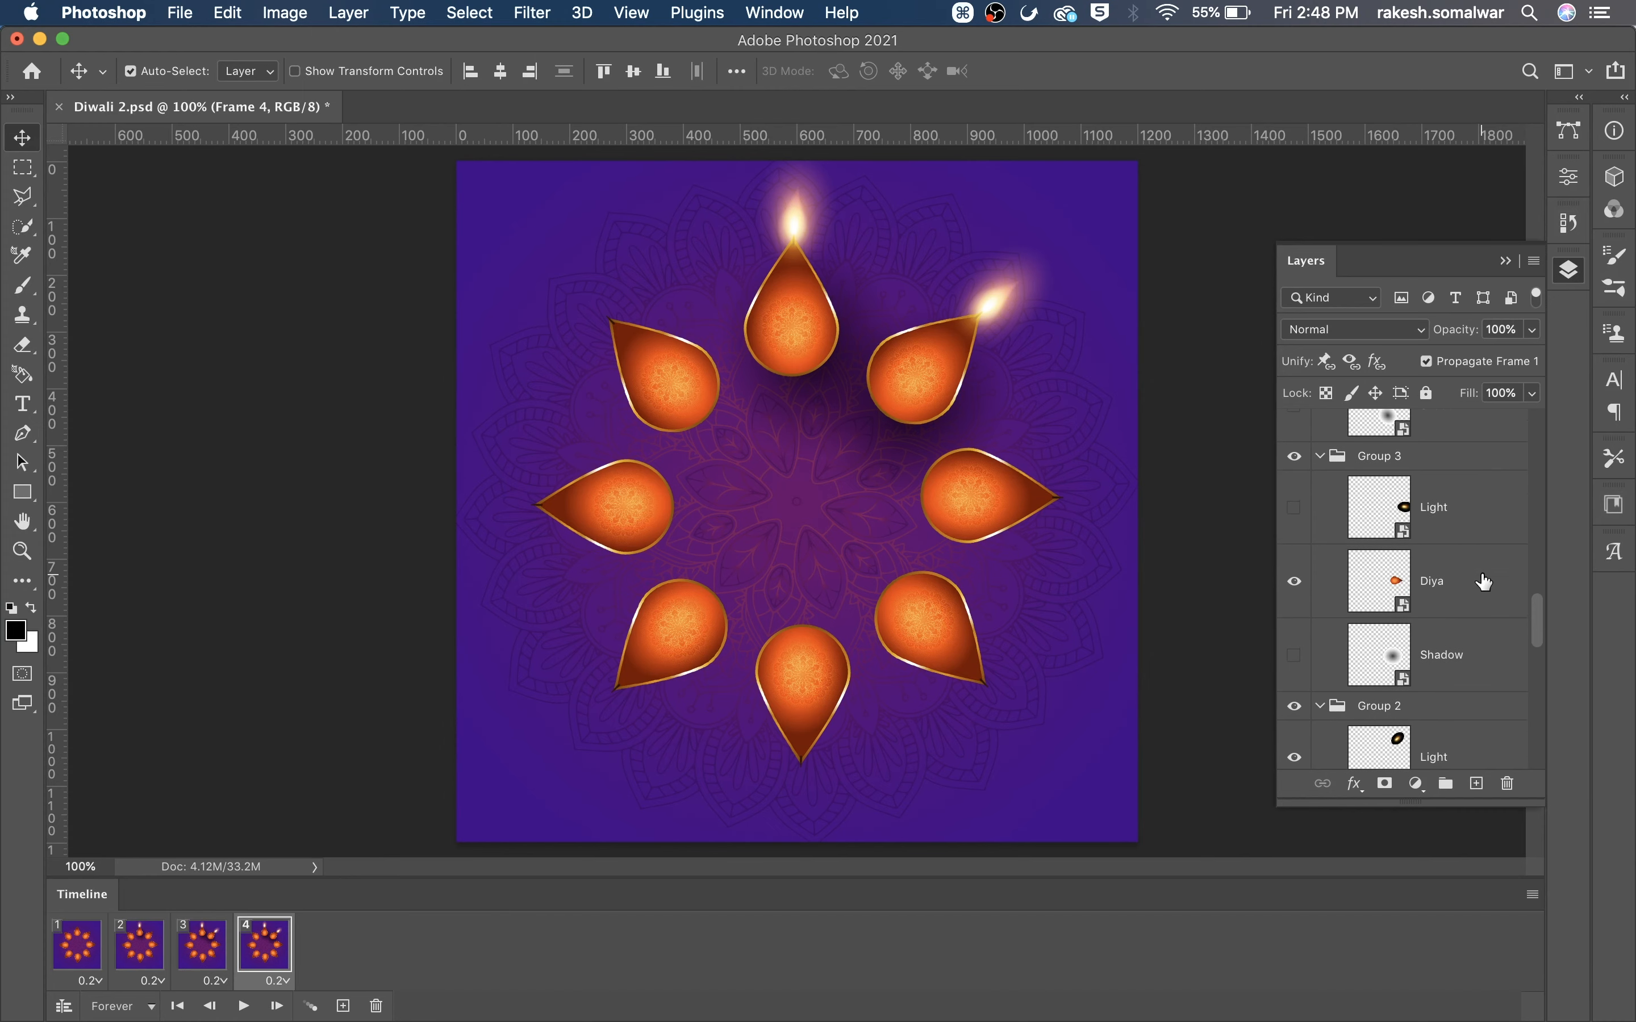
scroll(1485, 582, up, 1)
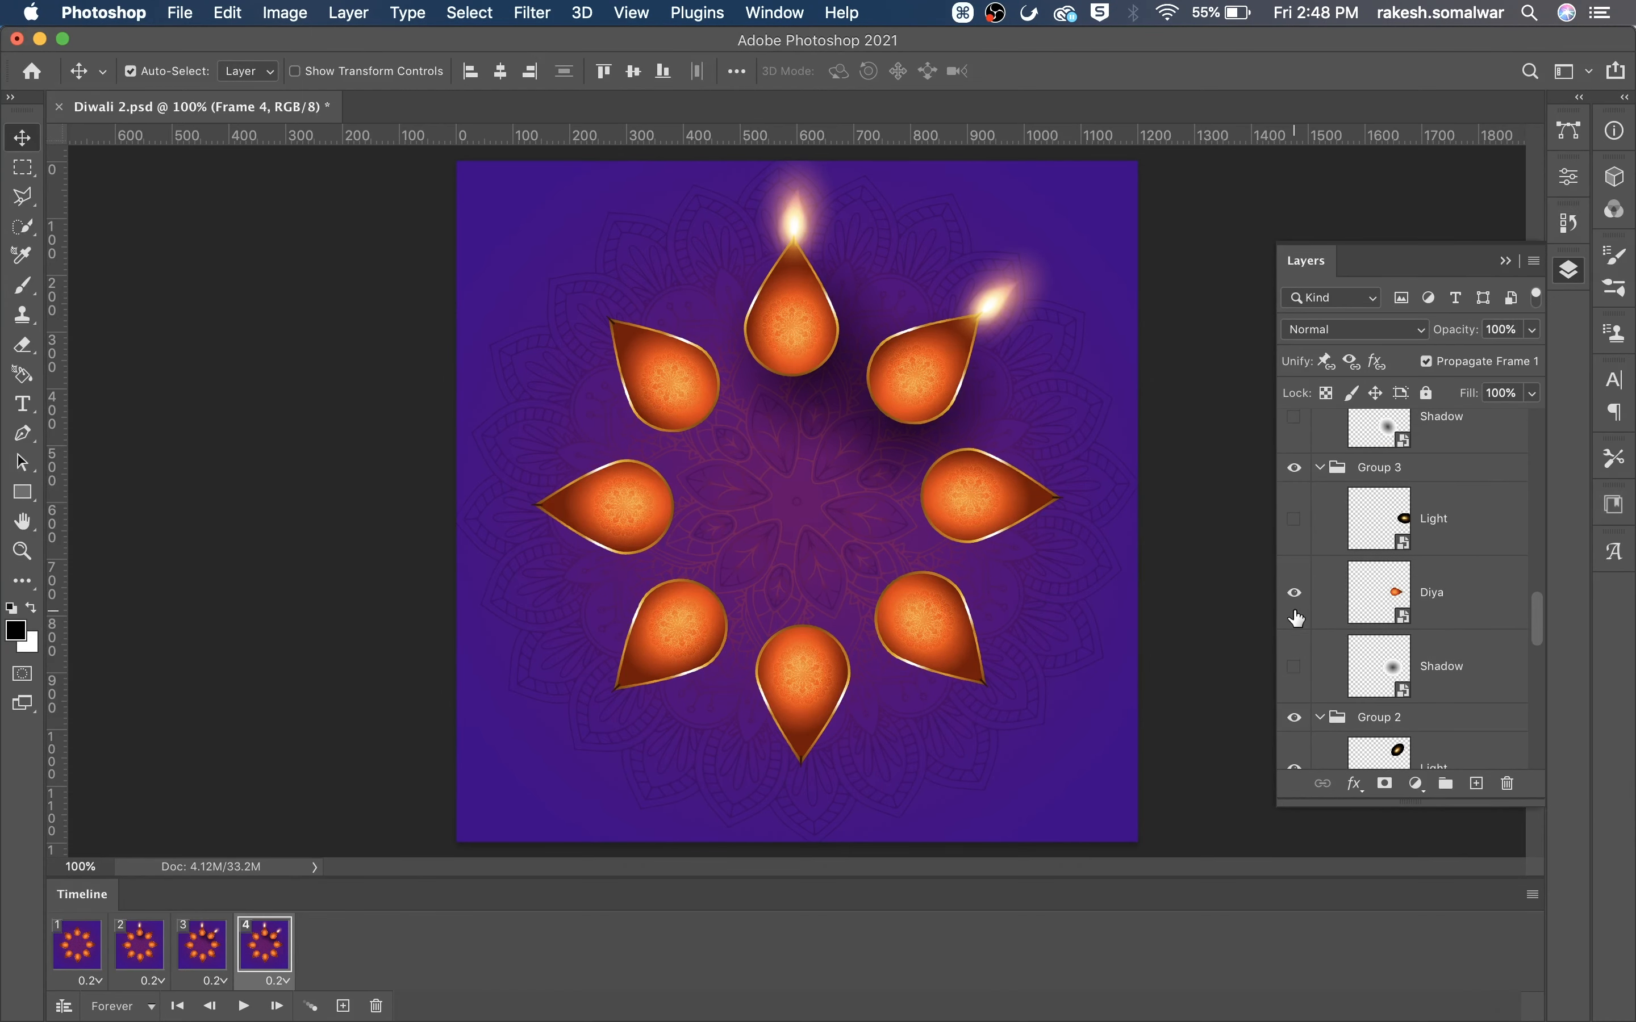
click(1295, 666)
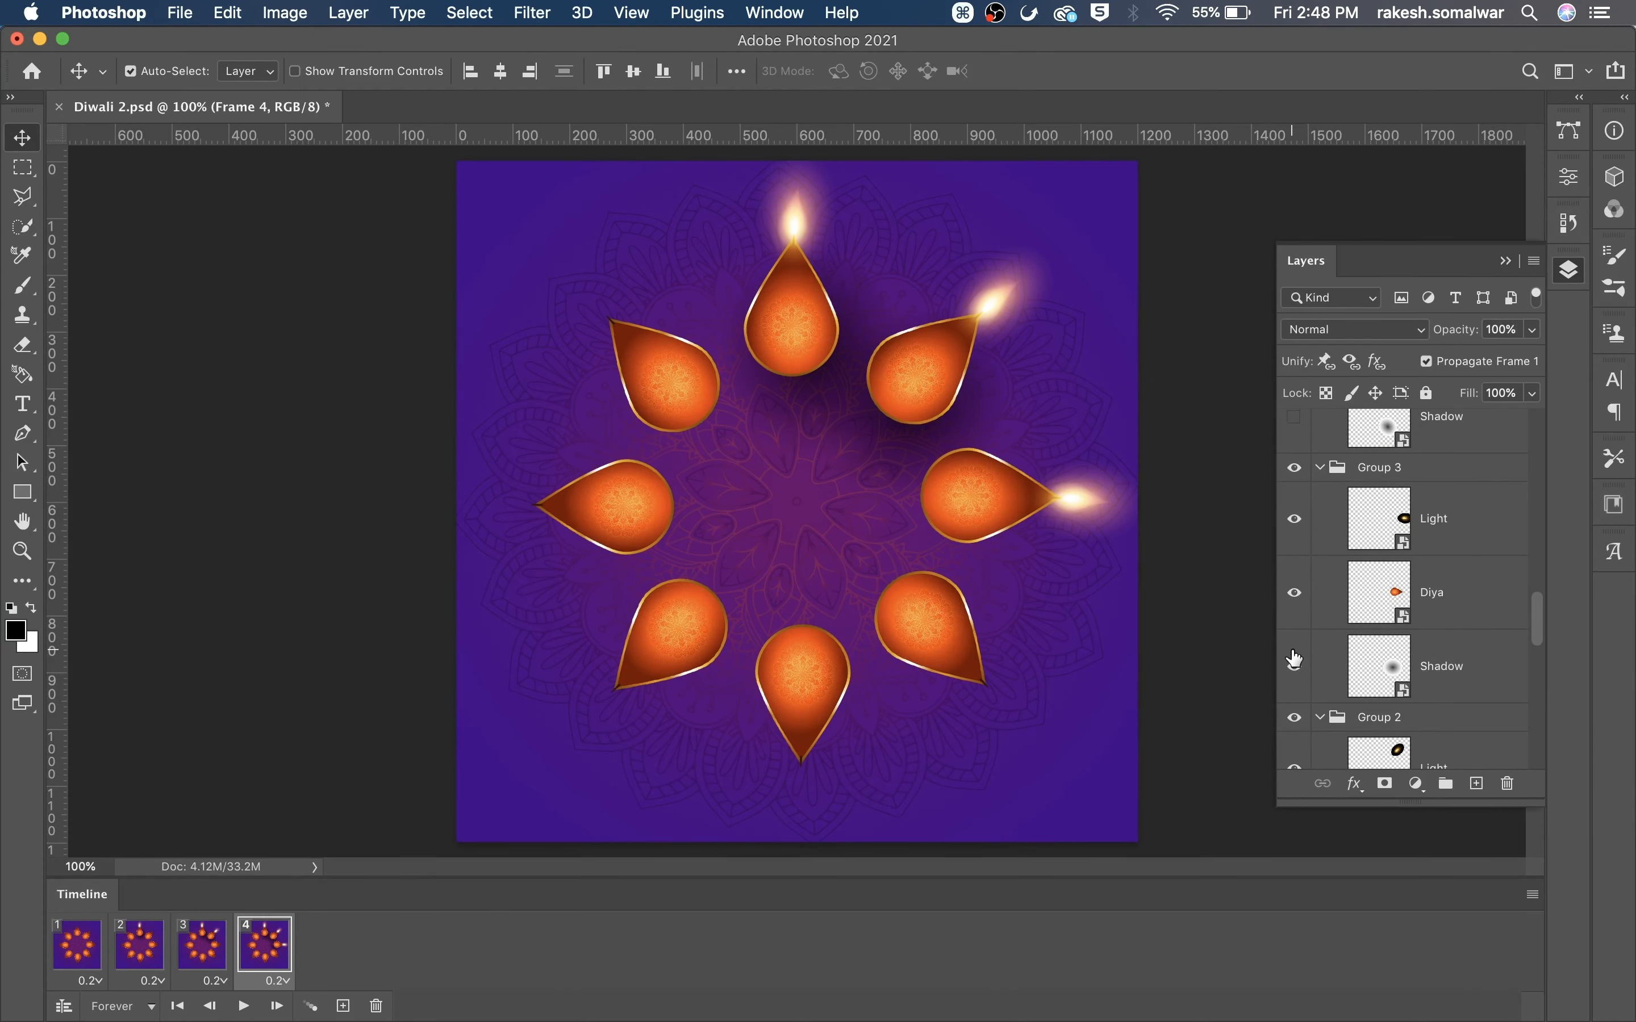
Add a fifth animation frame and show the Light and Shadow layers of Group 4 in it.
click(344, 1006)
scroll(1399, 540, down, 4)
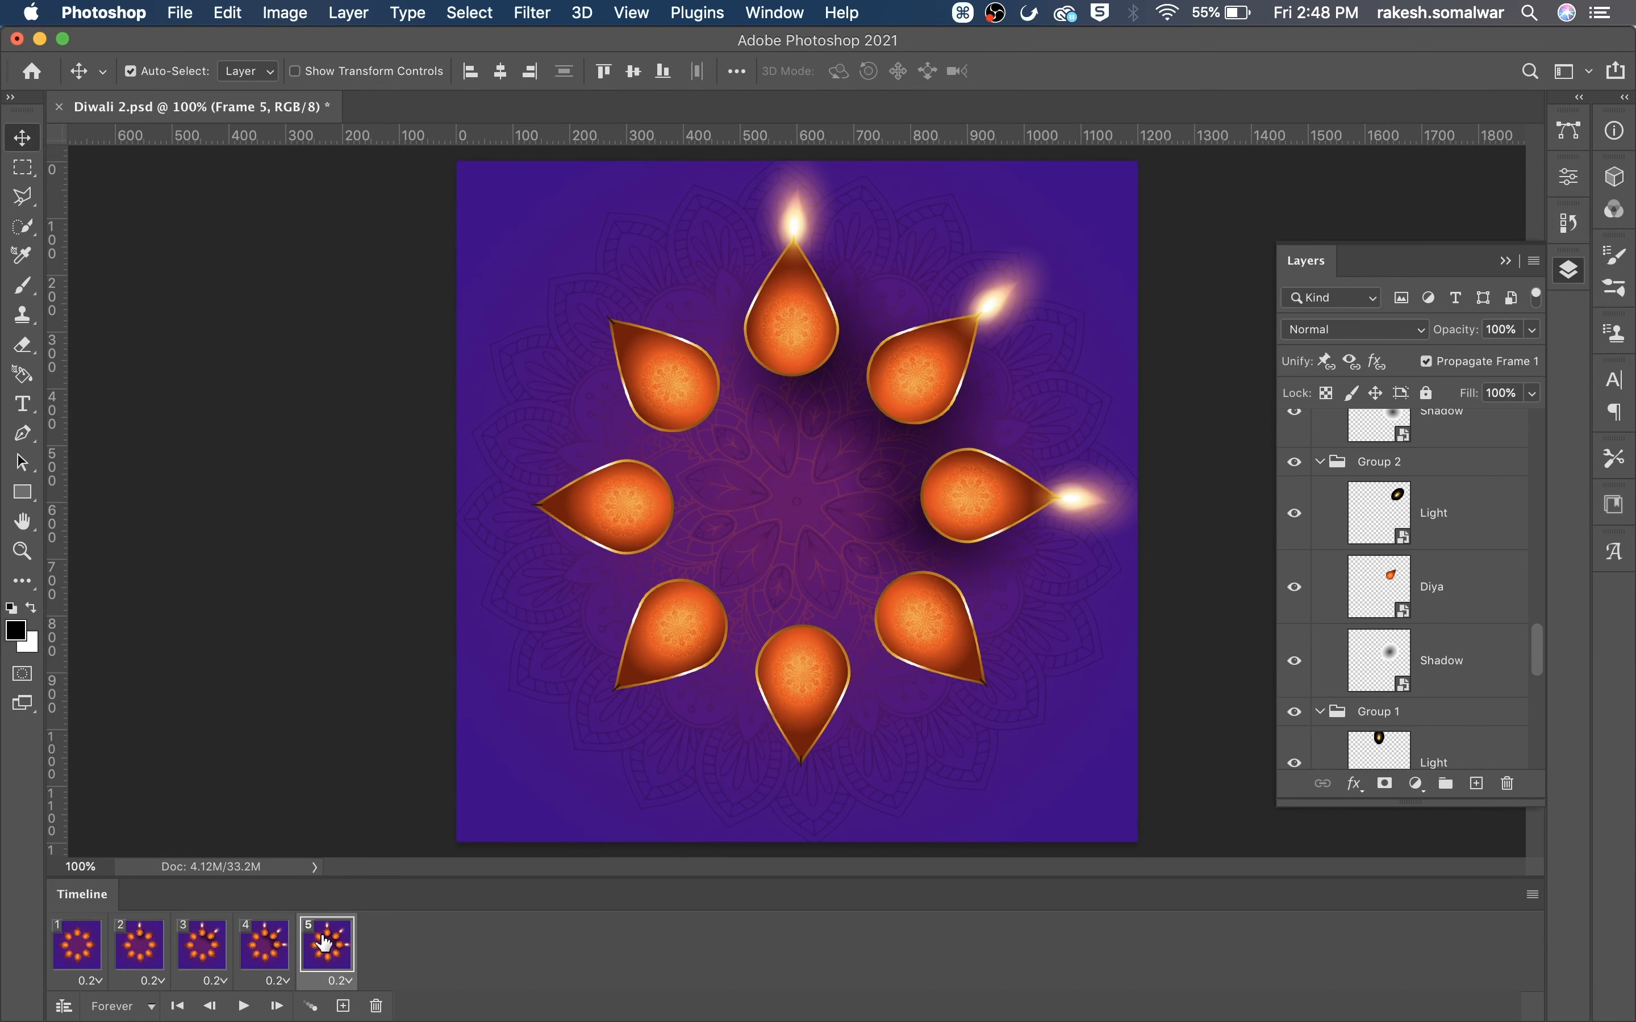
scroll(1471, 541, up, 4)
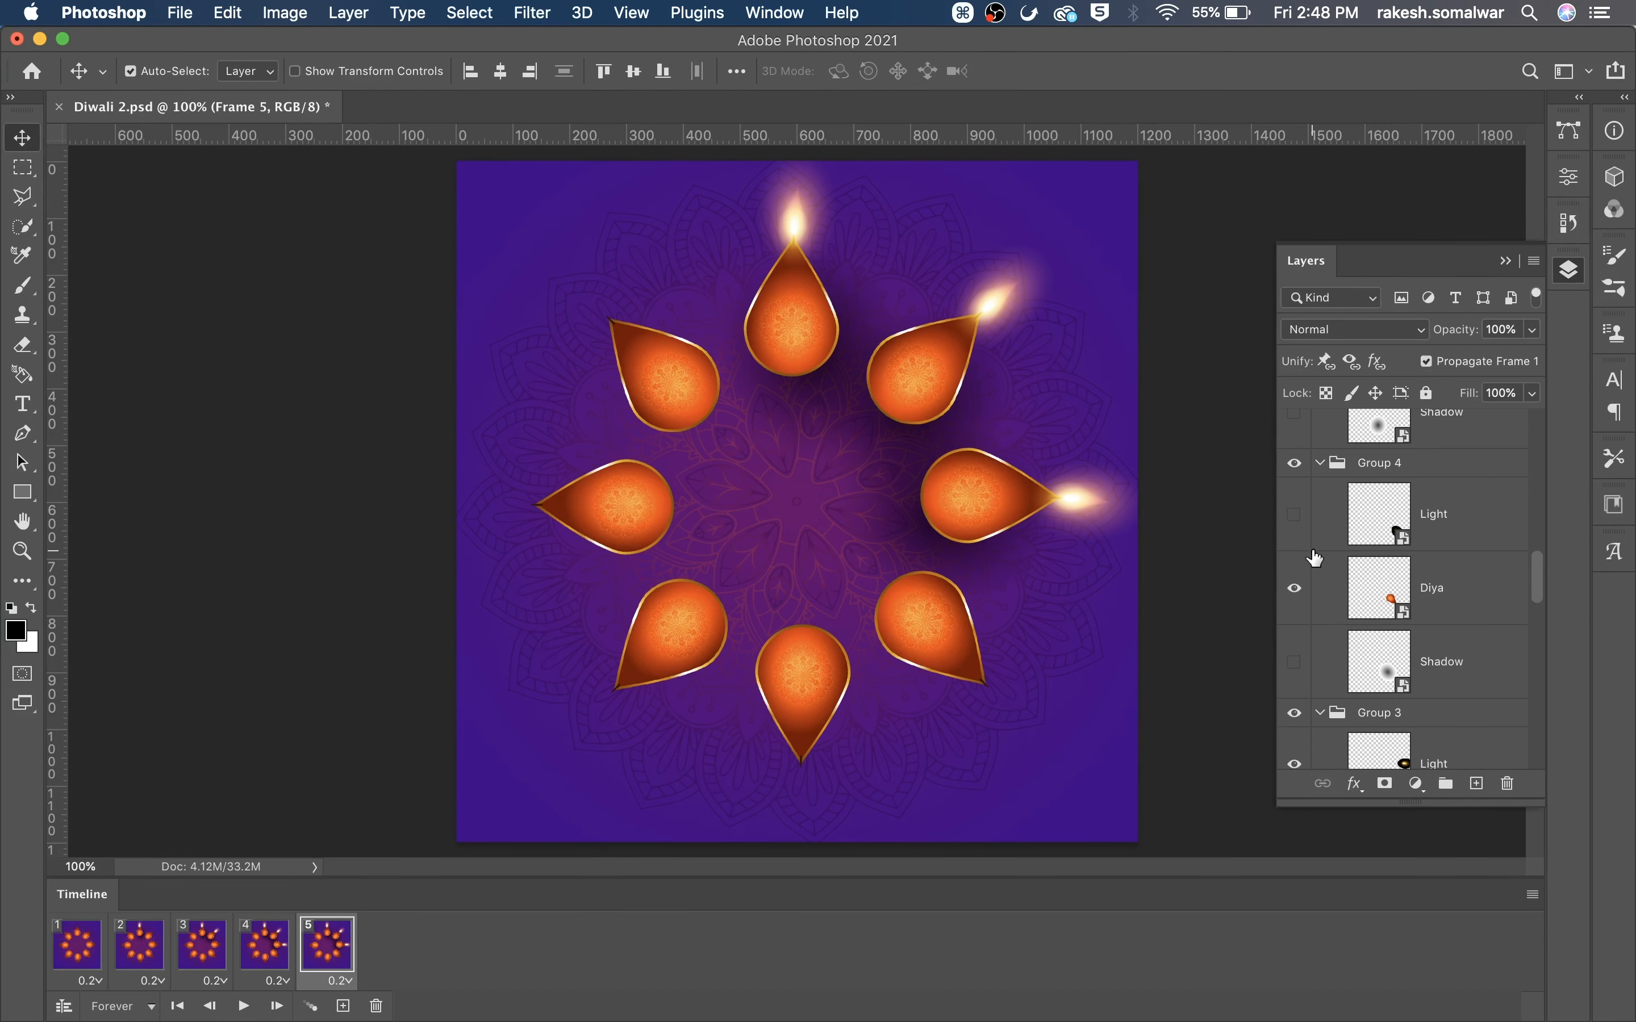
click(1289, 534)
Add a sixth animation frame and show the Light and Shadow layers of Group 5 in it.
click(344, 1006)
scroll(1416, 610, up, 4)
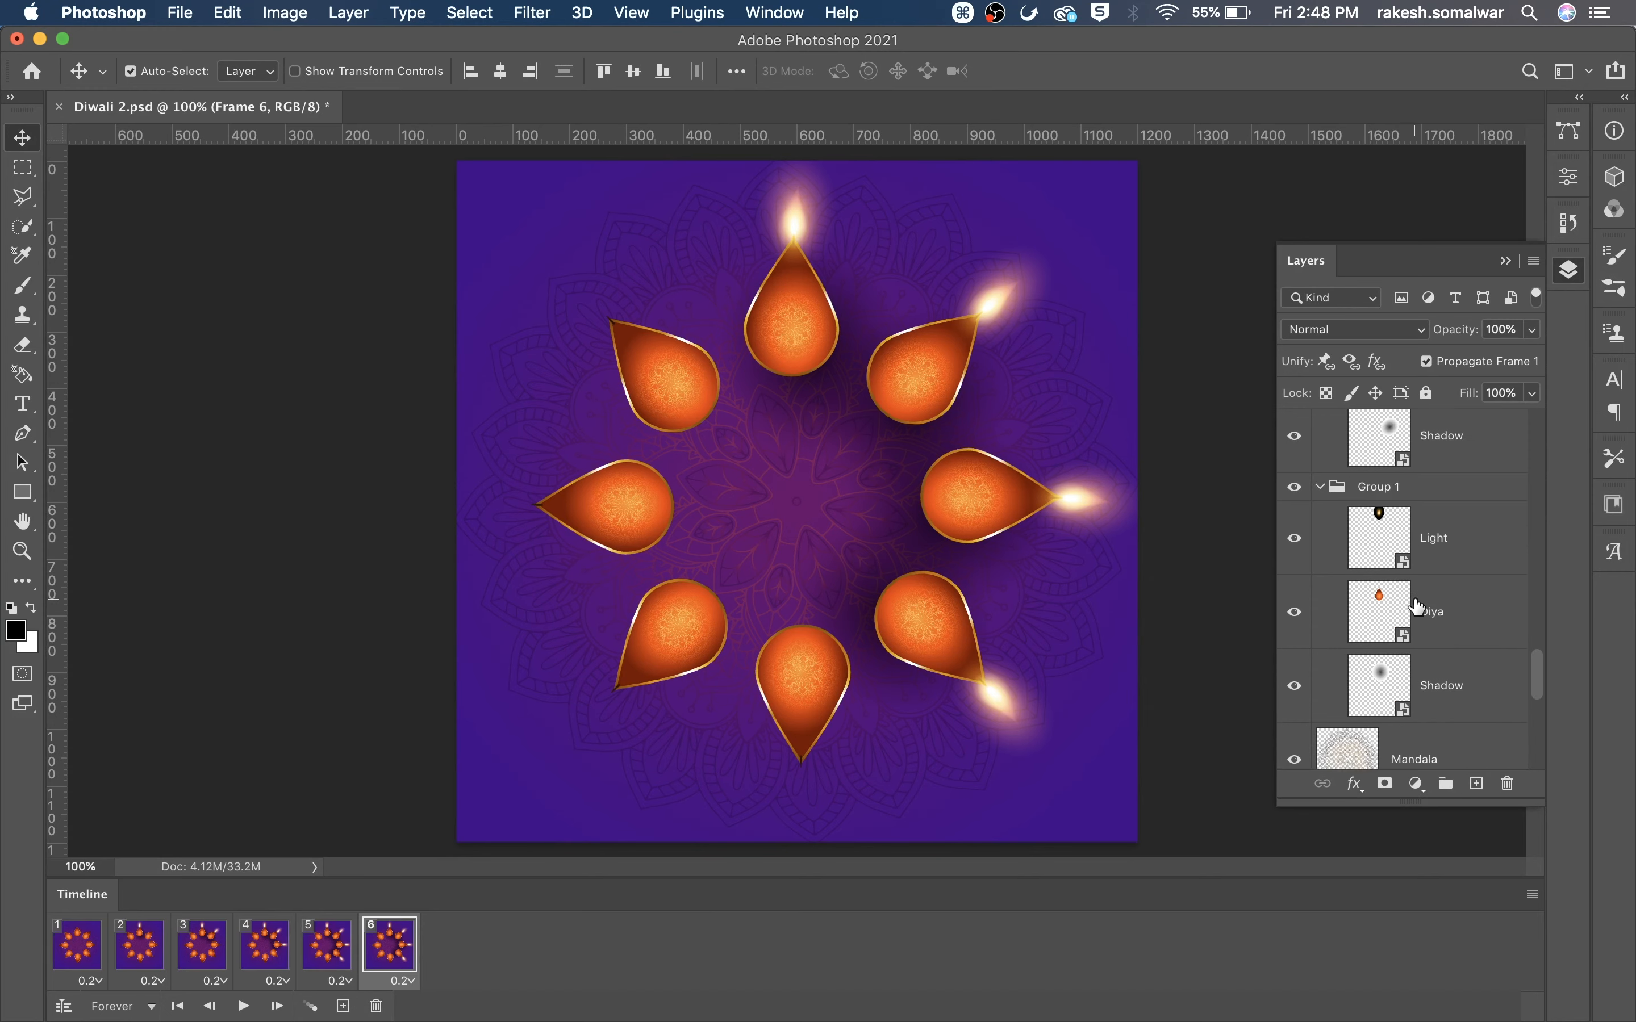
scroll(1416, 611, up, 3)
scroll(1341, 556, up, 4)
click(1294, 501)
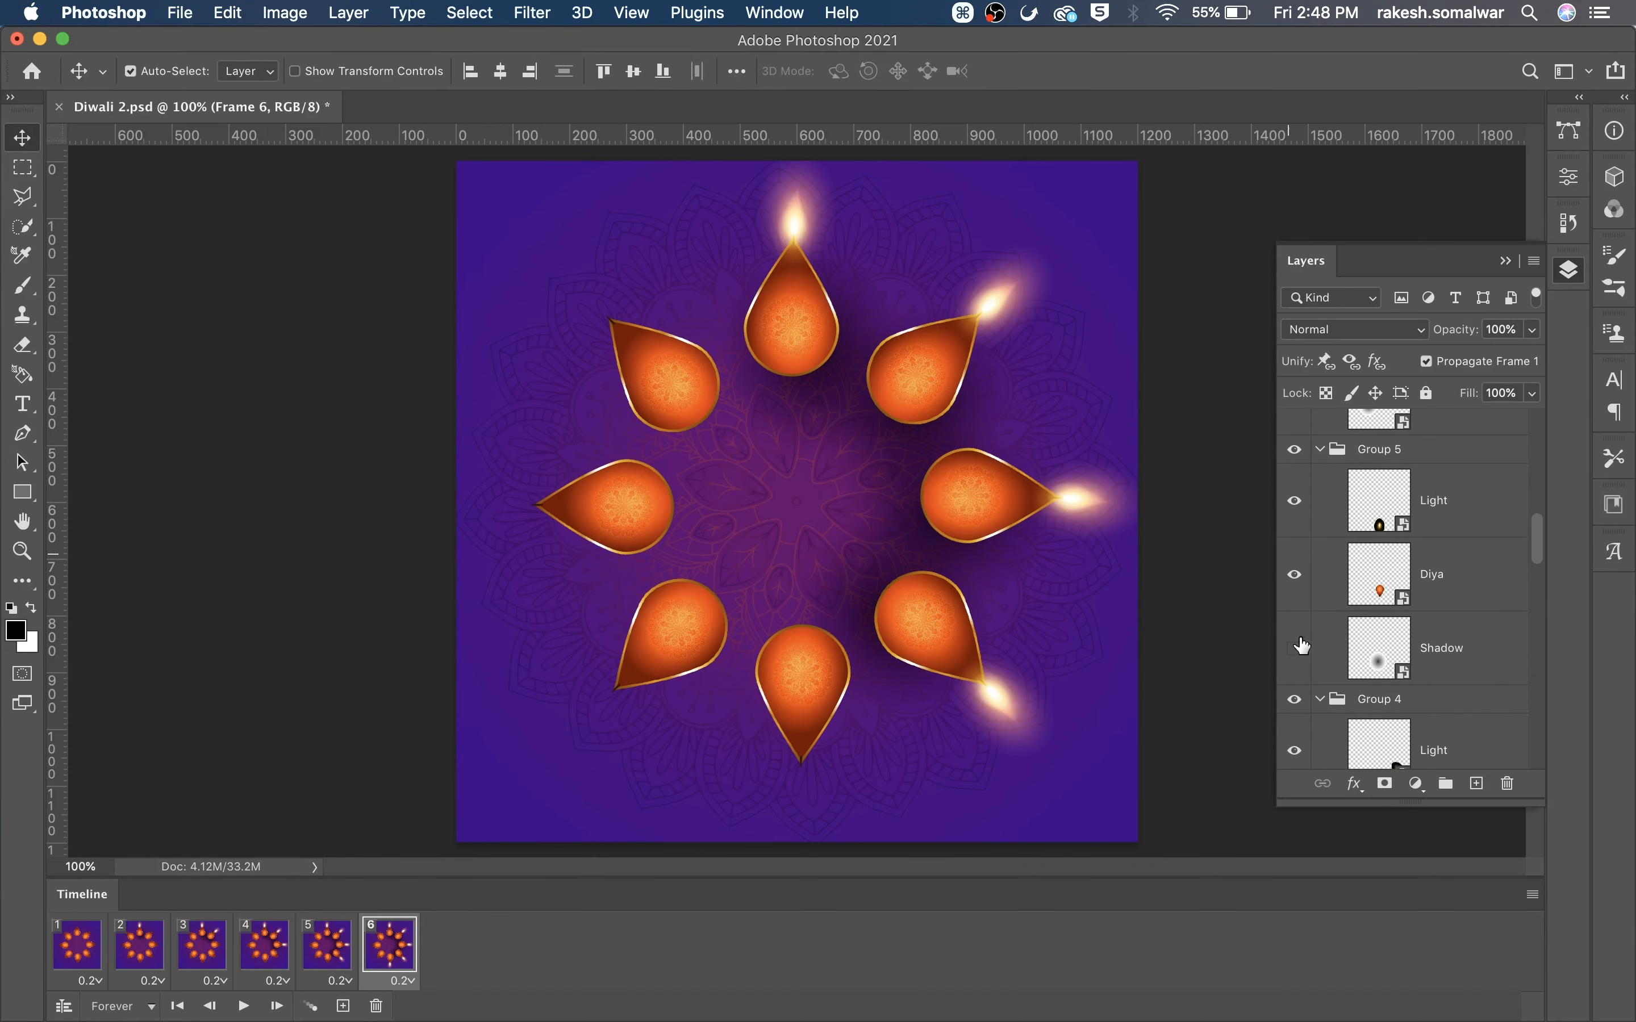
click(1296, 646)
Add a seventh animation frame and show the Light and Shadow layers of Group 6 in it.
click(344, 1006)
scroll(1381, 561, up, 4)
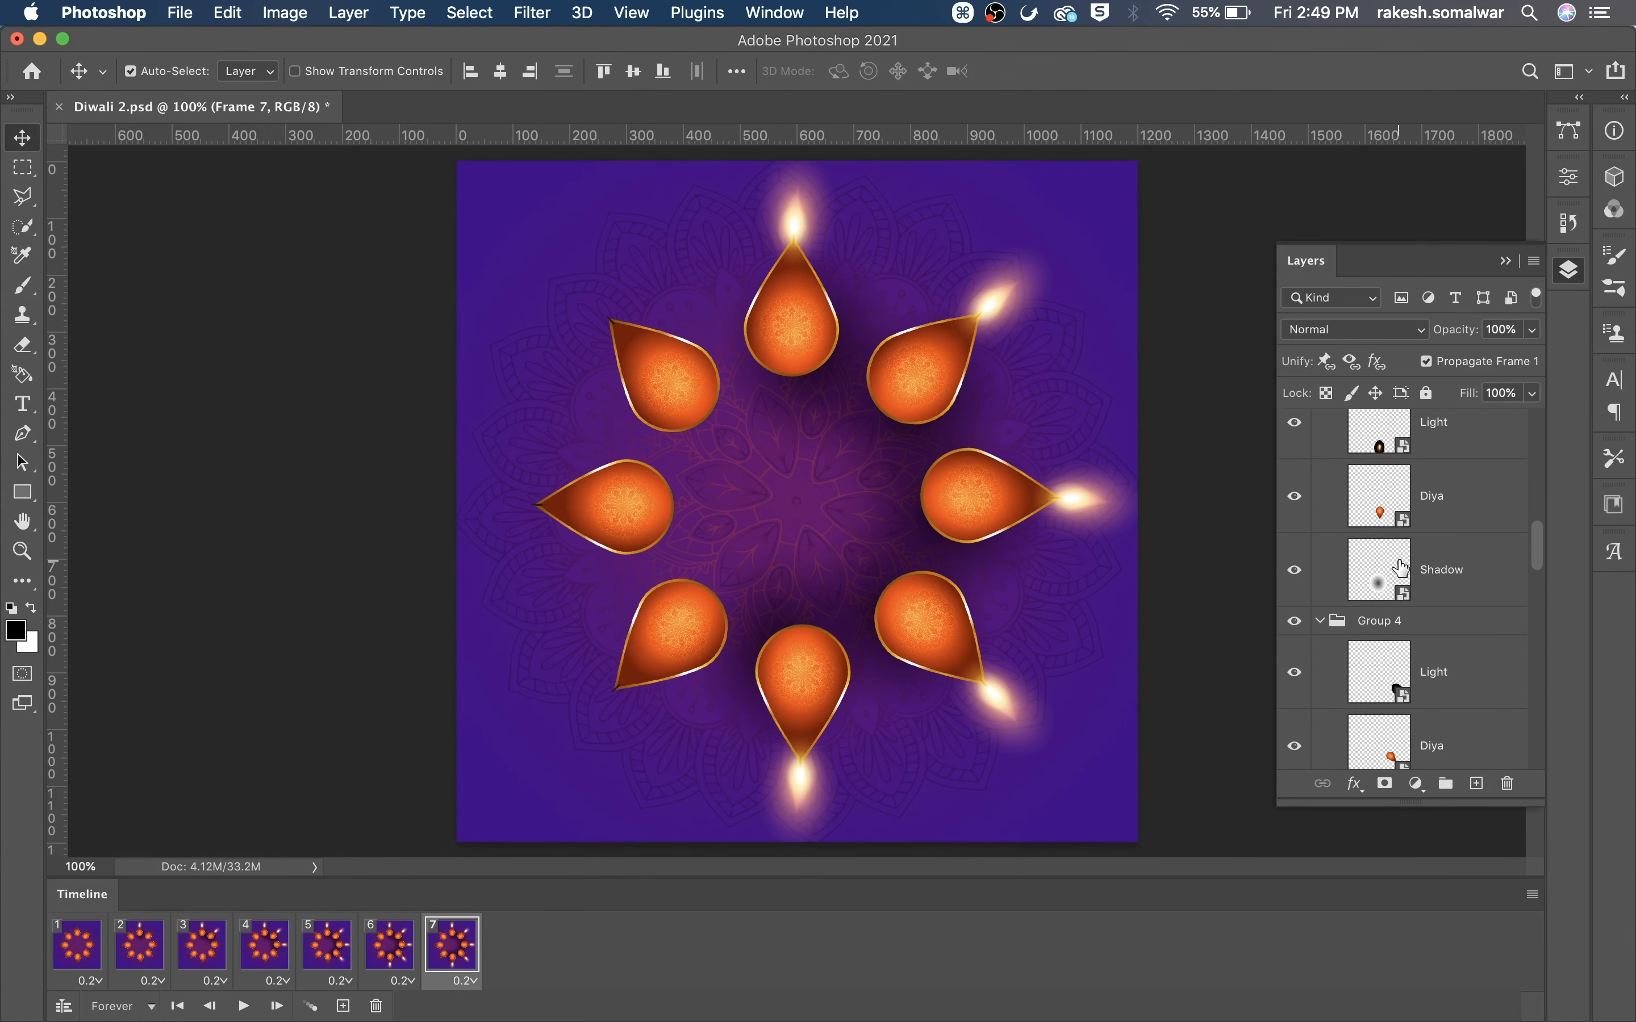
scroll(1377, 554, up, 2)
click(1284, 502)
click(1305, 650)
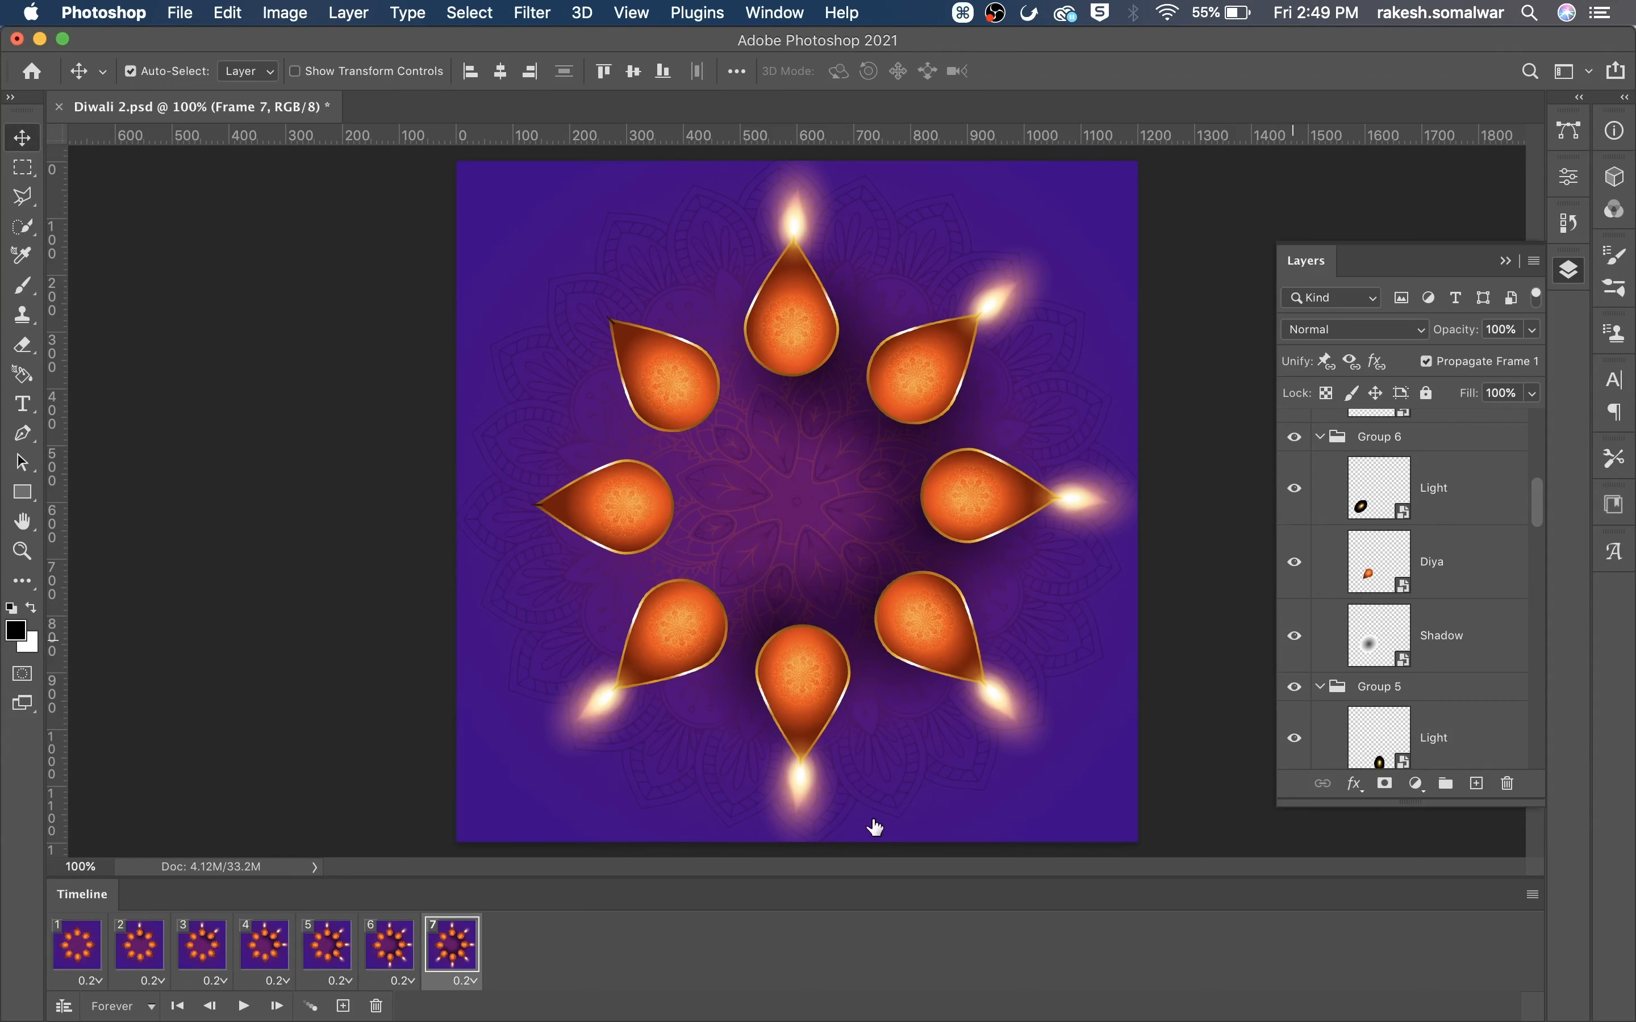
Add an eighth animation frame and show the Light and Shadow layers of Group 7 in it.
click(344, 1005)
scroll(1399, 597, up, 4)
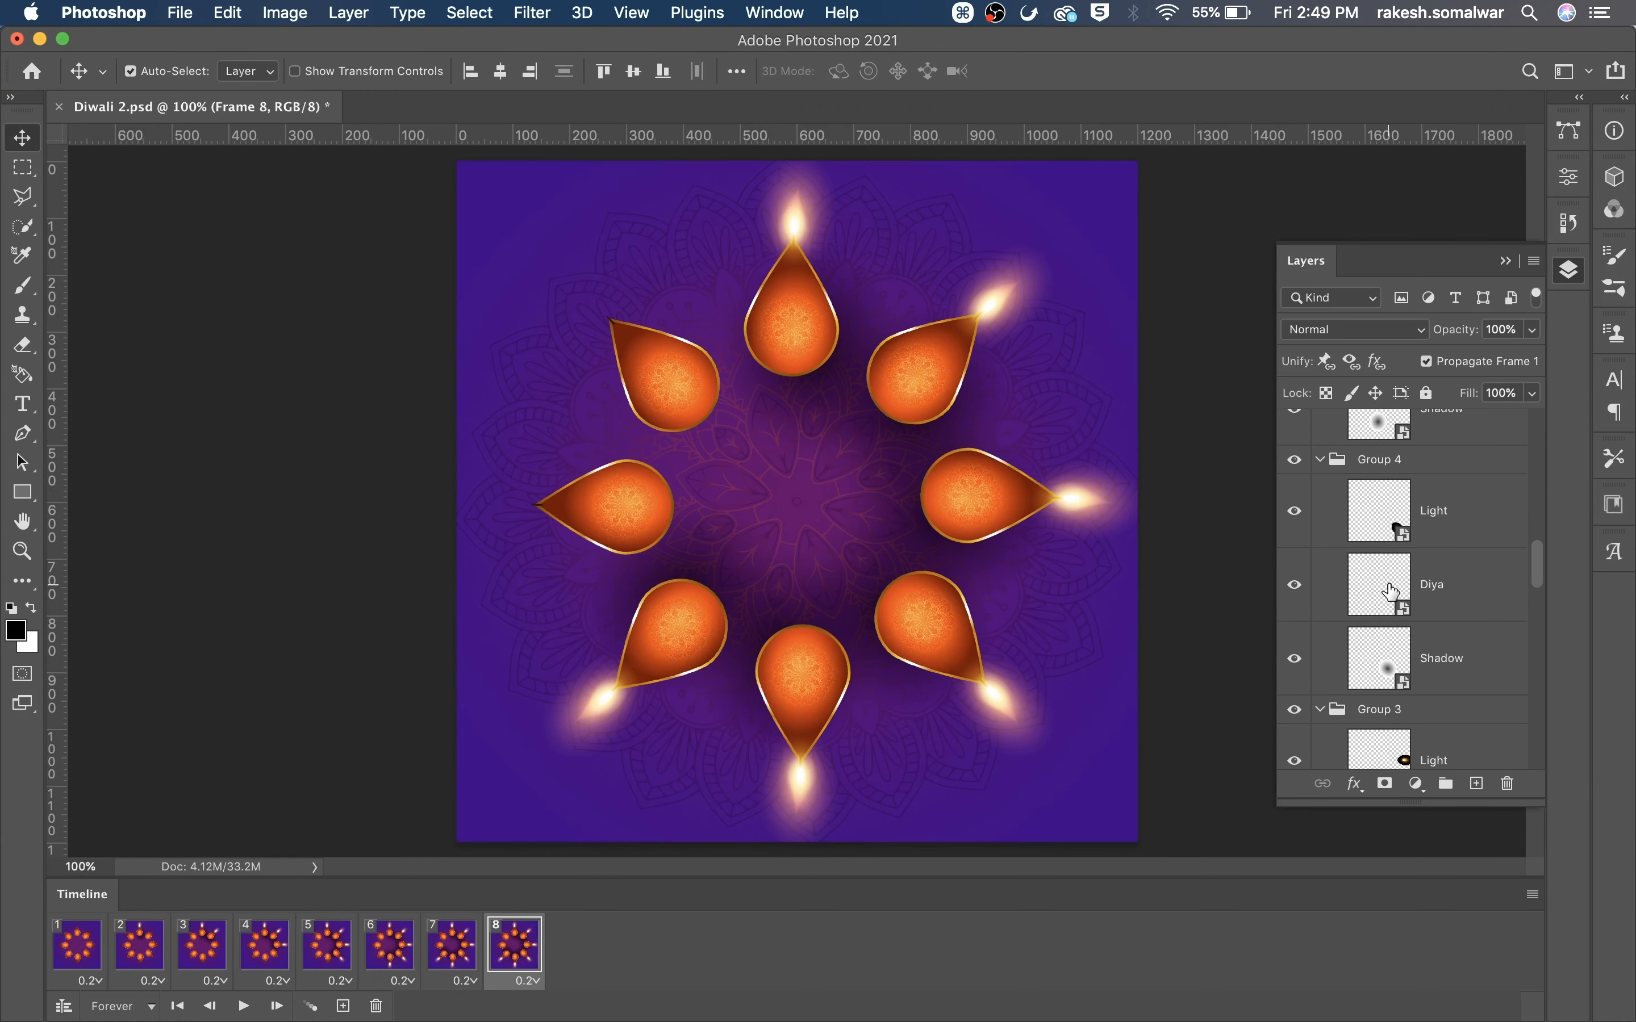
scroll(1397, 597, up, 4)
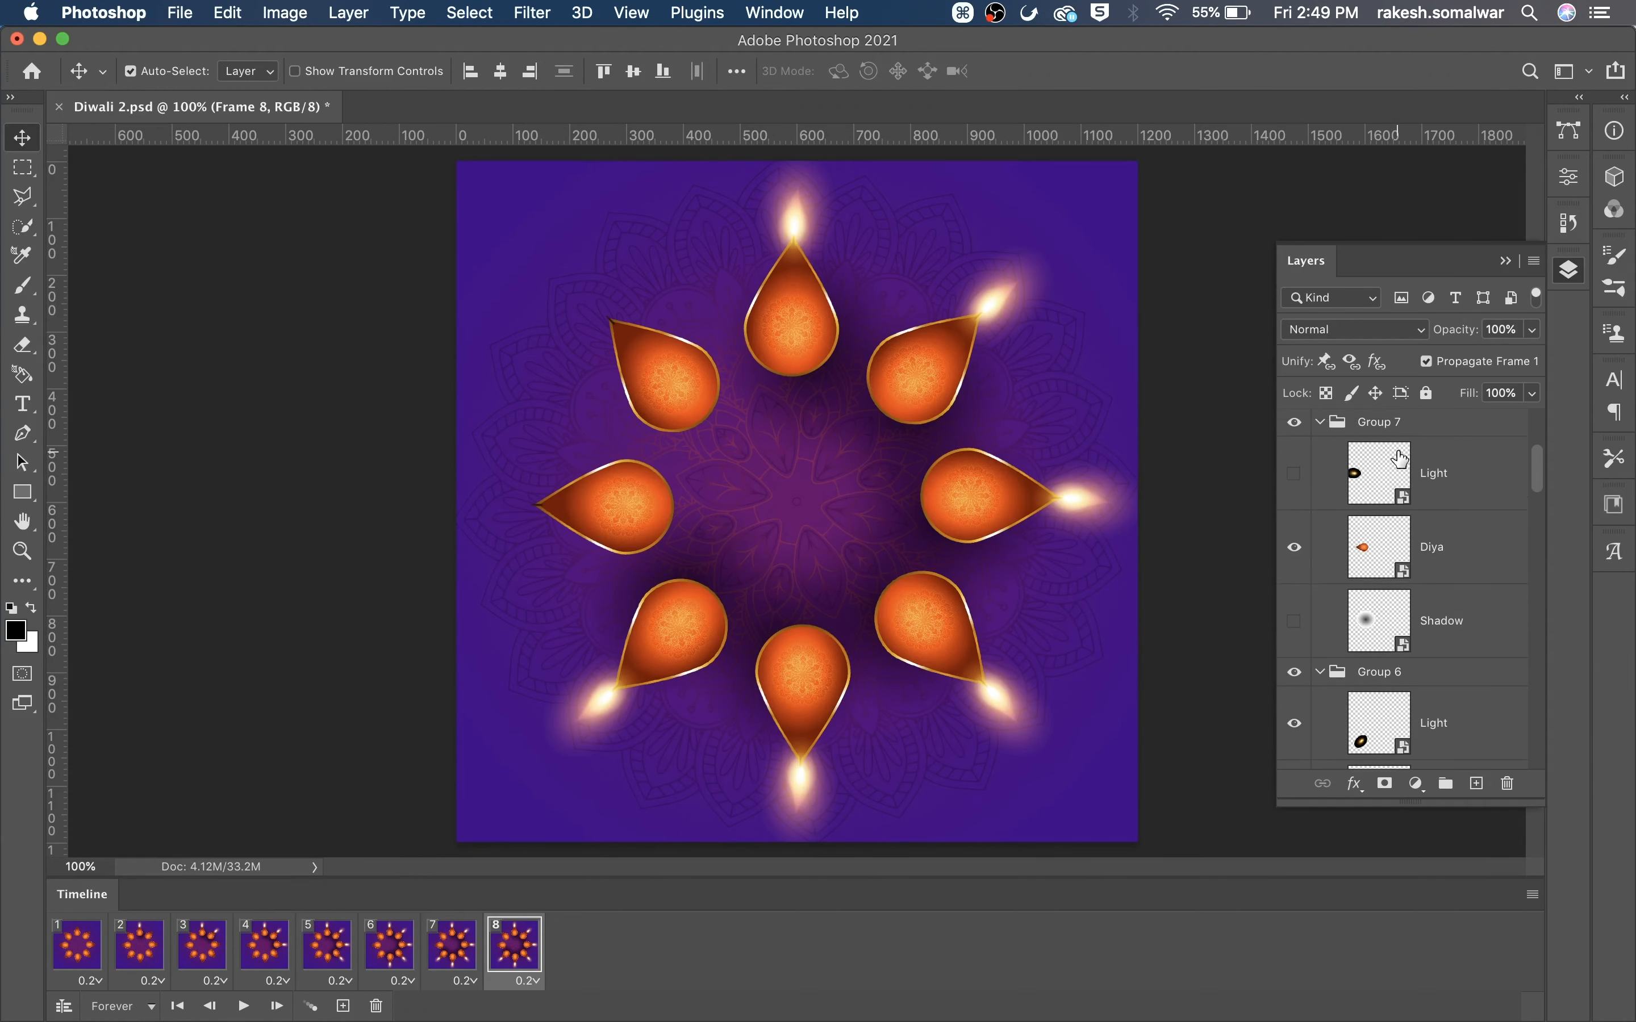
click(1292, 473)
click(1294, 621)
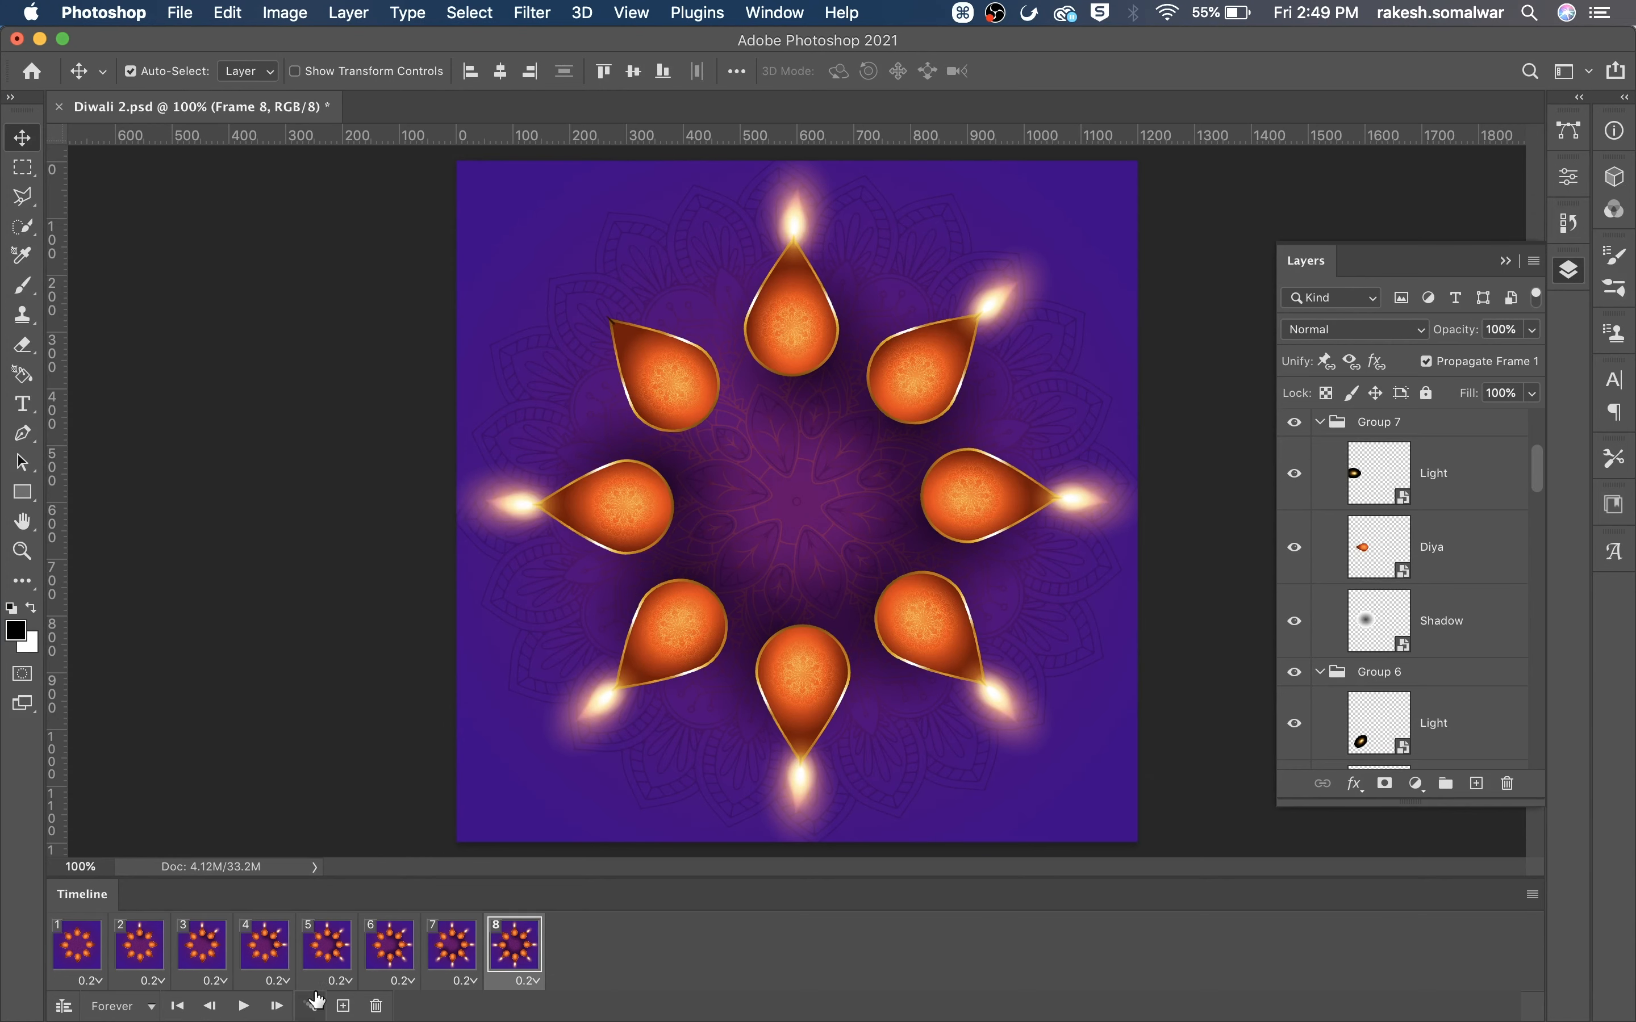
Add a ninth animation frame and show the Light and Shadow layers of Group 8 in it.
click(344, 1006)
scroll(1460, 541, down, 5)
scroll(1465, 598, up, 6)
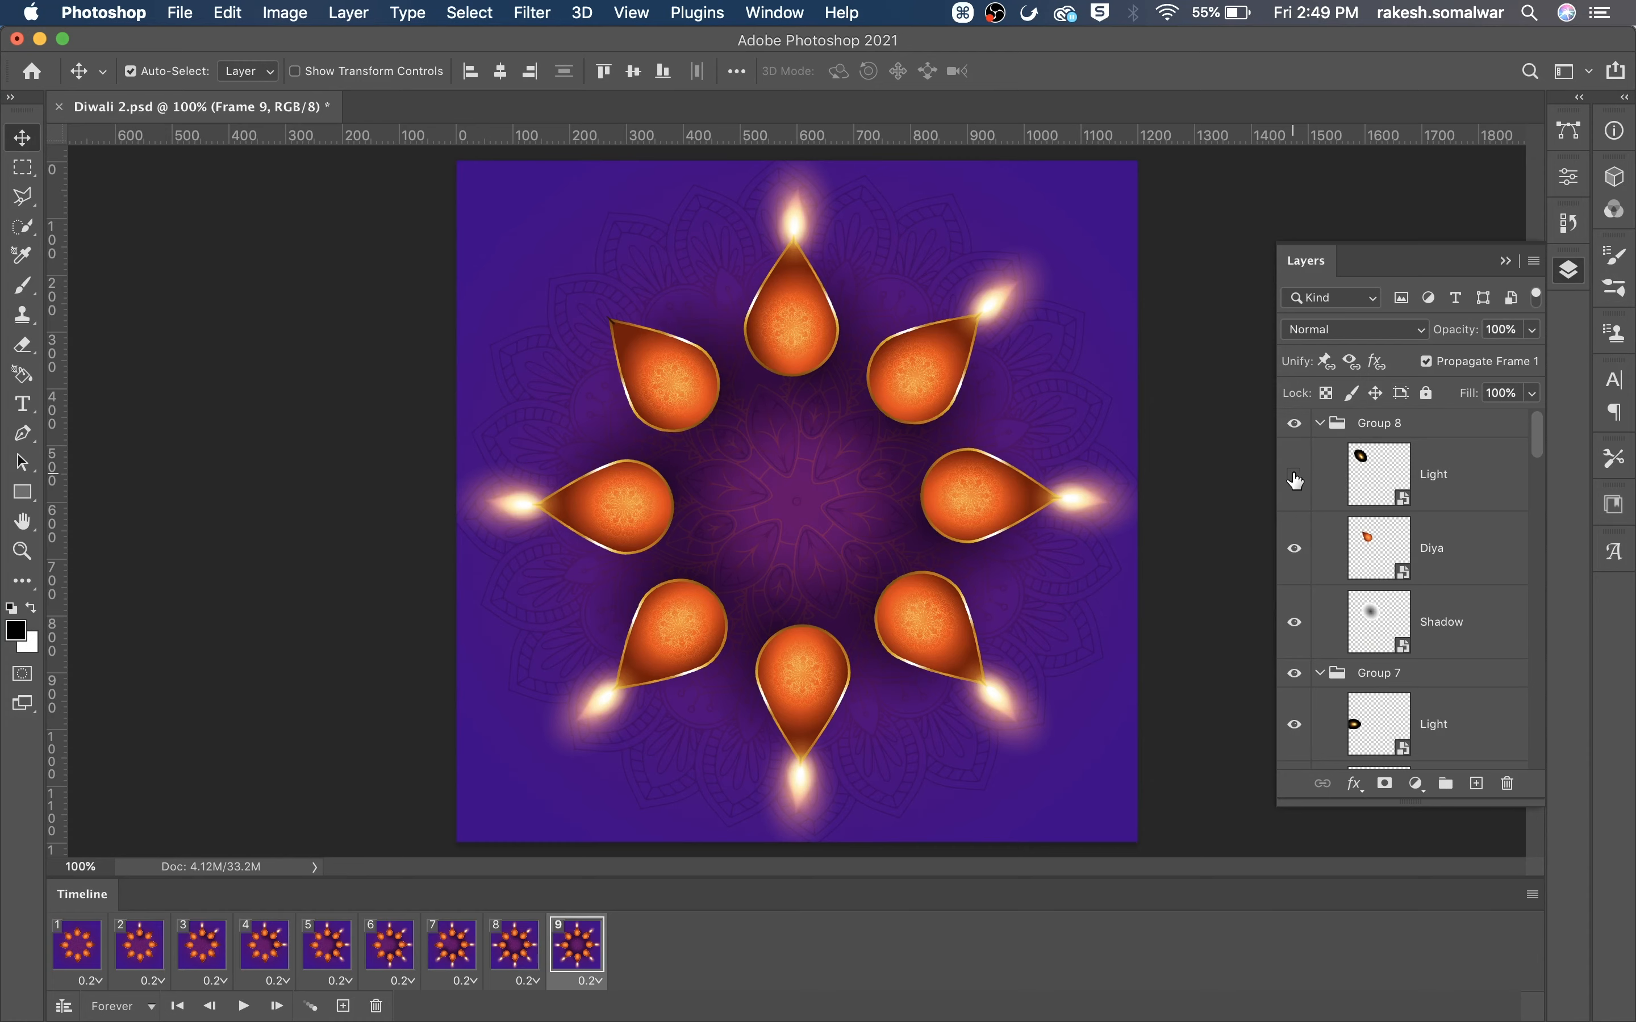
click(1294, 476)
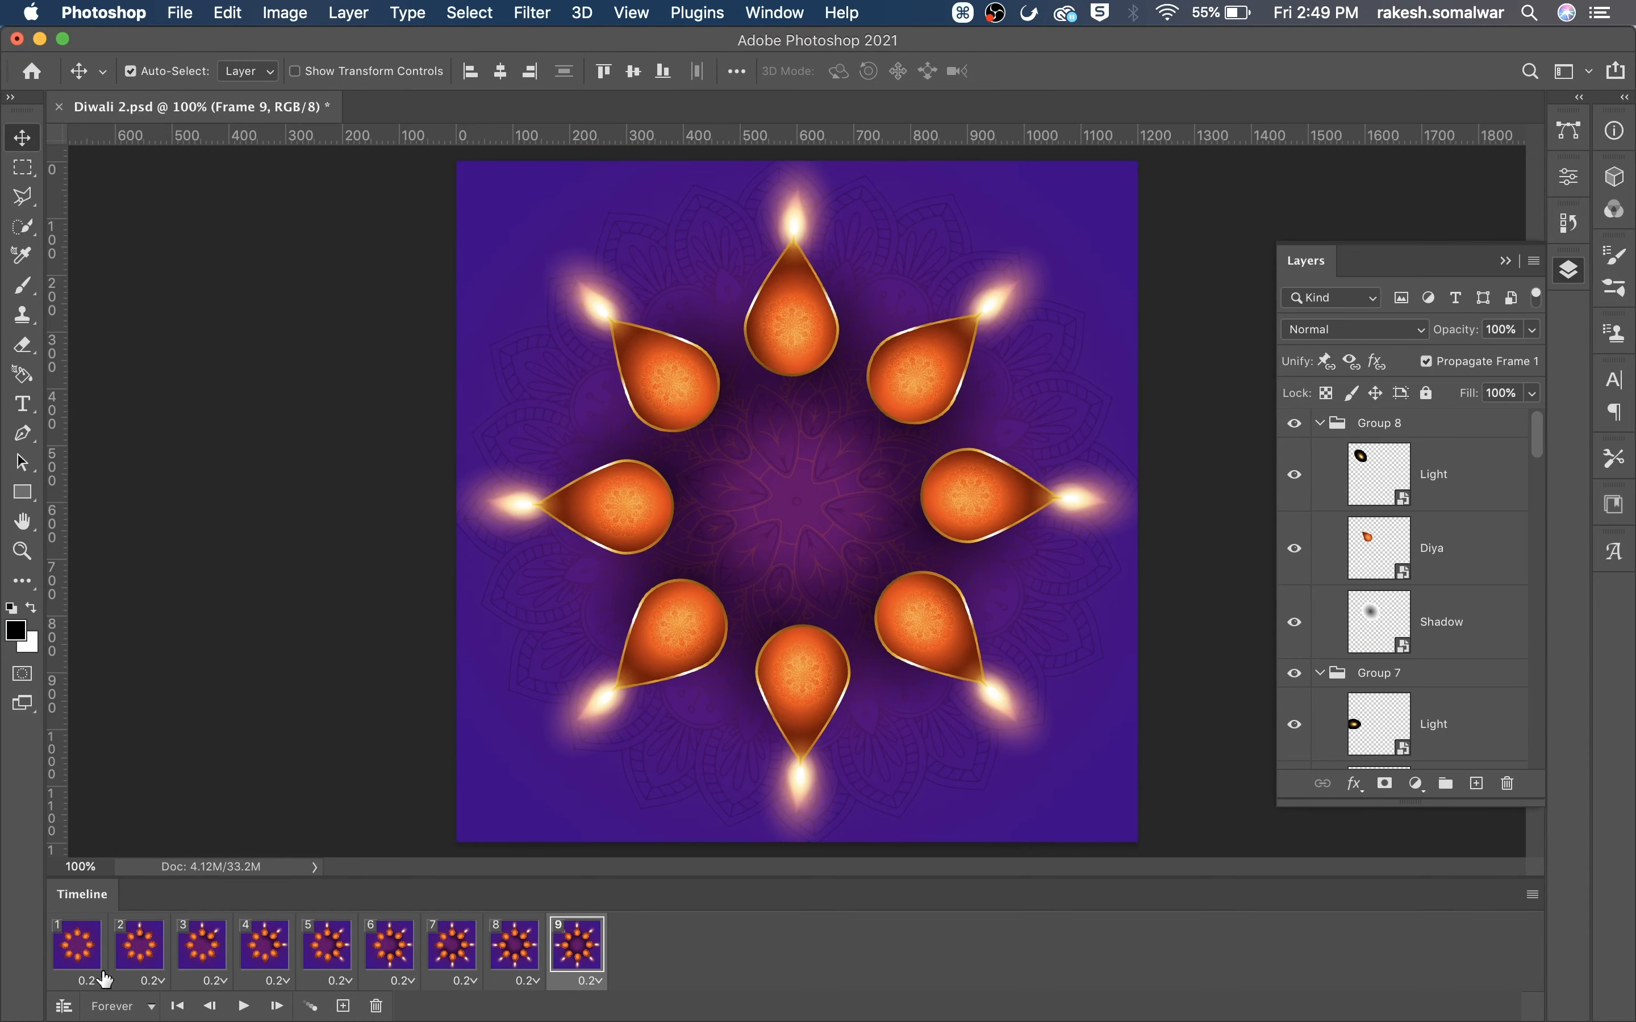
Play the animation from the first frame to preview the diyas lighting up, and stop it.
click(78, 944)
click(244, 1005)
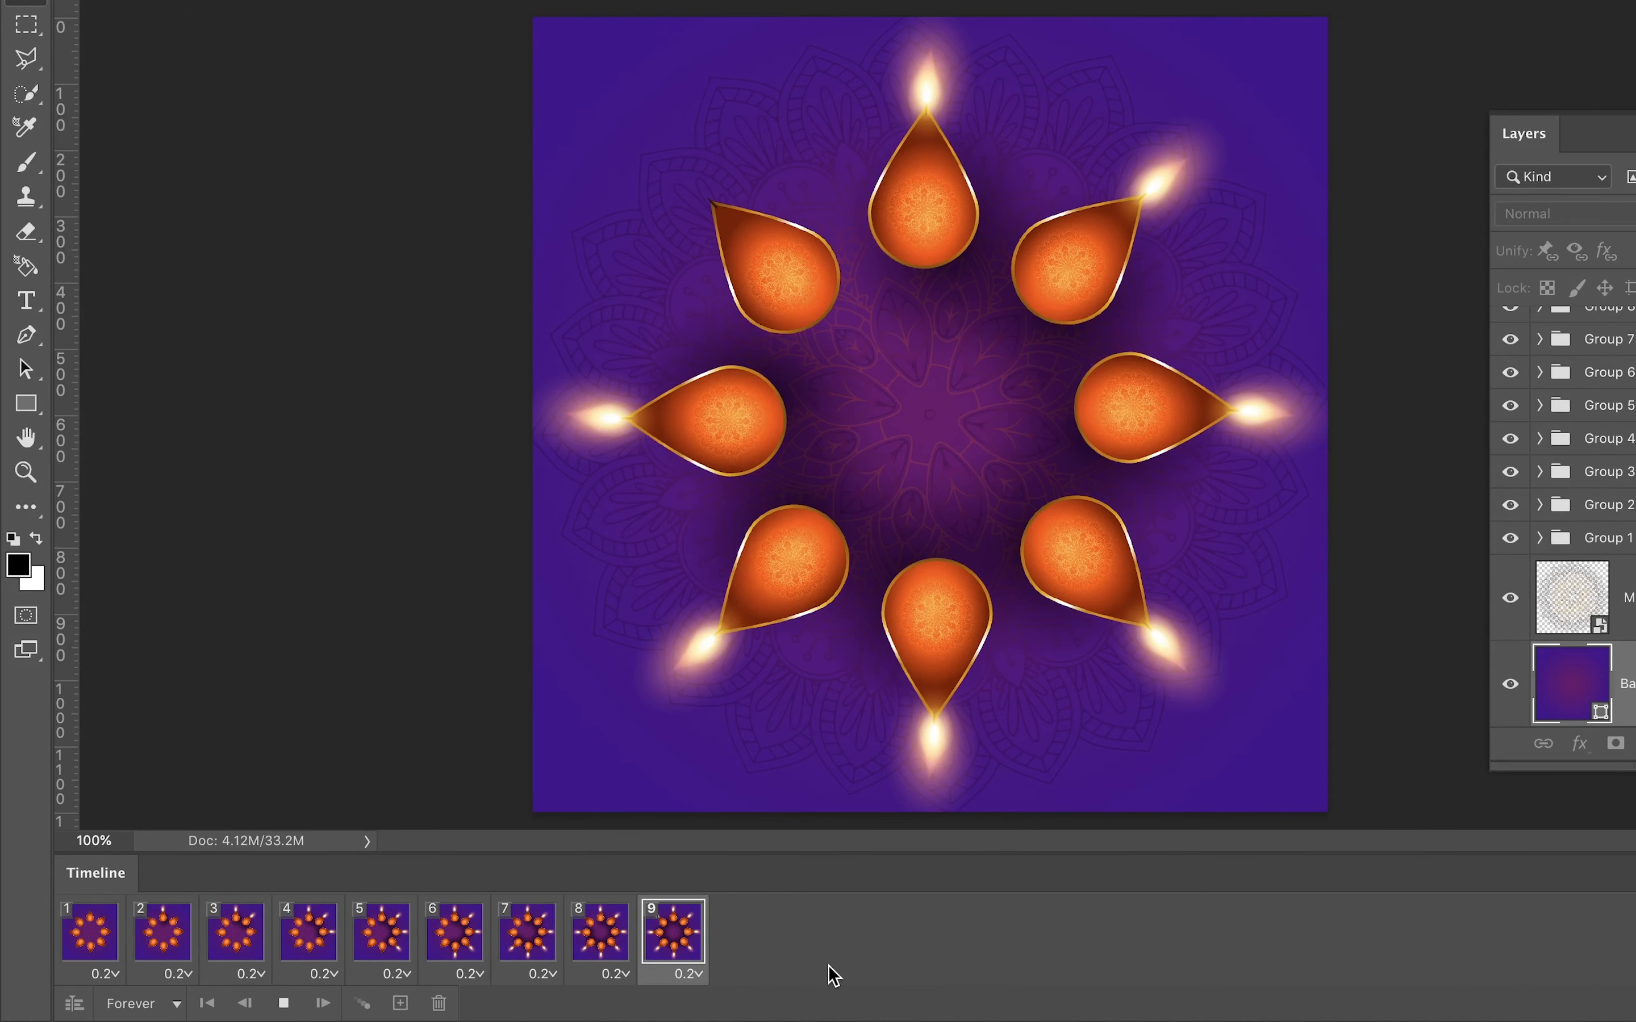
key(space)
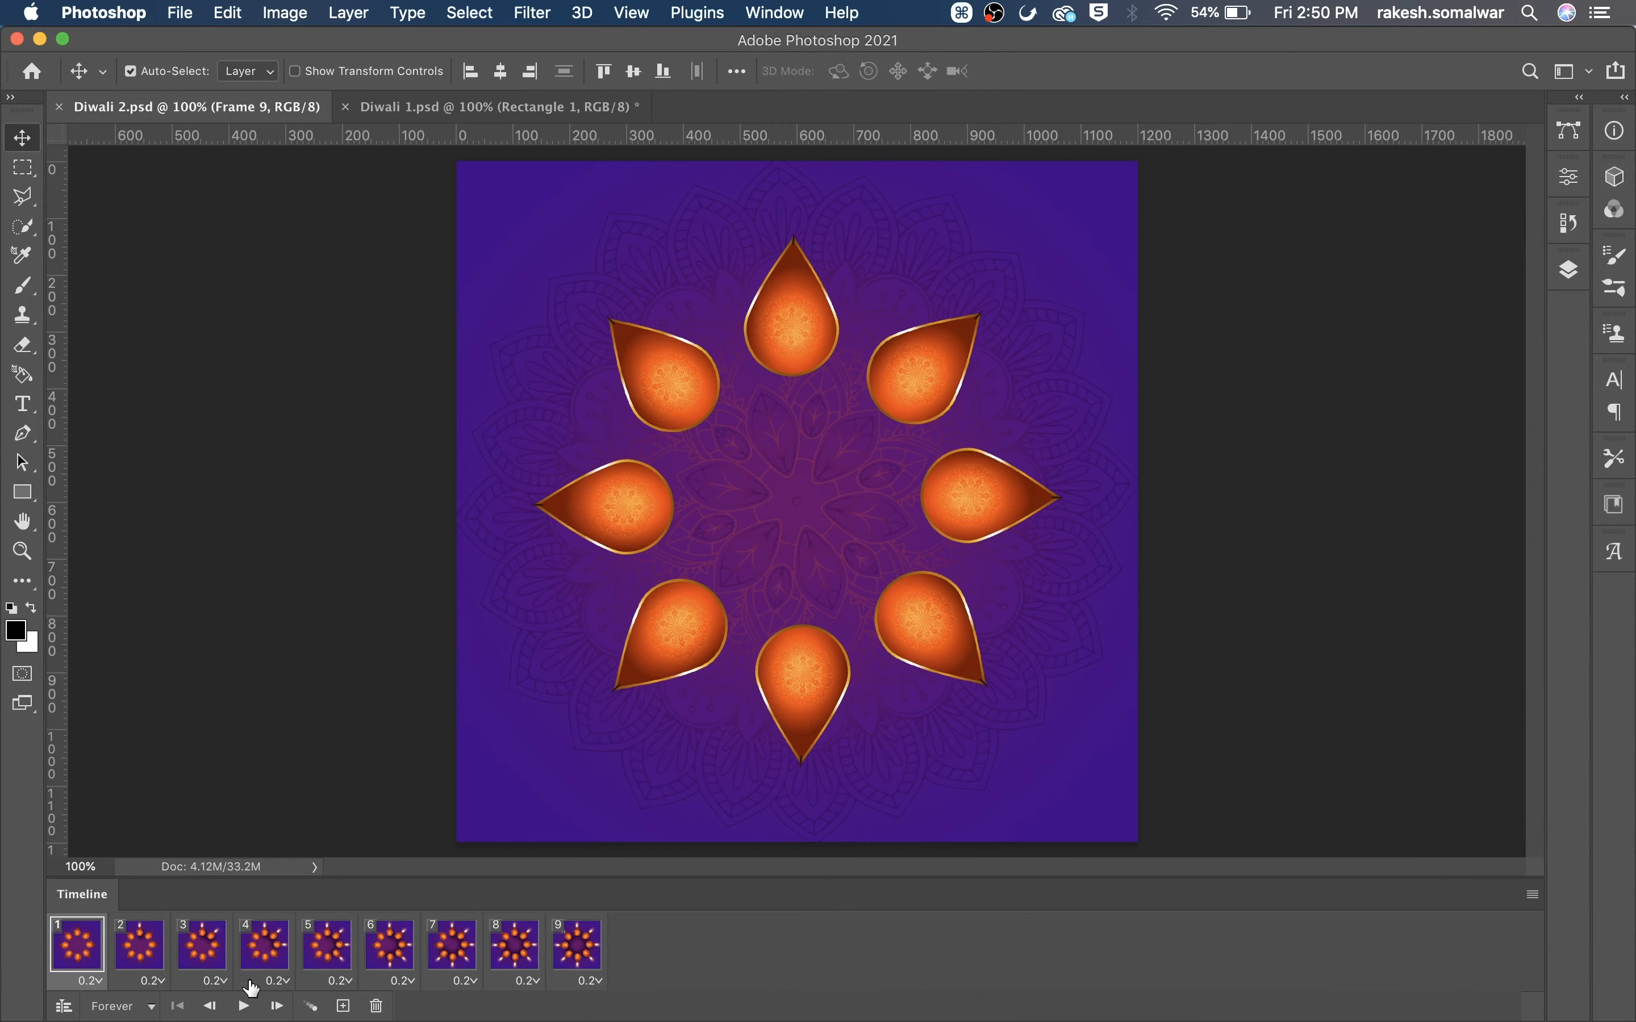
Examine which diyas are lit in each of frames 2 through 9, and return to frame 1.
click(139, 955)
click(202, 950)
click(265, 950)
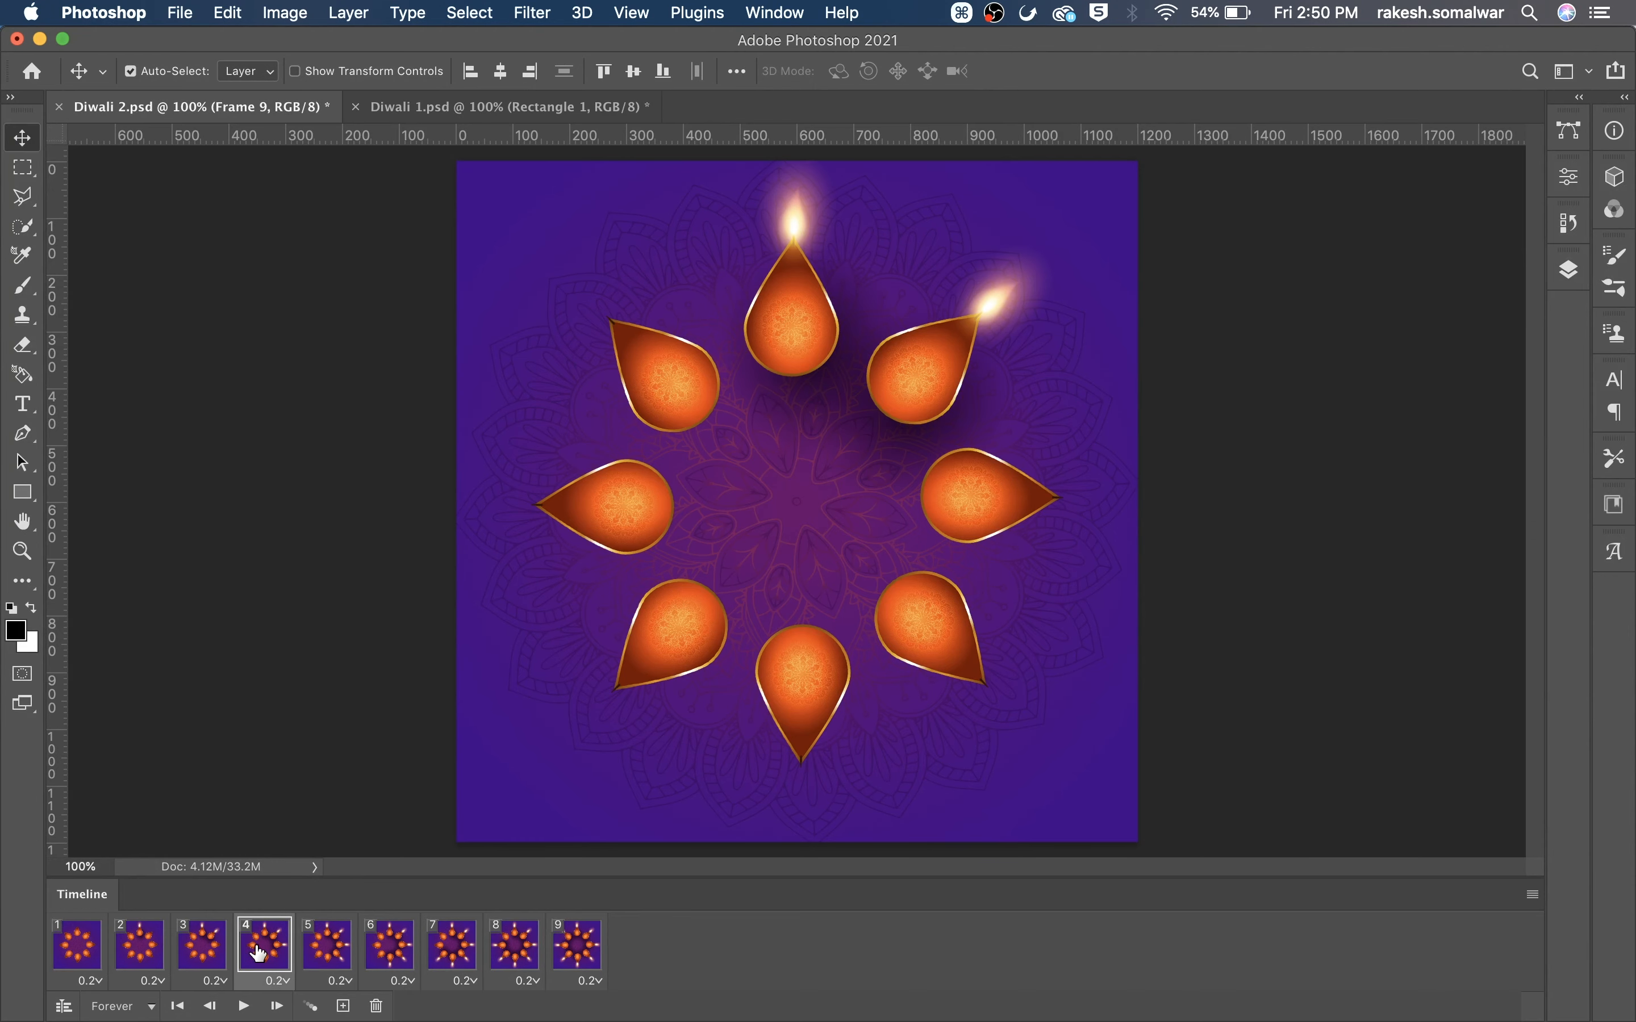
click(315, 950)
click(384, 947)
click(451, 947)
click(515, 947)
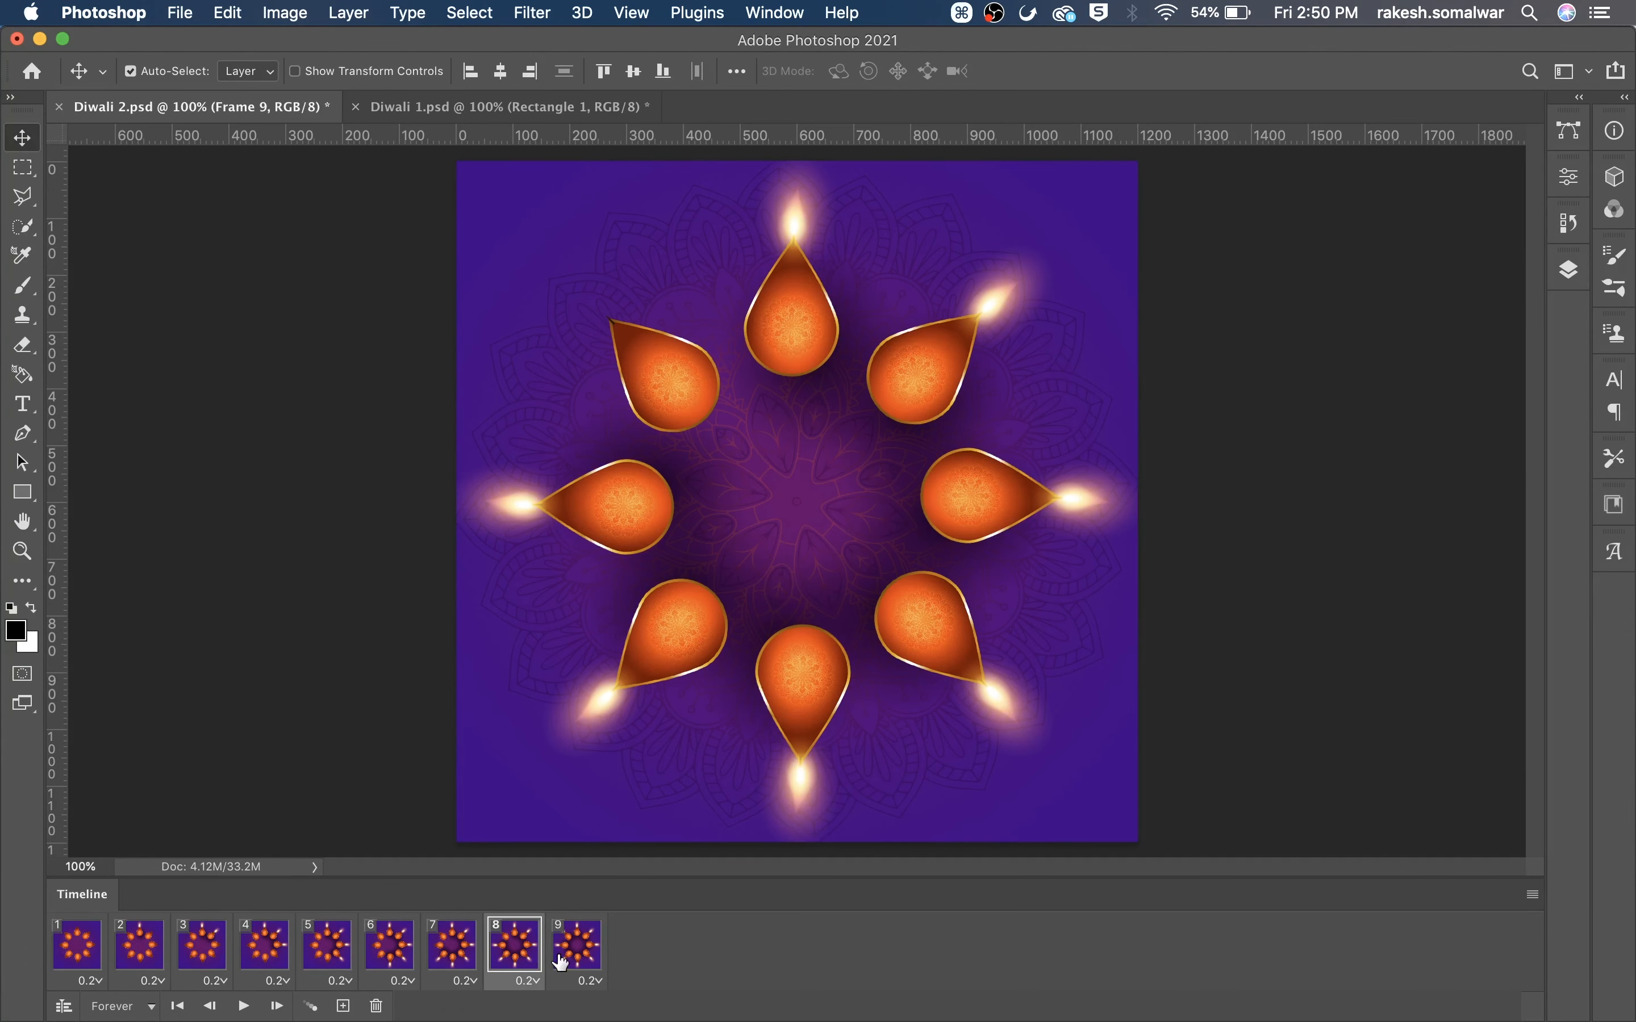
click(573, 956)
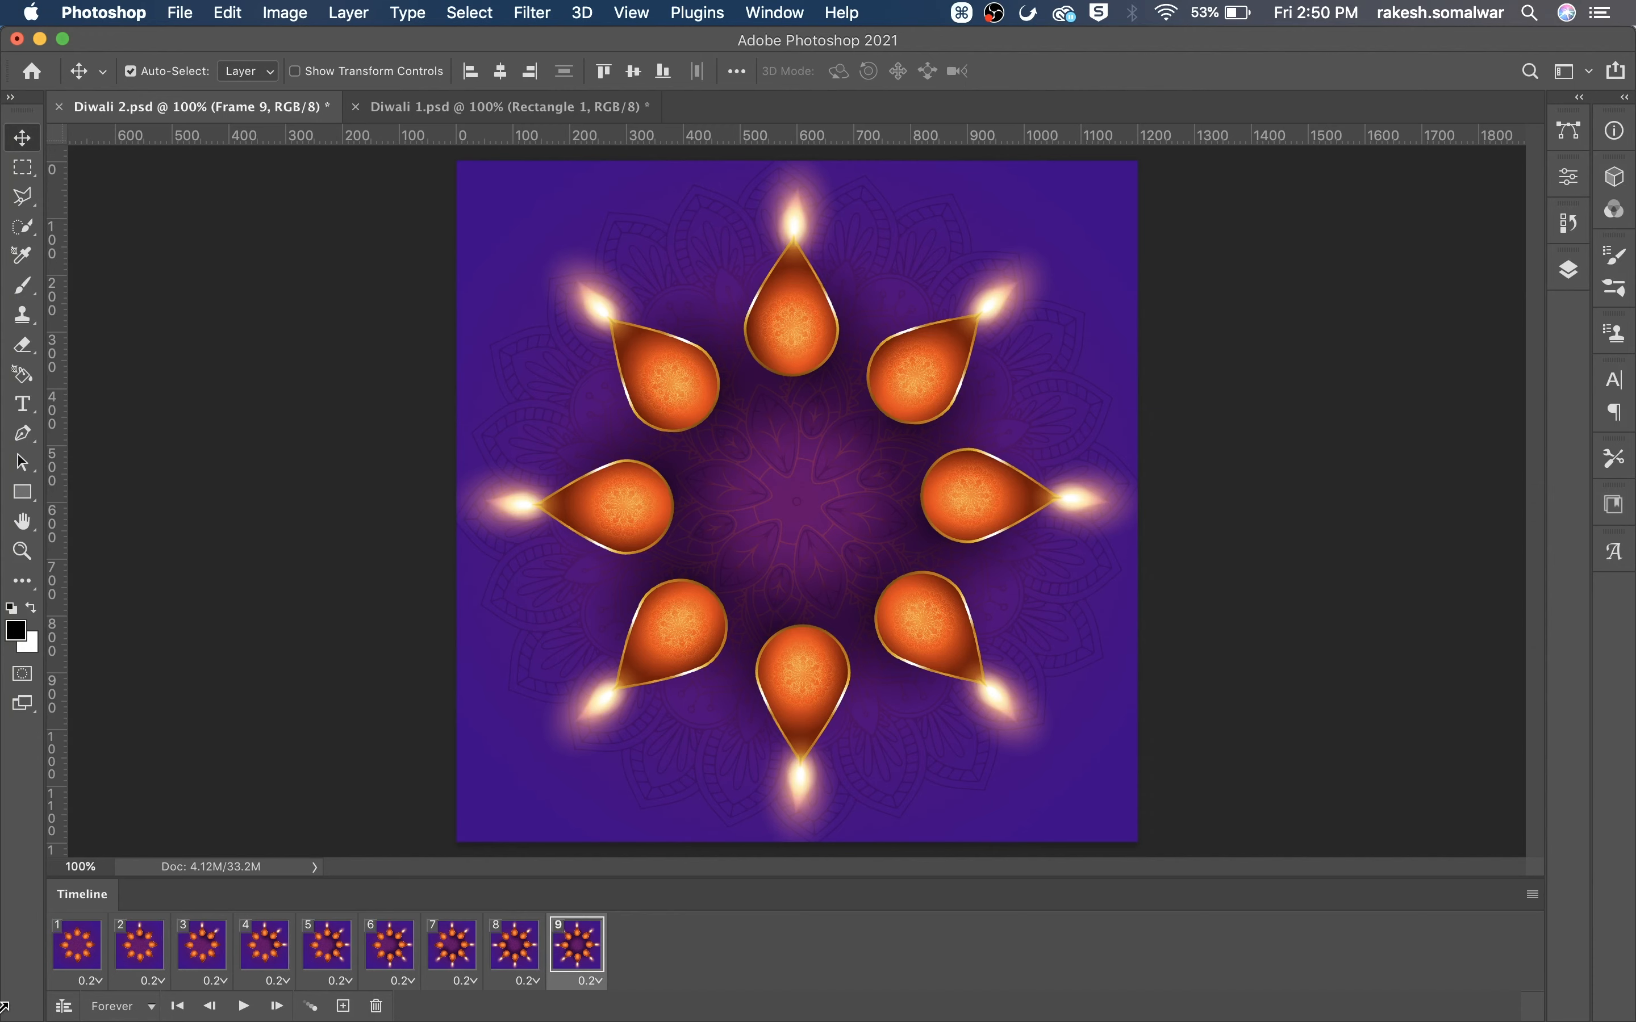
click(73, 953)
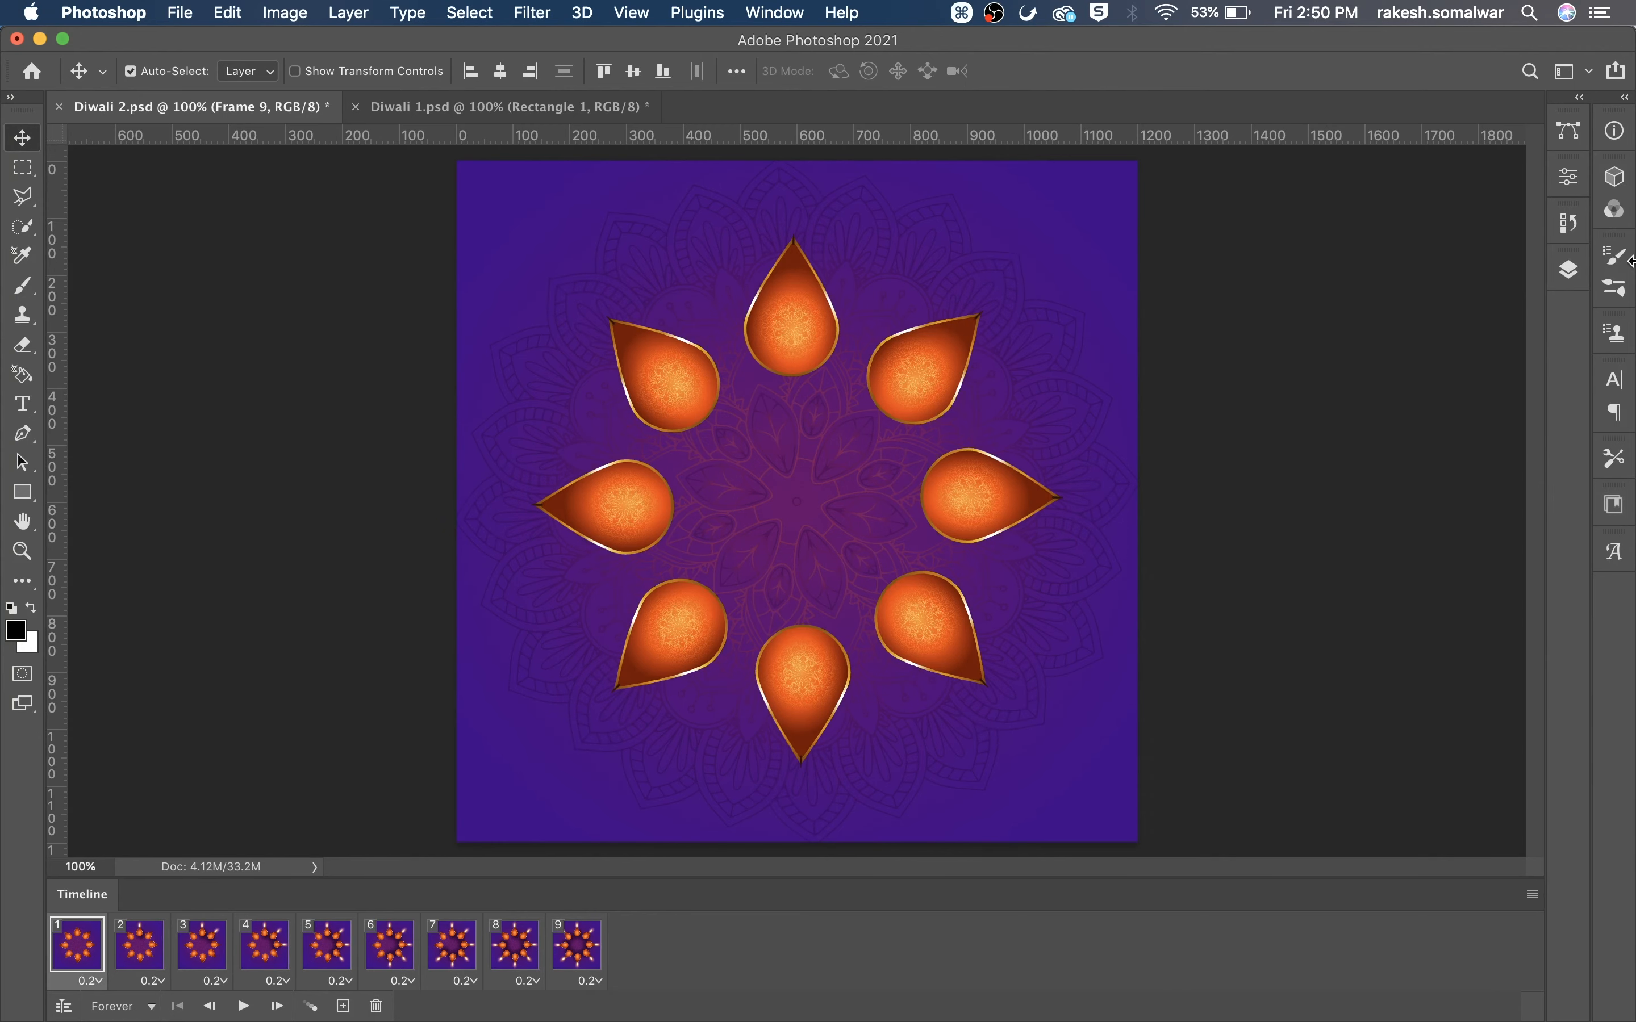
Open the layer list and collapse all the expanded diya groups from Group 1 to Group 8.
click(1571, 272)
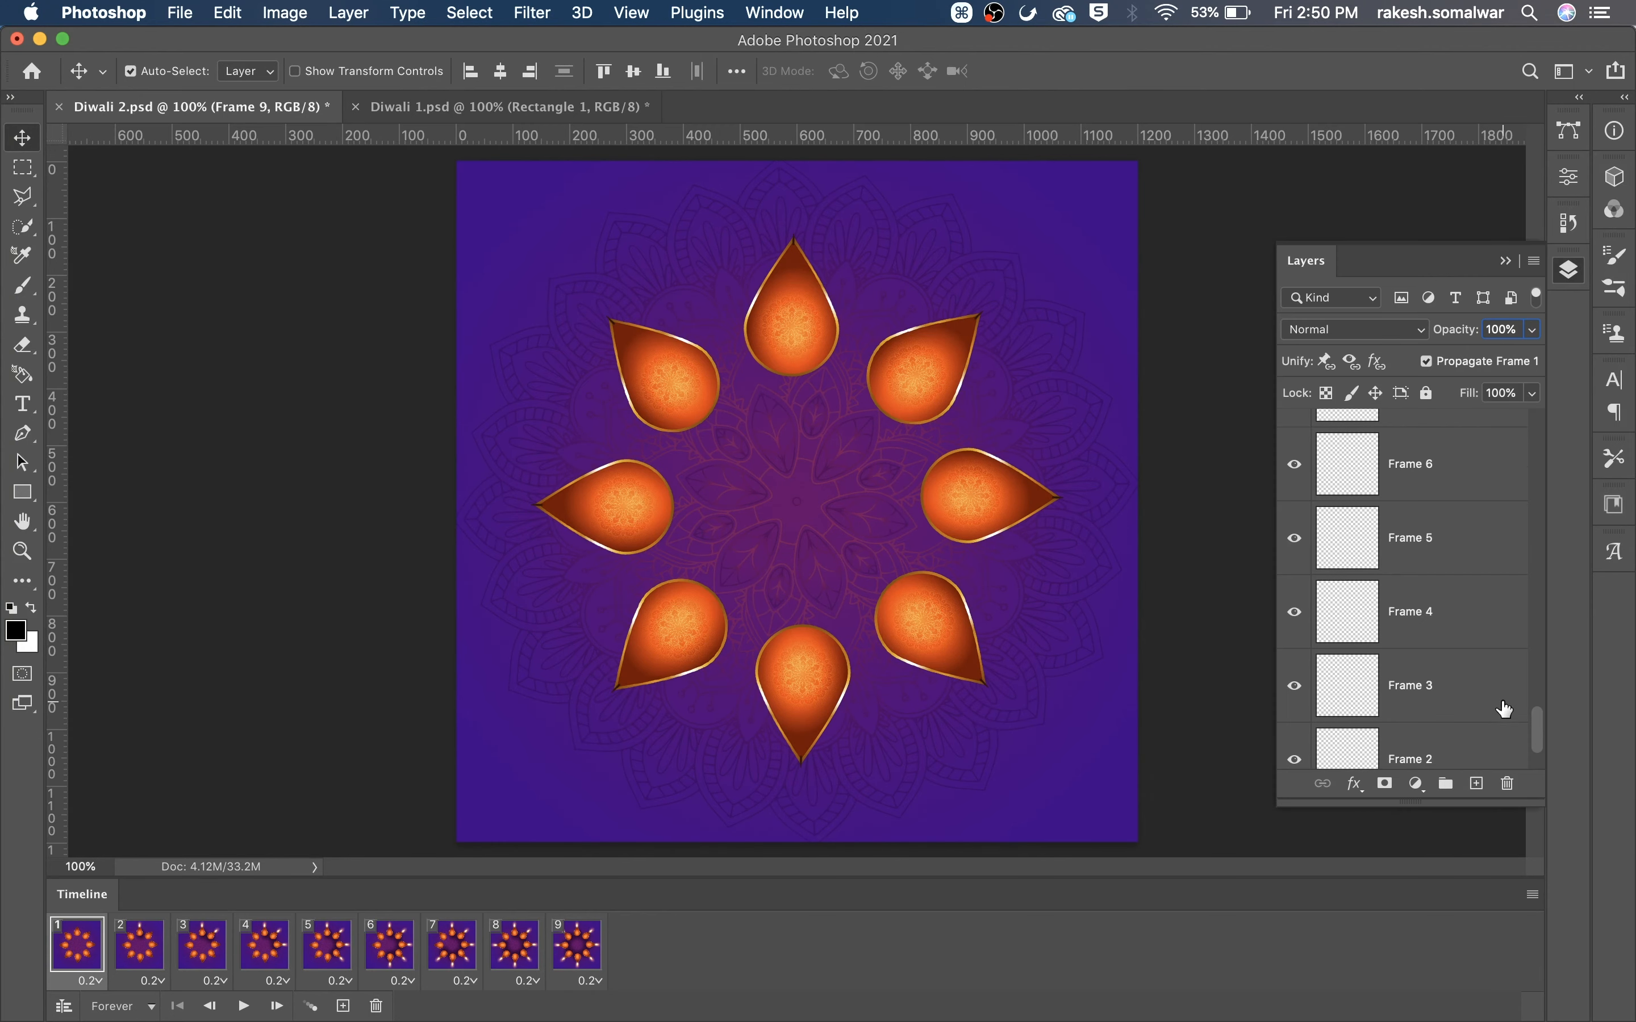
scroll(1505, 707, up, 5)
scroll(1471, 631, up, 5)
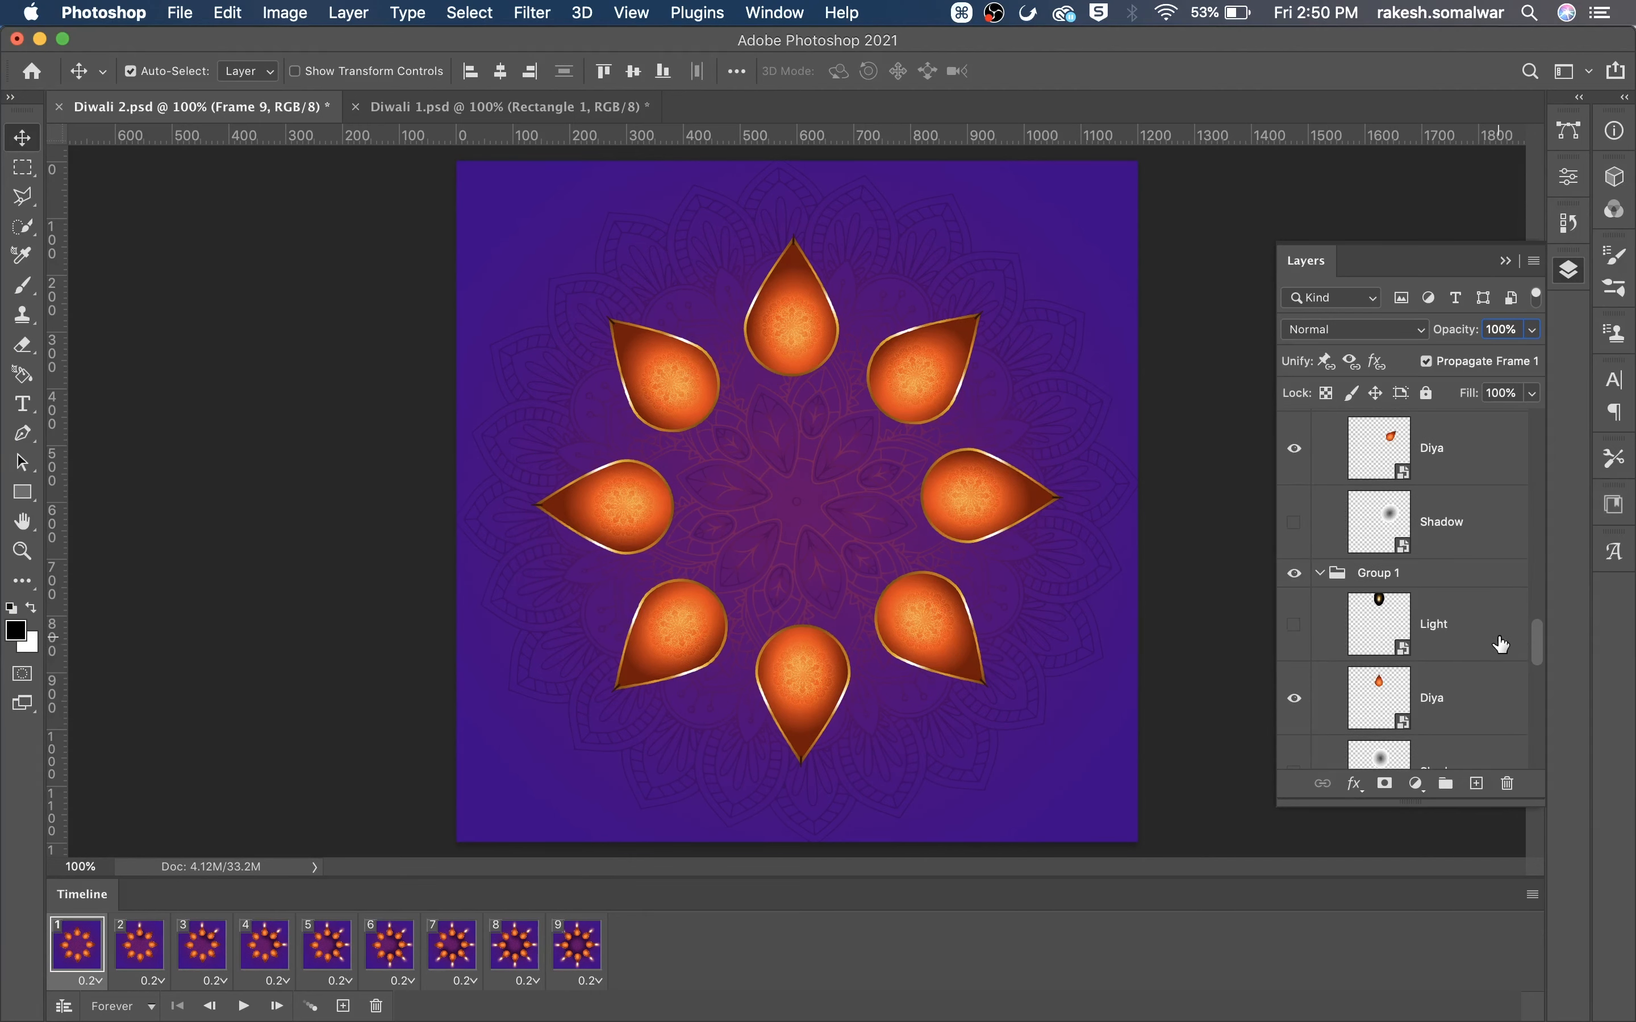
click(1323, 575)
scroll(1329, 629, up, 5)
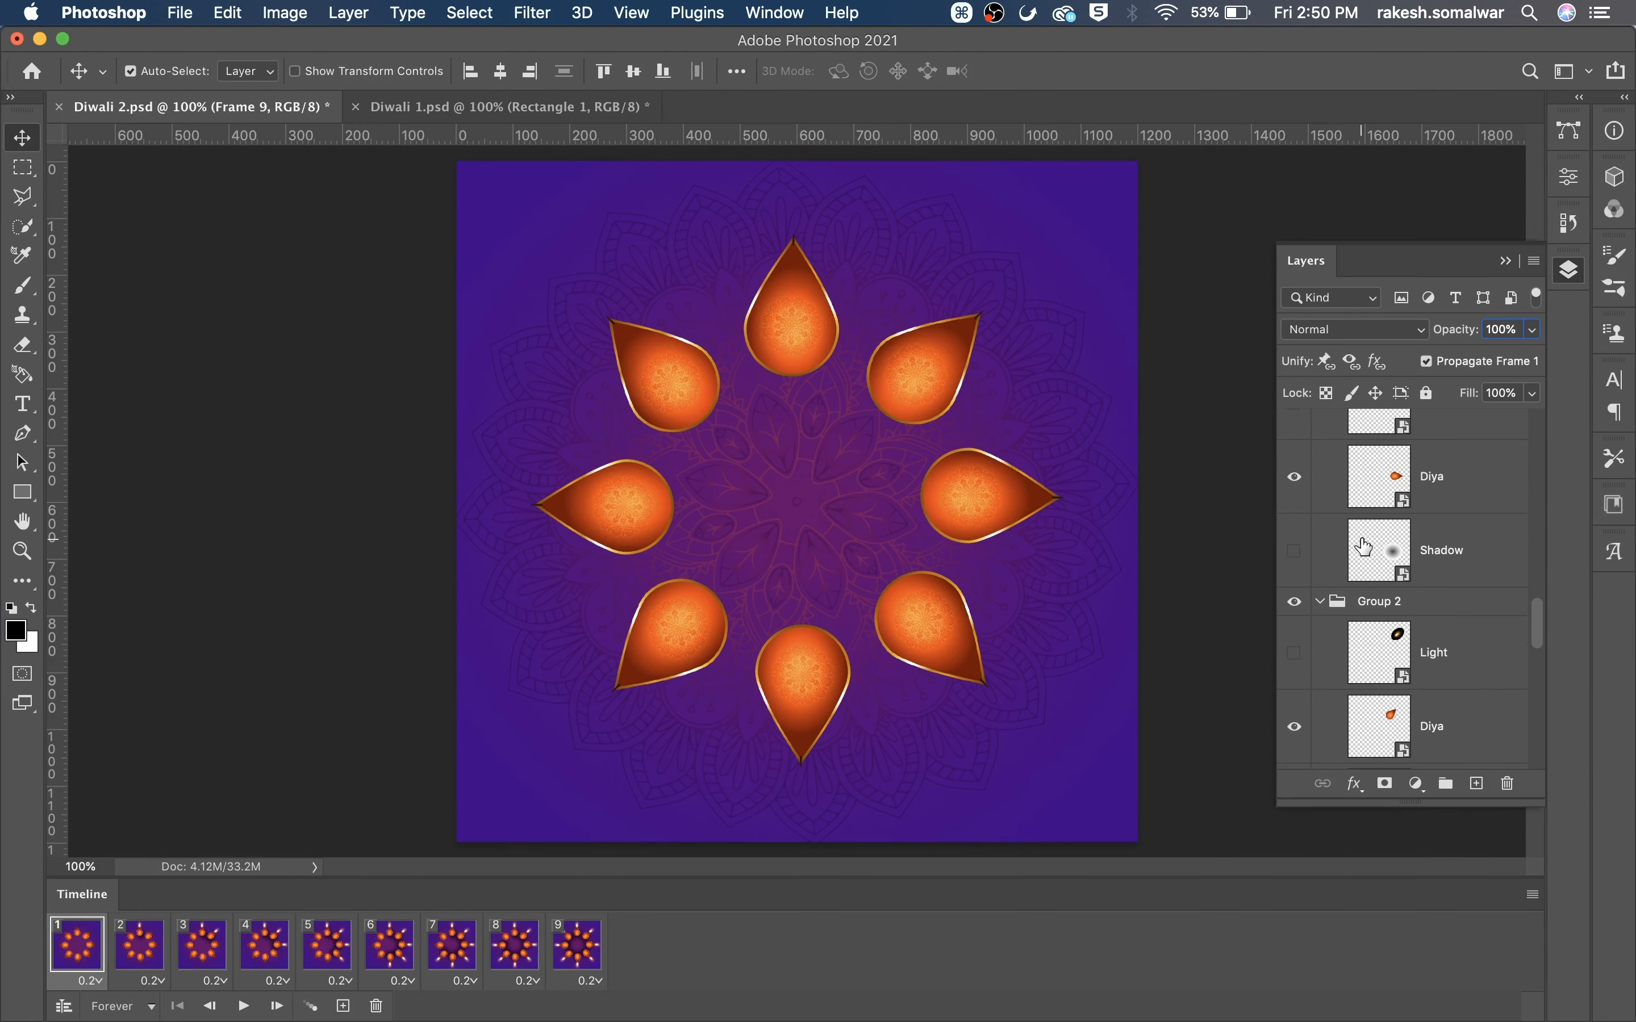
click(1320, 678)
scroll(1322, 676, down, 5)
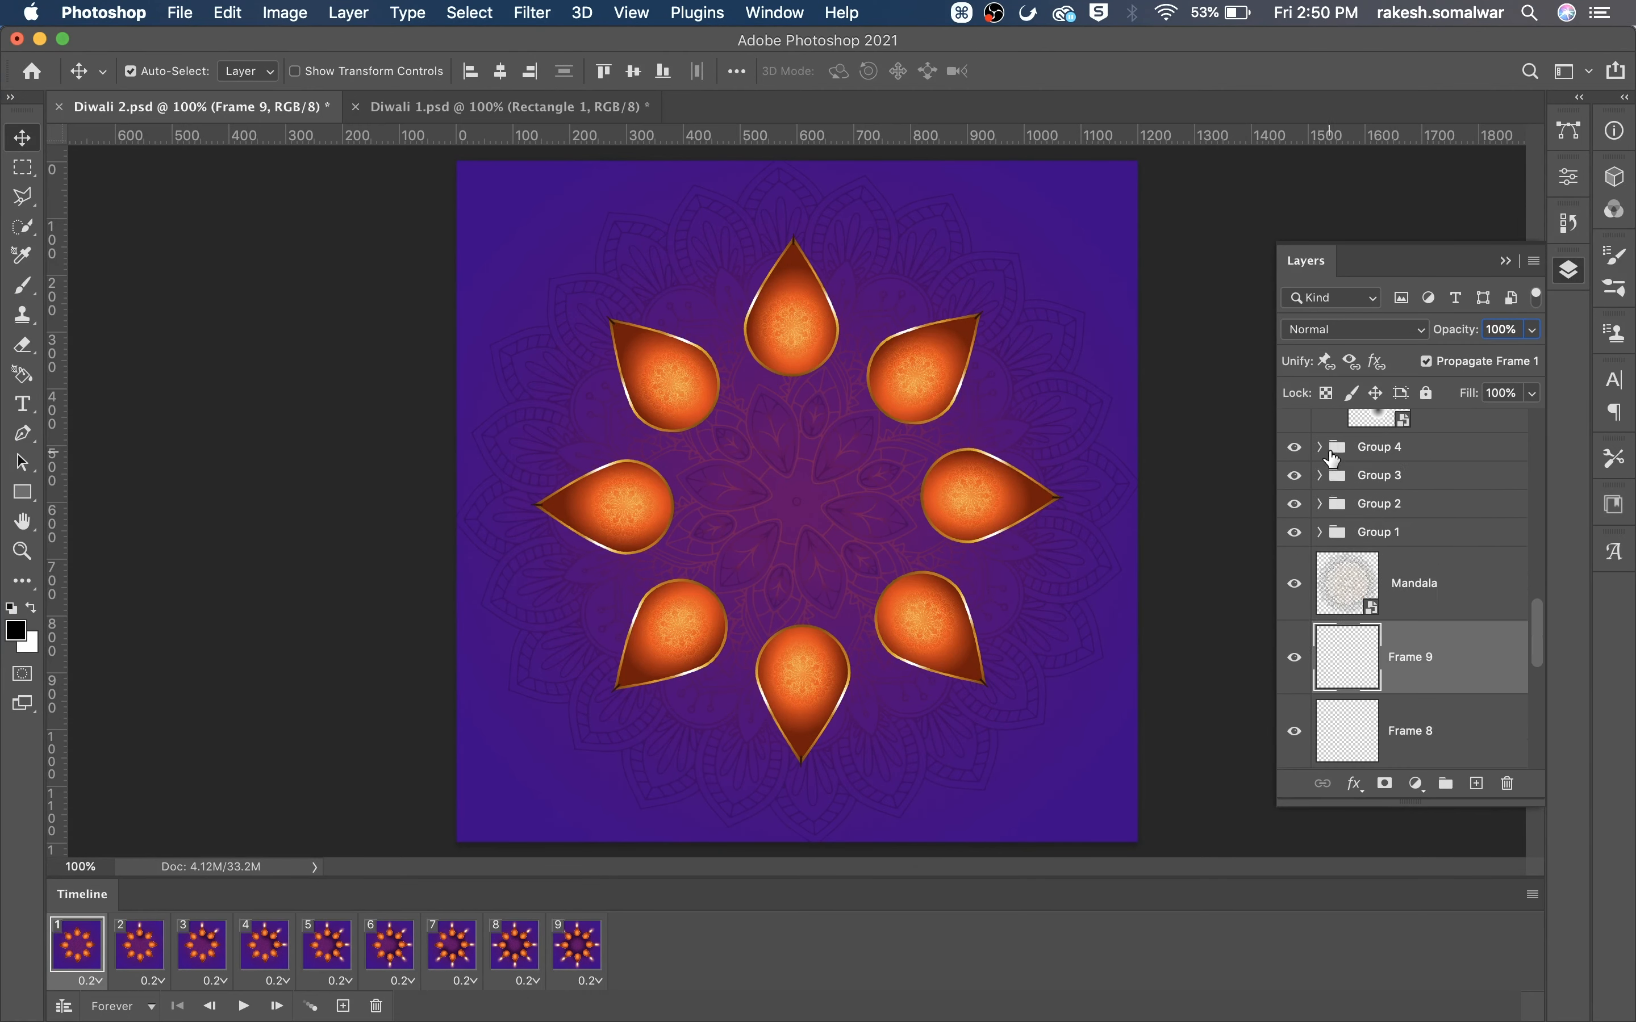
scroll(1325, 575, up, 3)
scroll(1322, 528, up, 5)
click(1320, 472)
scroll(1322, 500, up, 5)
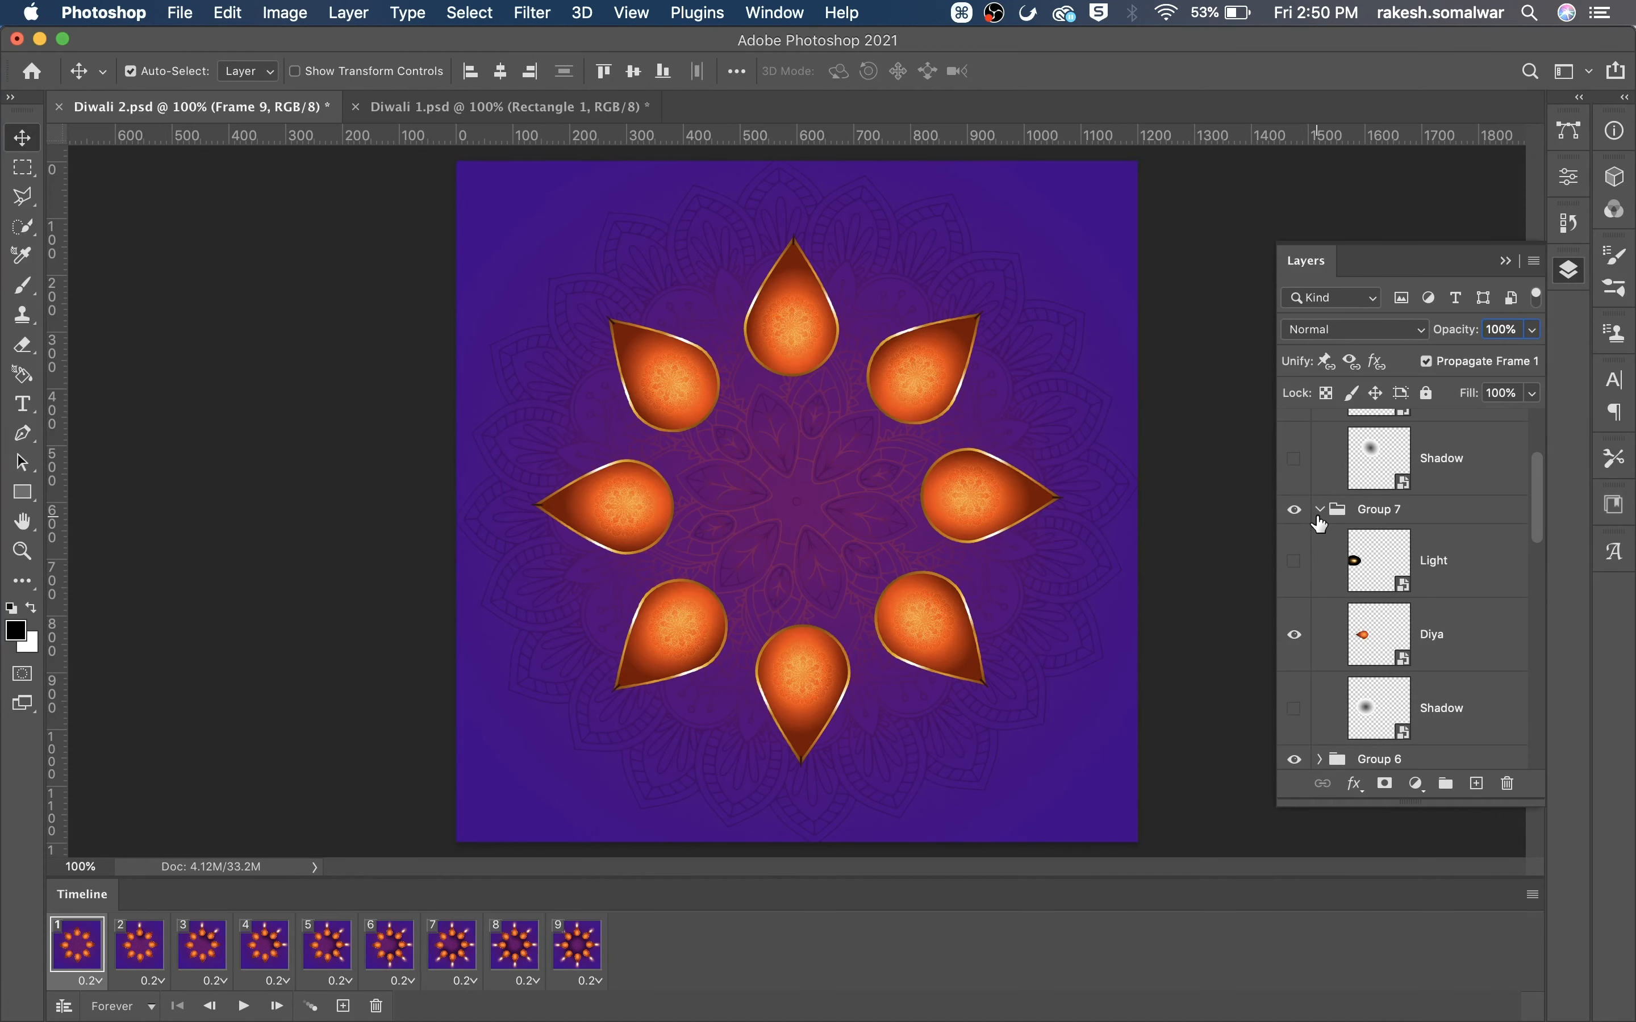
click(1319, 510)
scroll(1326, 493, up, 4)
click(1320, 425)
scroll(1453, 595, down, 2)
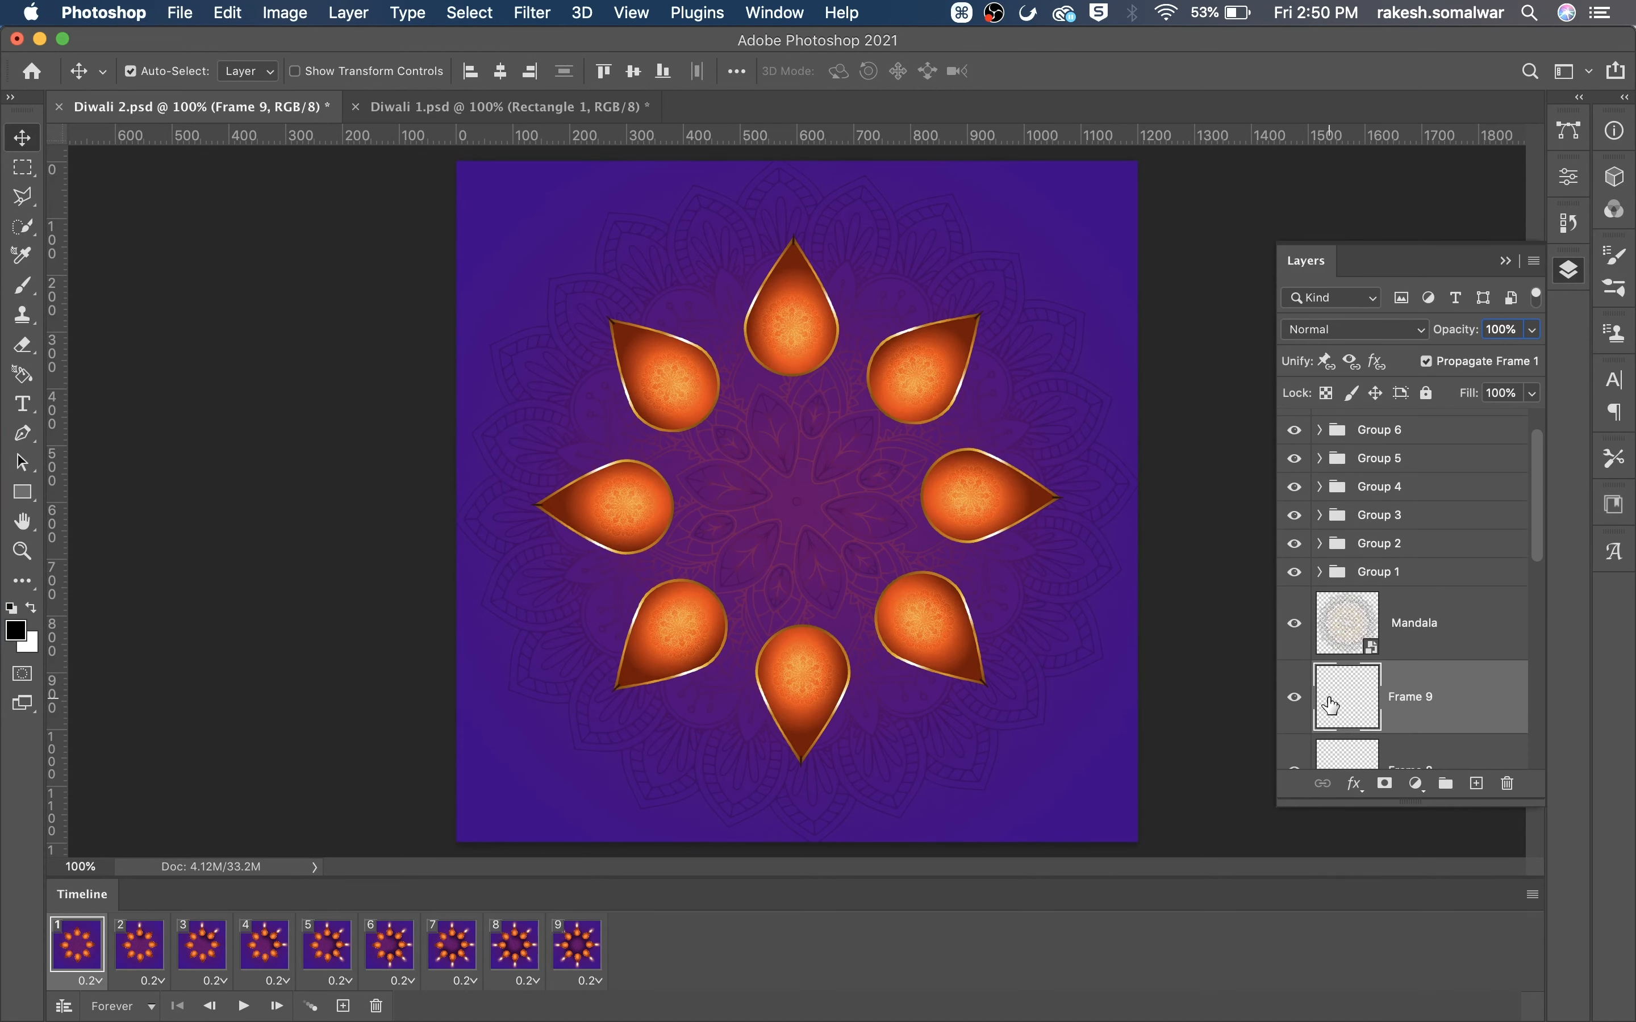
Check the empty frame layers below the Mandala layer by toggling the visibility of the Frame 9 layer.
click(1295, 697)
click(1296, 696)
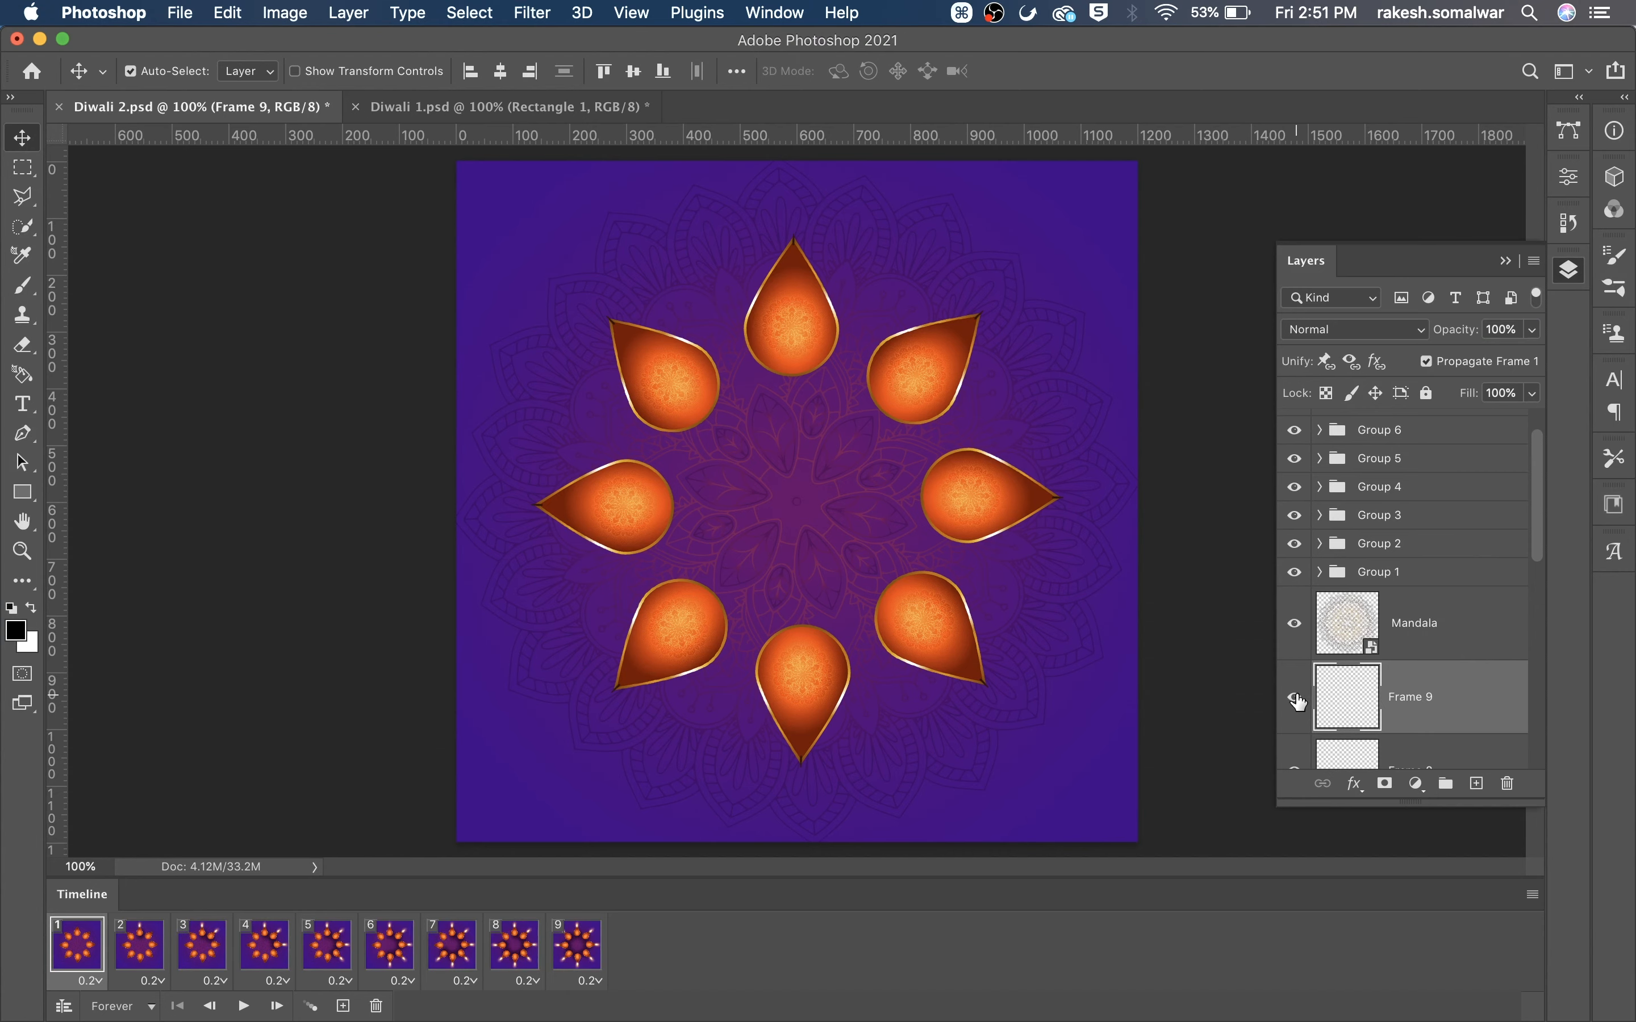
scroll(1419, 683, down, 5)
scroll(1464, 595, up, 5)
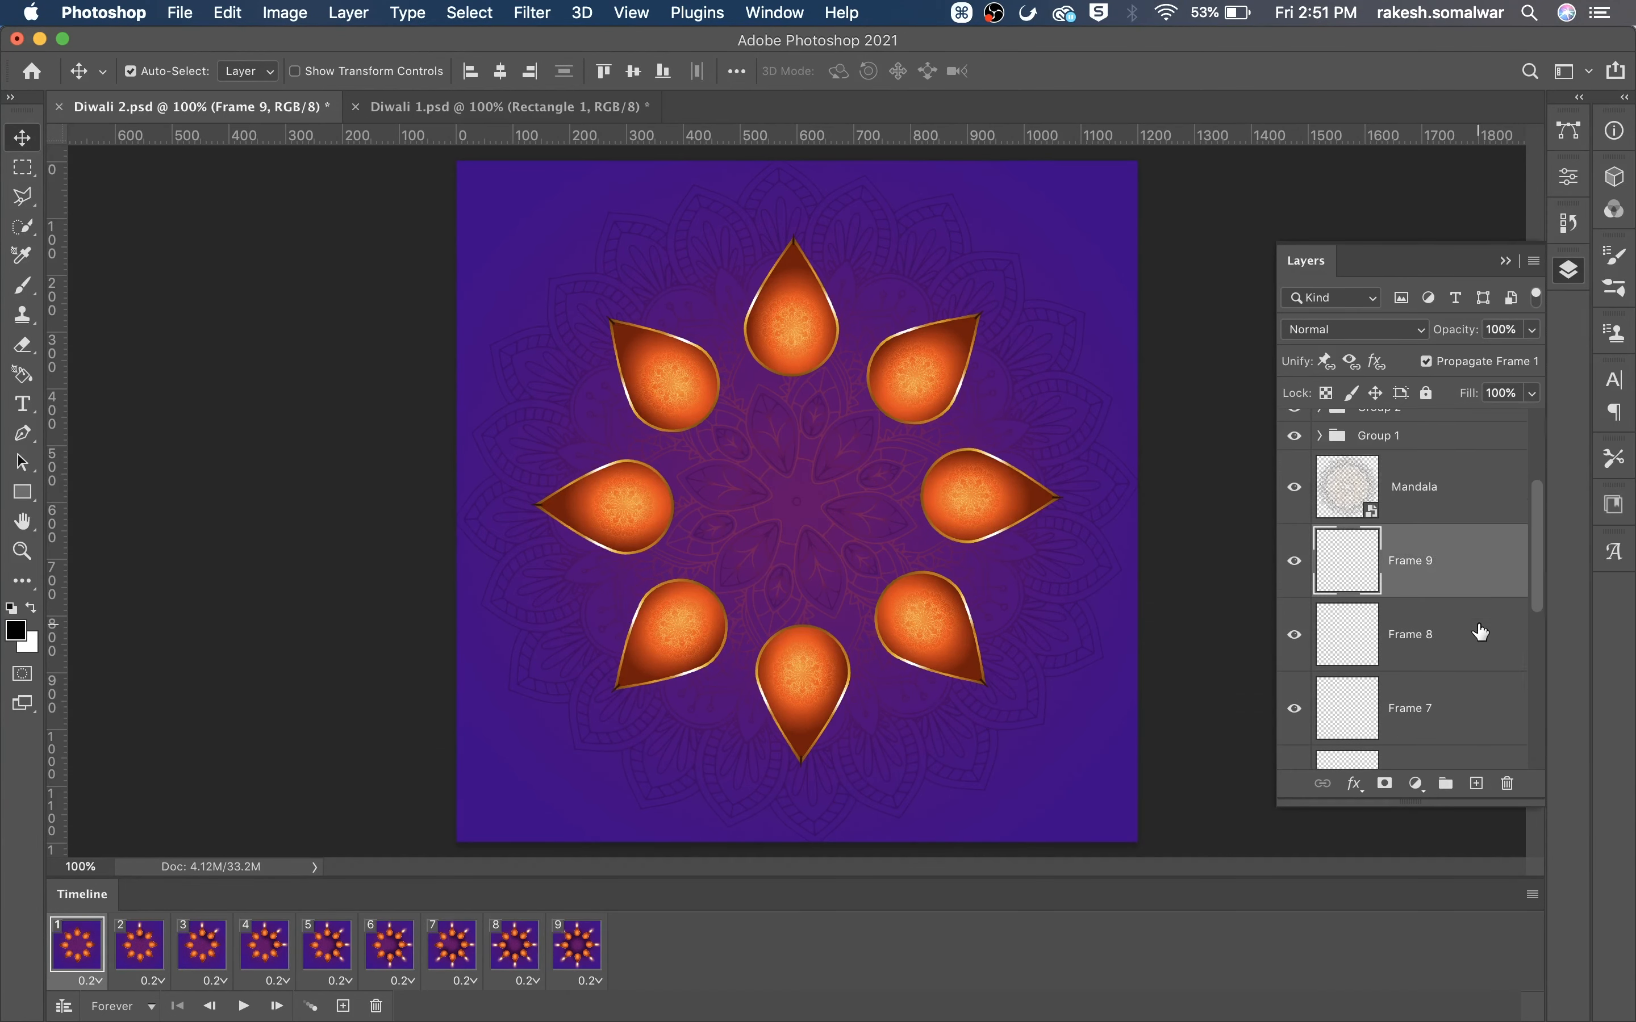
Turn off Create New Layer for Each New Frame and delete the empty layers Frame 2 through Frame 9.
click(1534, 895)
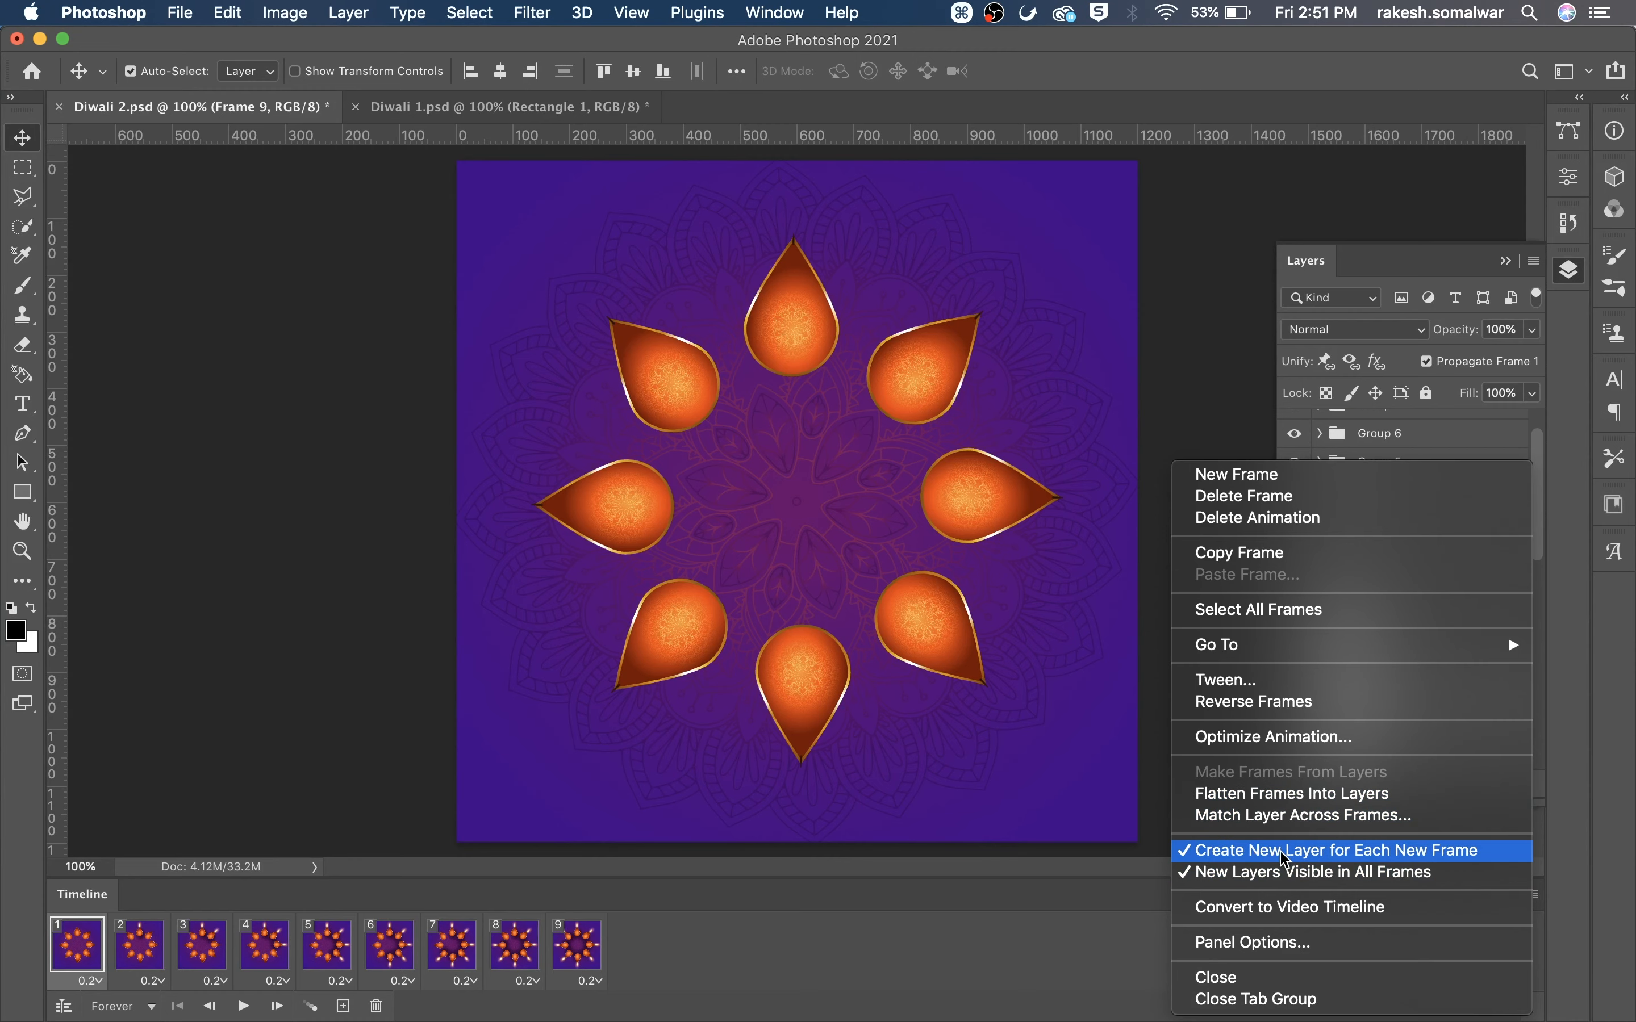
click(1191, 853)
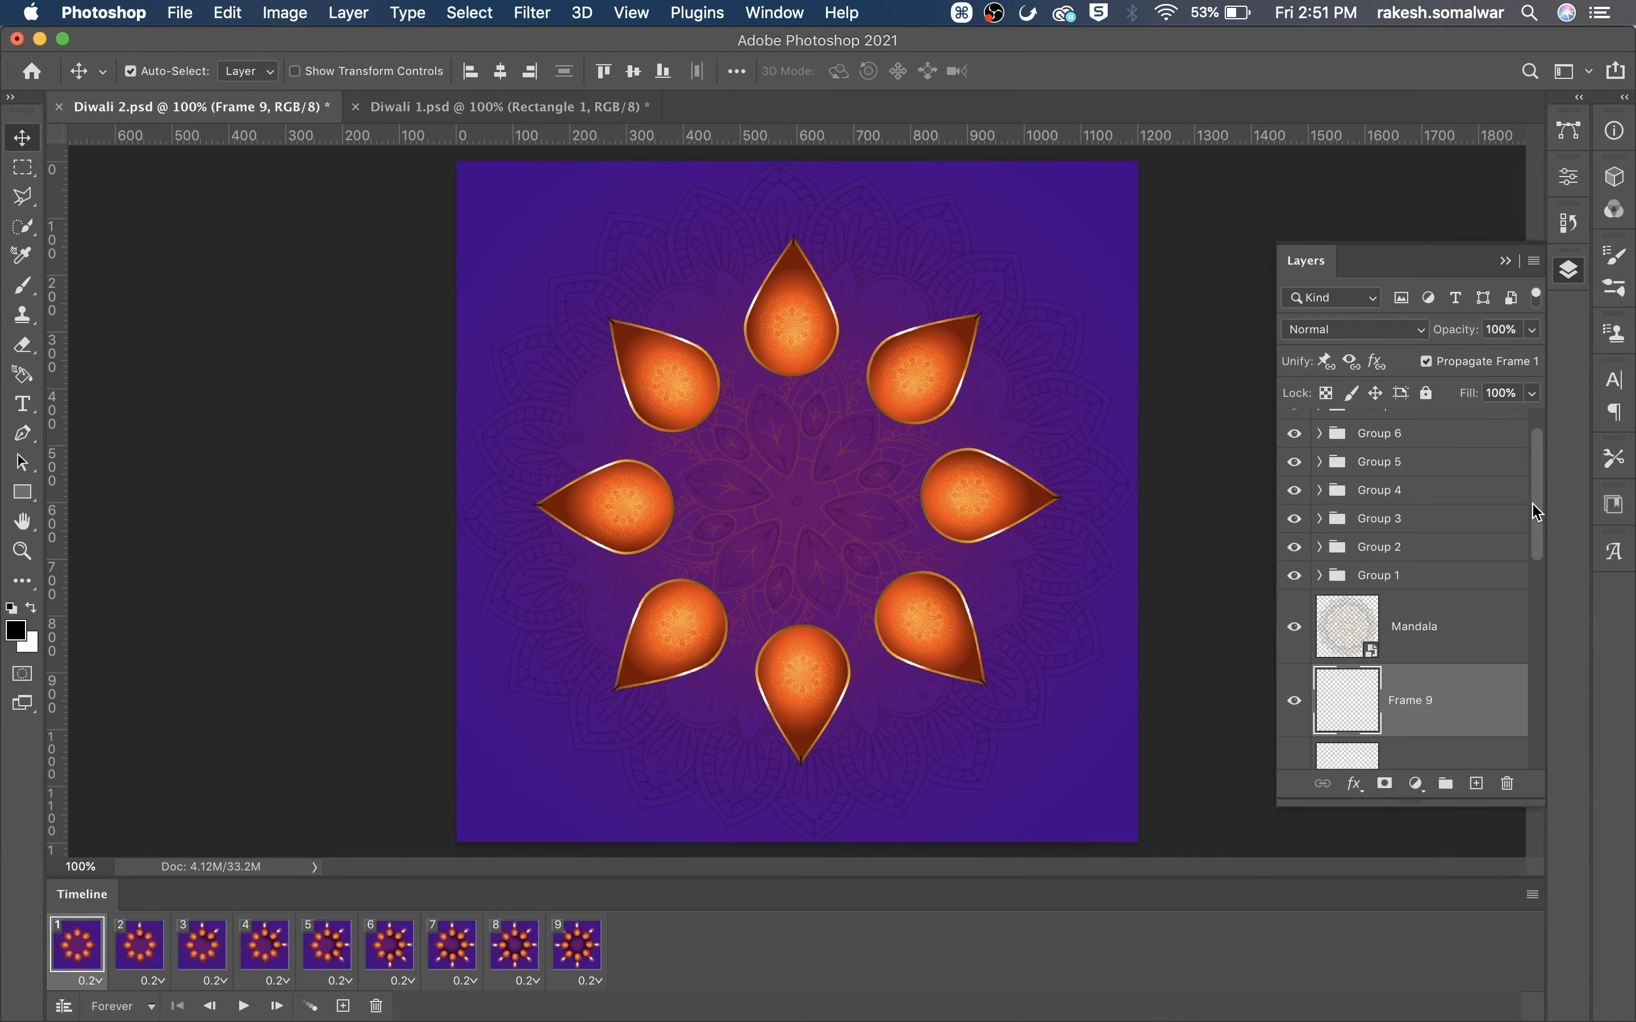
scroll(1533, 503, down, 10)
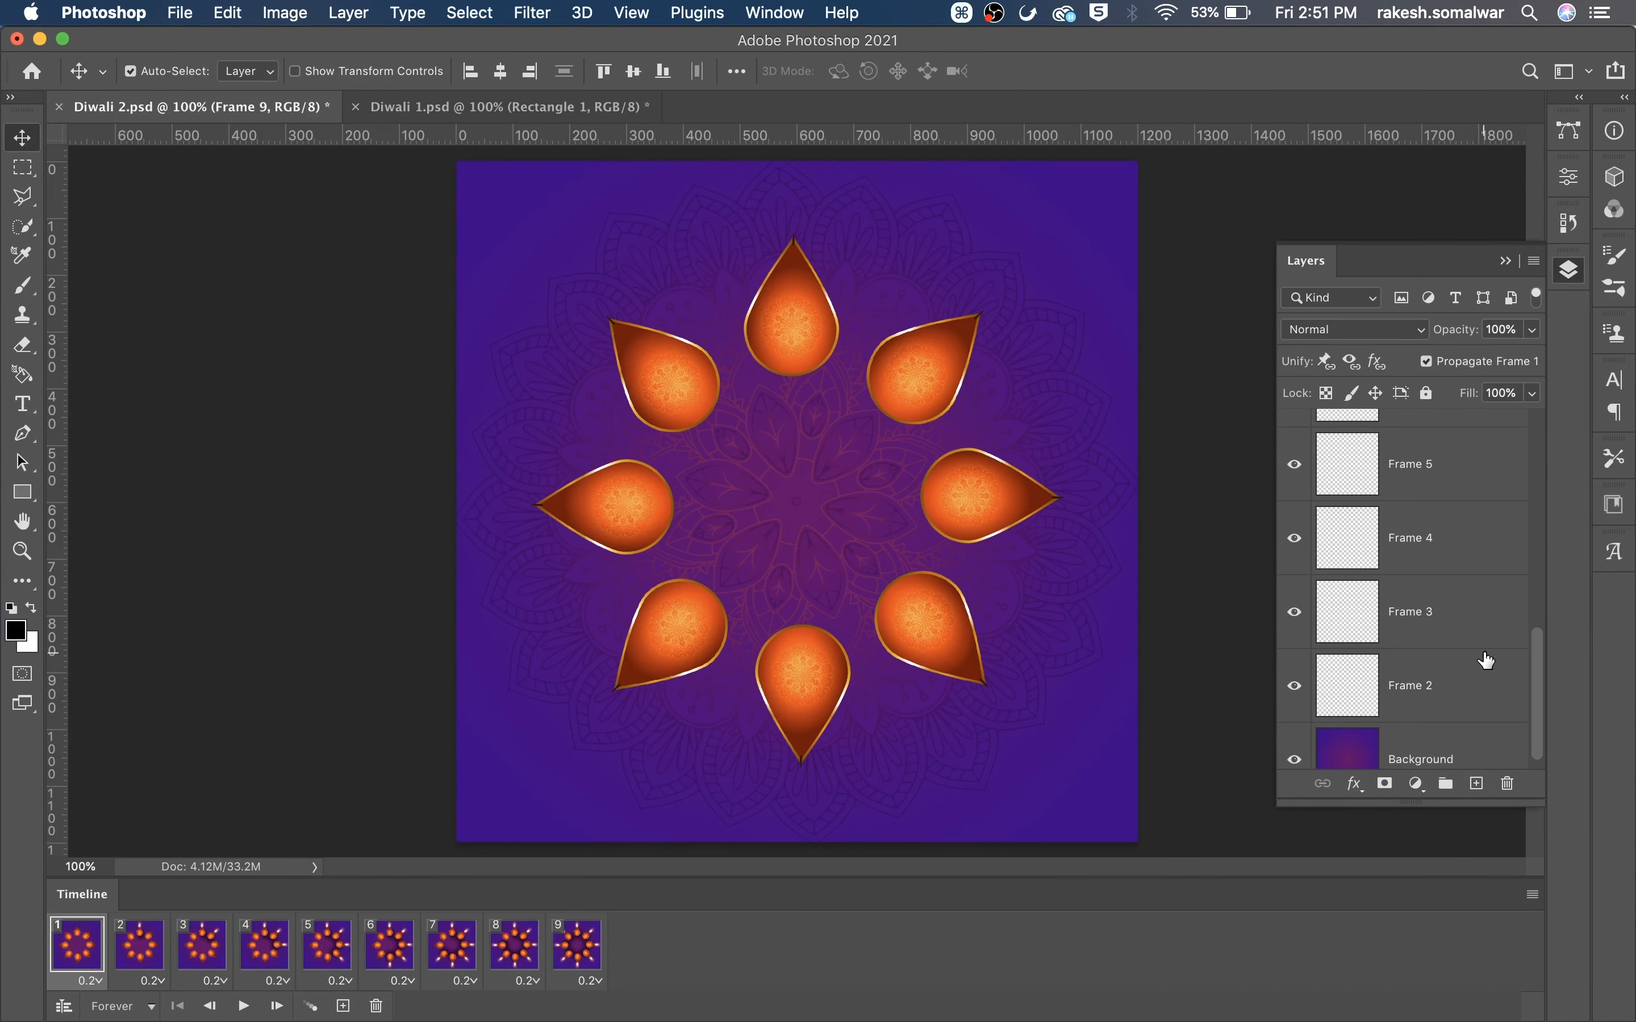
shift+click(1441, 686)
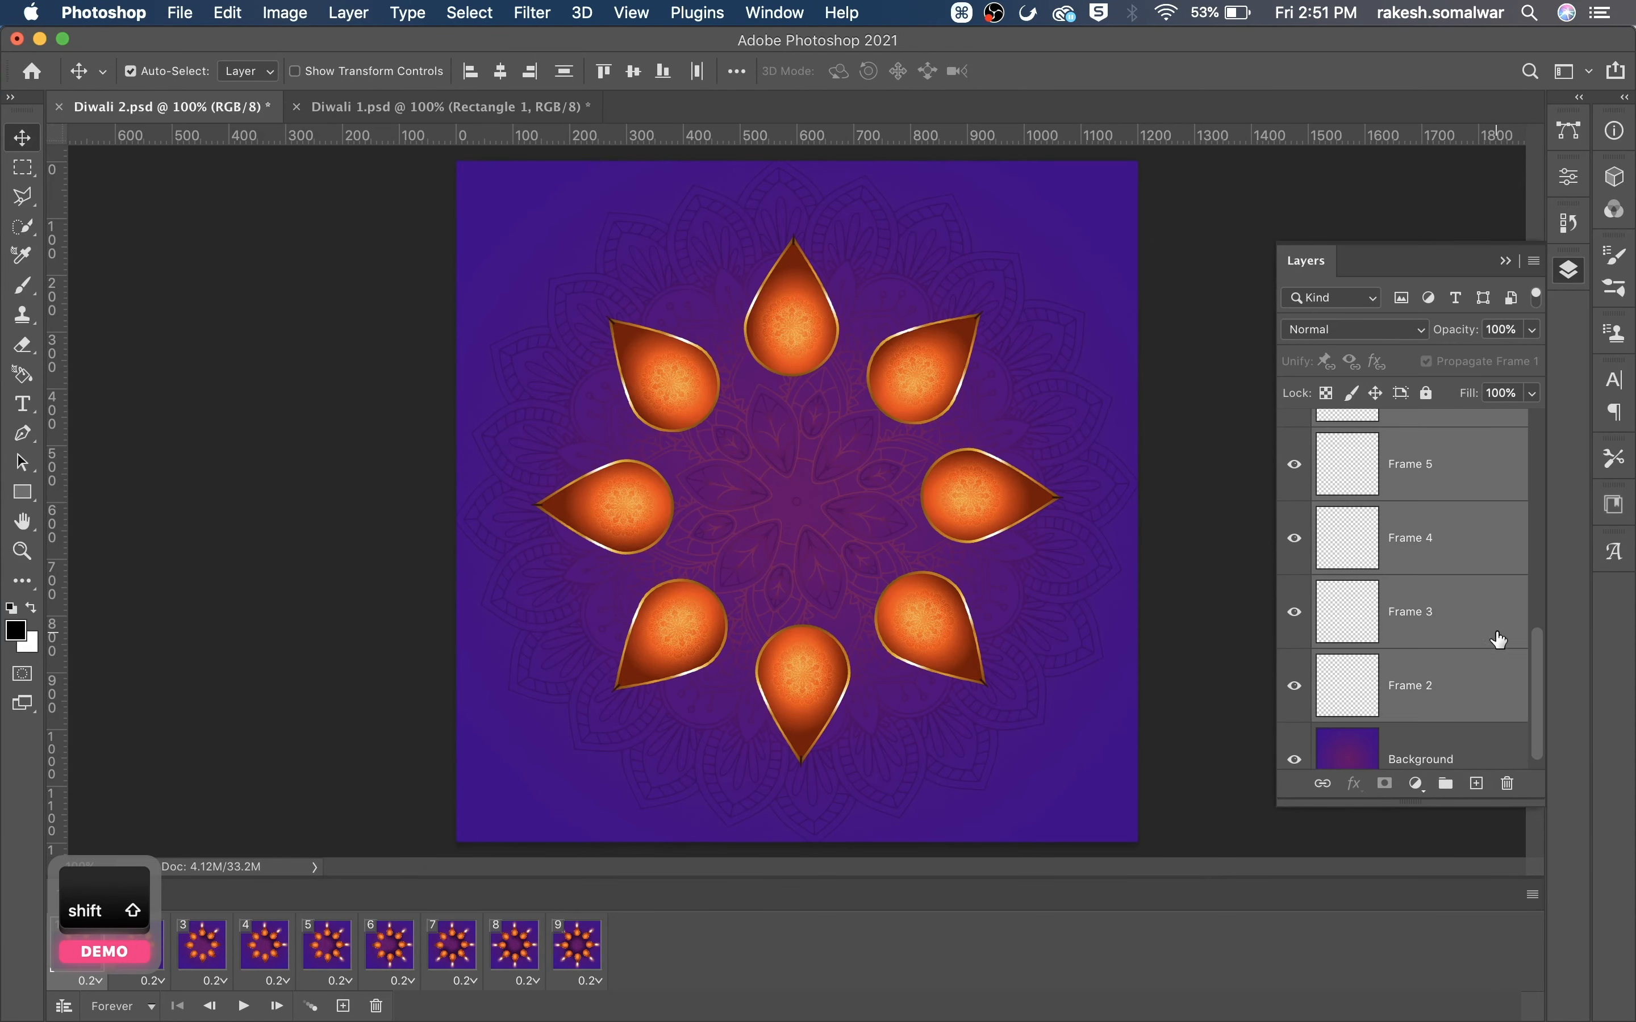
click(1506, 784)
click(1024, 379)
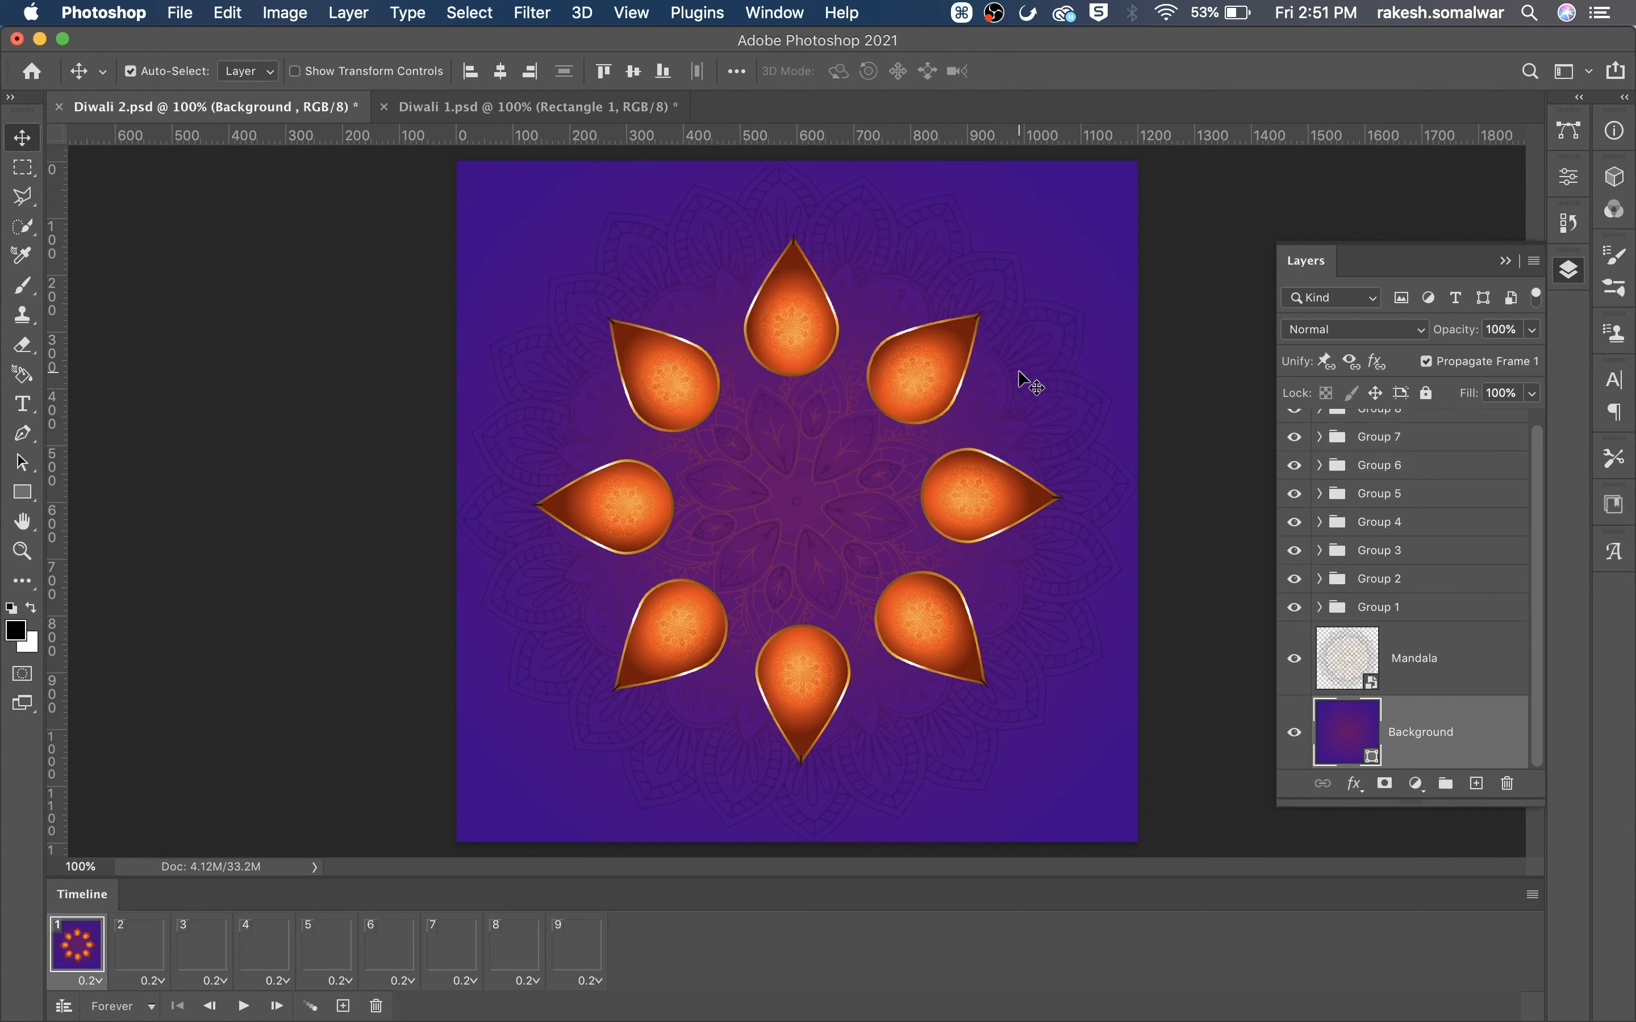
Check animation frames 2 and 3, return to frame 1, and review the timeline's Create New Layer for Each New Frame option.
click(117, 952)
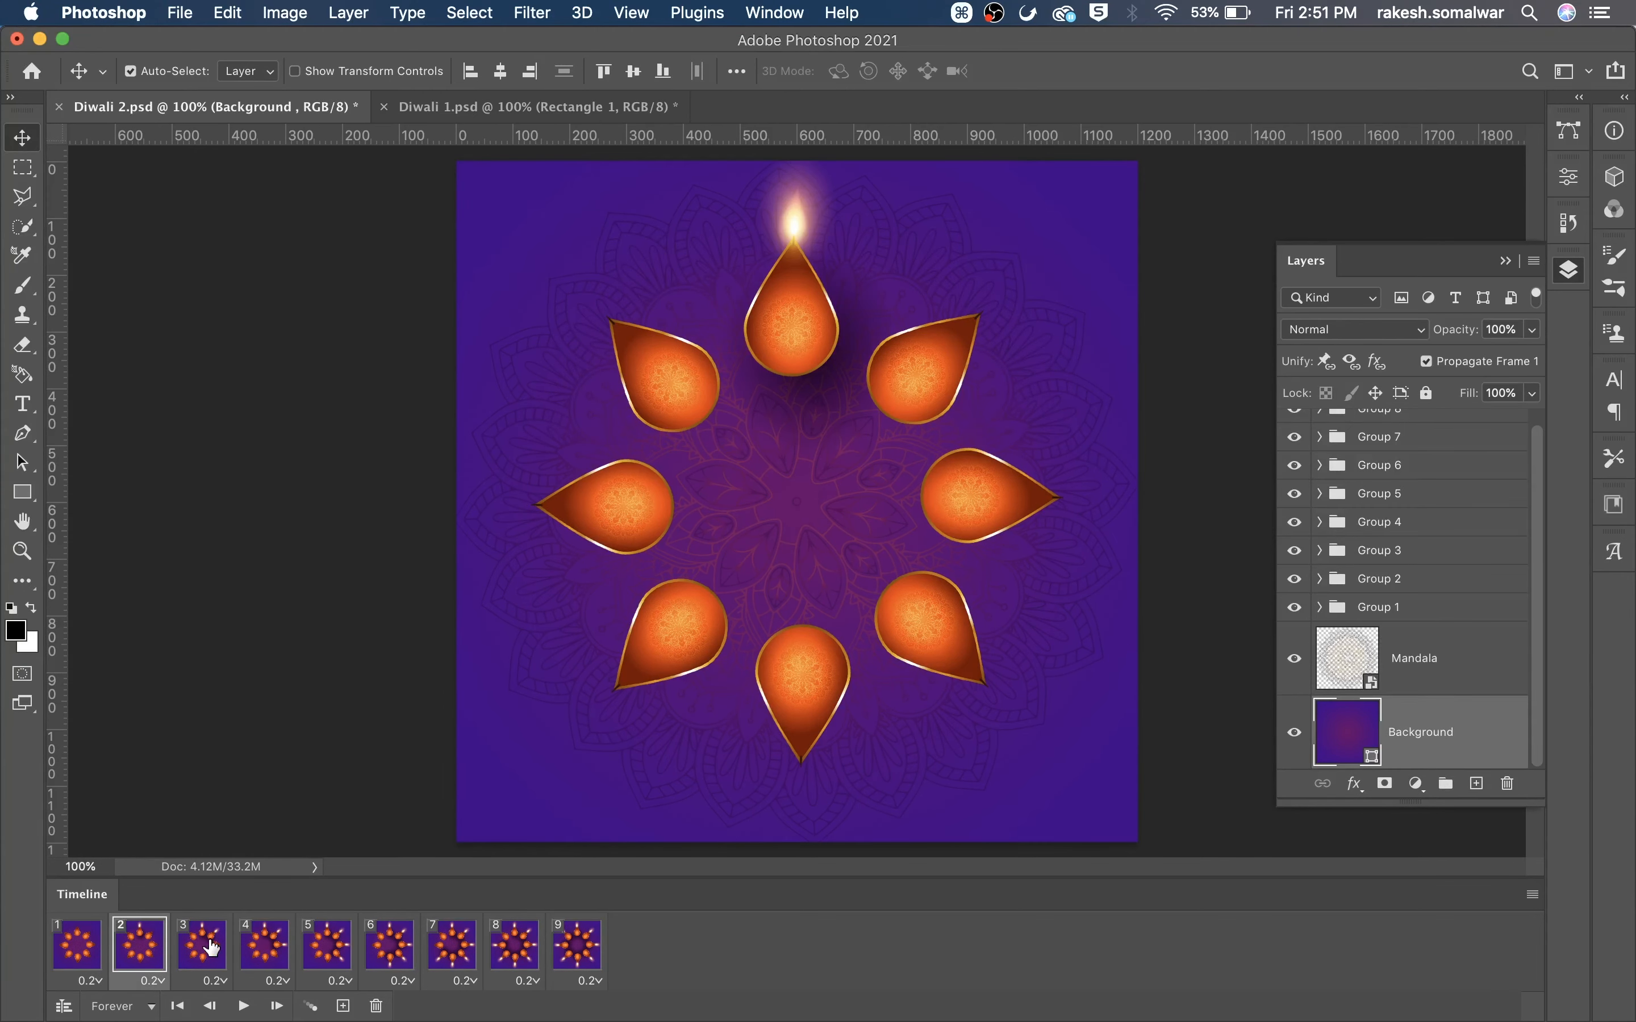
click(203, 945)
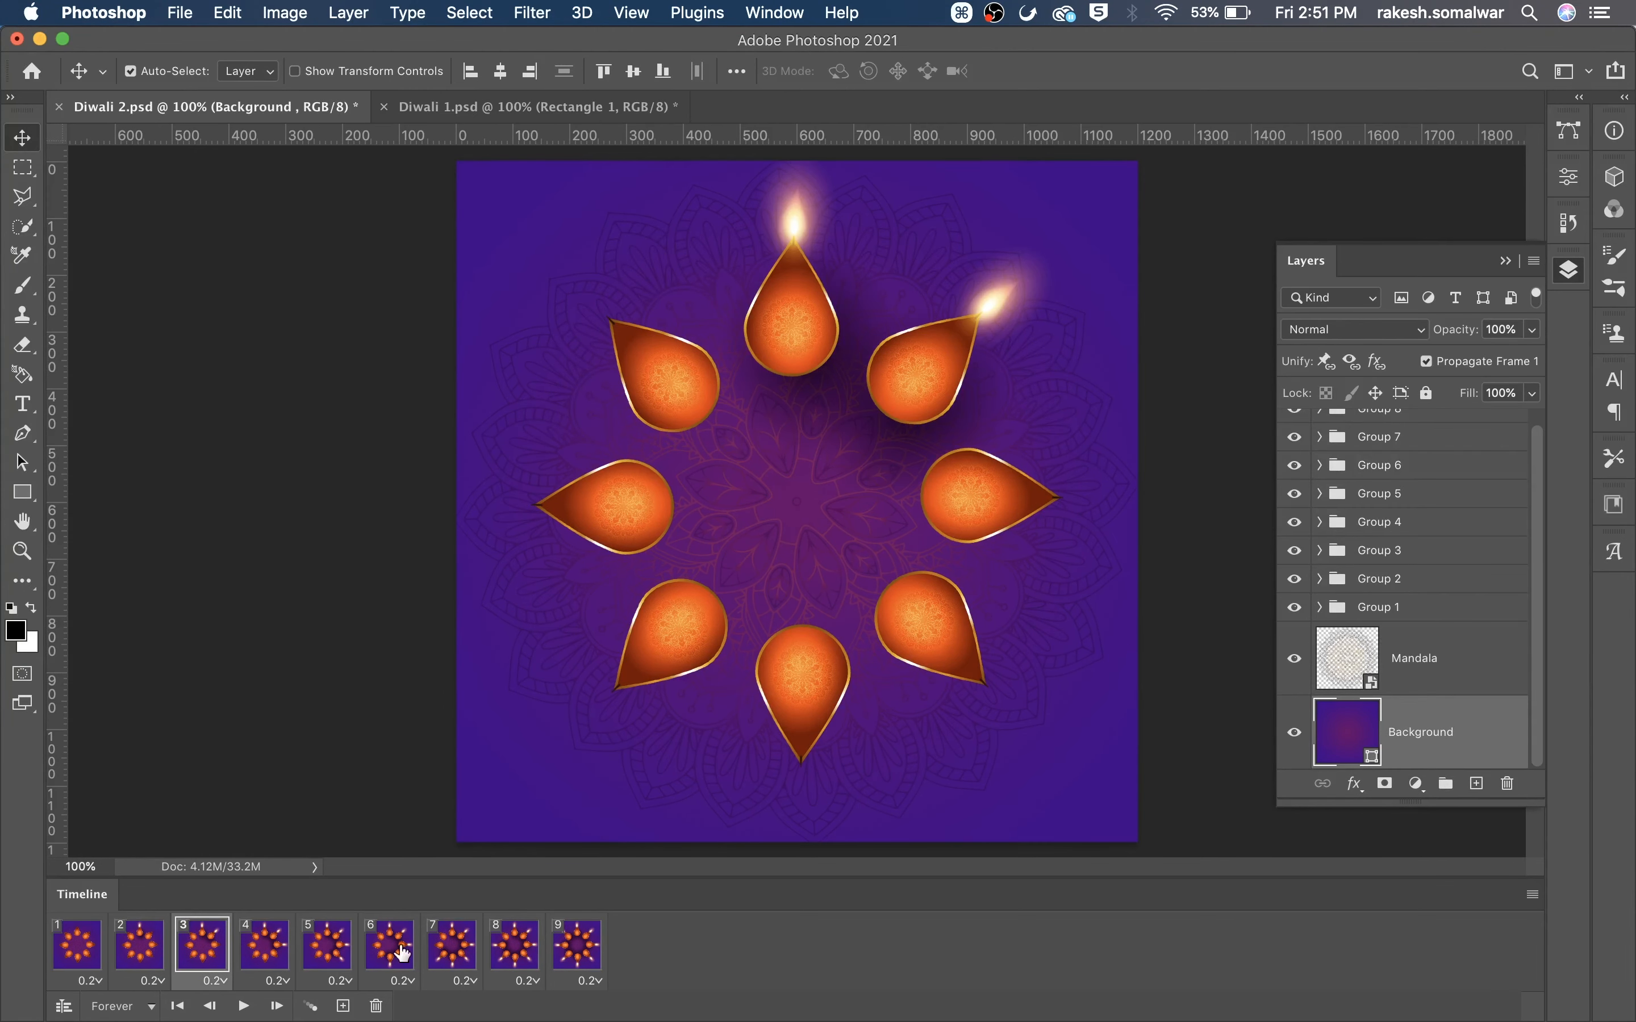
click(82, 954)
click(1533, 895)
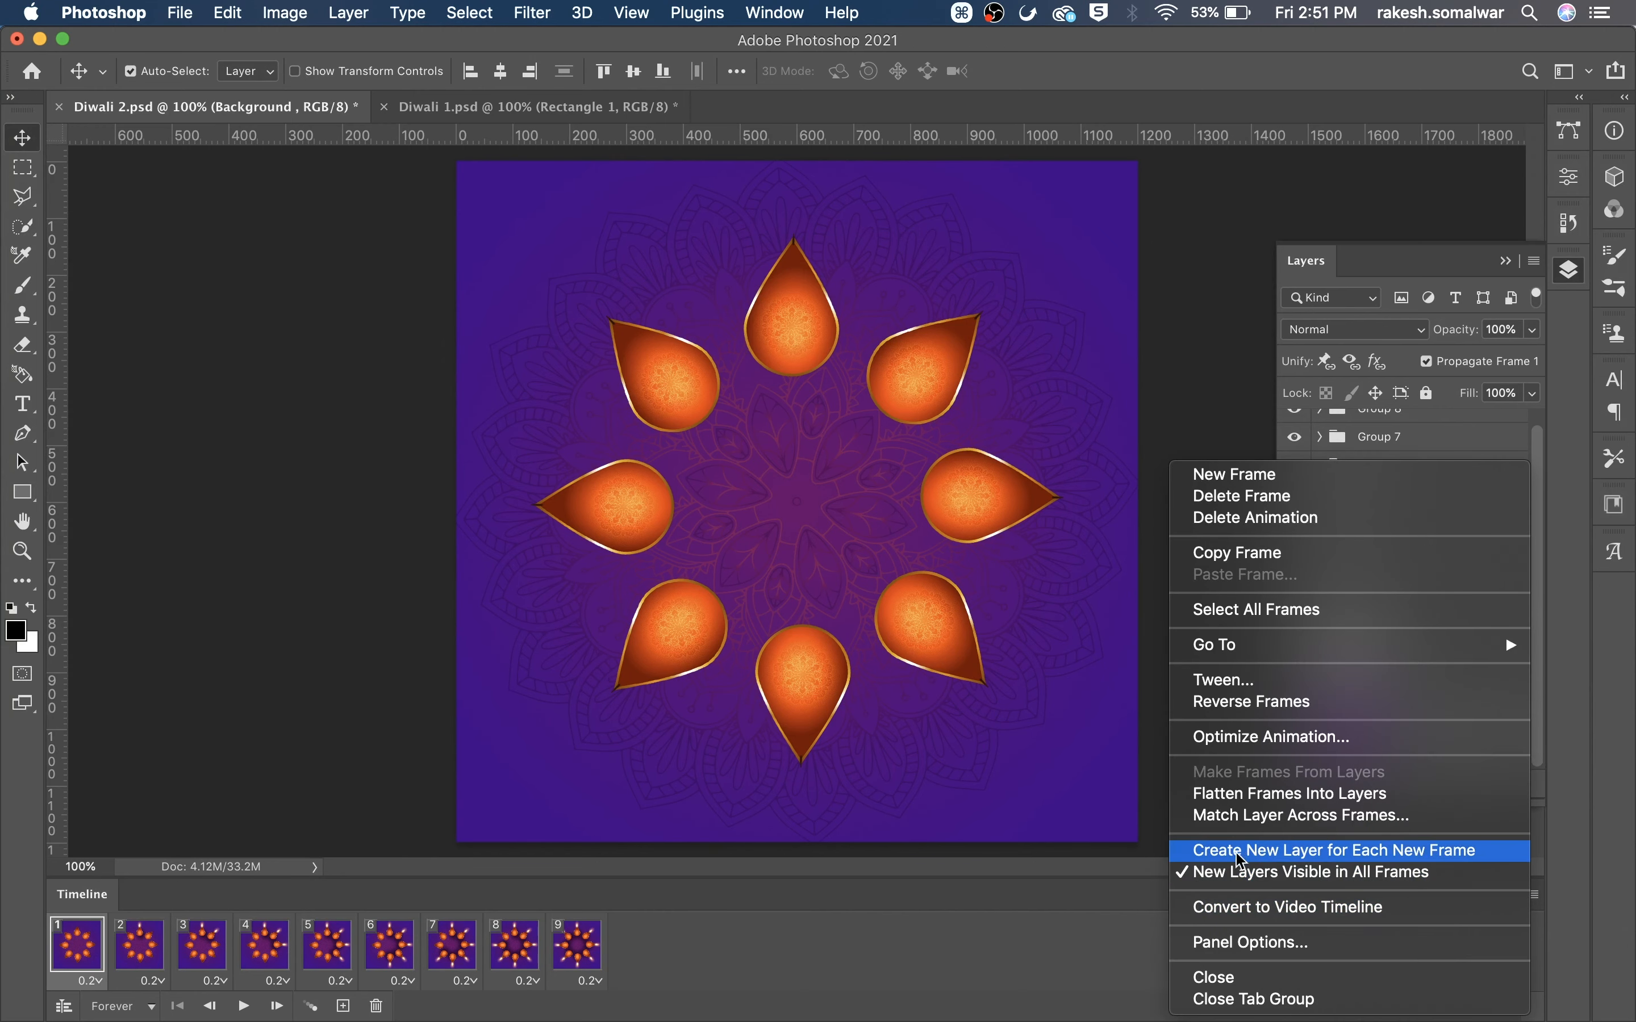
click(931, 926)
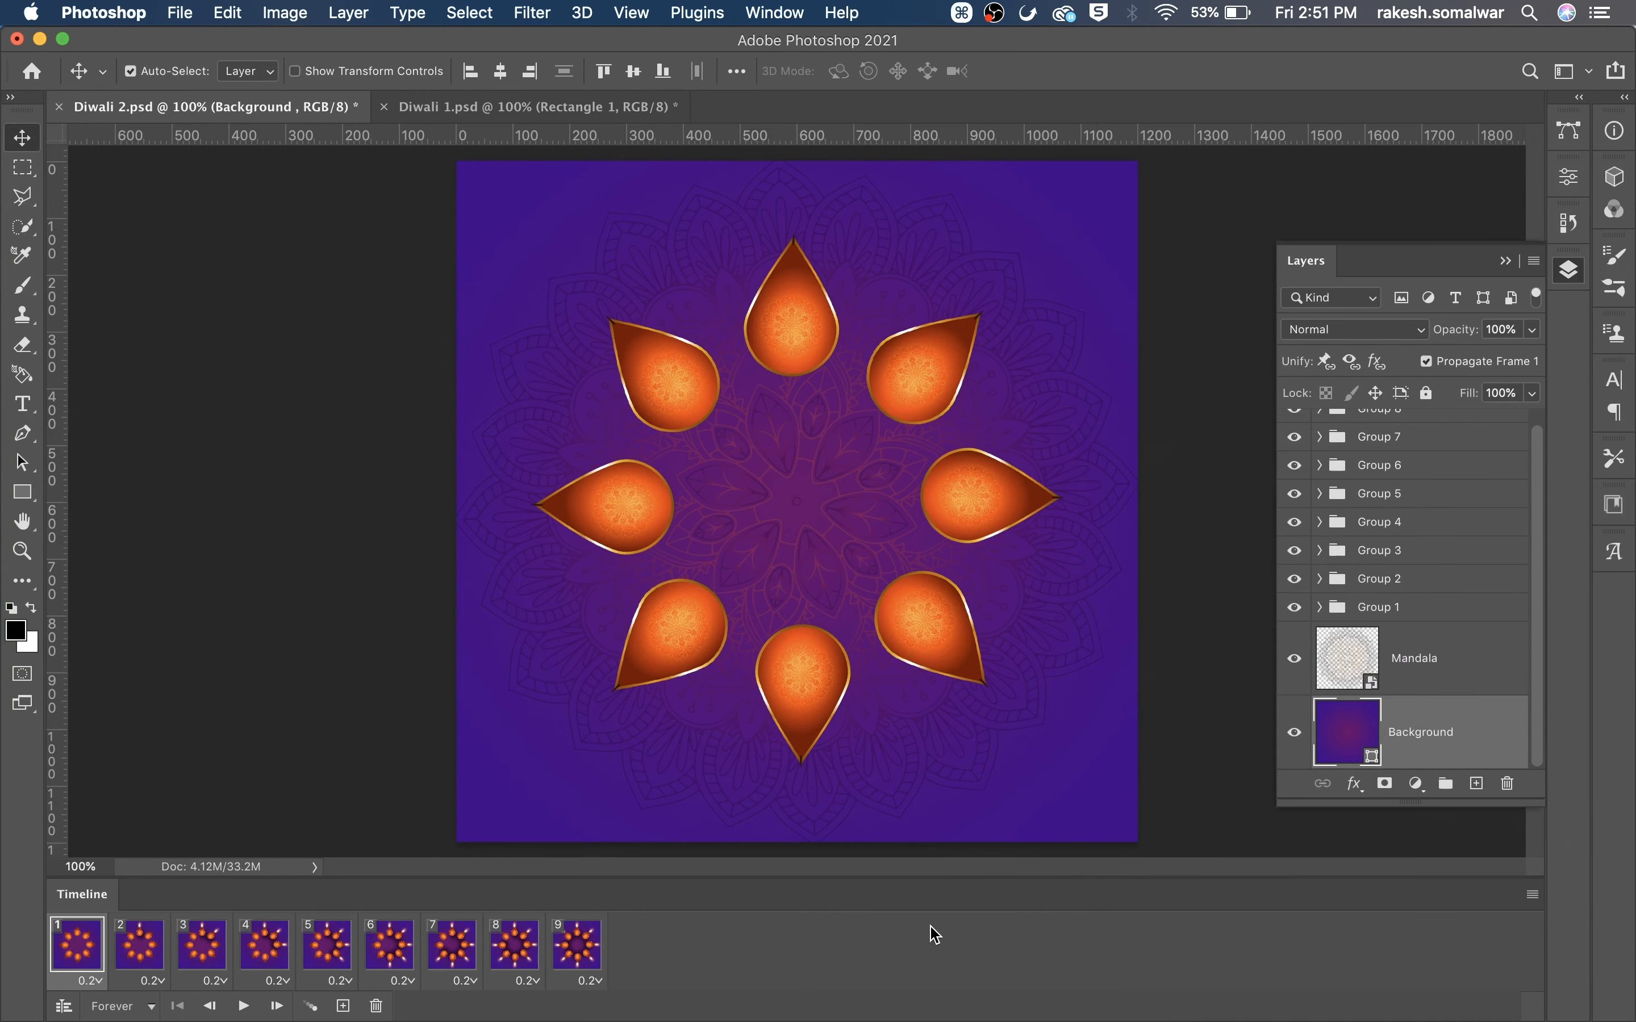
Play and stop the animation, compare frames 1 and 2, and return to frame 1.
click(244, 1006)
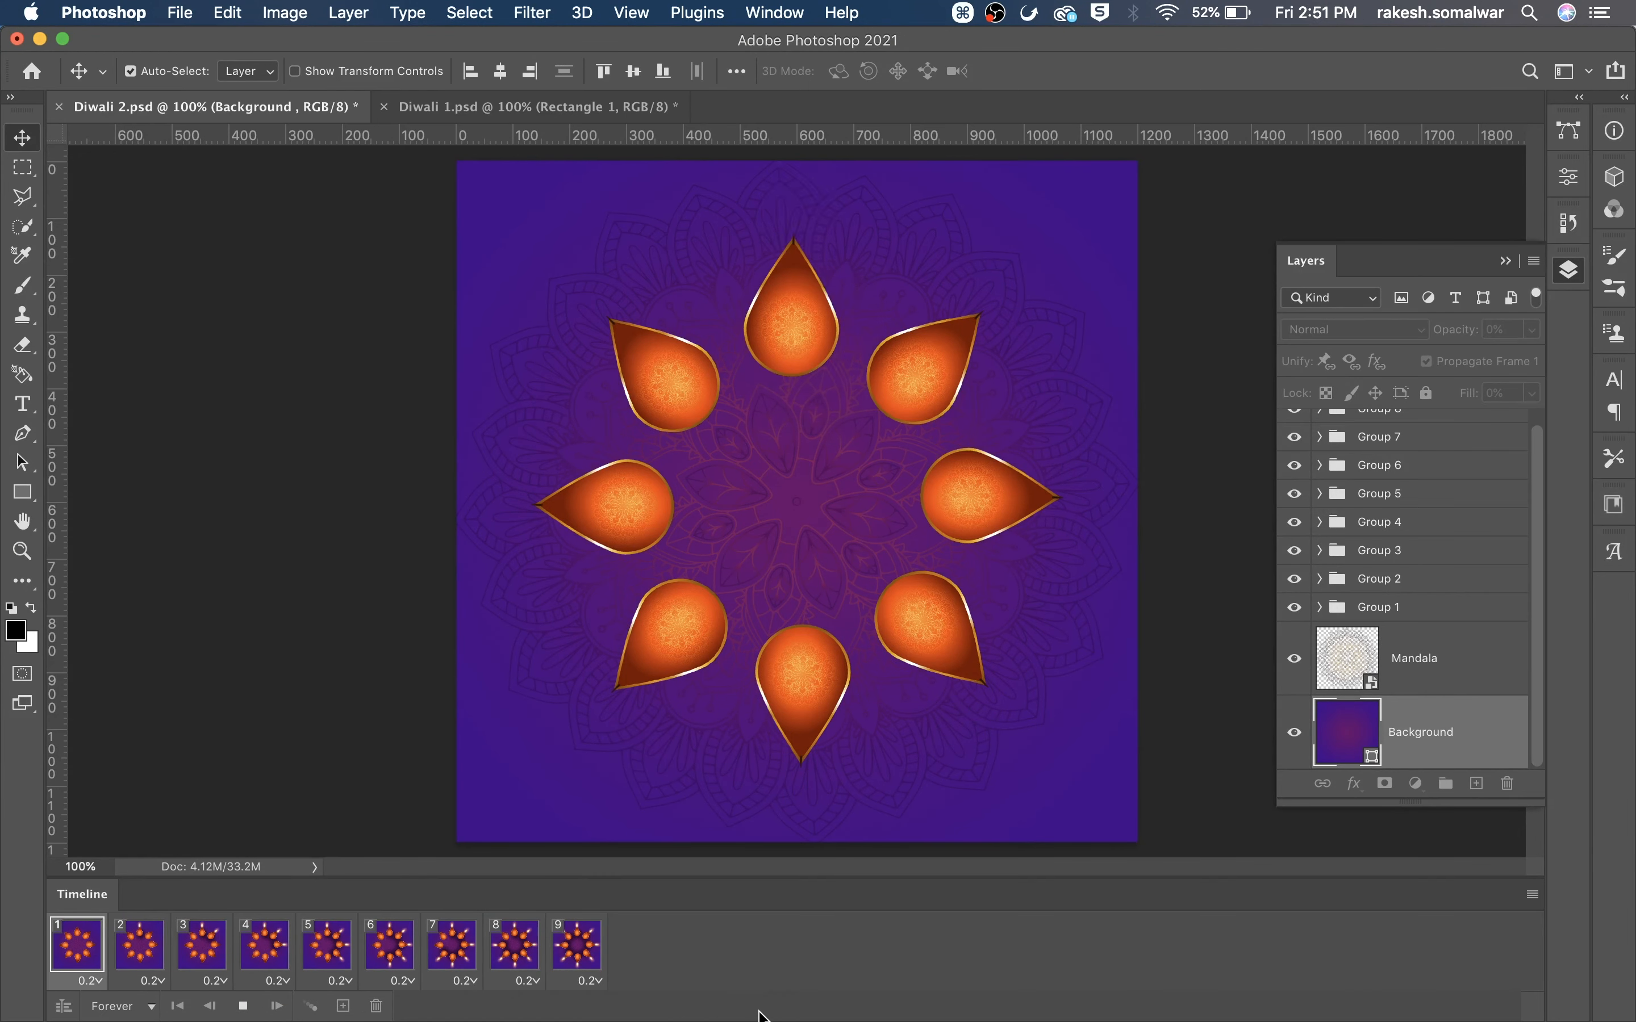
key(space)
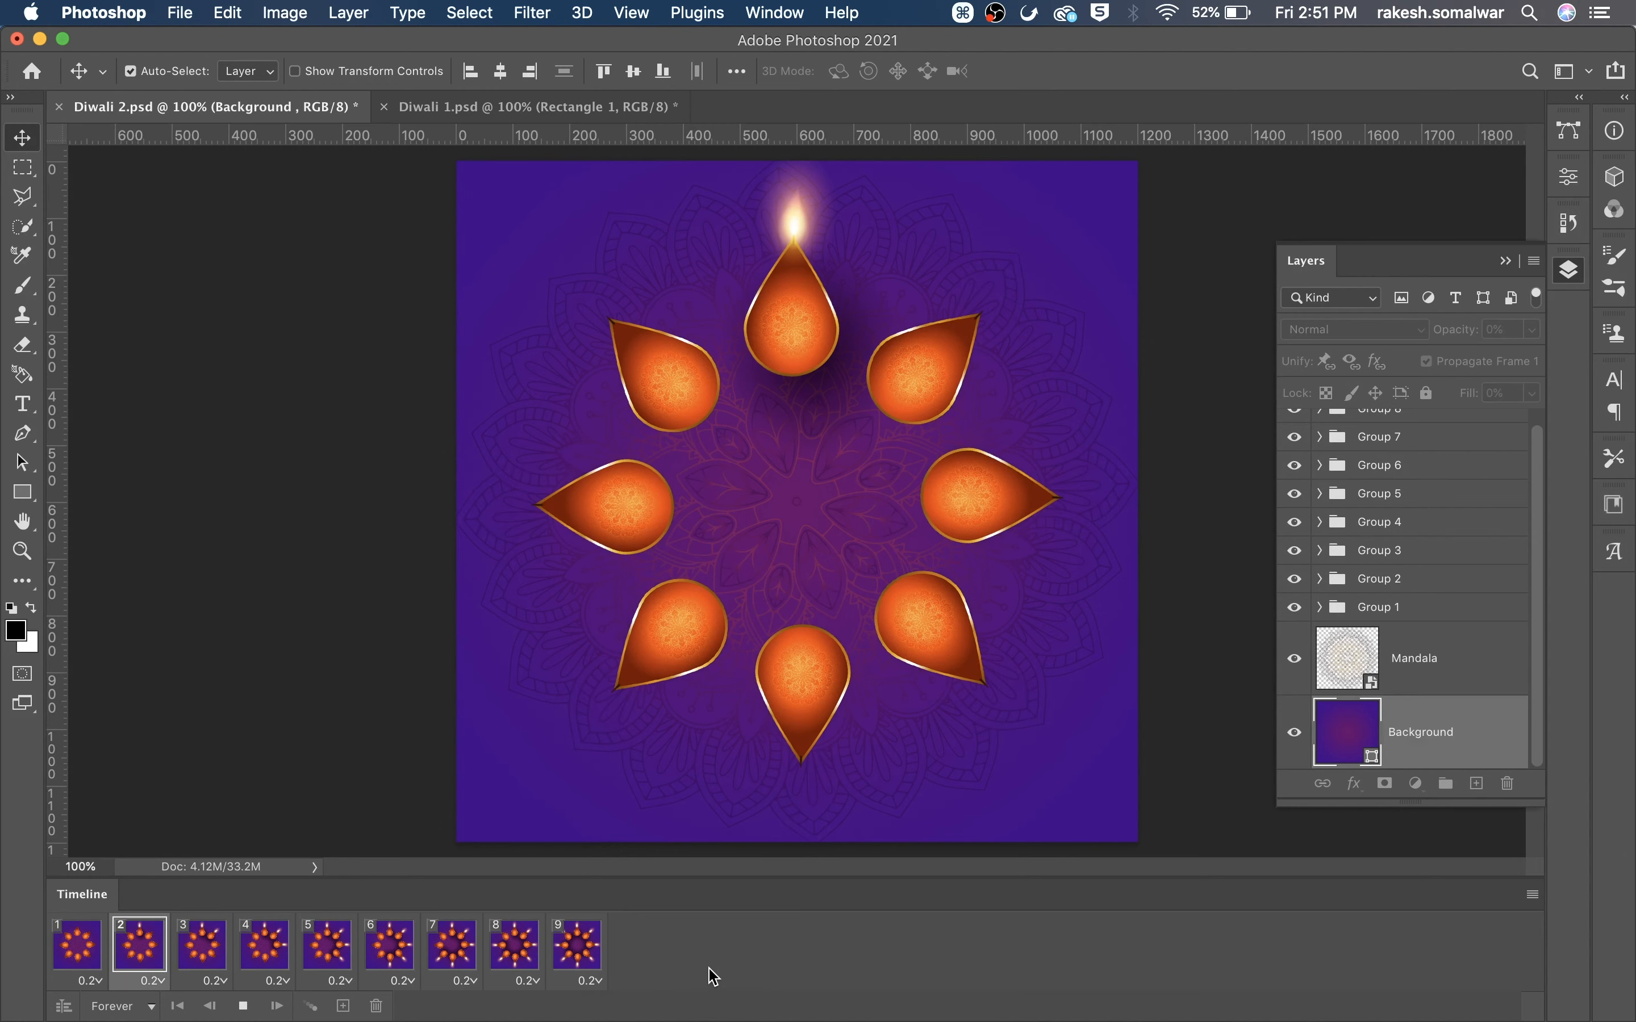
click(78, 958)
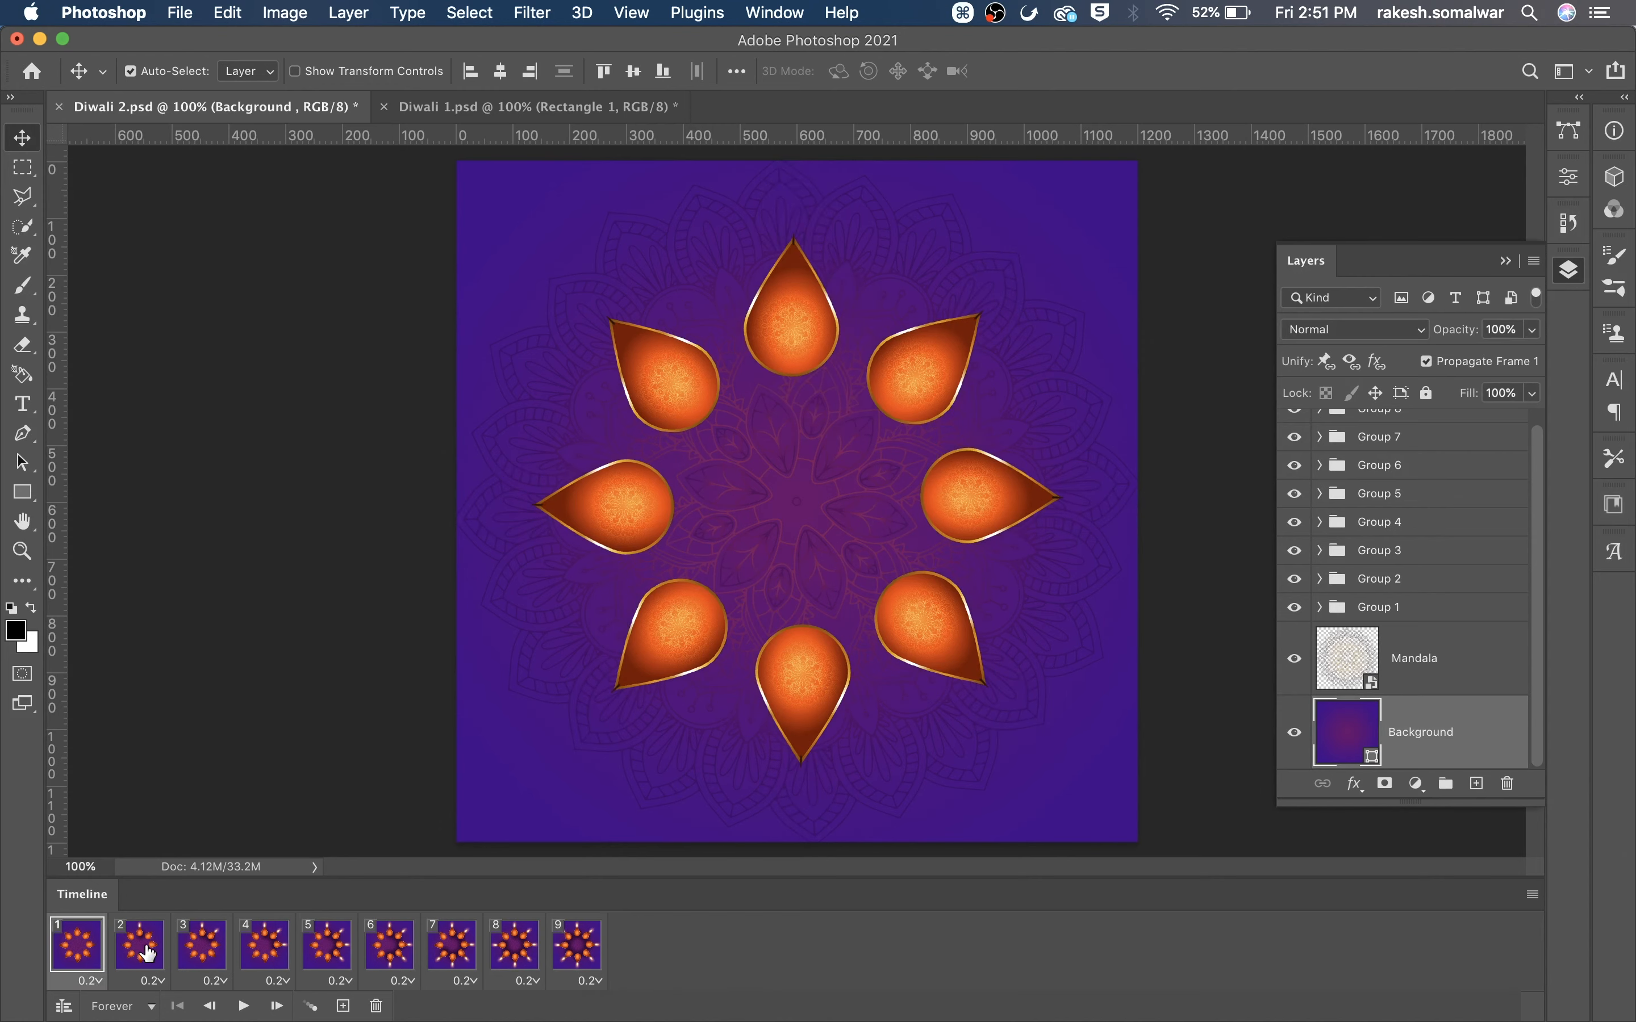
click(142, 955)
click(91, 954)
Set the delay of frame 9 to 1.0 second and preview the animation from frame 1.
click(593, 981)
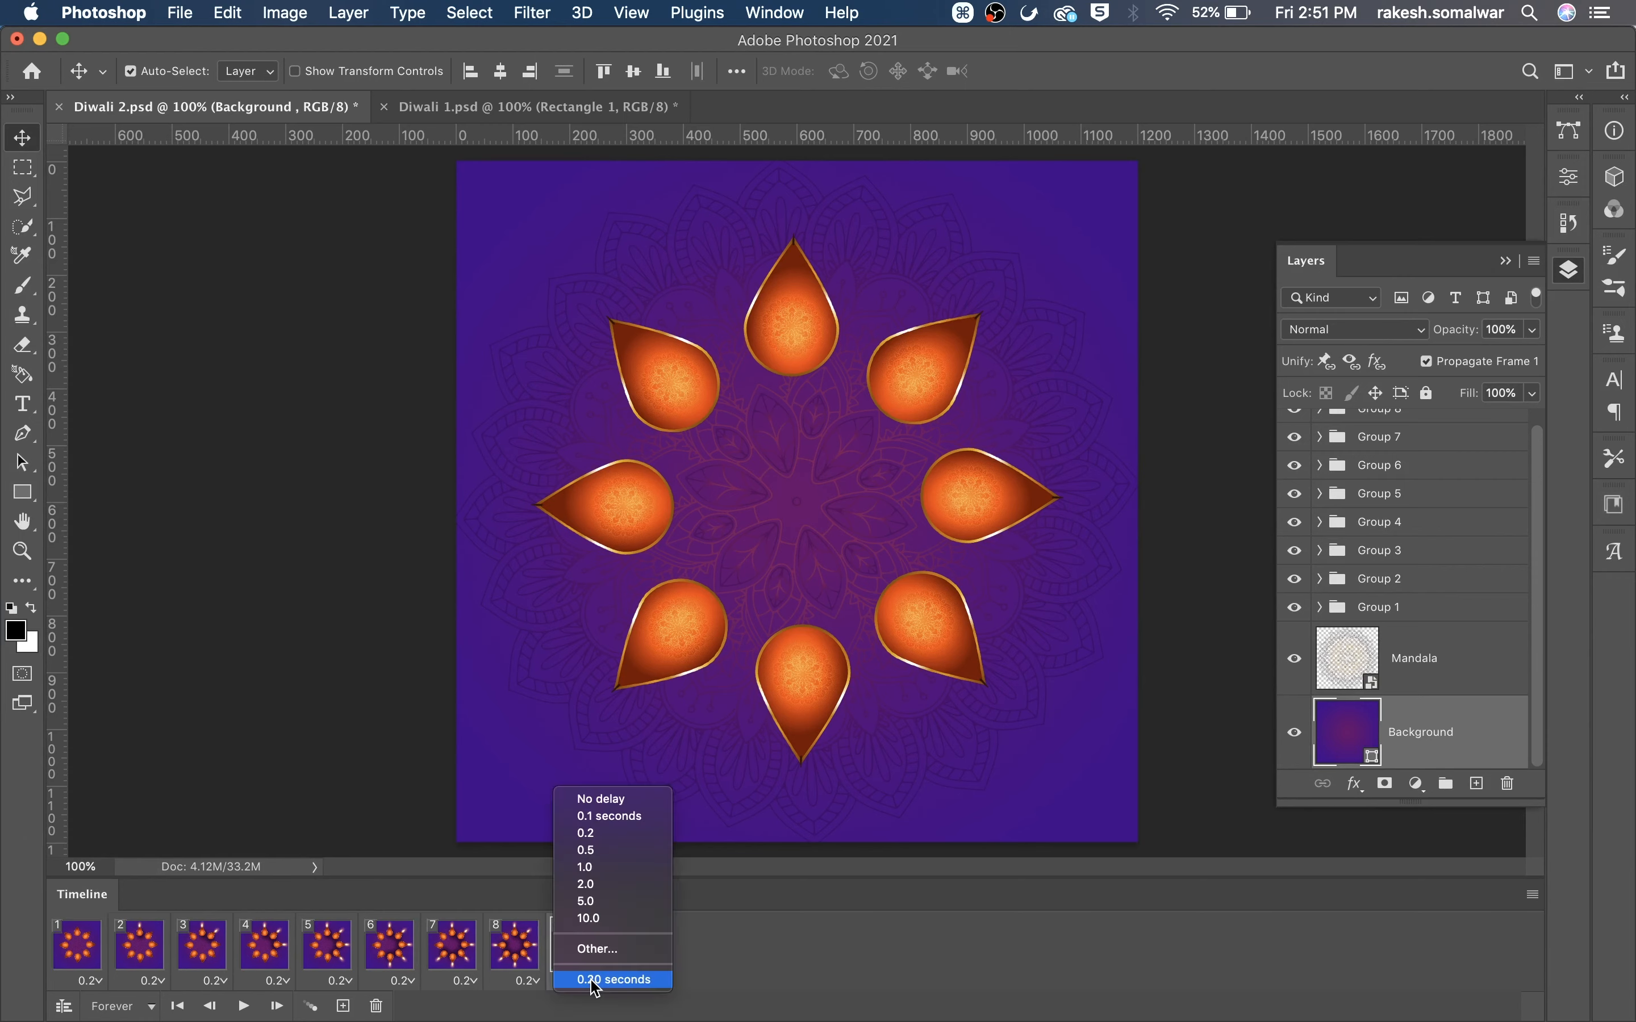
click(592, 867)
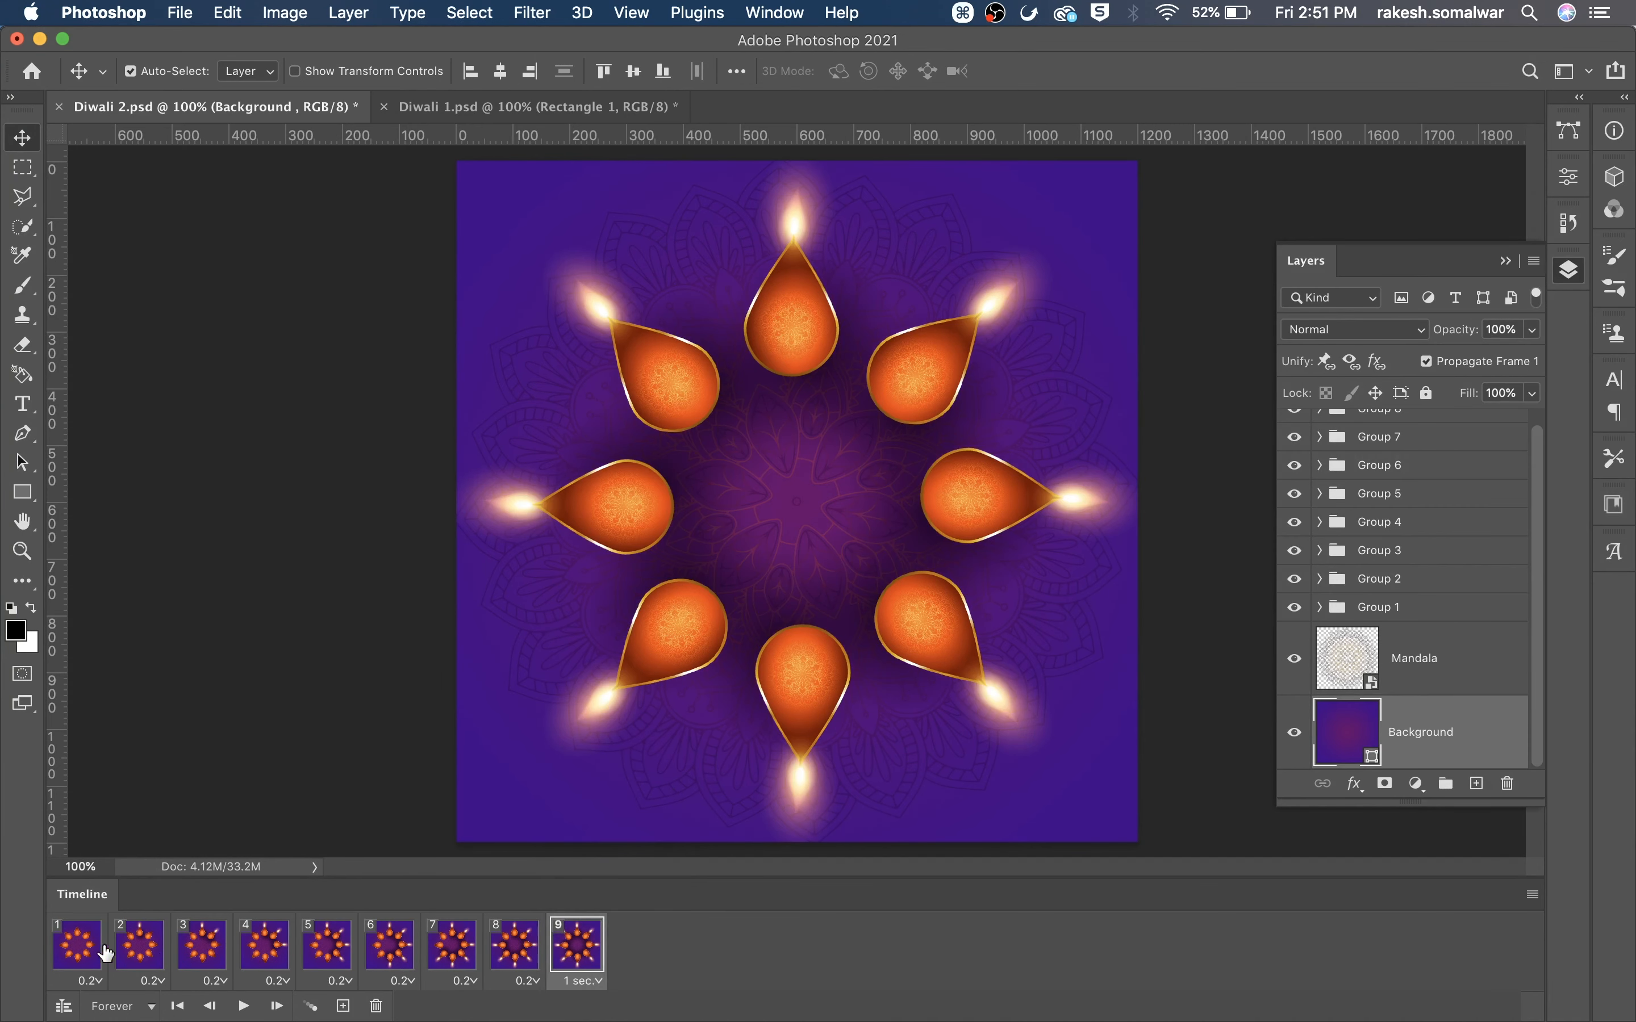
click(81, 953)
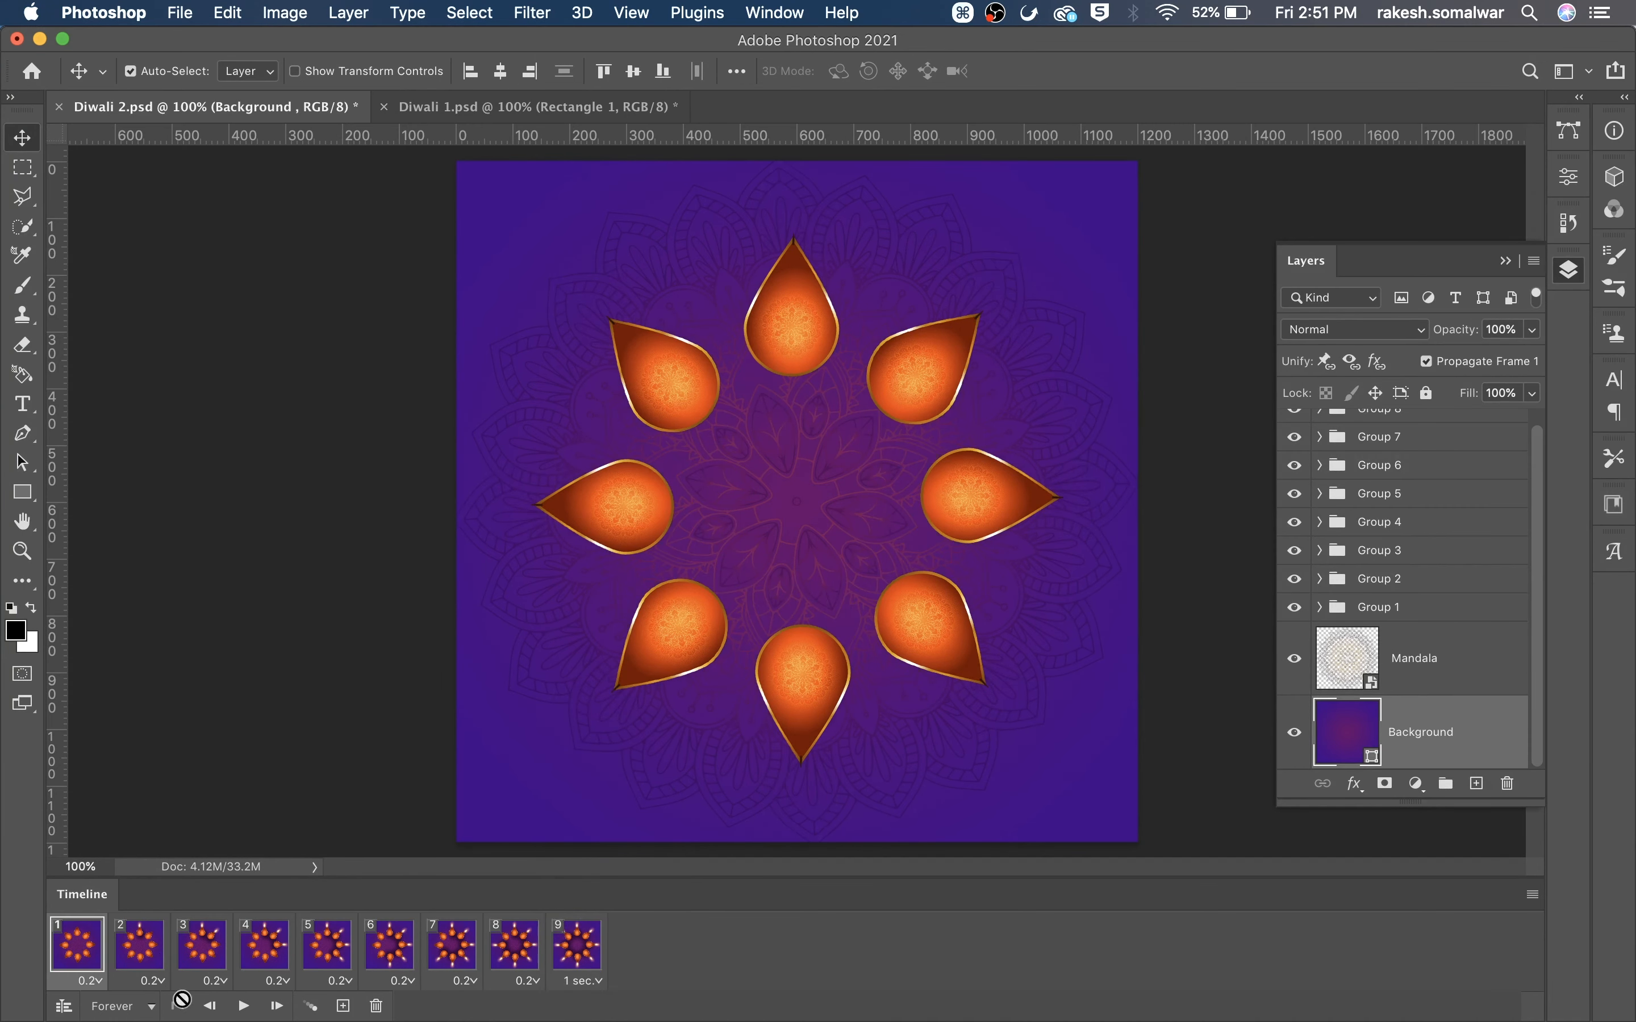
click(245, 1007)
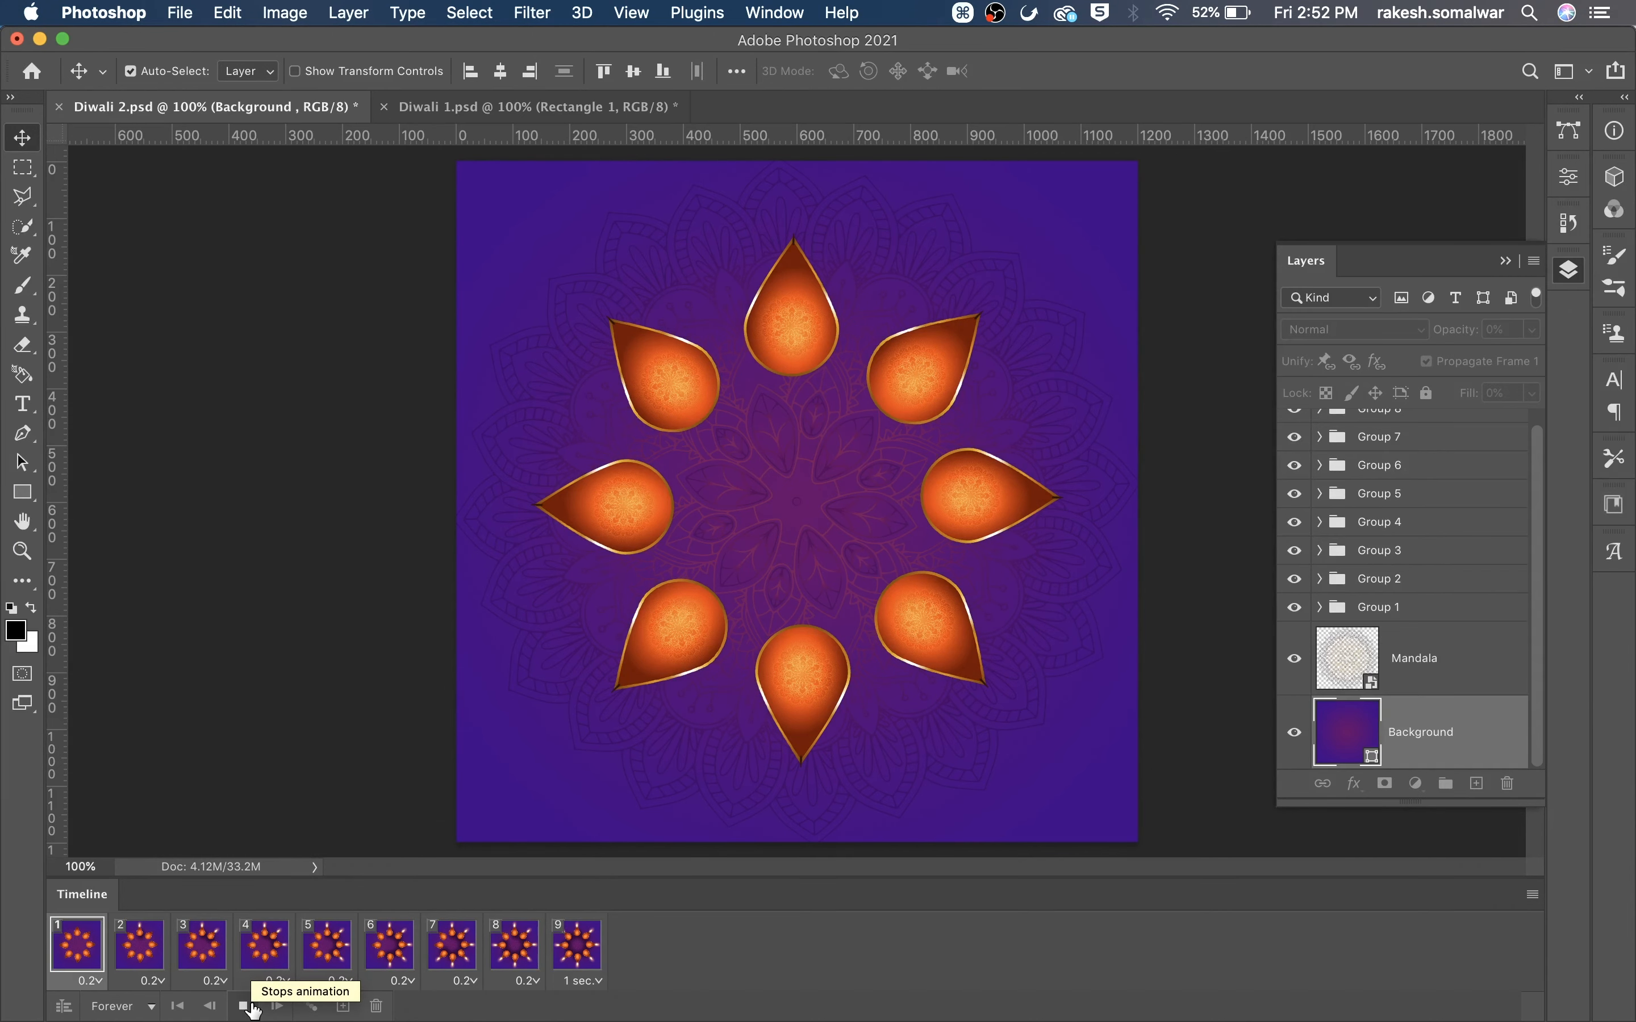
Duplicate animation frames 1 through 9 and reverse the order of the duplicated frames 10 through 18.
click(89, 963)
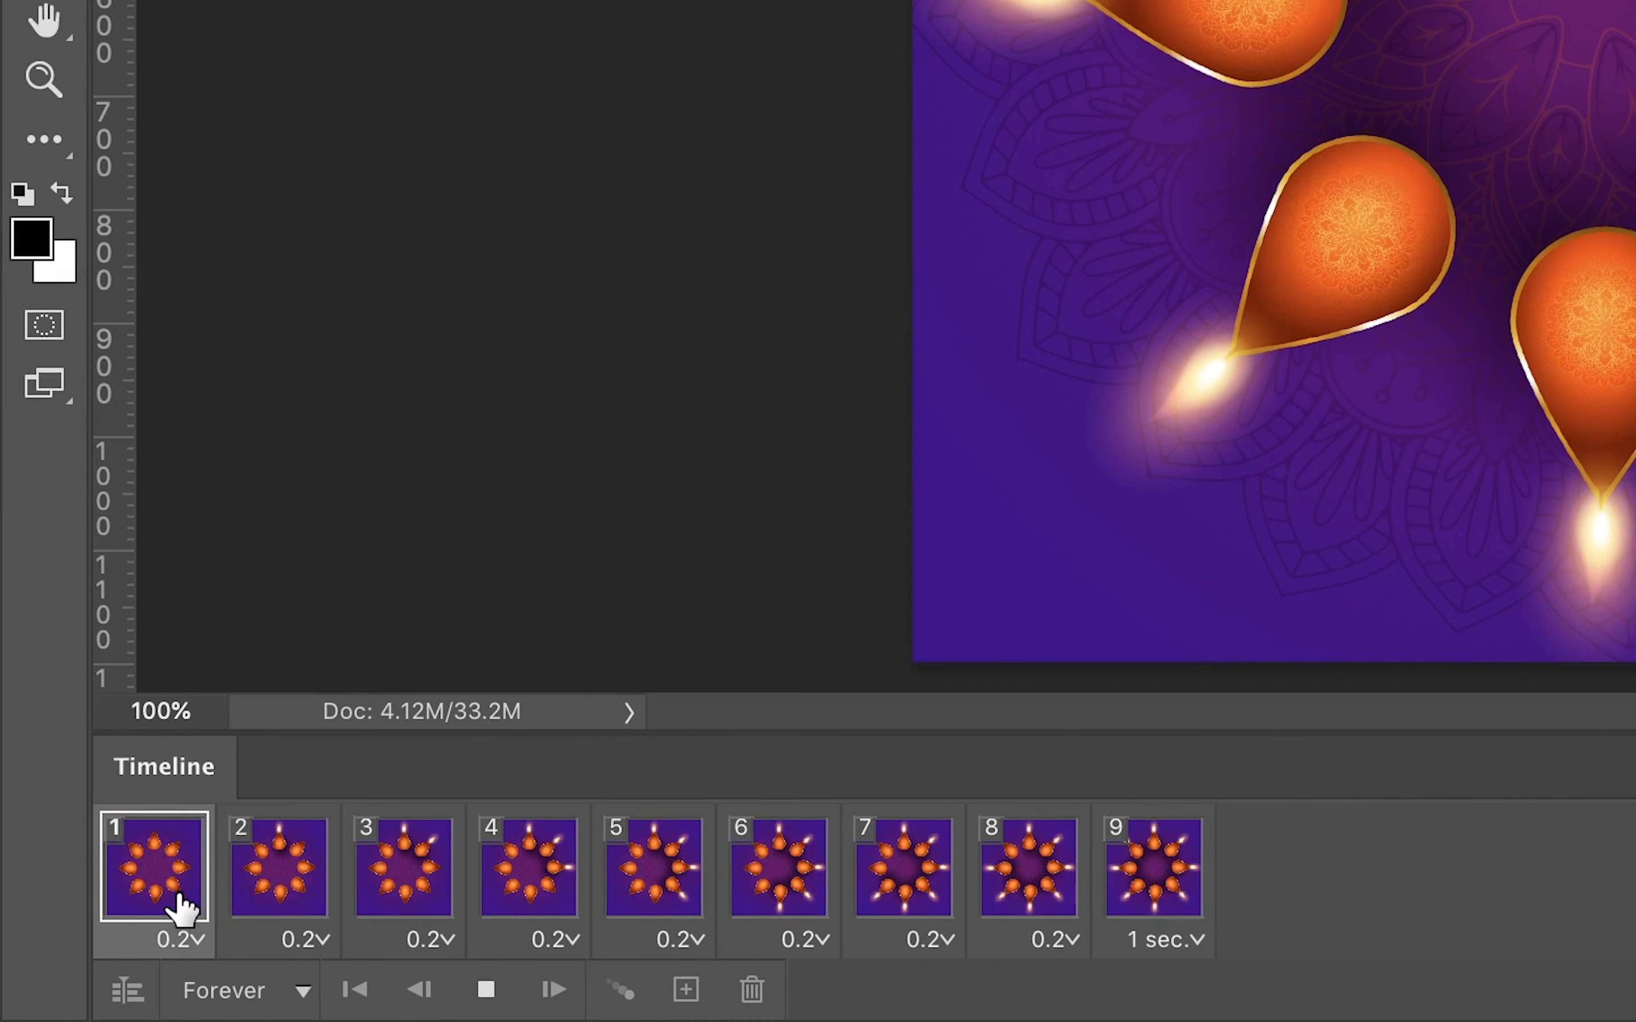
shift+click(568, 950)
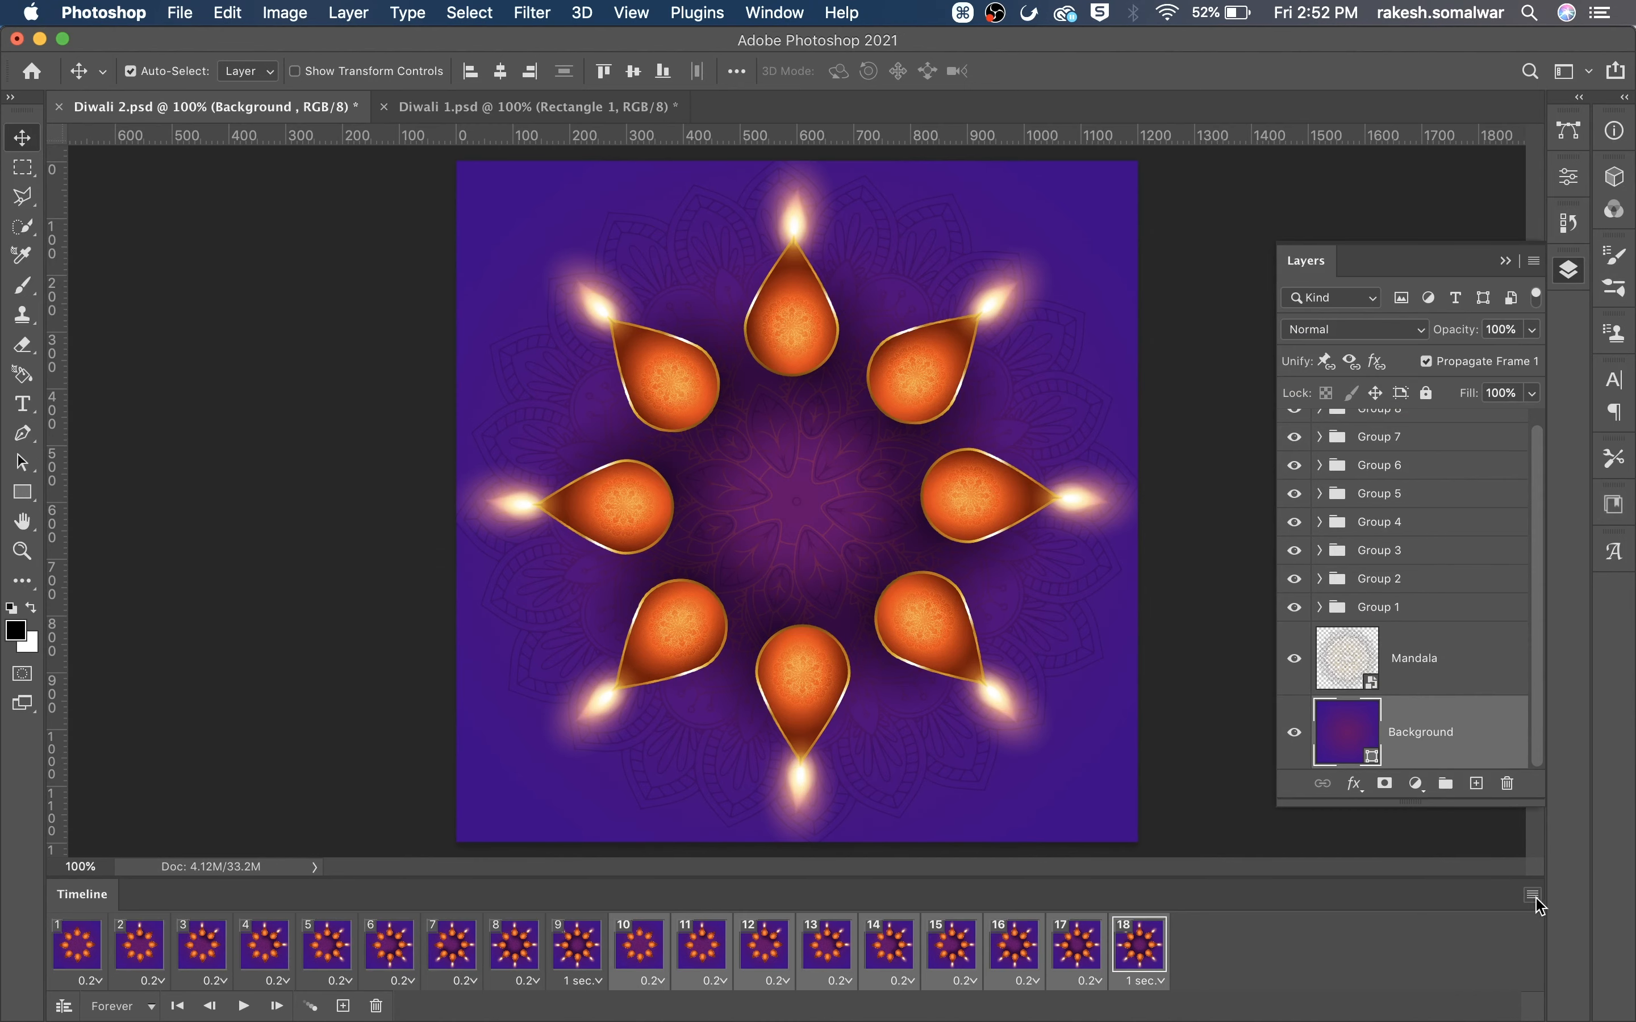
click(1533, 895)
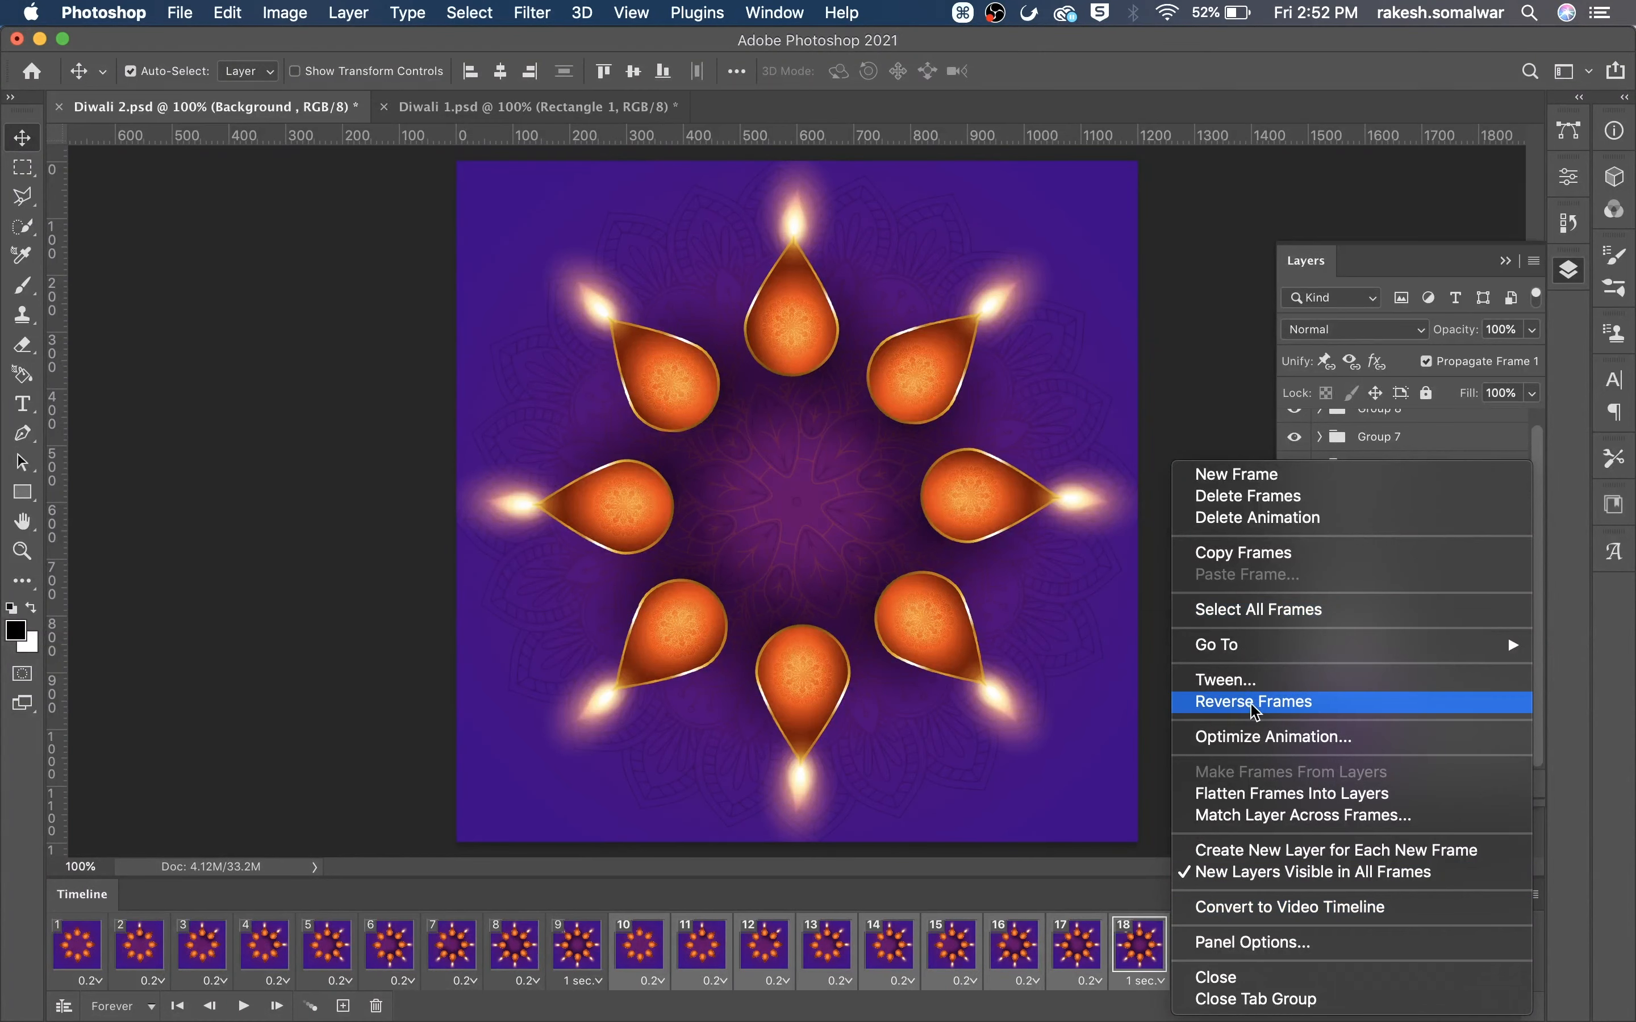
click(1286, 703)
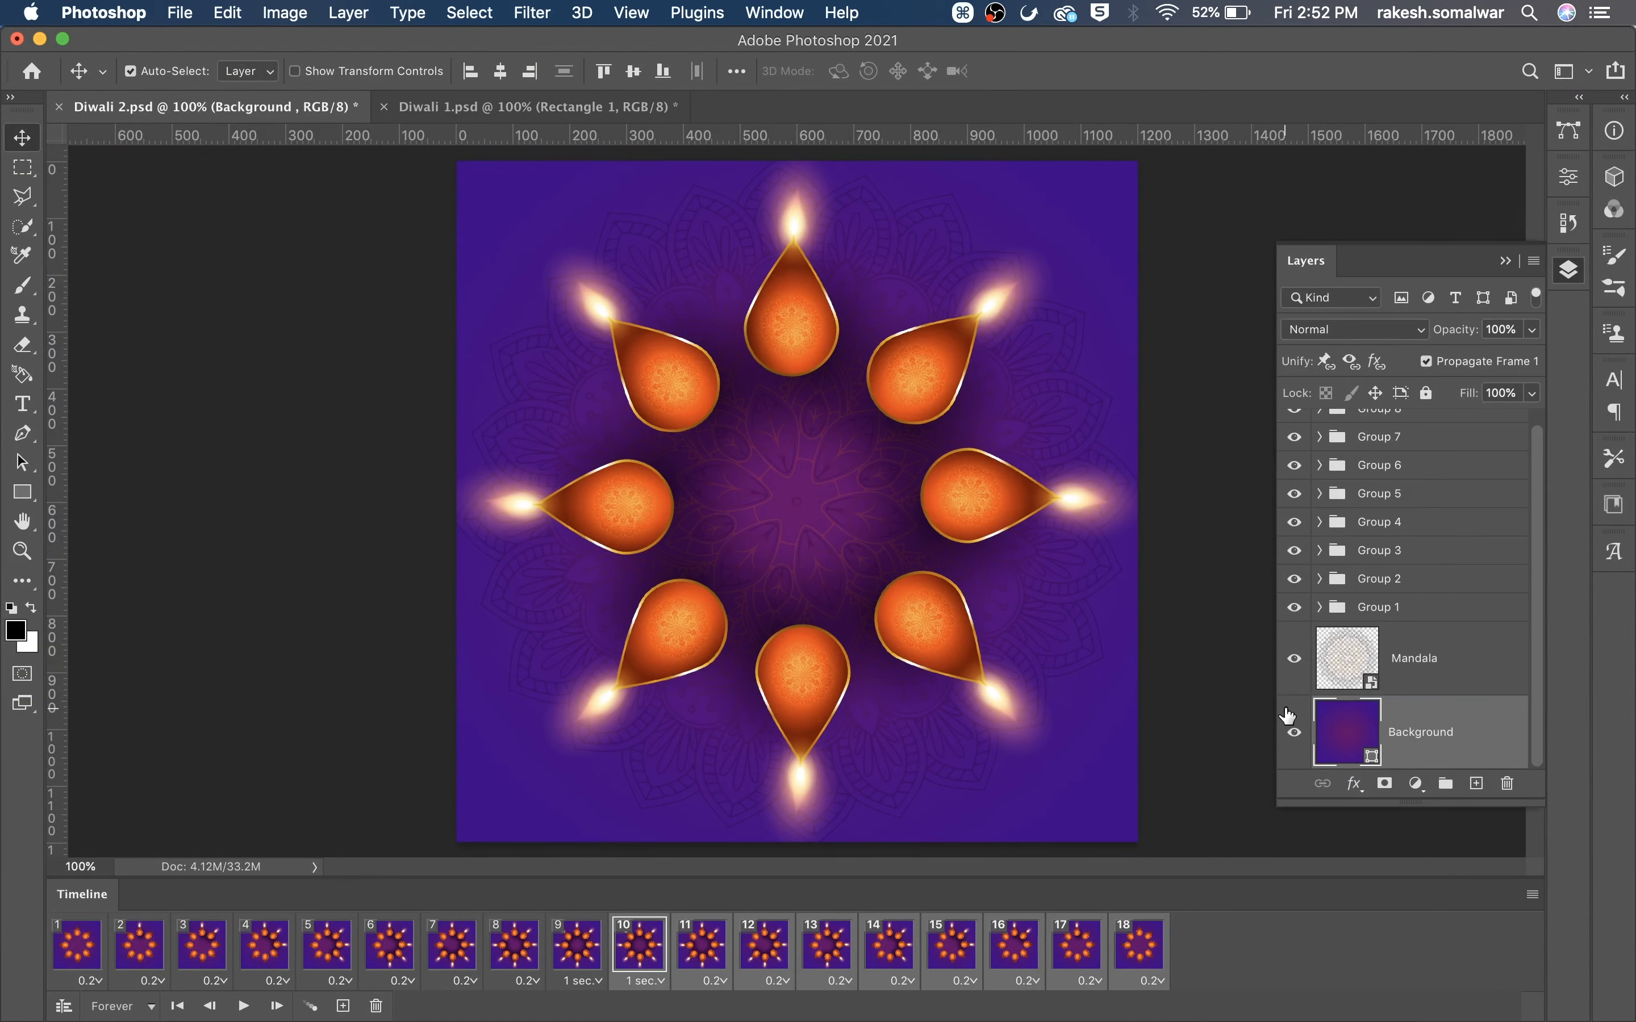
Preview the animation from frame 1, stop it, and set the delay of frame 10 to 0.2 seconds.
click(71, 954)
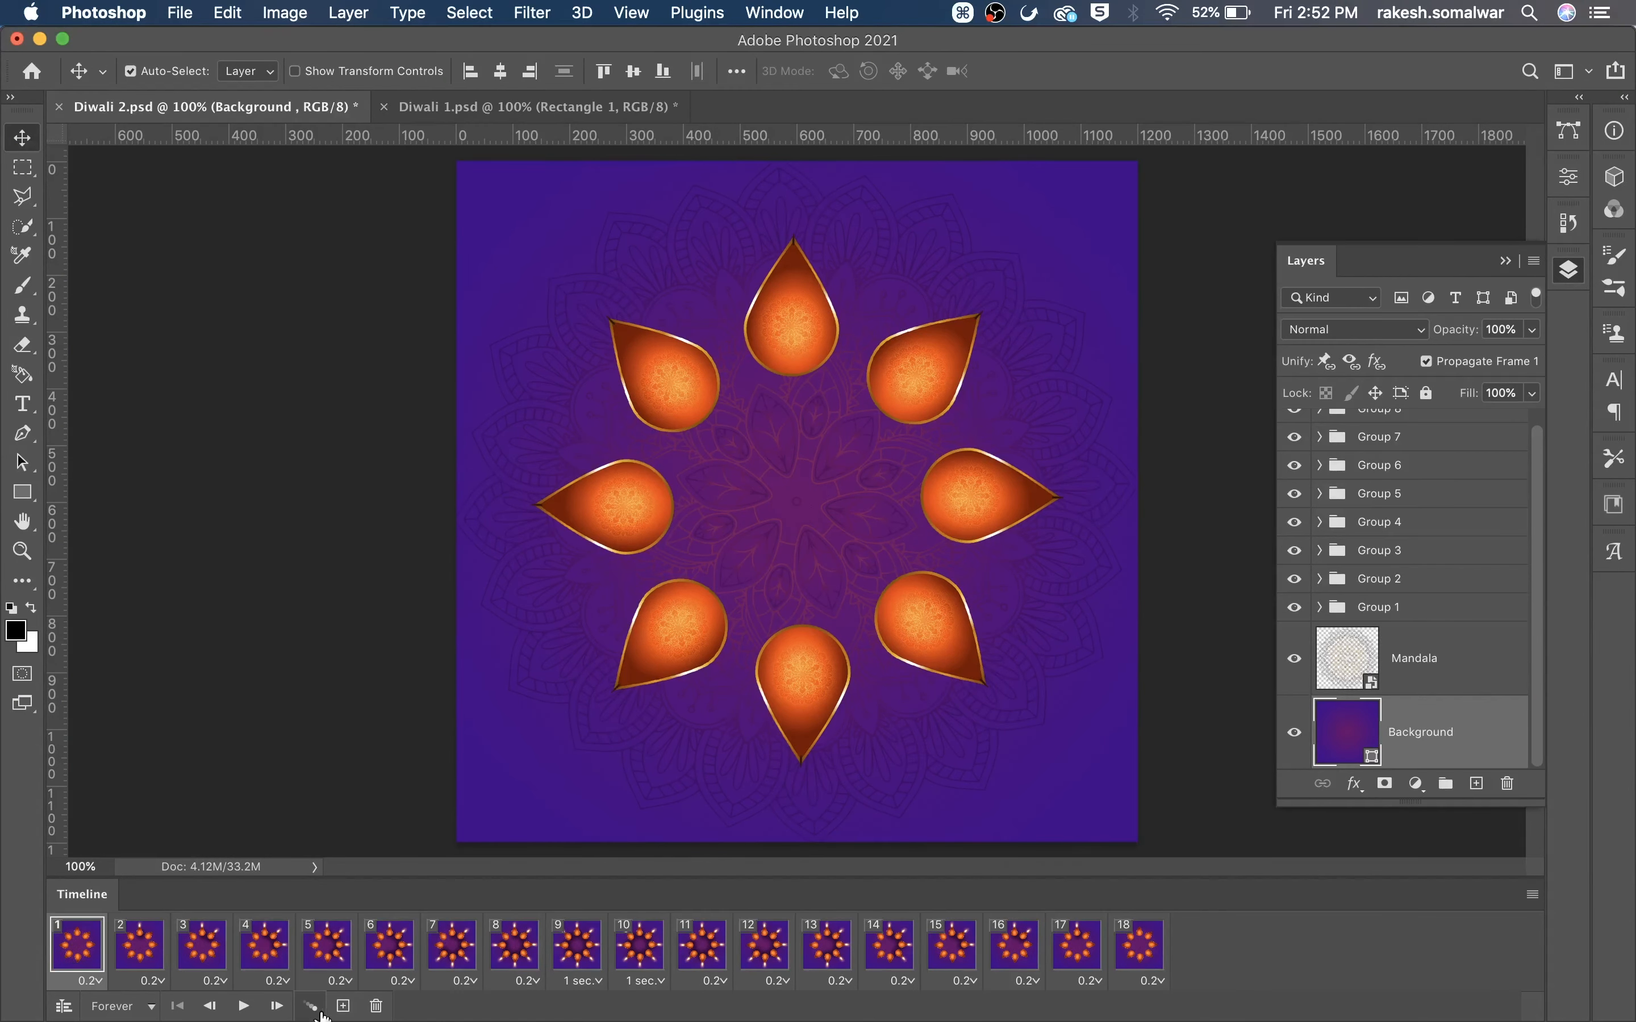
click(244, 1008)
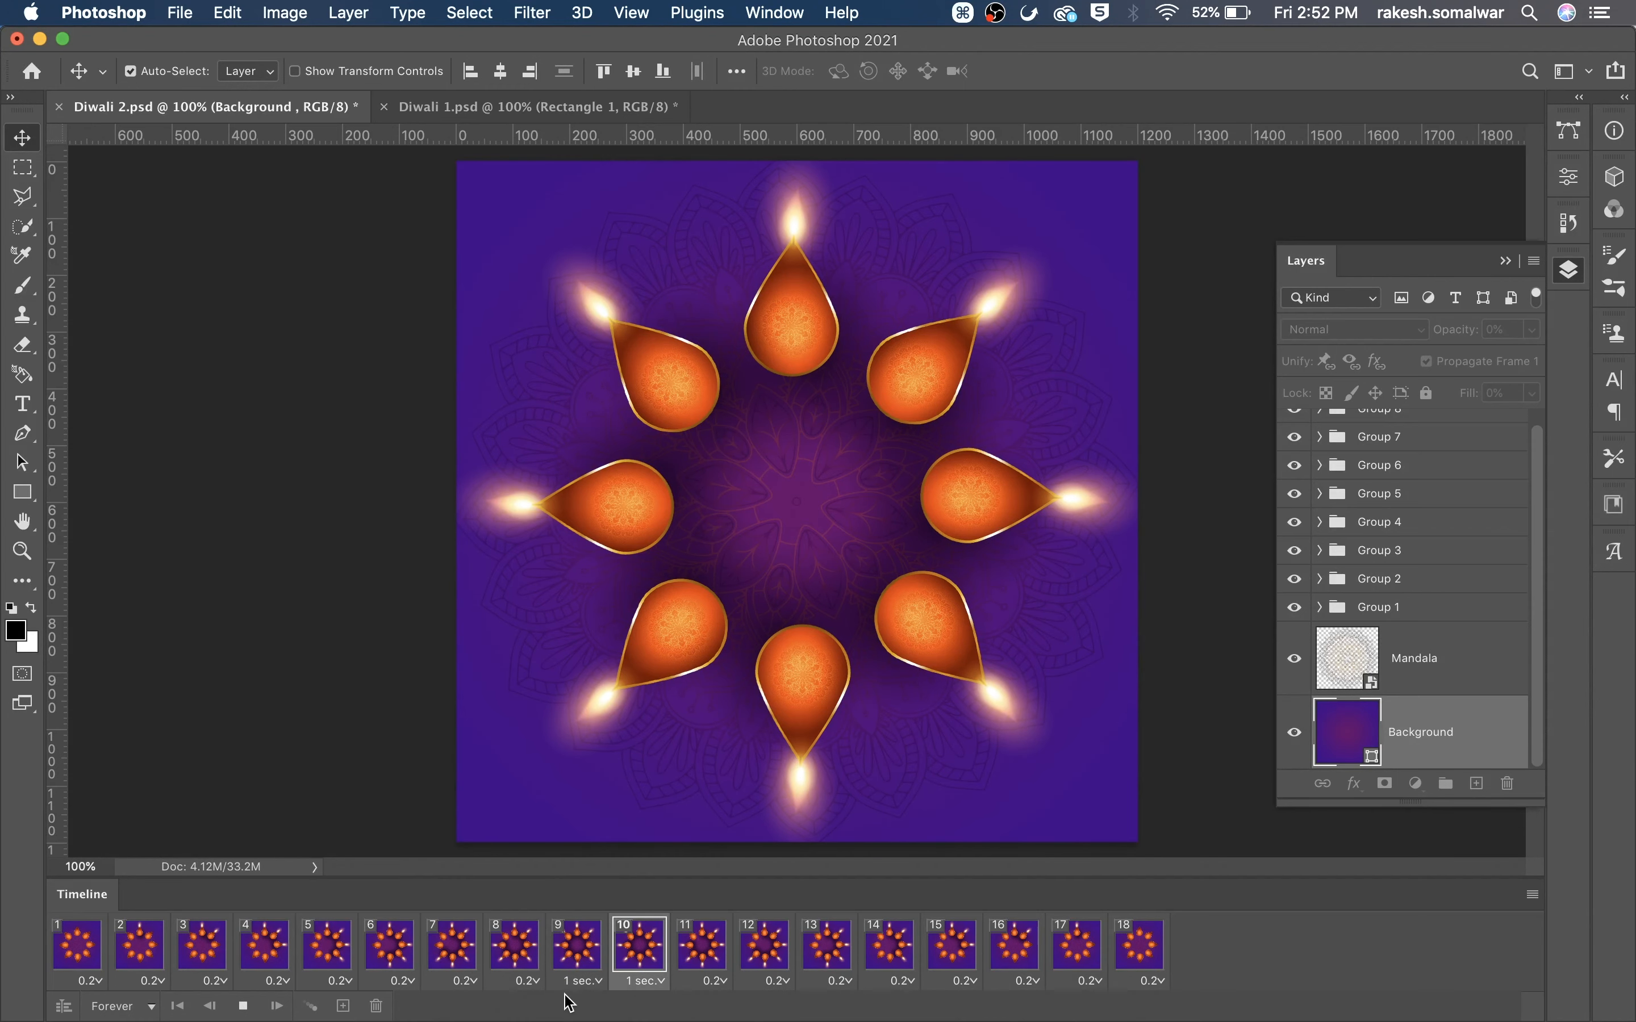
key(space)
click(644, 981)
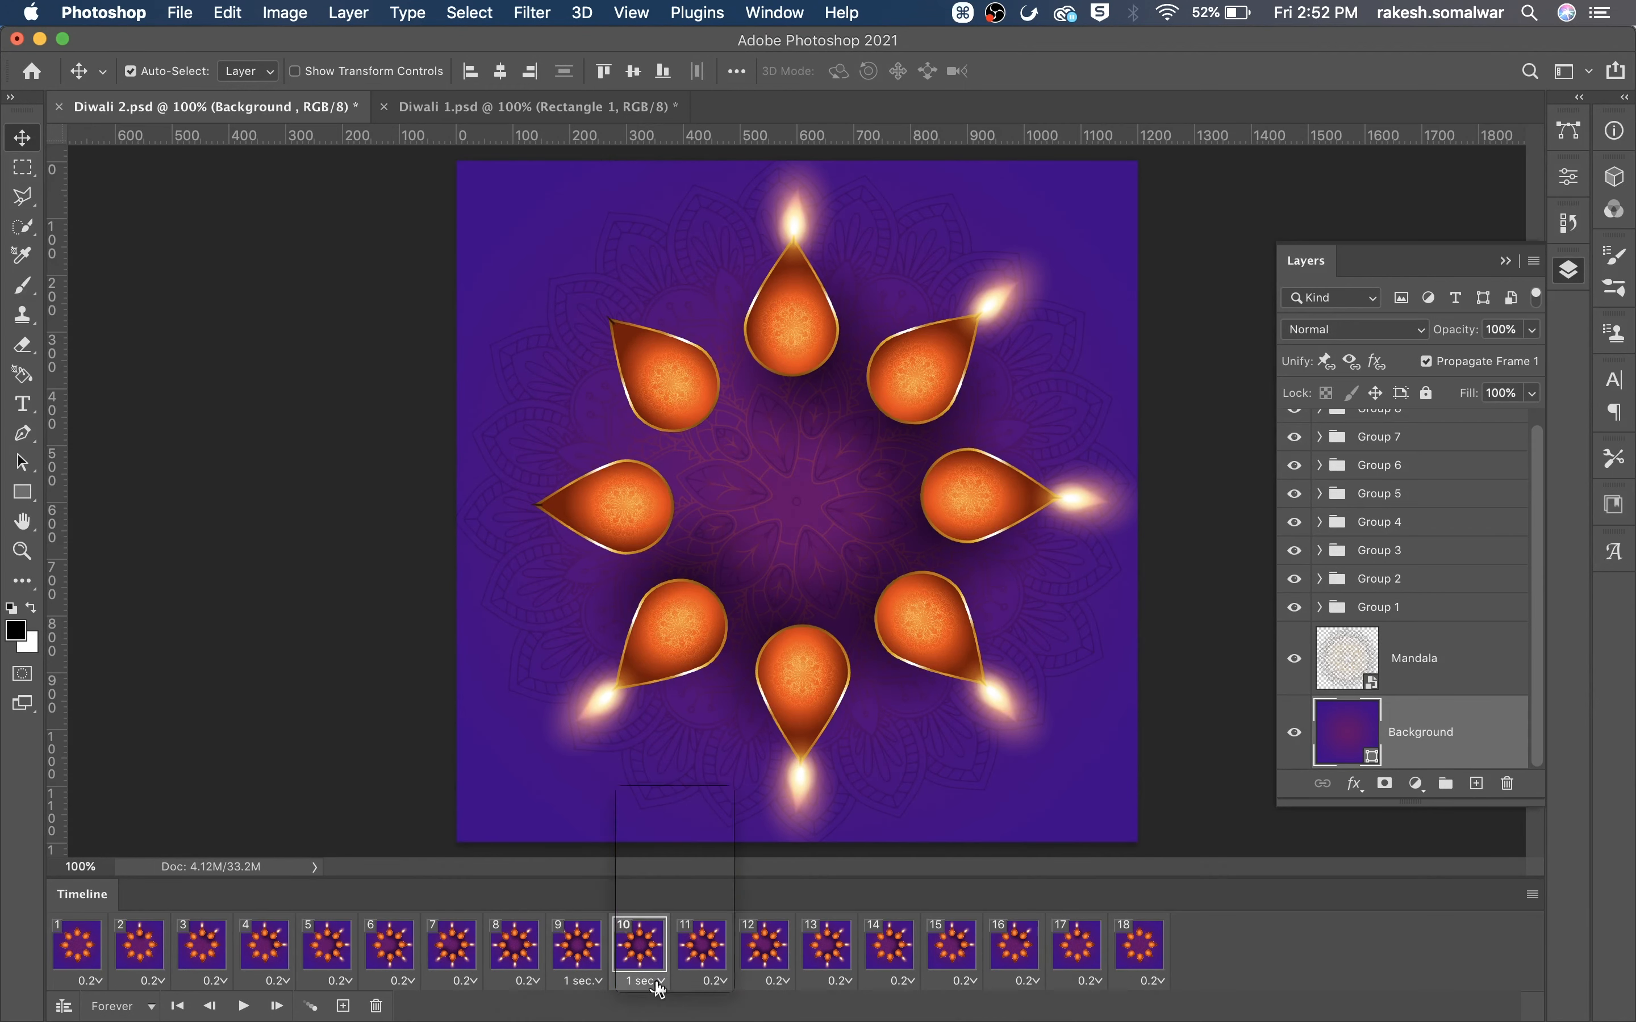
key(Escape)
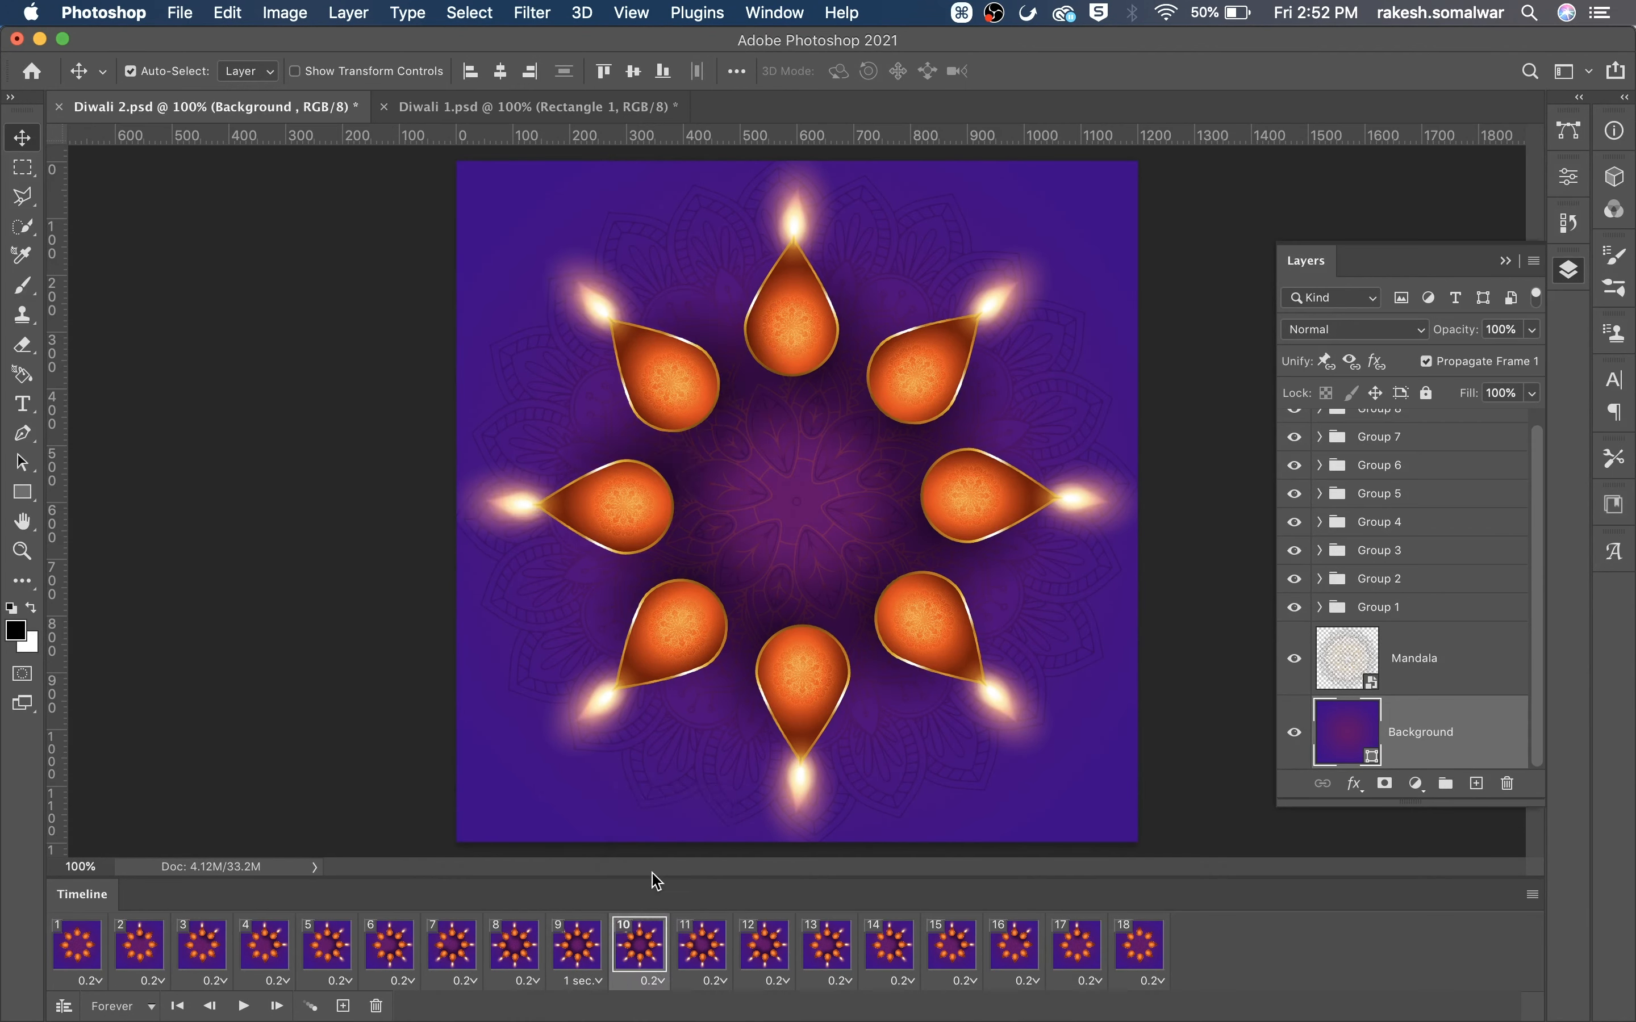
Set the delay of frame 1 to 1.0 second and preview the full animation.
click(88, 981)
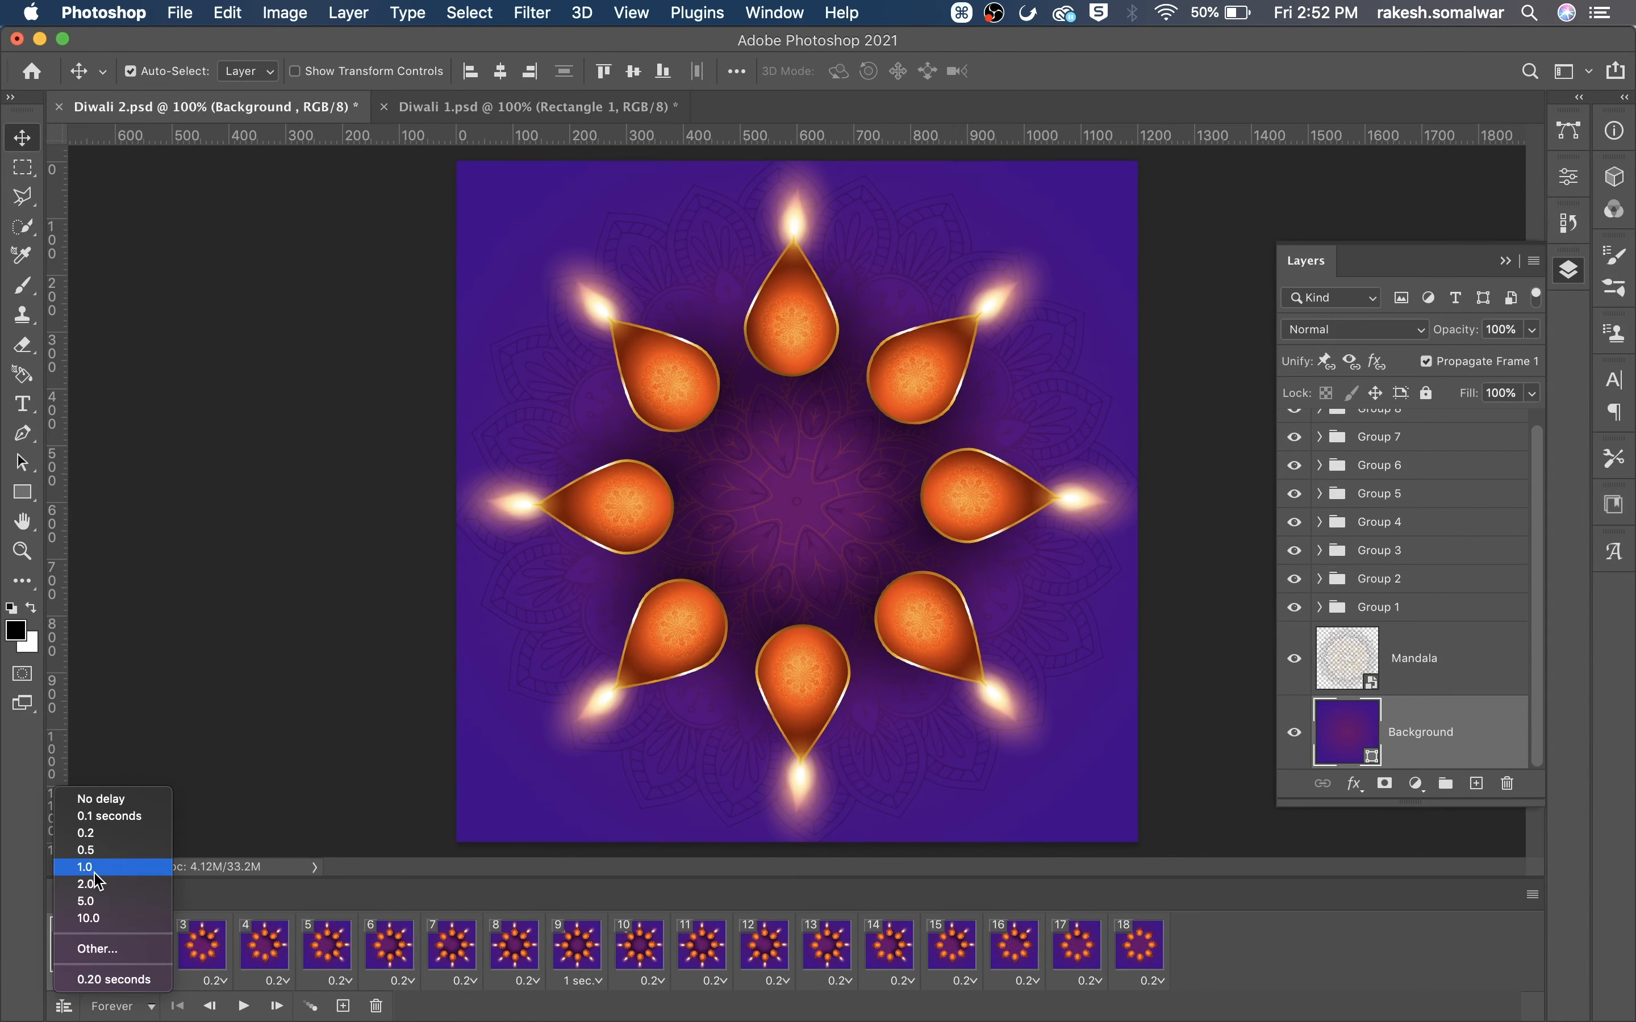
click(95, 868)
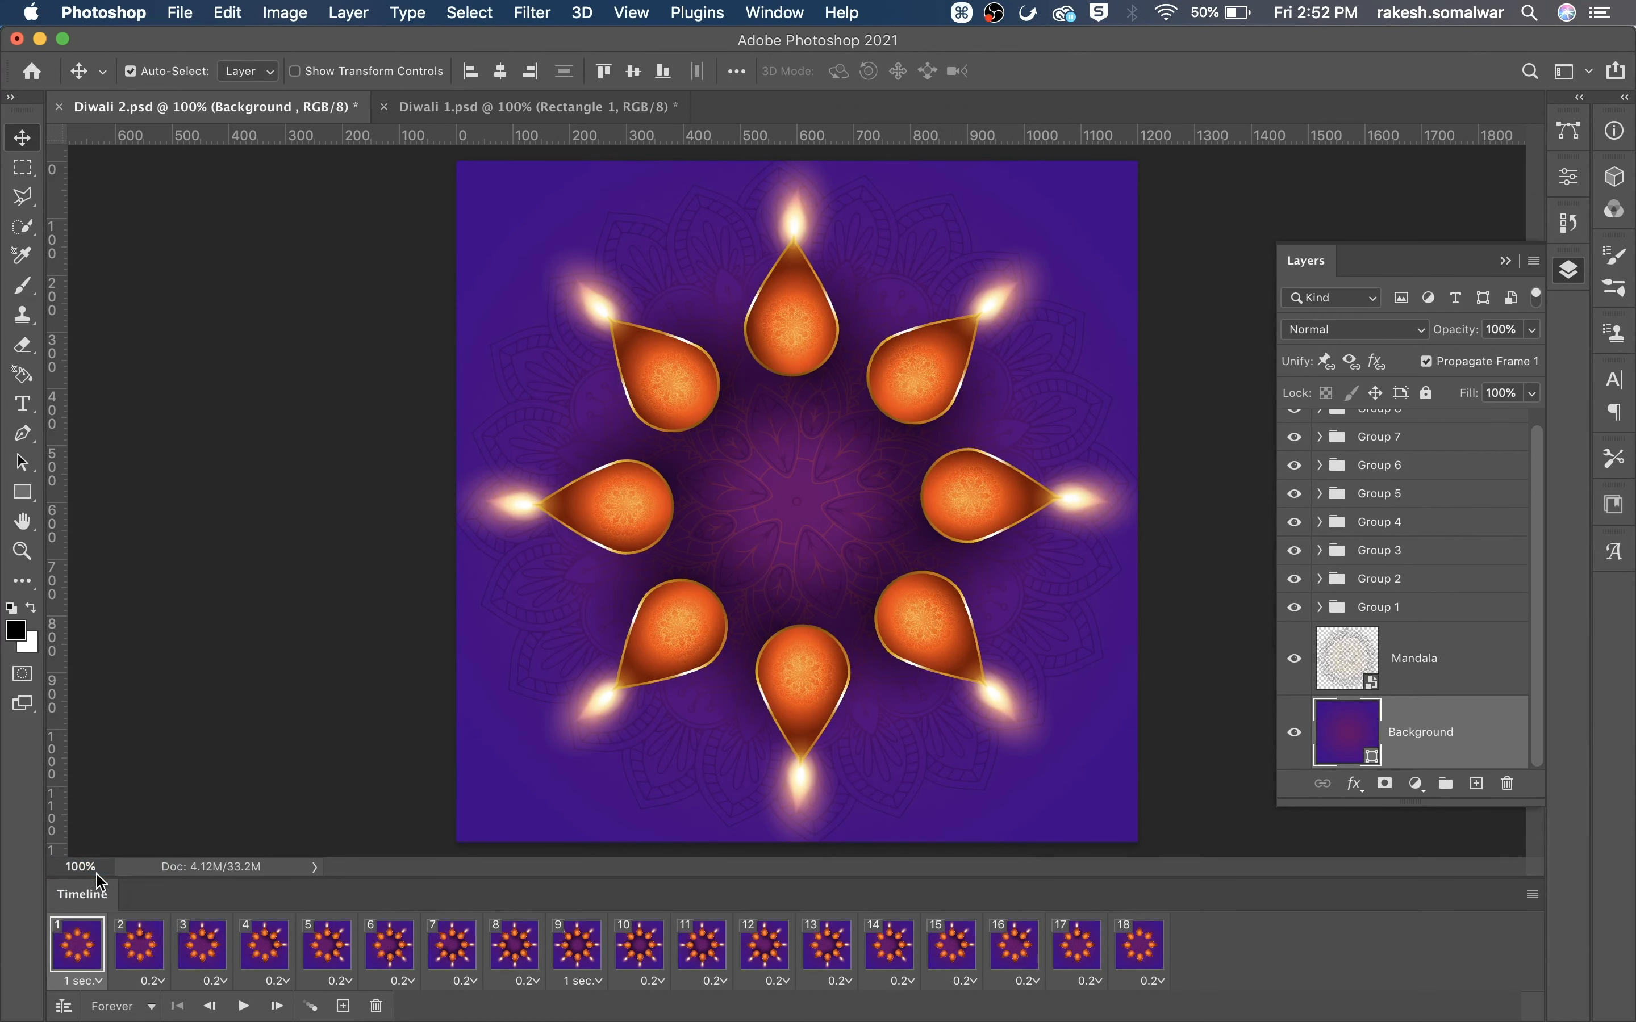
click(244, 1006)
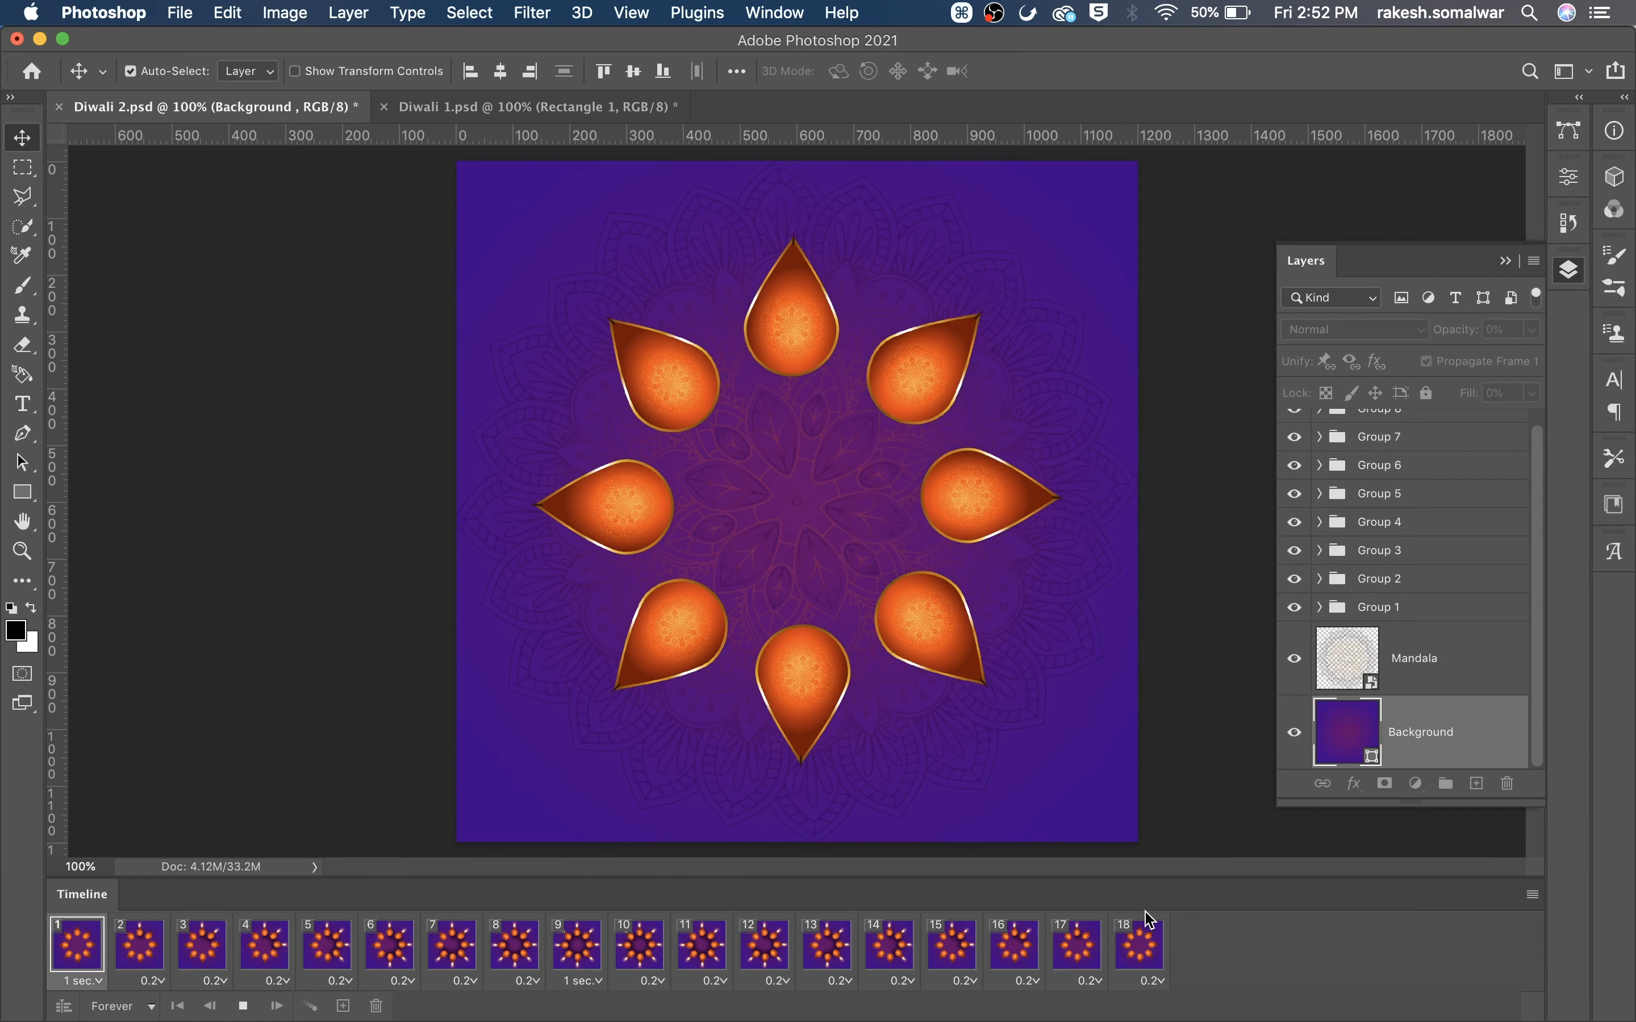
key(space)
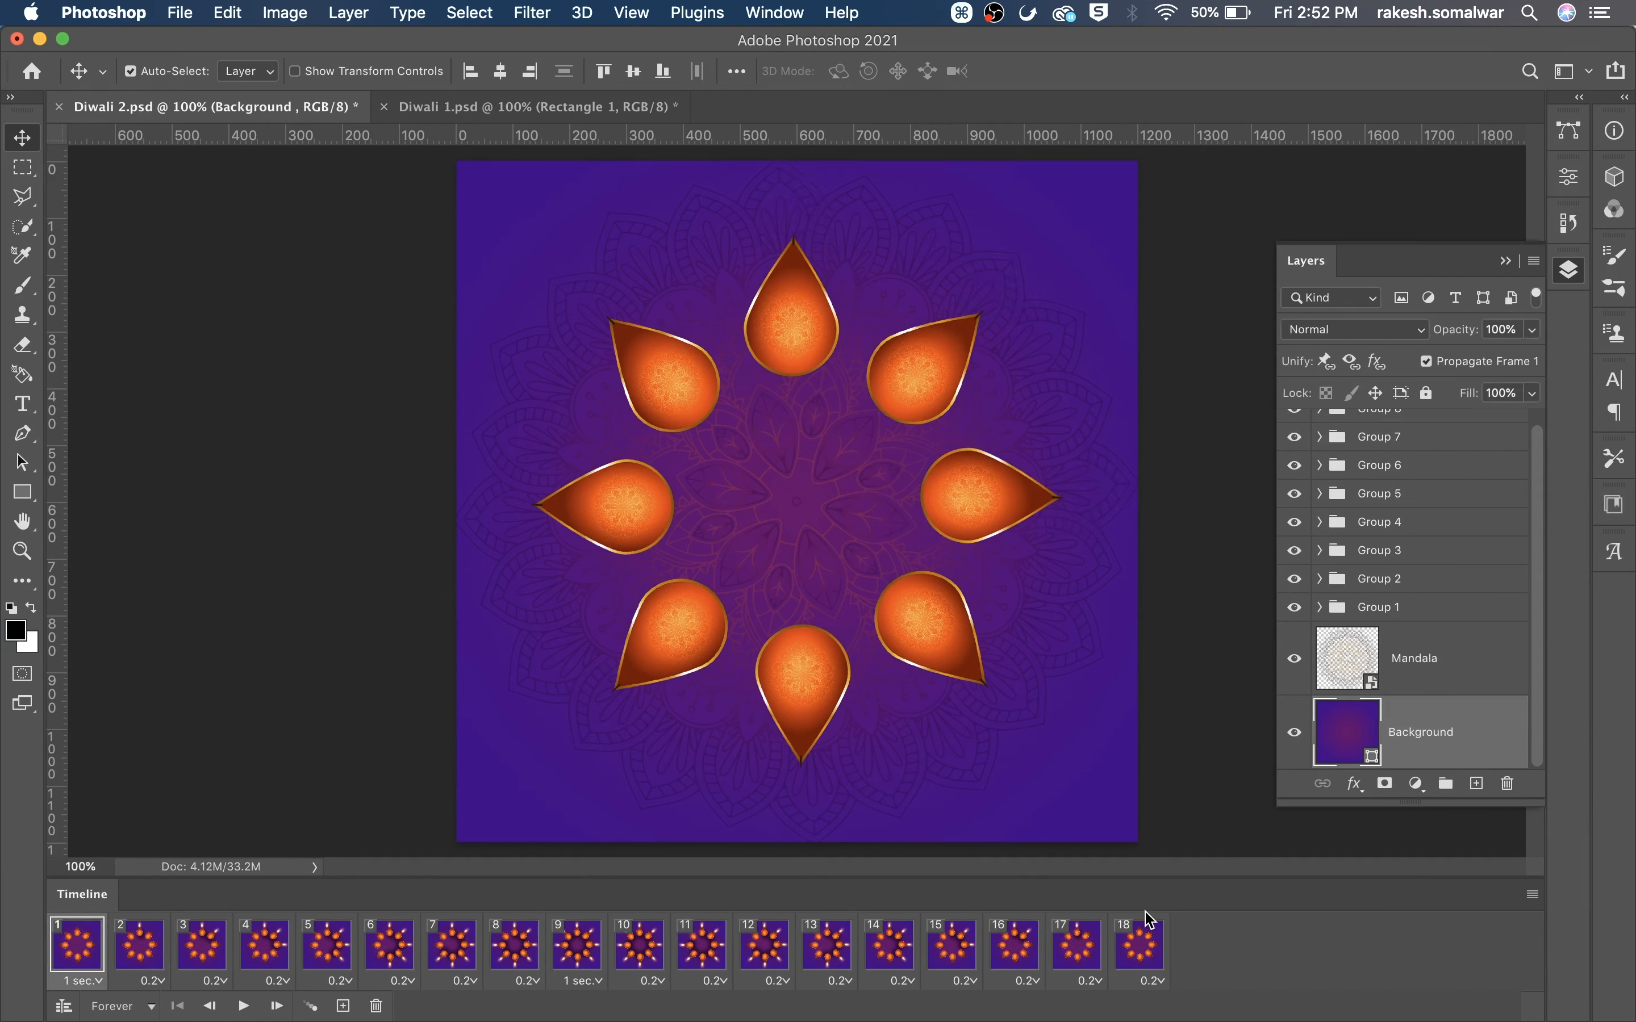
Duplicate the unlit frame 1 and move the copy directly after the fully lit frame 9.
click(521, 952)
click(561, 947)
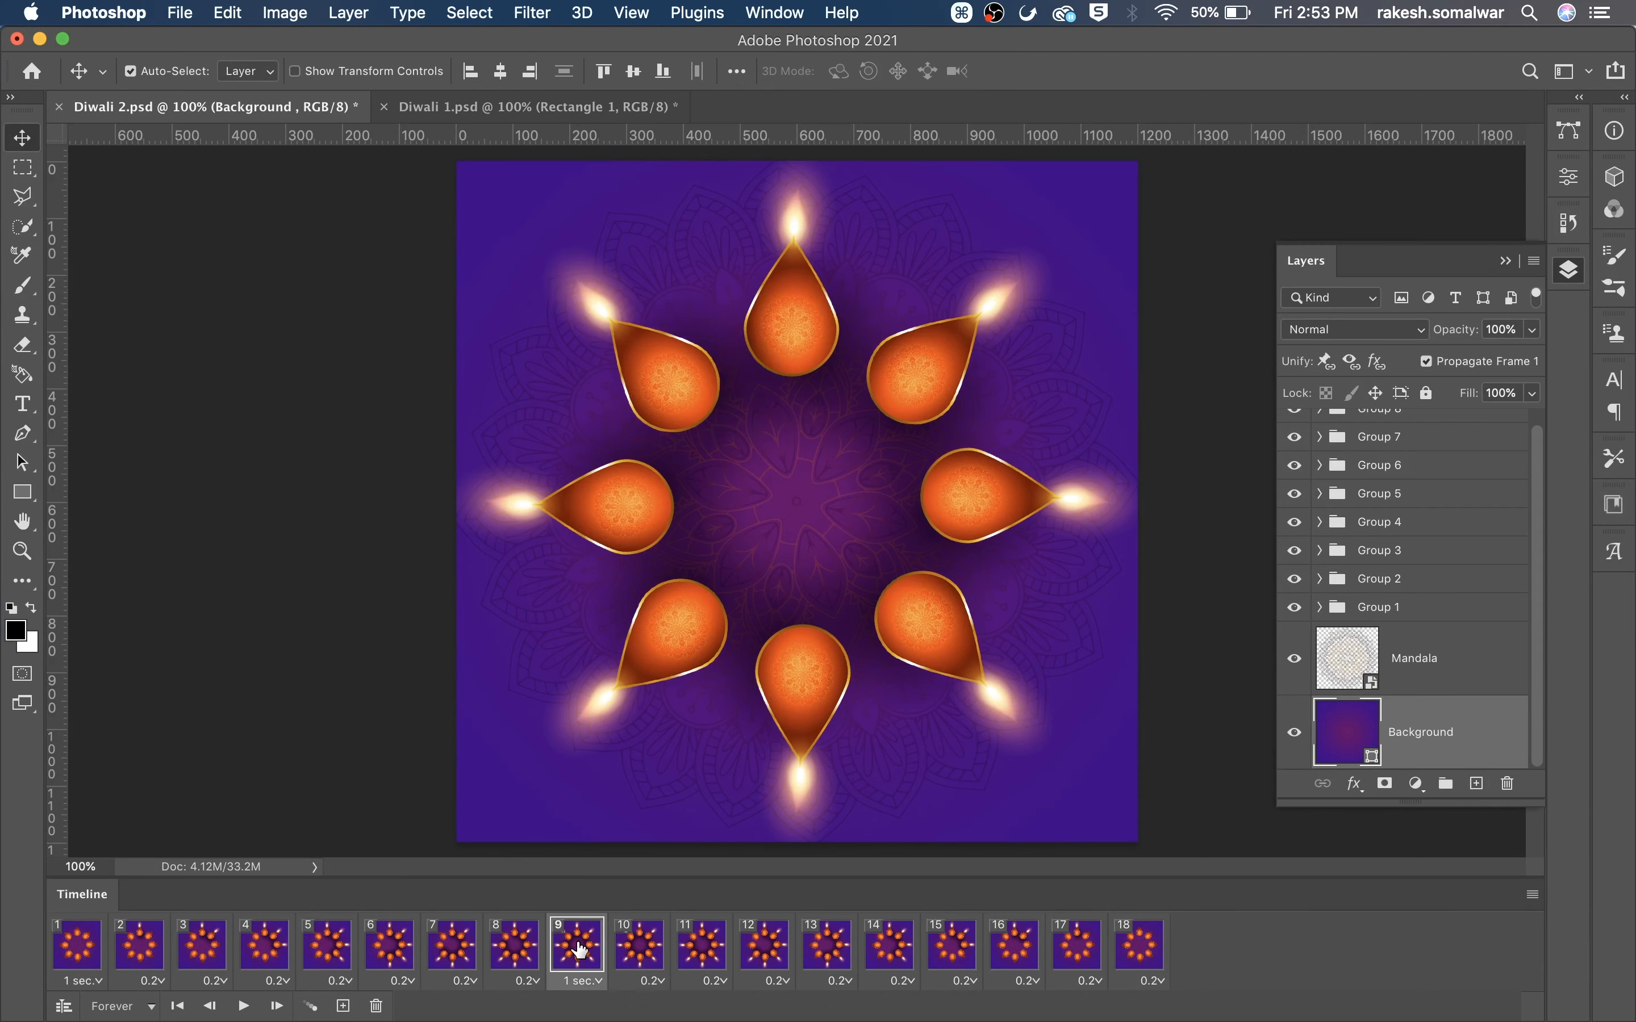
click(343, 1006)
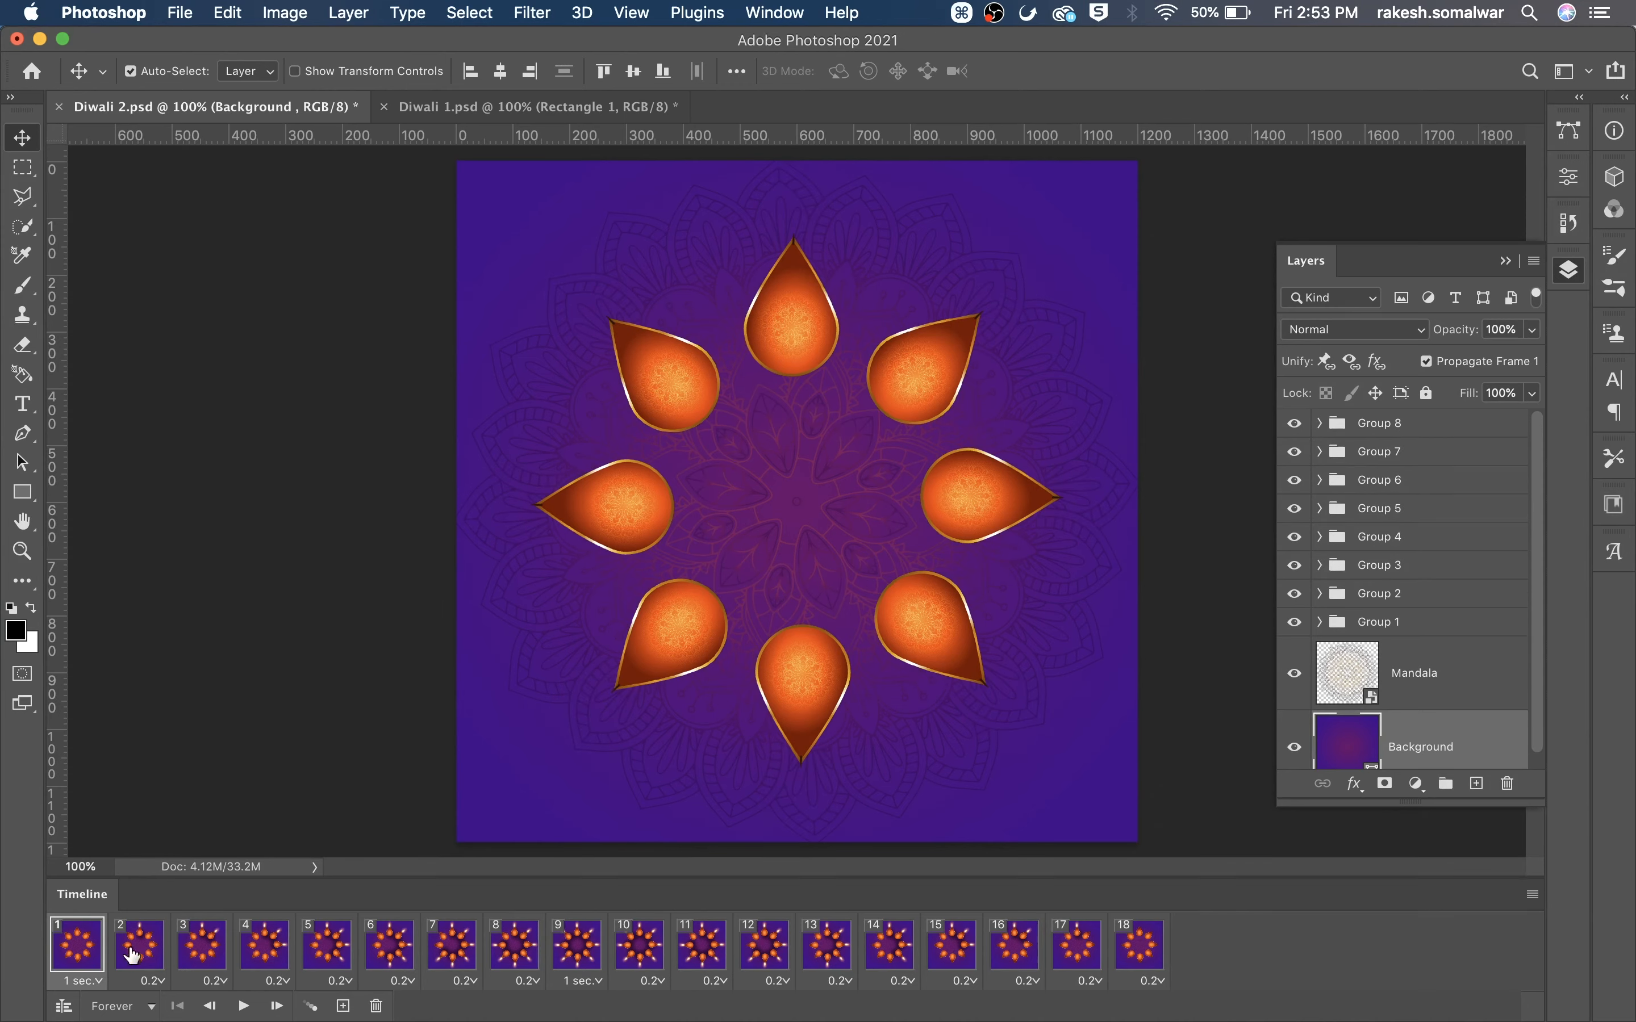
click(139, 954)
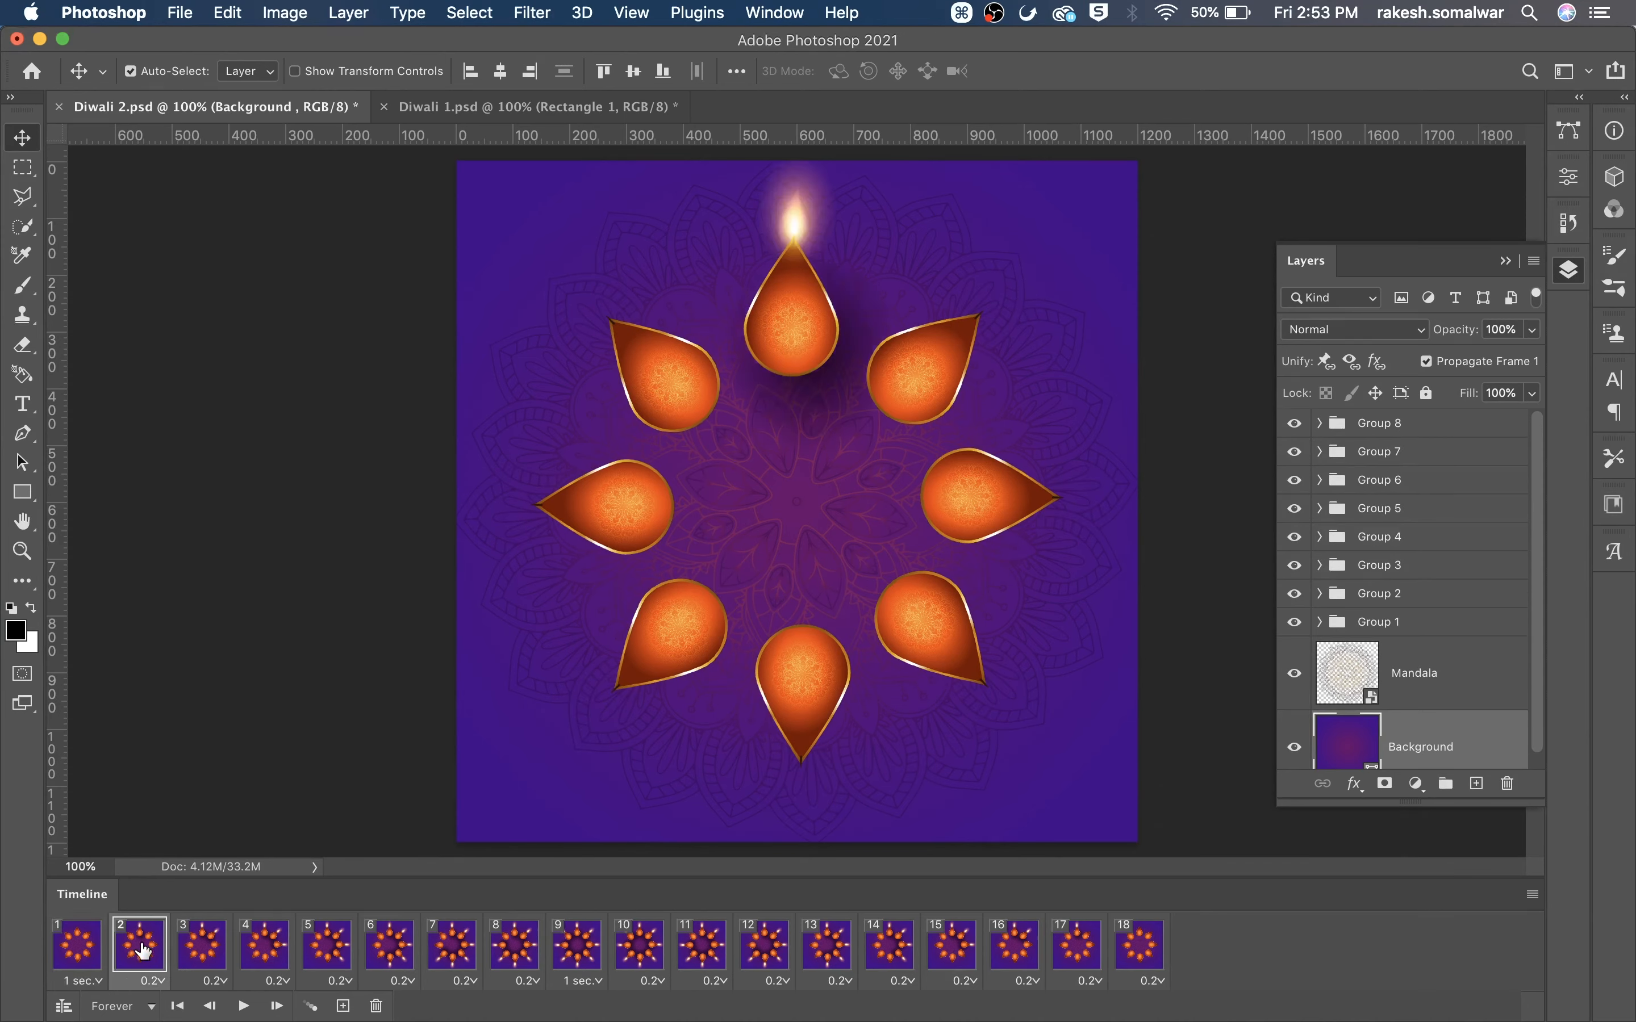
click(74, 954)
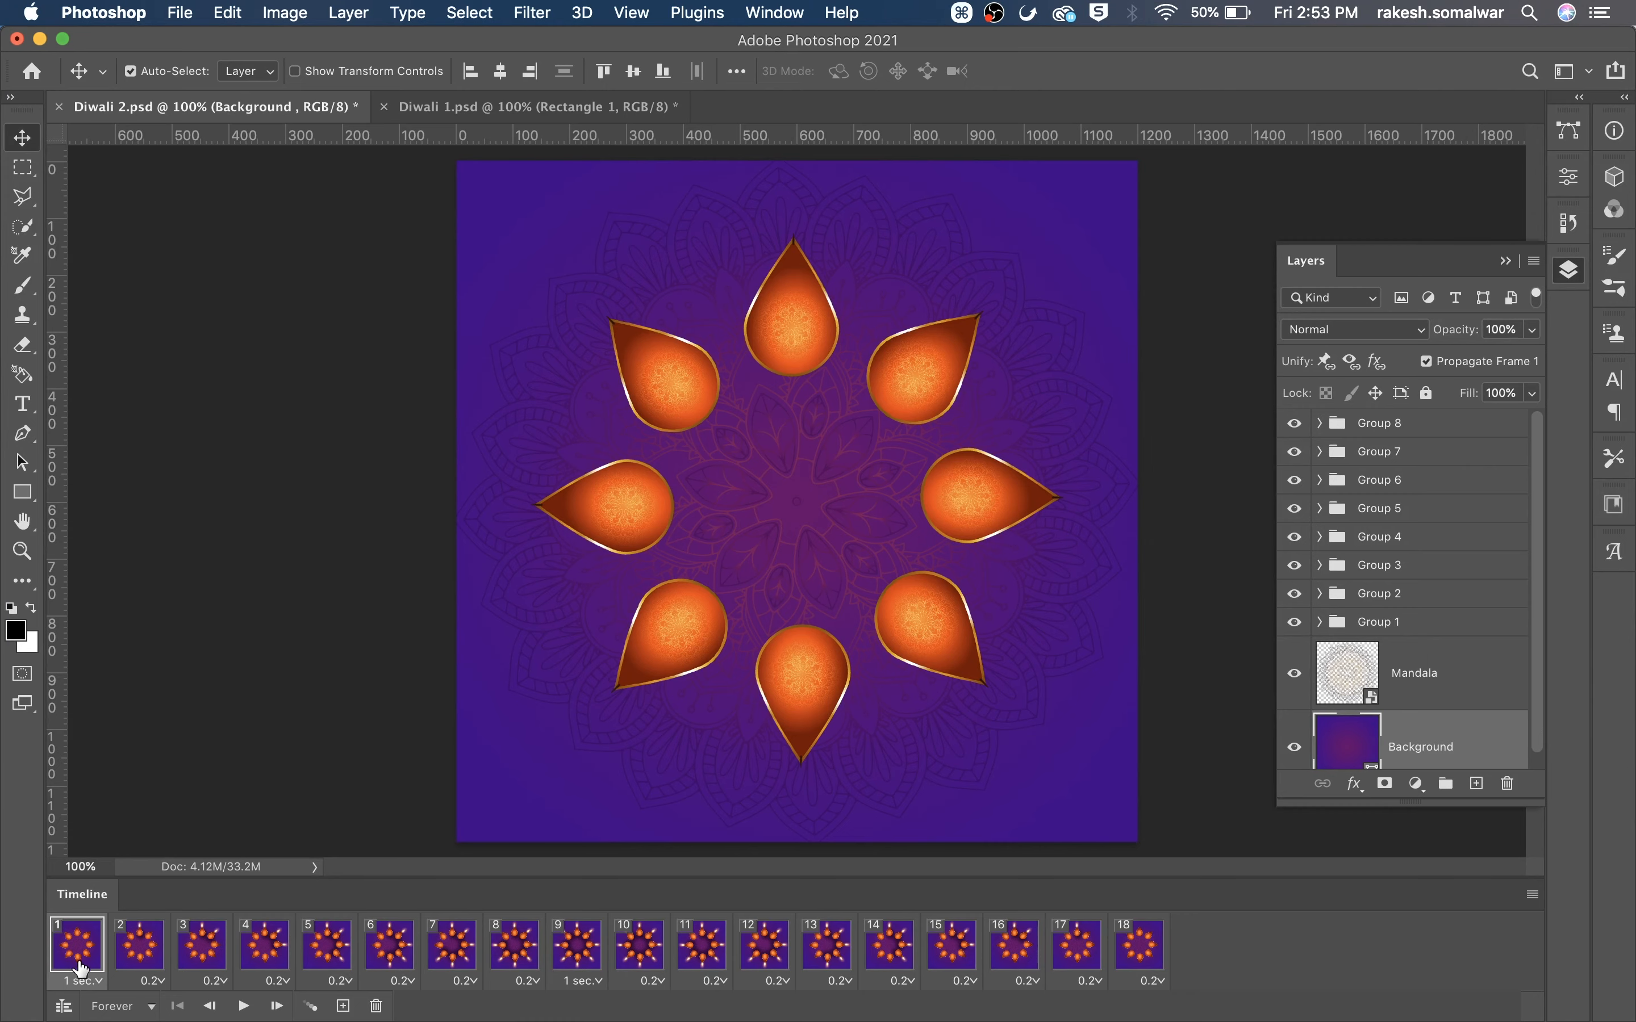
click(343, 1006)
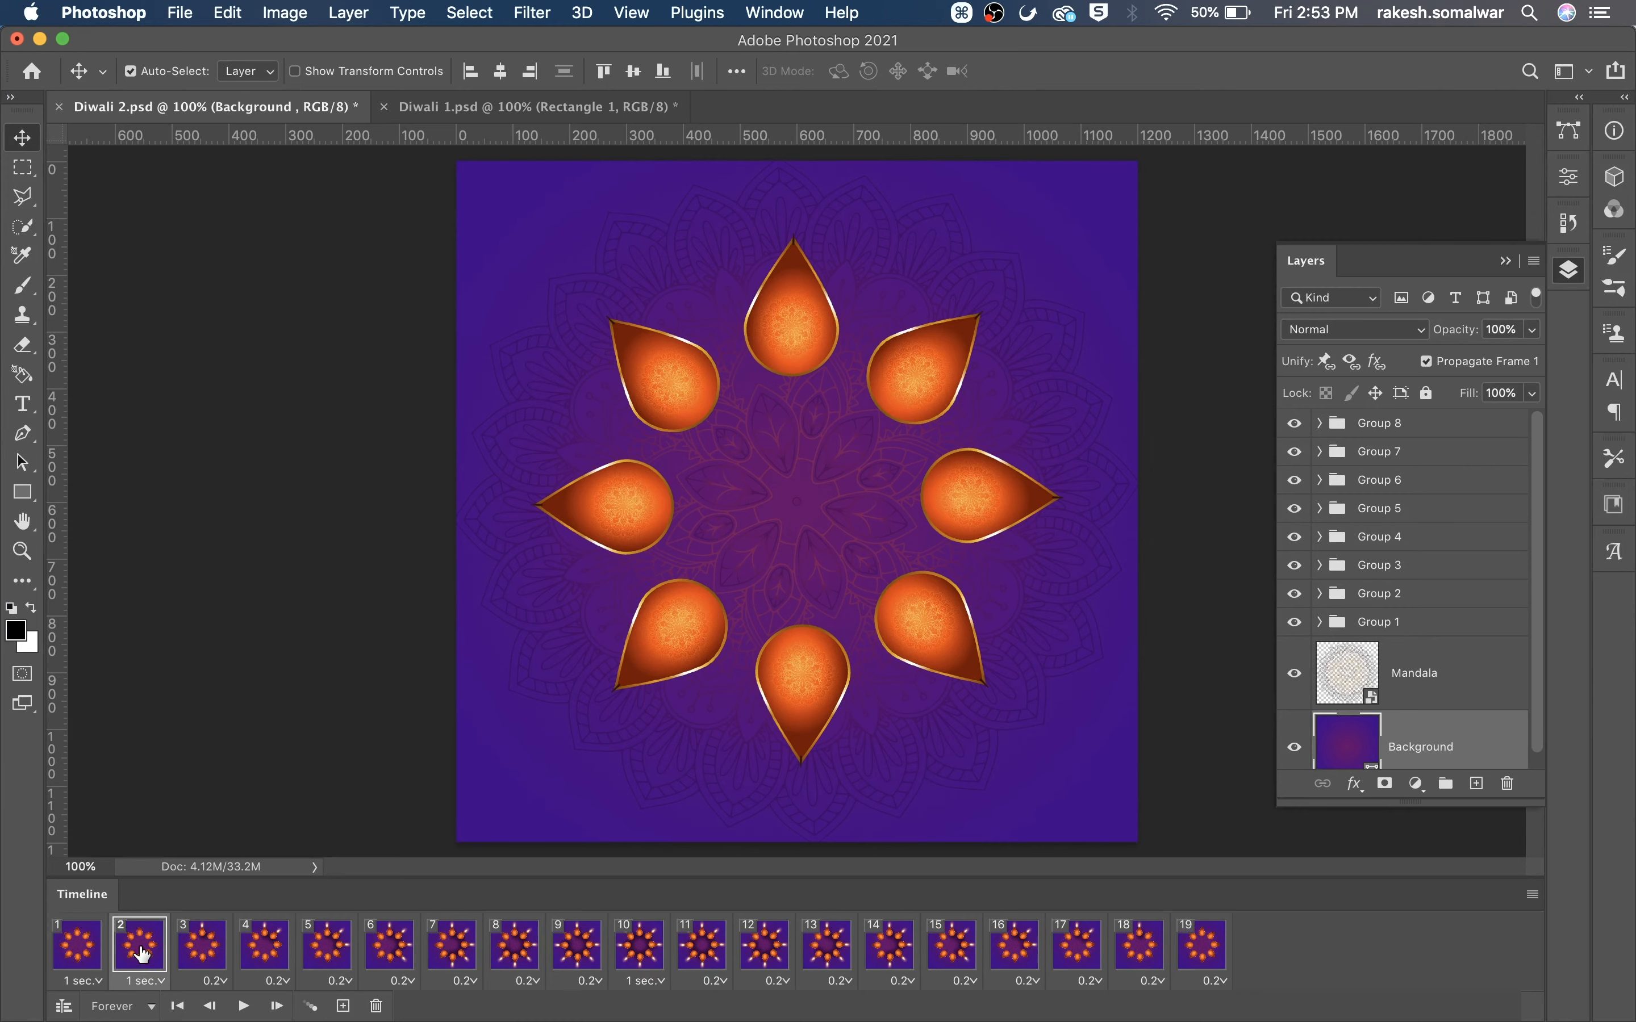
mouse_move(142, 953)
mouse_down()
mouse_move(696, 973)
mouse_move(679, 960)
mouse_up()
Set the unlit frame 10 to No delay and compare it with the lit frames 9 and 11.
click(573, 958)
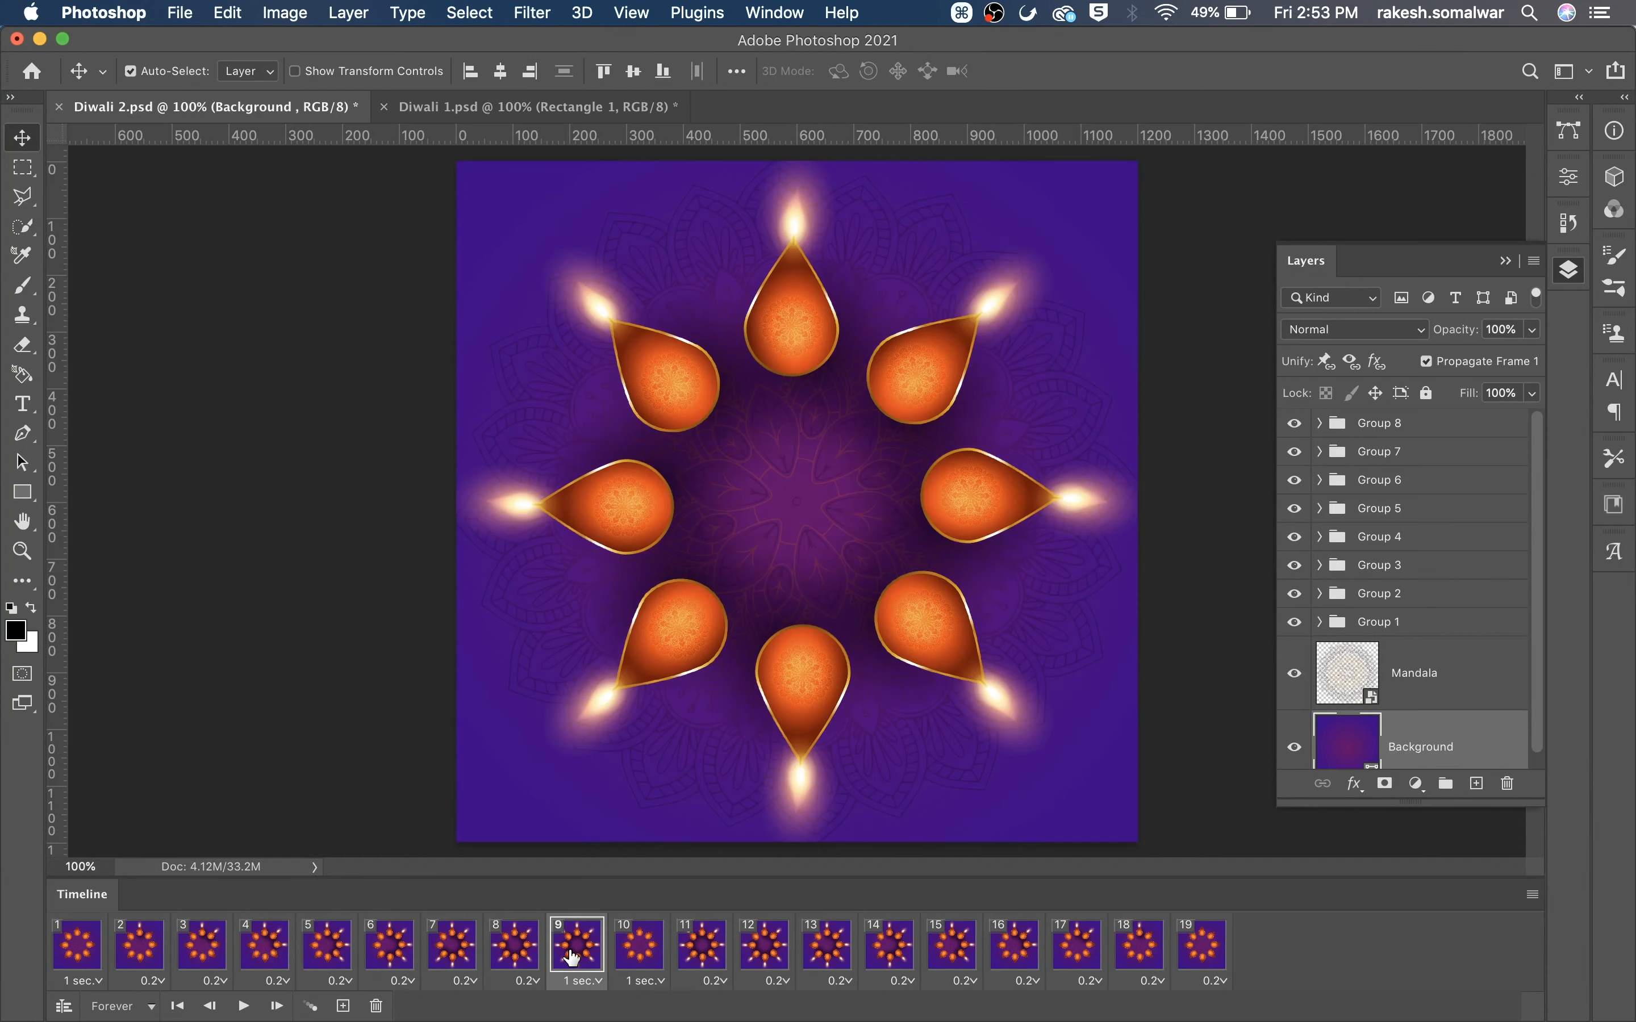
click(639, 954)
click(591, 952)
click(639, 954)
click(698, 945)
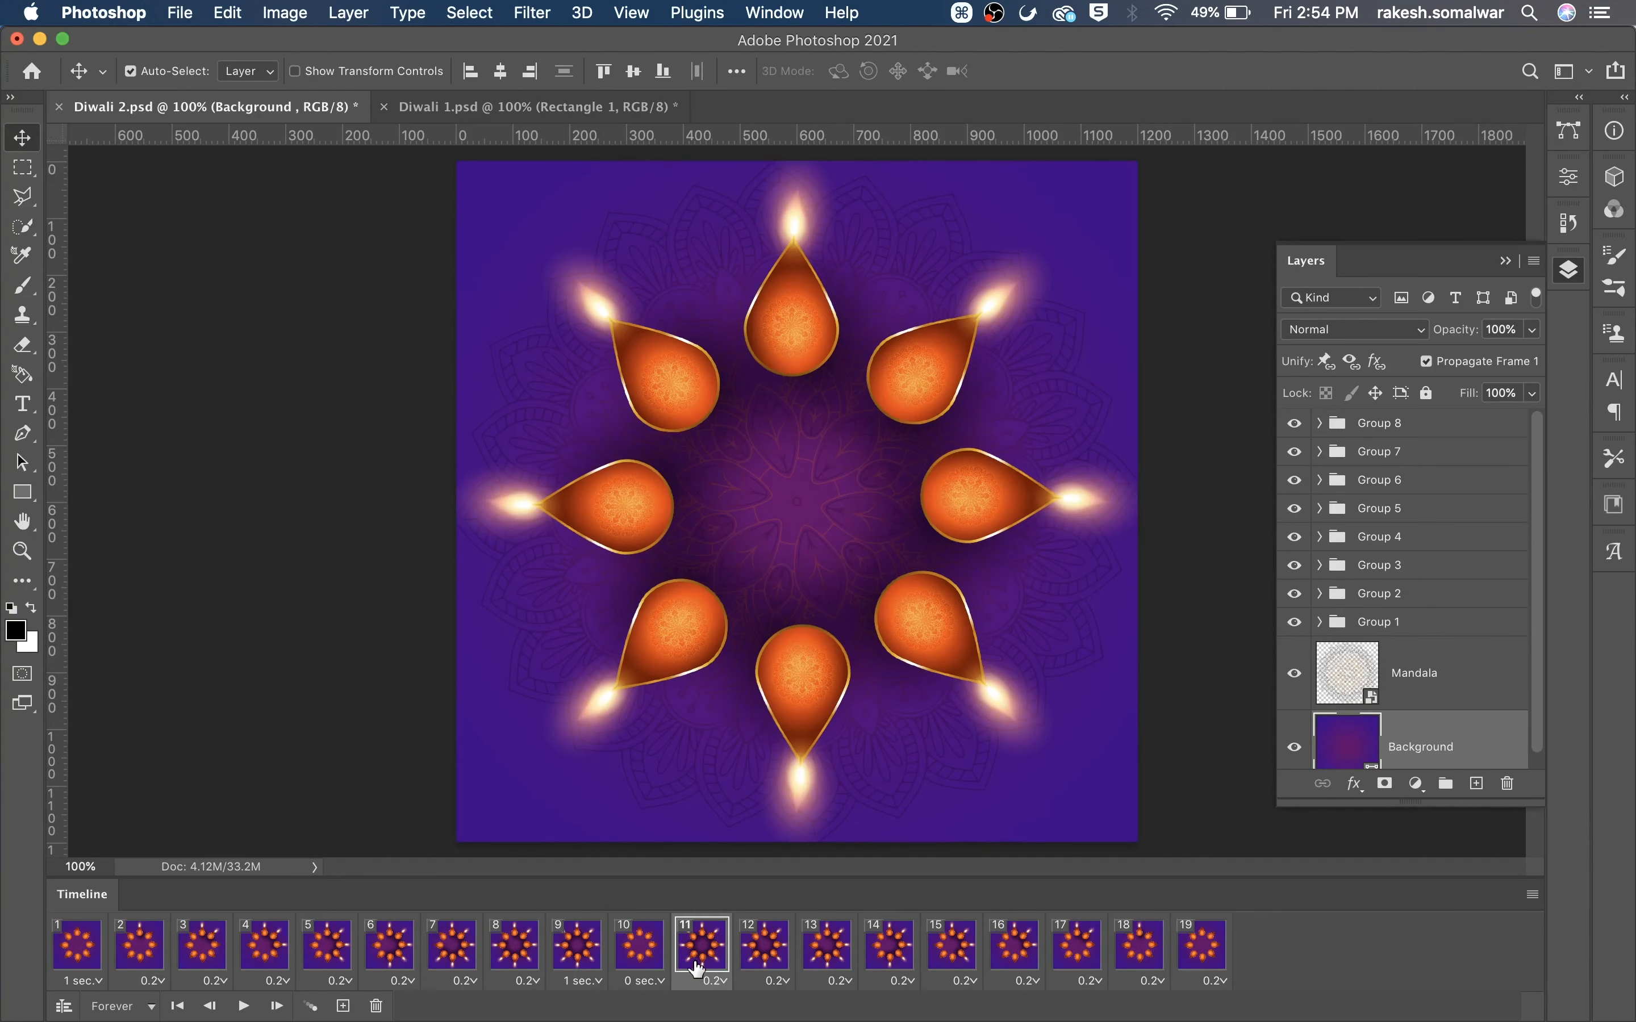
Compare frames 10 and 11, select both, and set their delay to No delay.
click(639, 954)
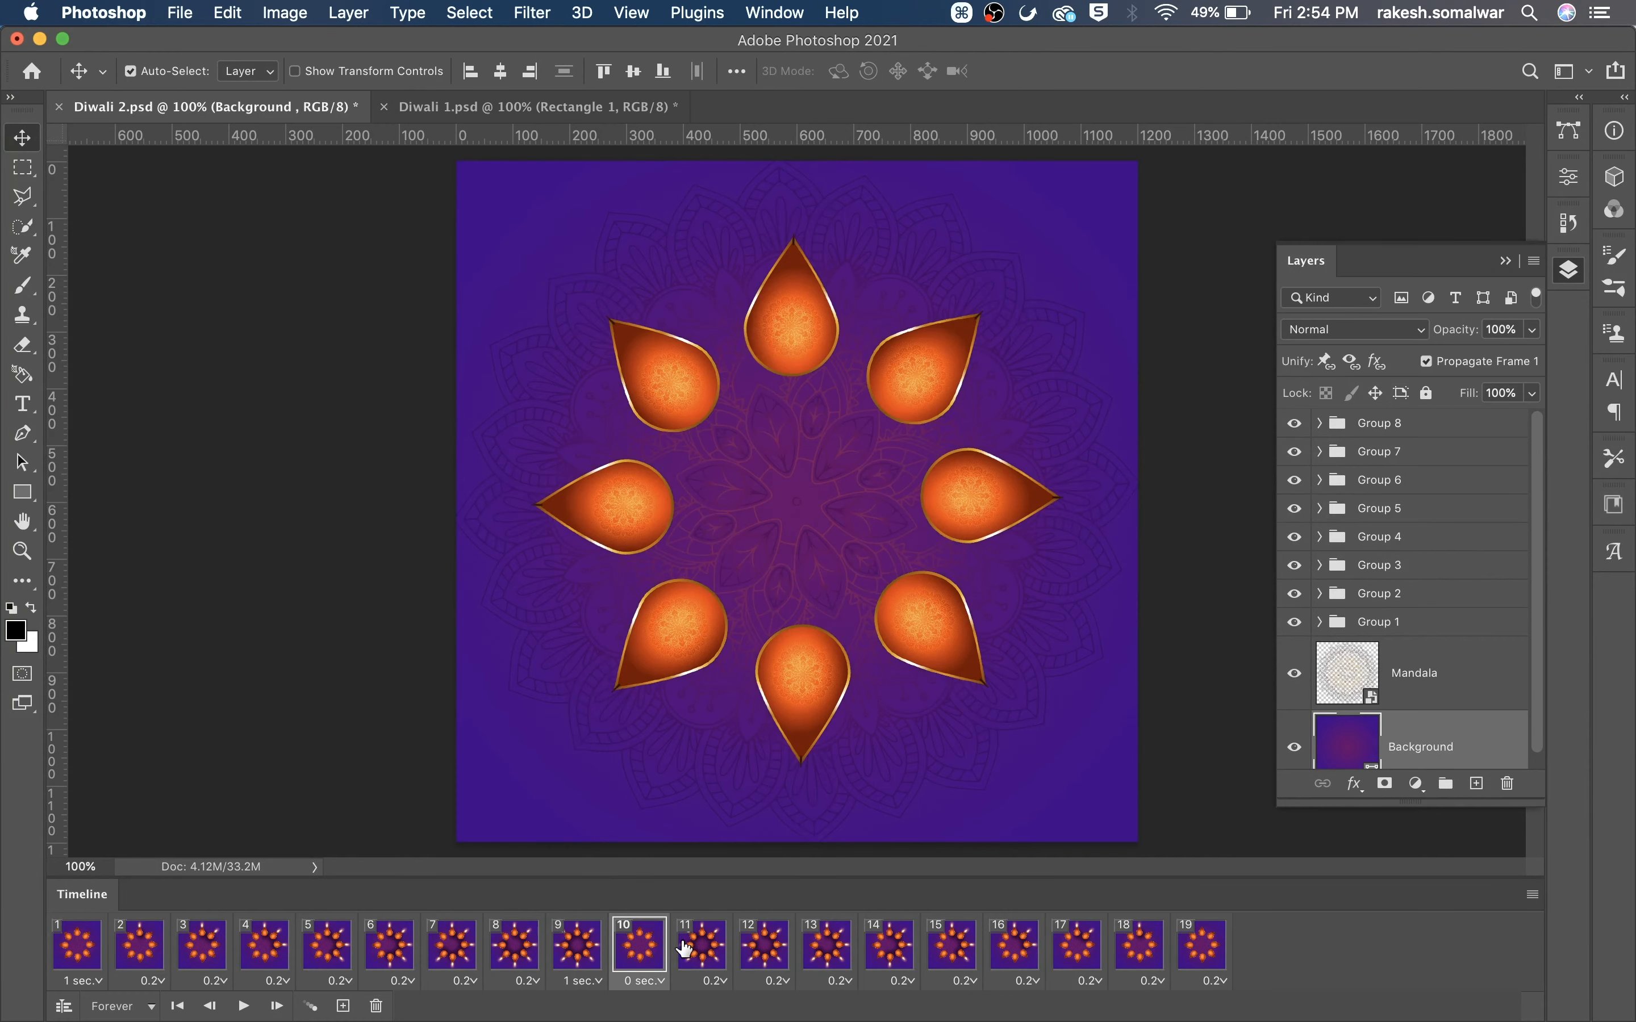
click(700, 953)
click(639, 954)
click(700, 954)
click(639, 968)
shift+click(697, 955)
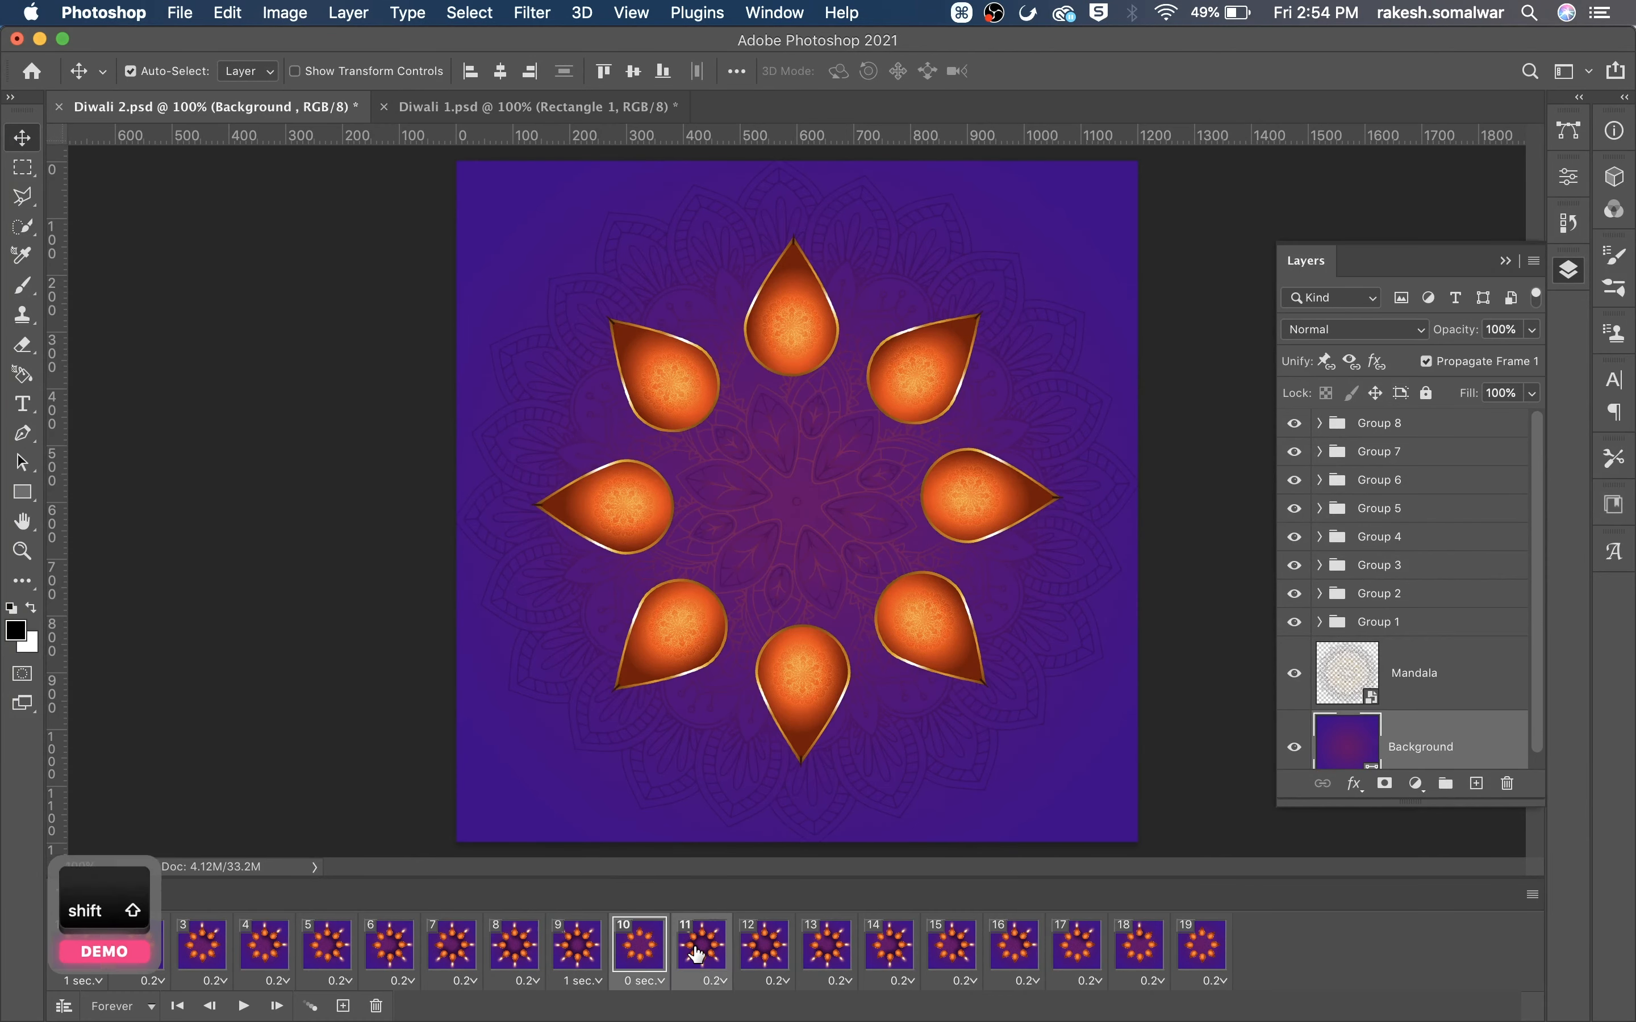
click(717, 980)
click(696, 789)
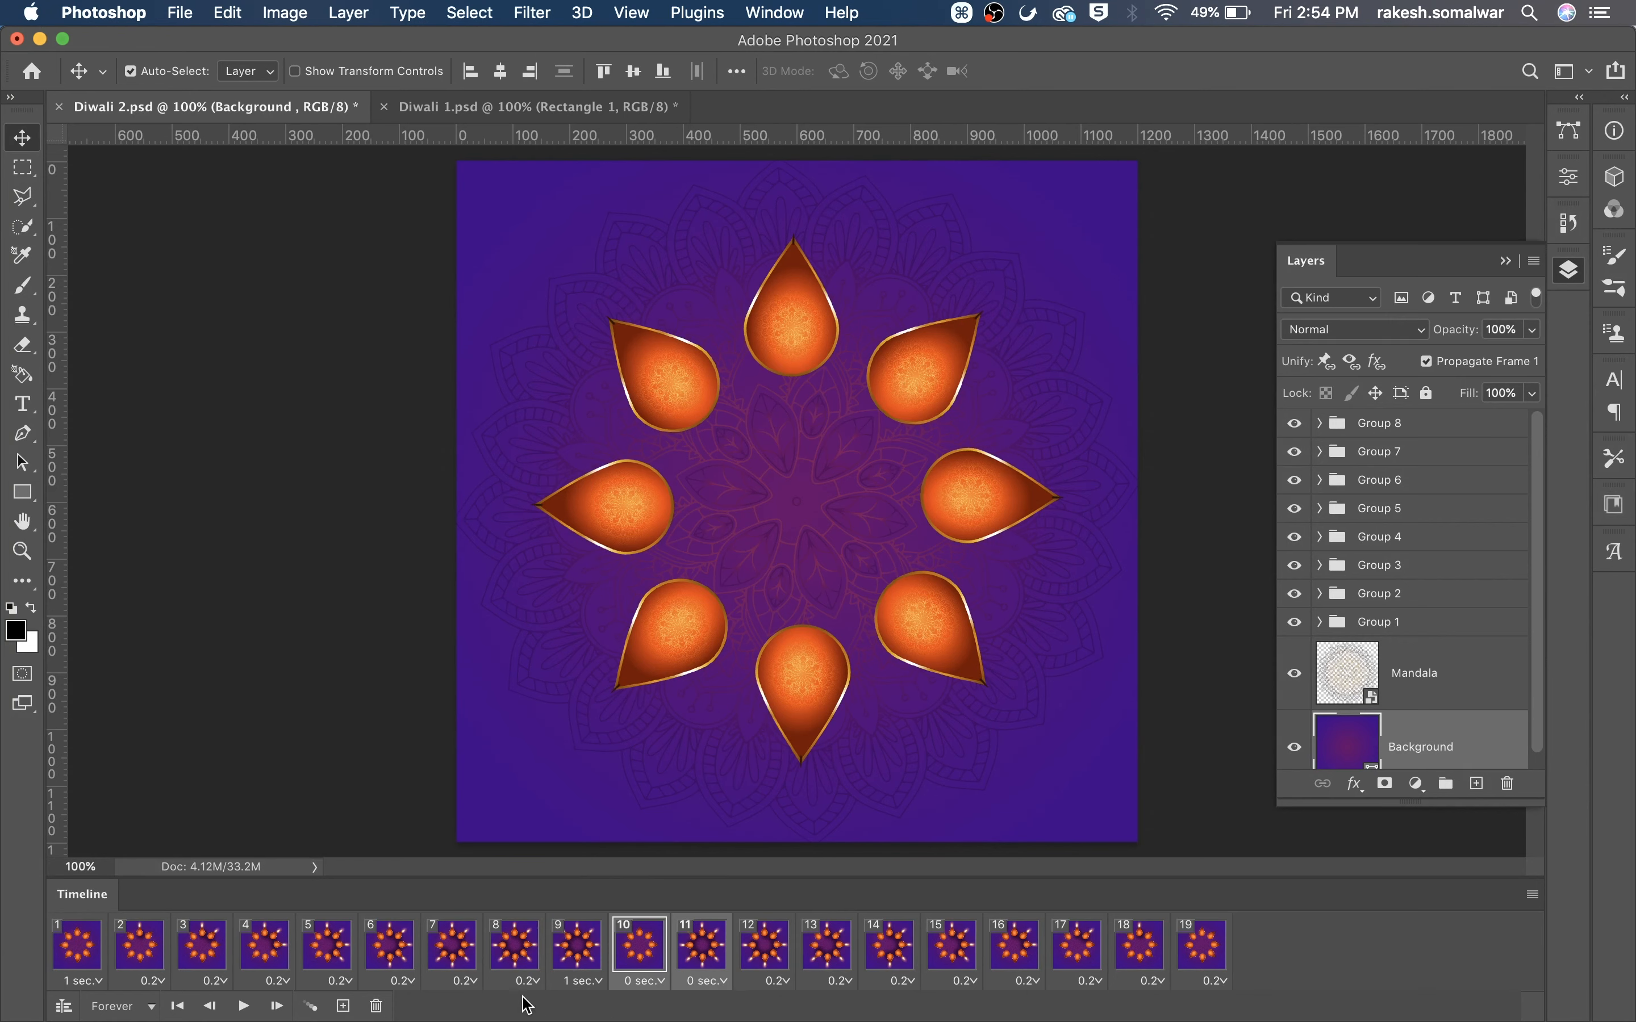
Duplicate the frame pair 10 and 11 four times in a row and preview the animation from frame 1.
click(344, 1006)
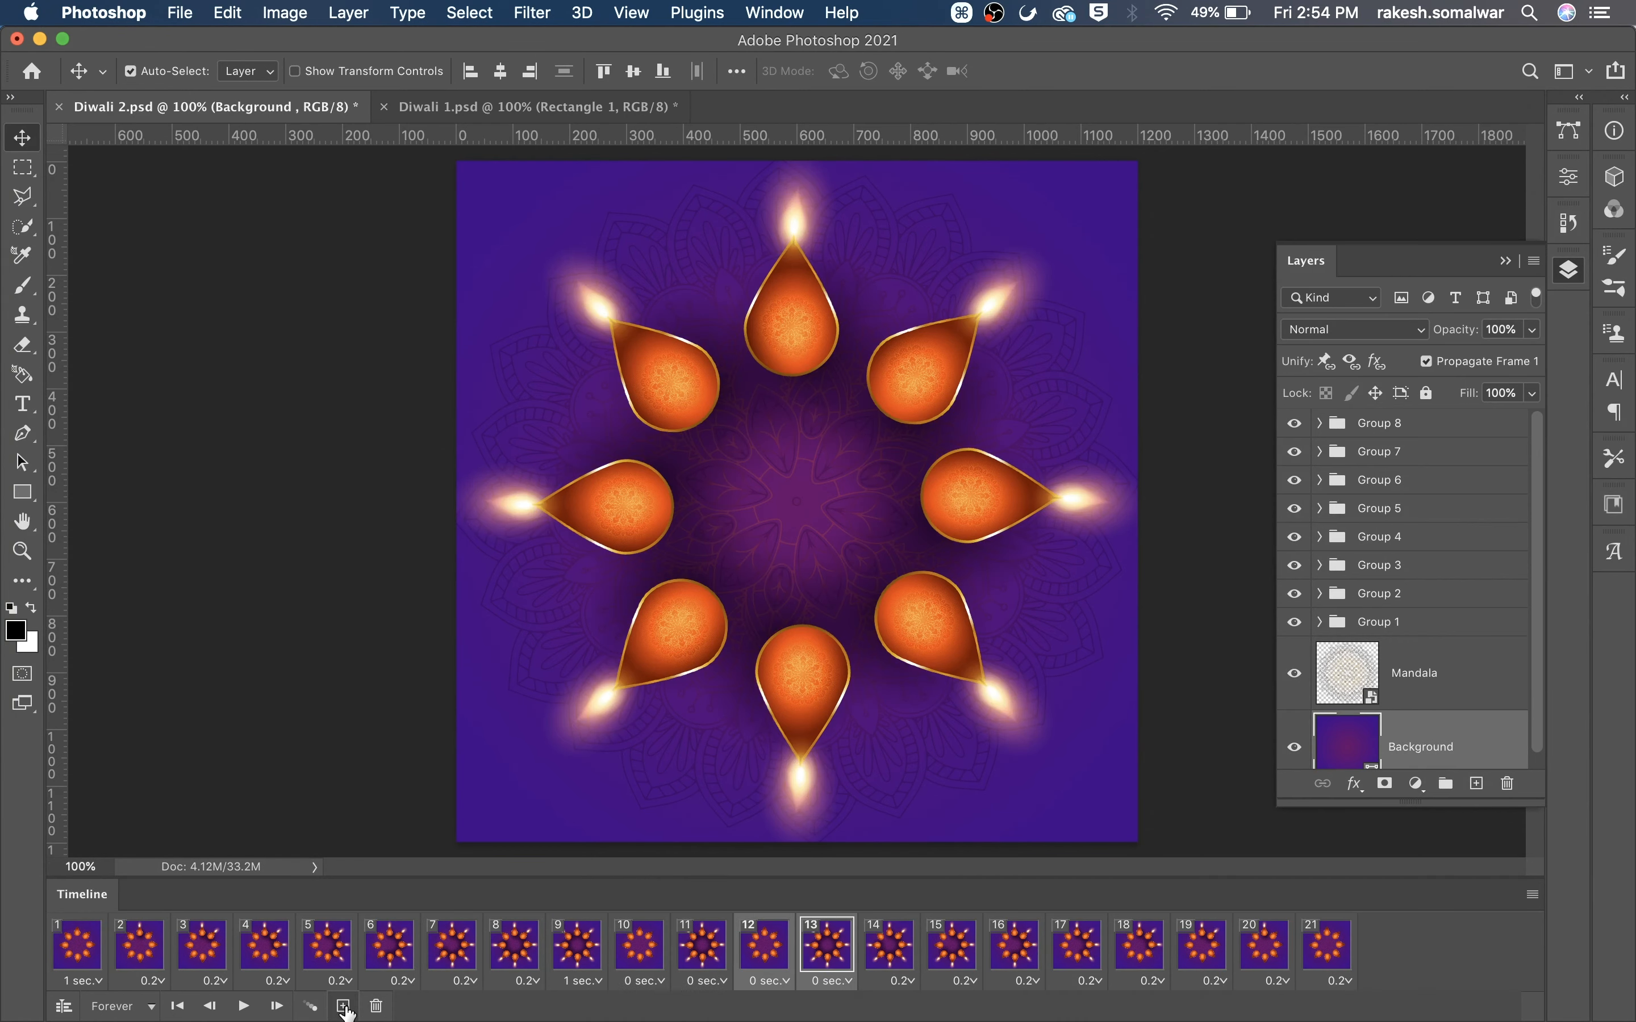
click(344, 1005)
click(343, 1006)
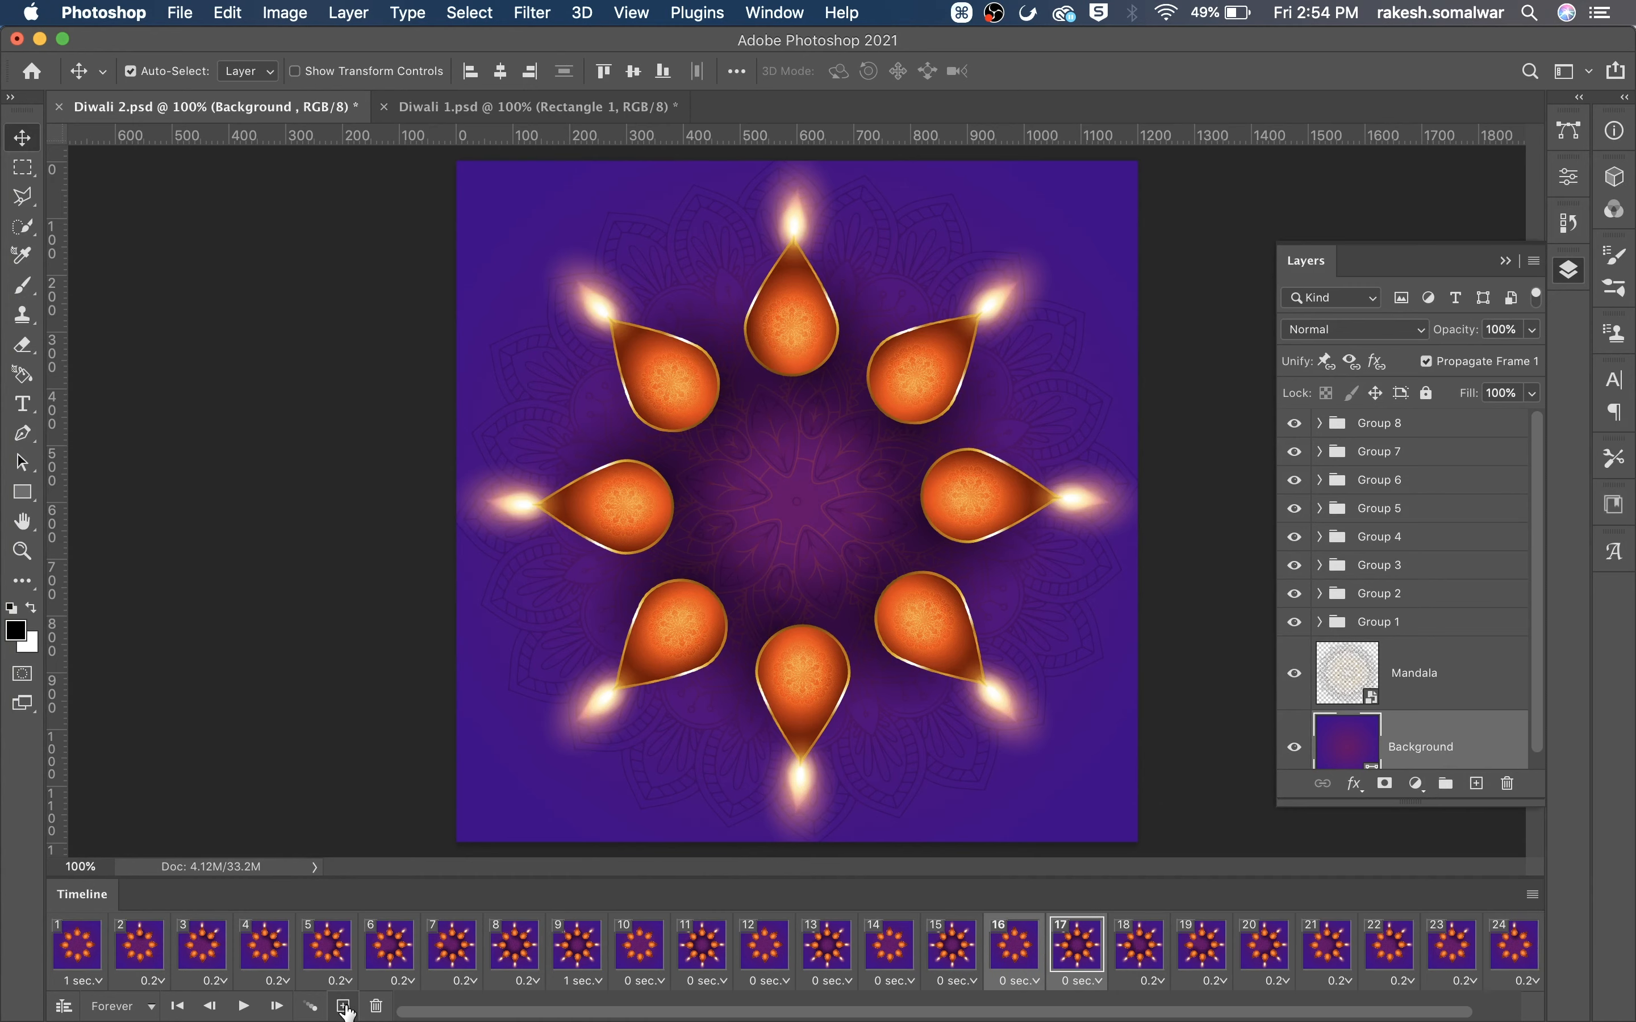
click(343, 1005)
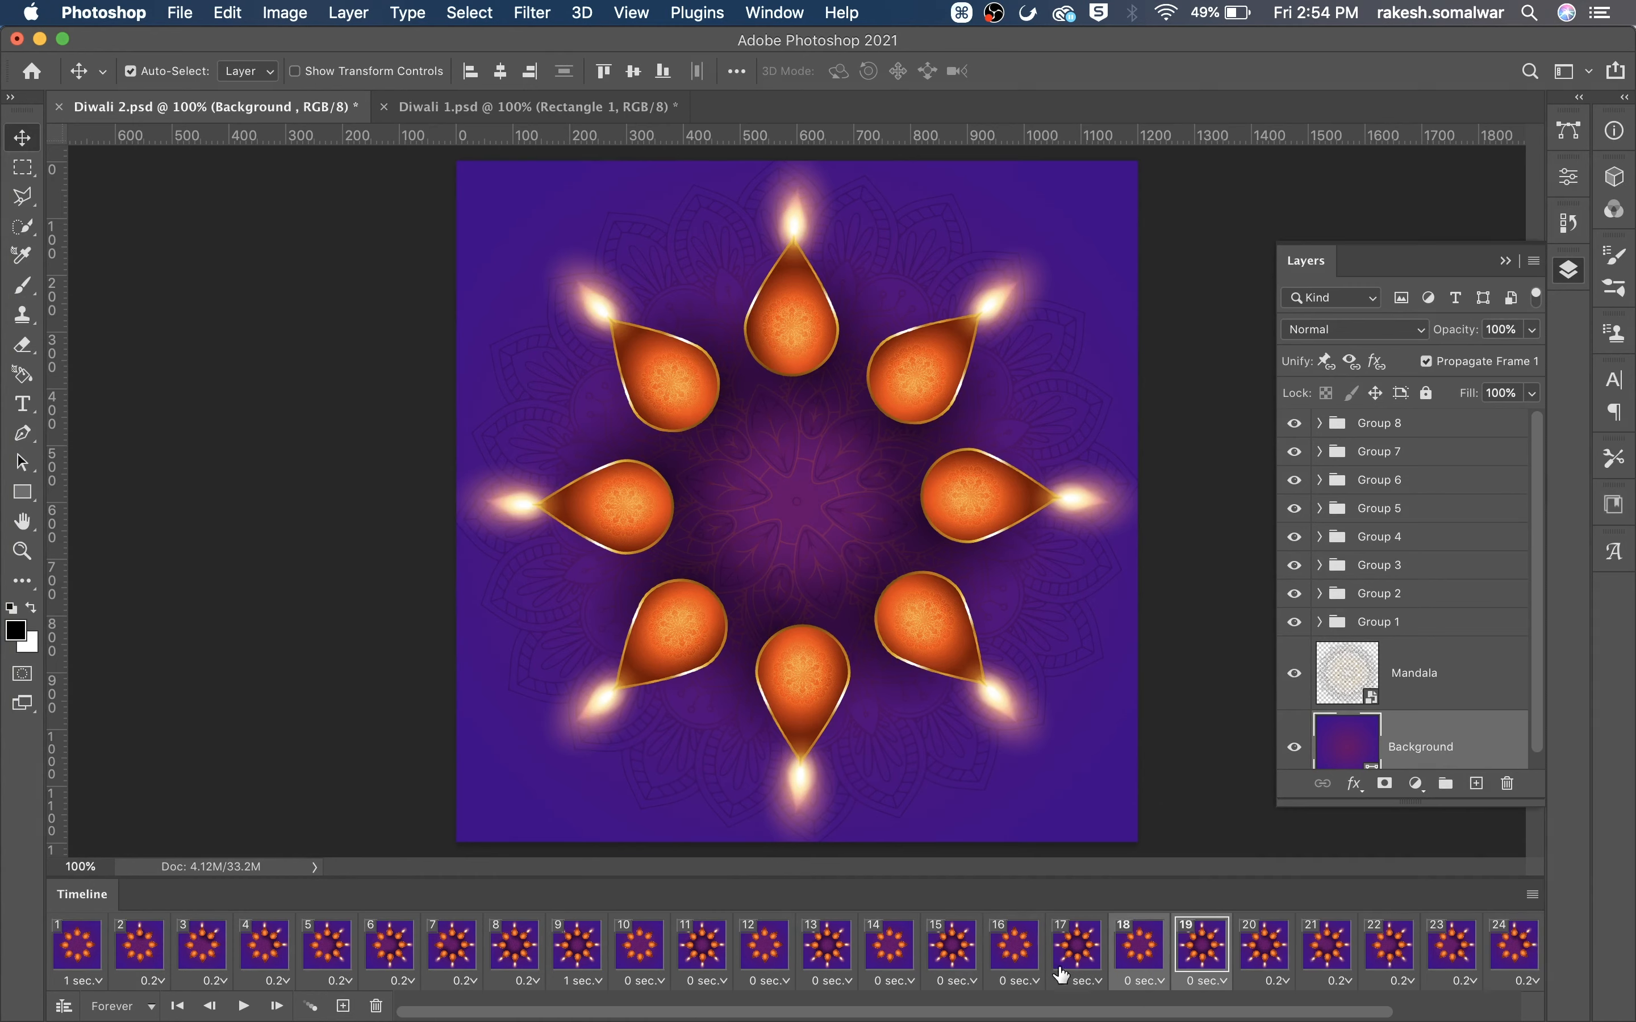
click(84, 955)
click(243, 1006)
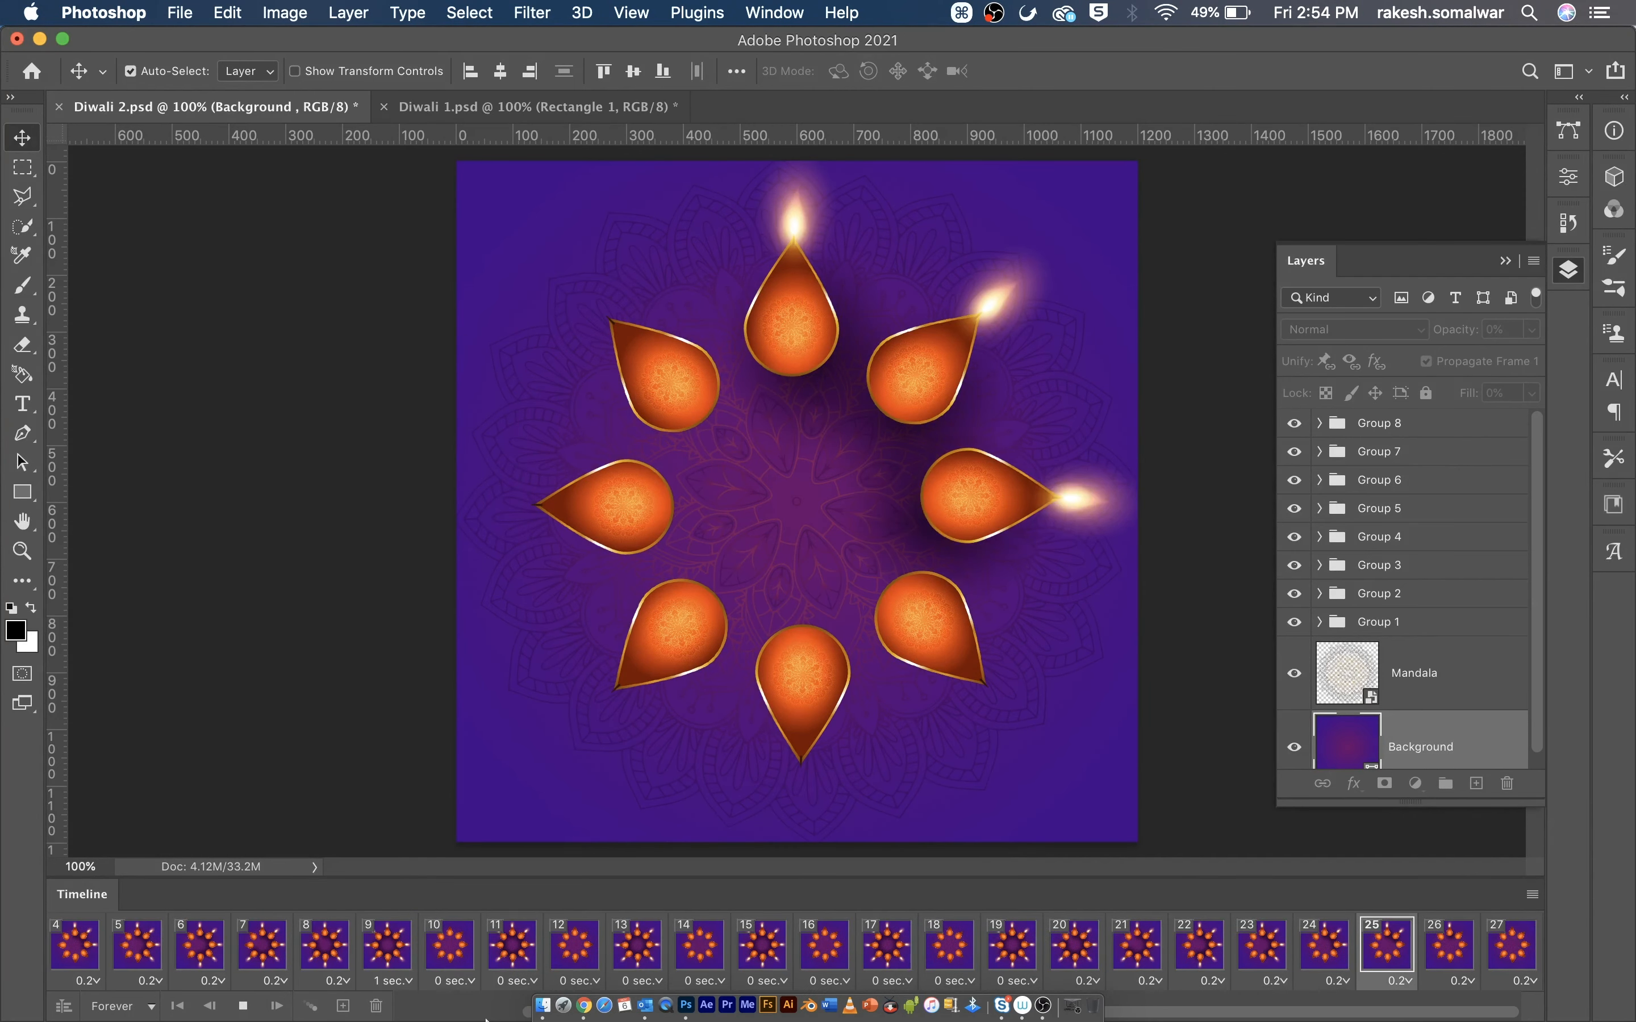
key(space)
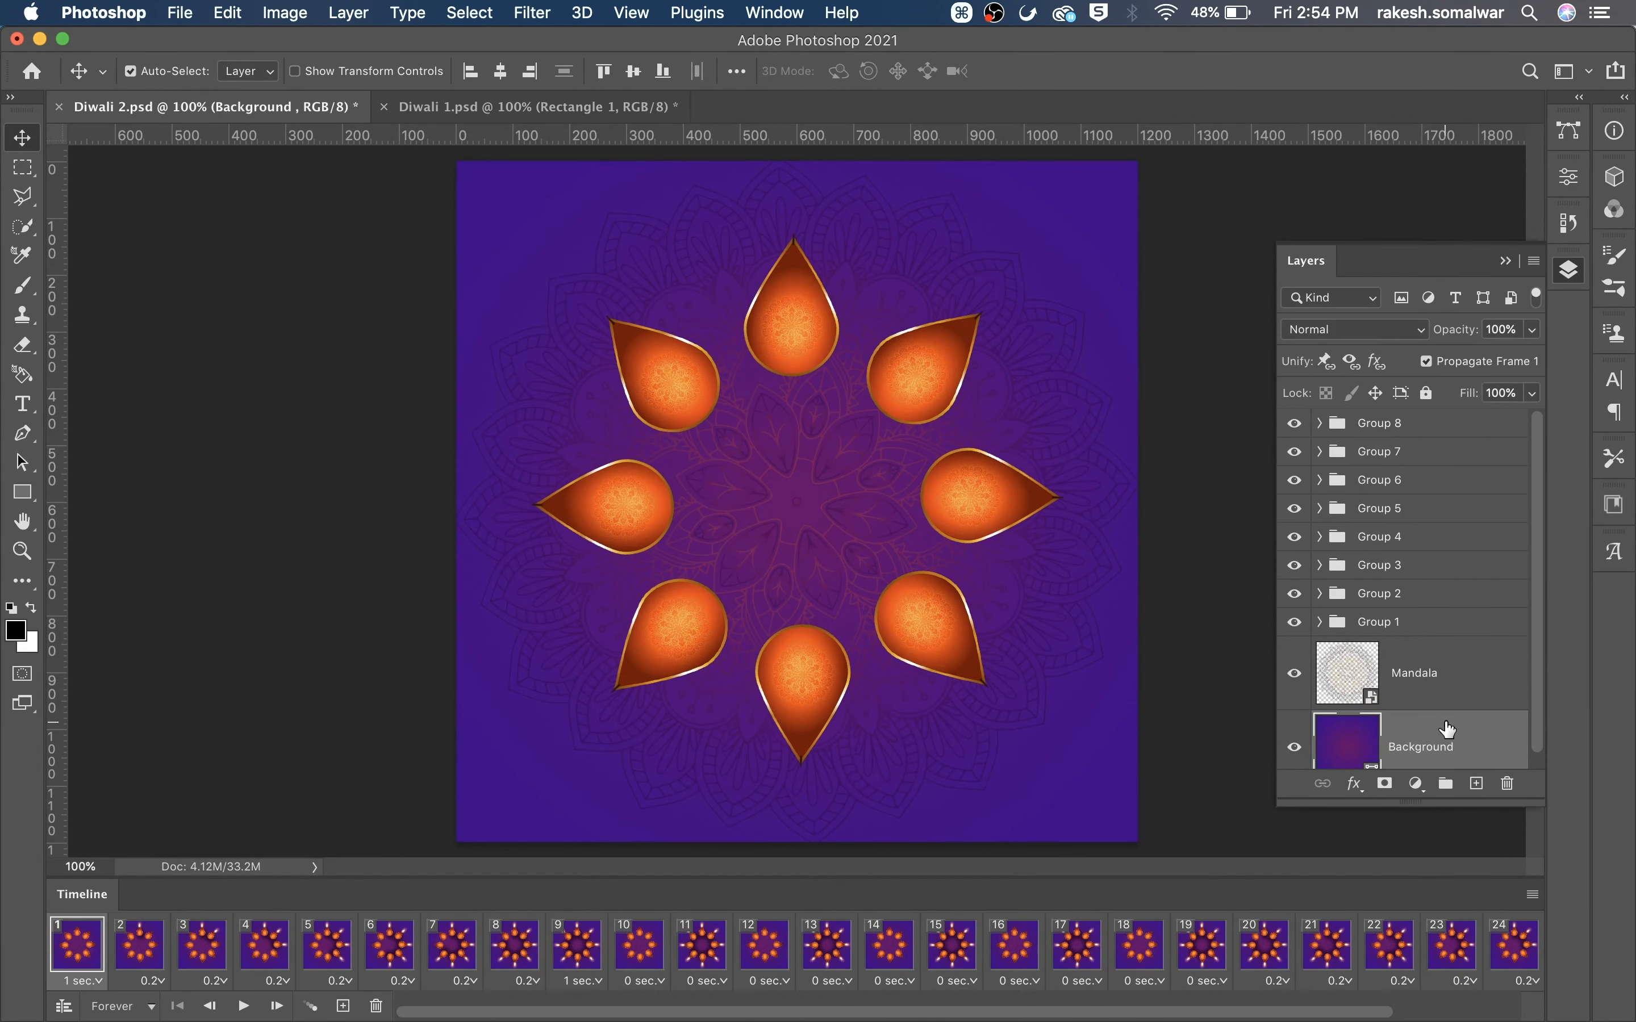
Add an Inner Shadow effect to the Background layer with a size of 250 px and an opacity of 58%.
scroll(1455, 744, down, 1)
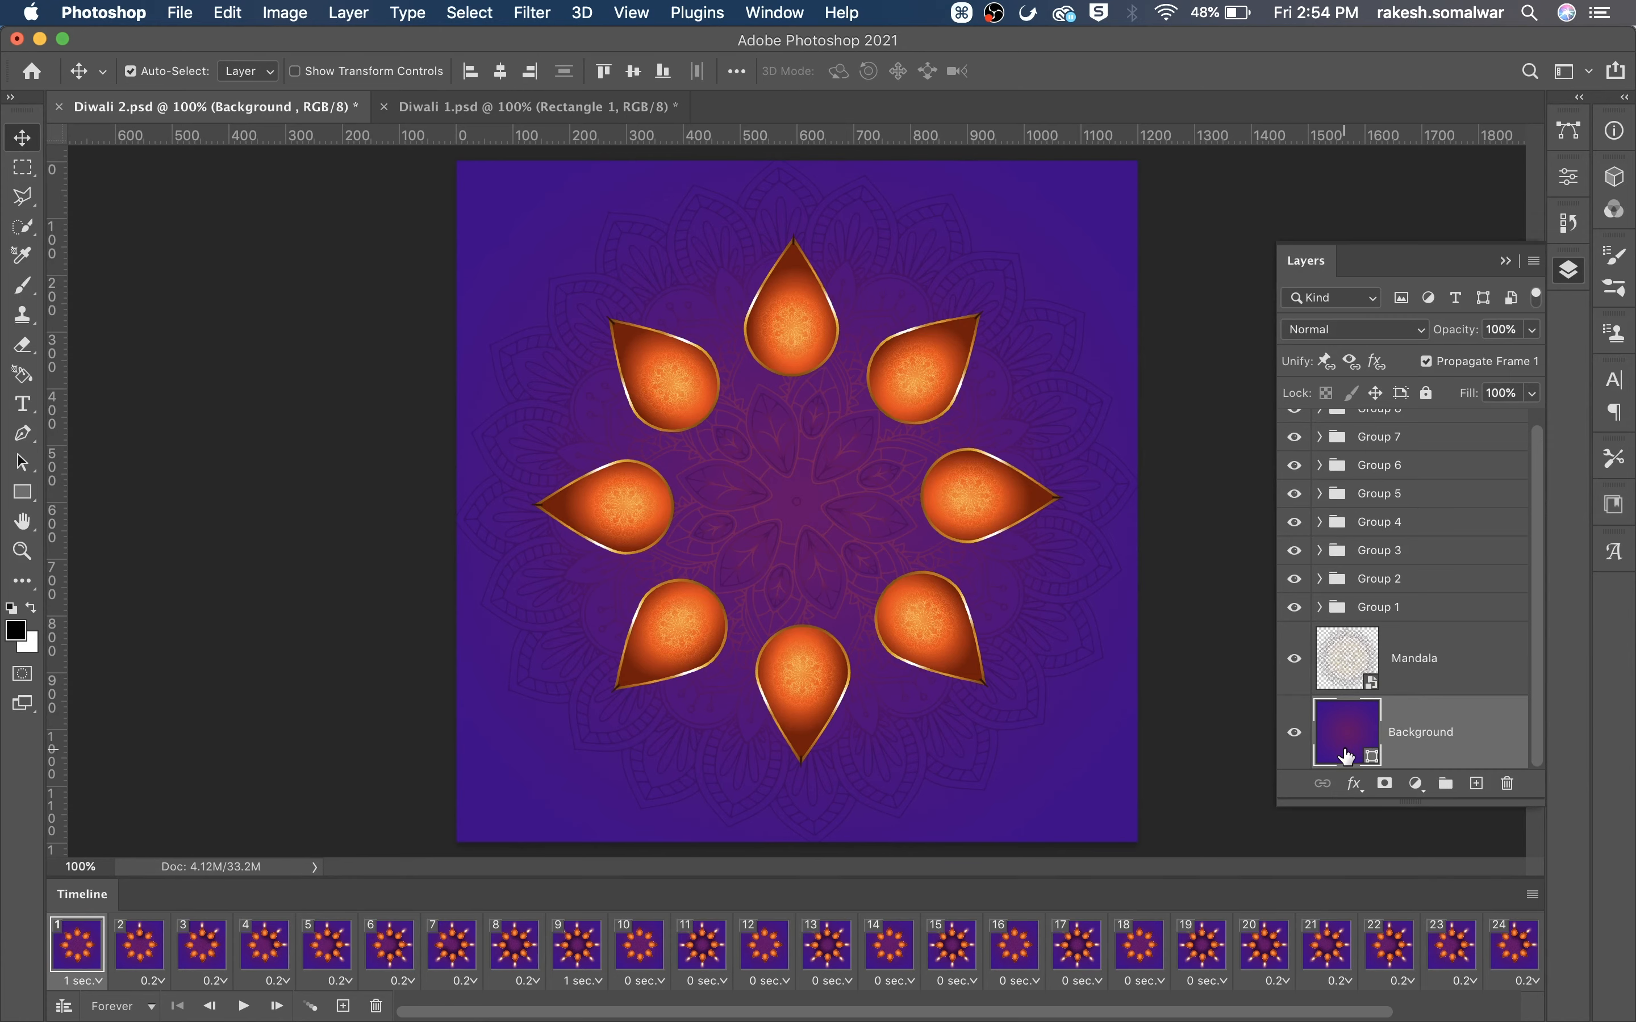
right_click(1383, 744)
click(1208, 54)
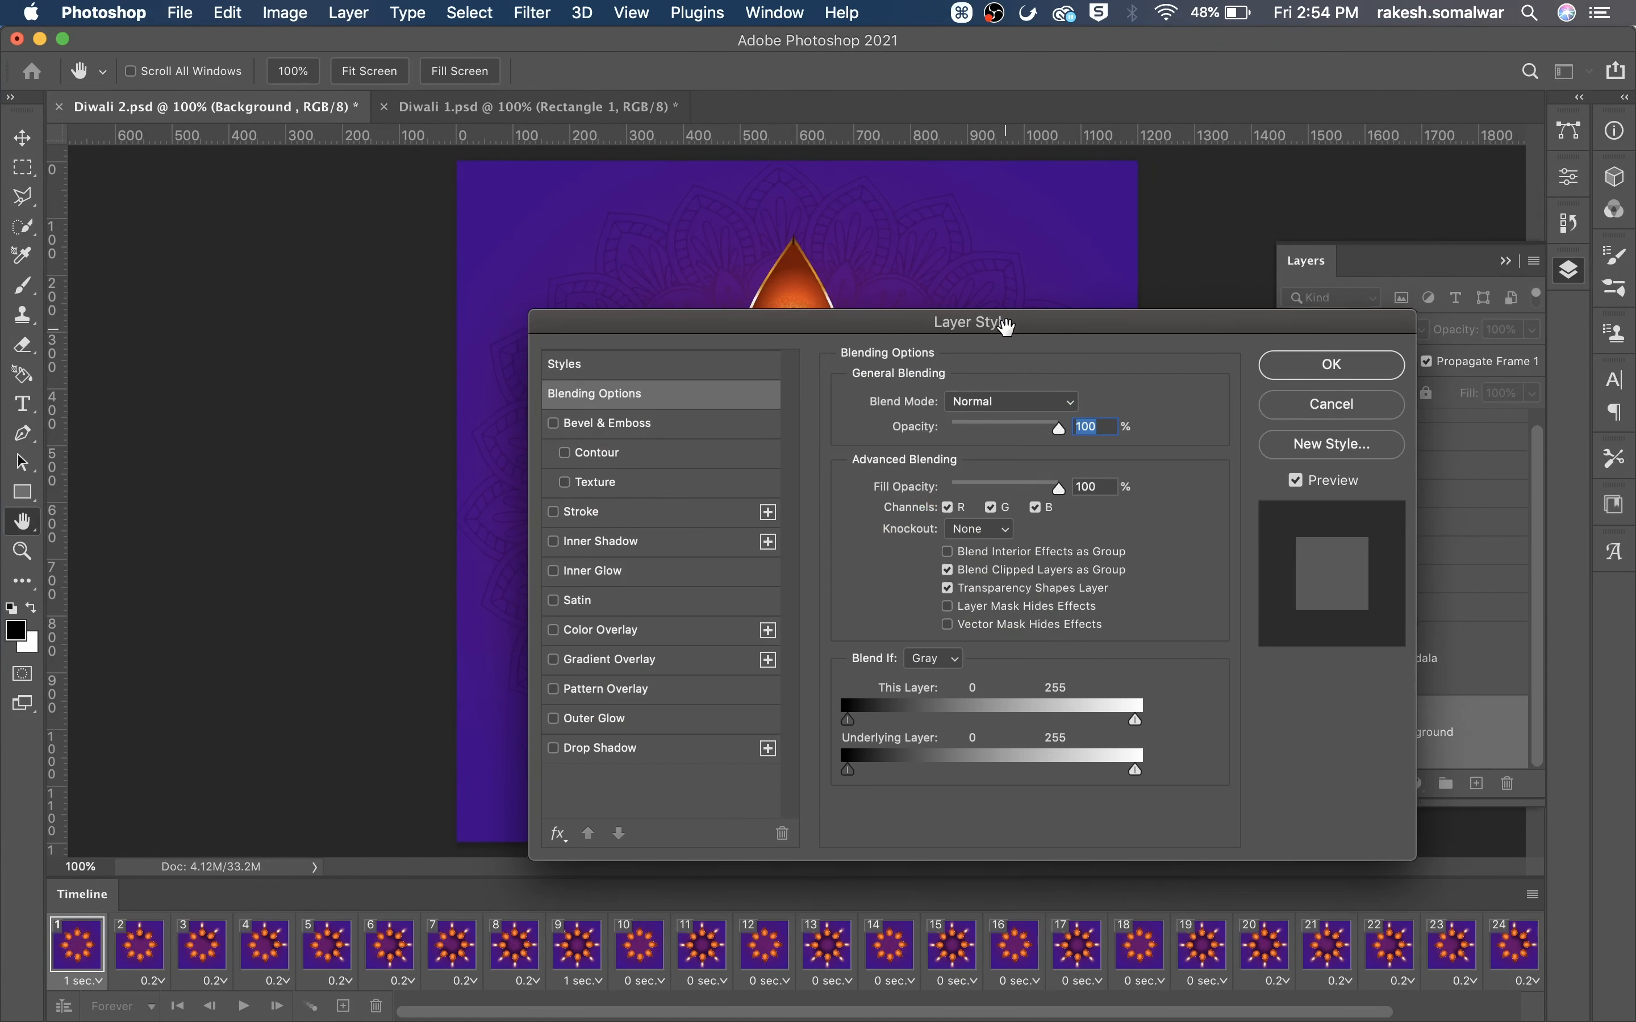
drag(1007, 321, 1379, 258)
click(973, 479)
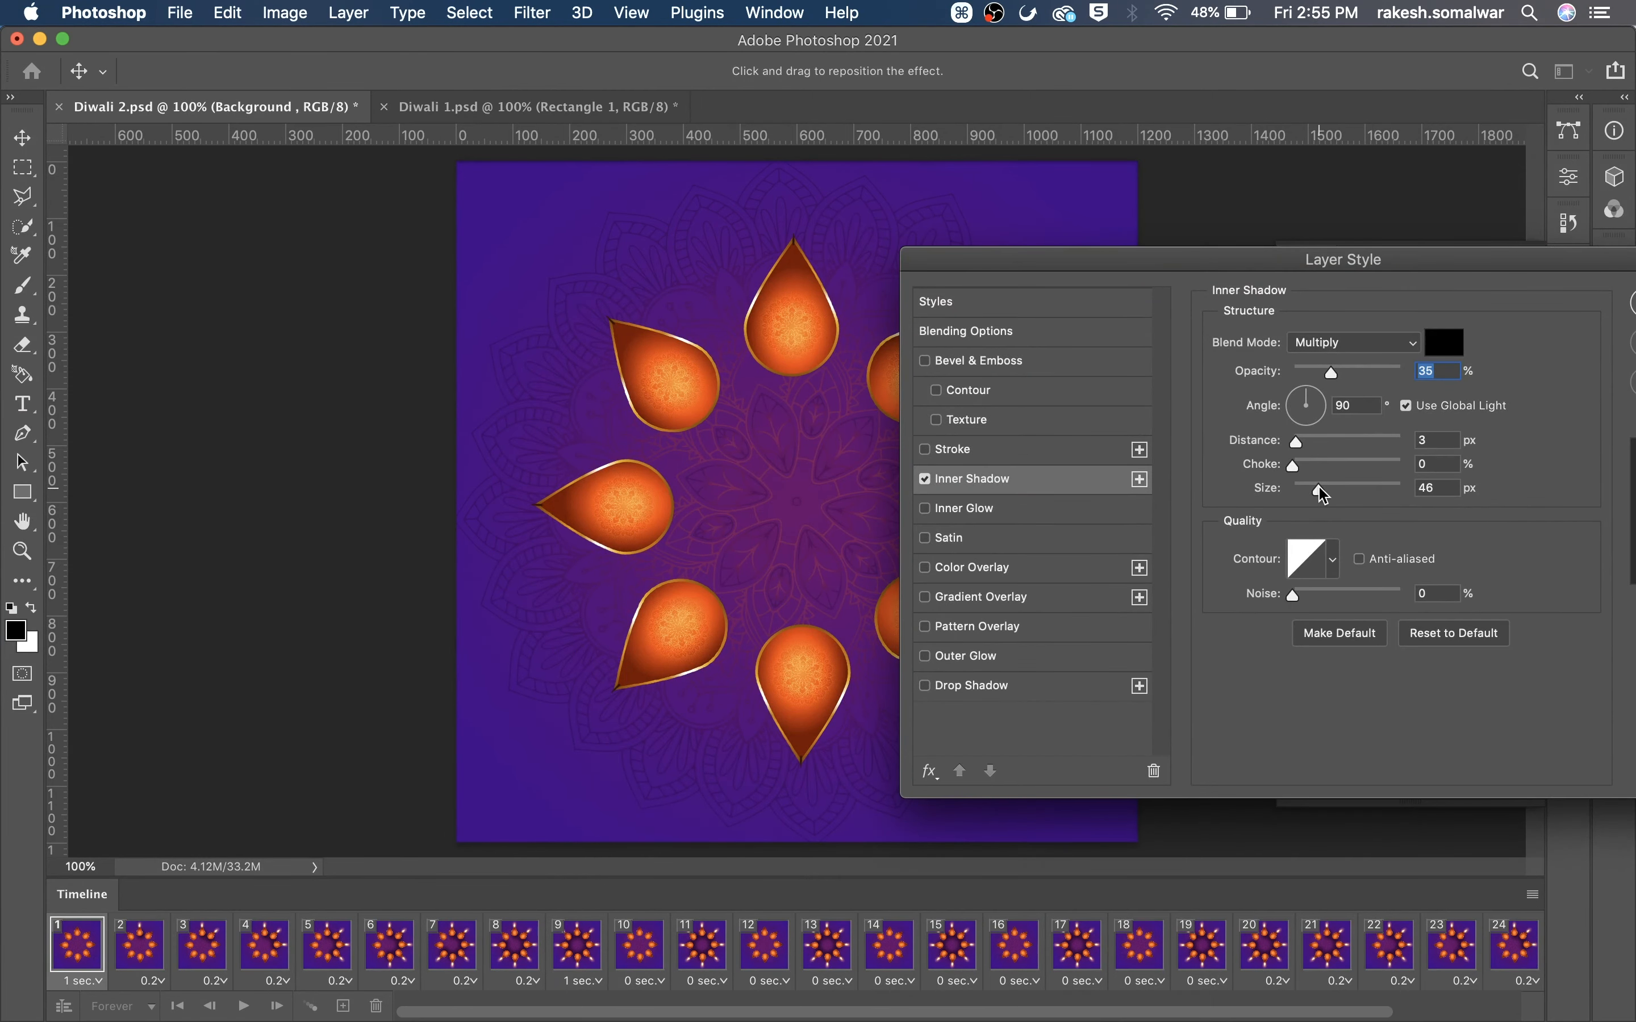
drag(1318, 487, 1396, 460)
drag(1334, 376, 1364, 383)
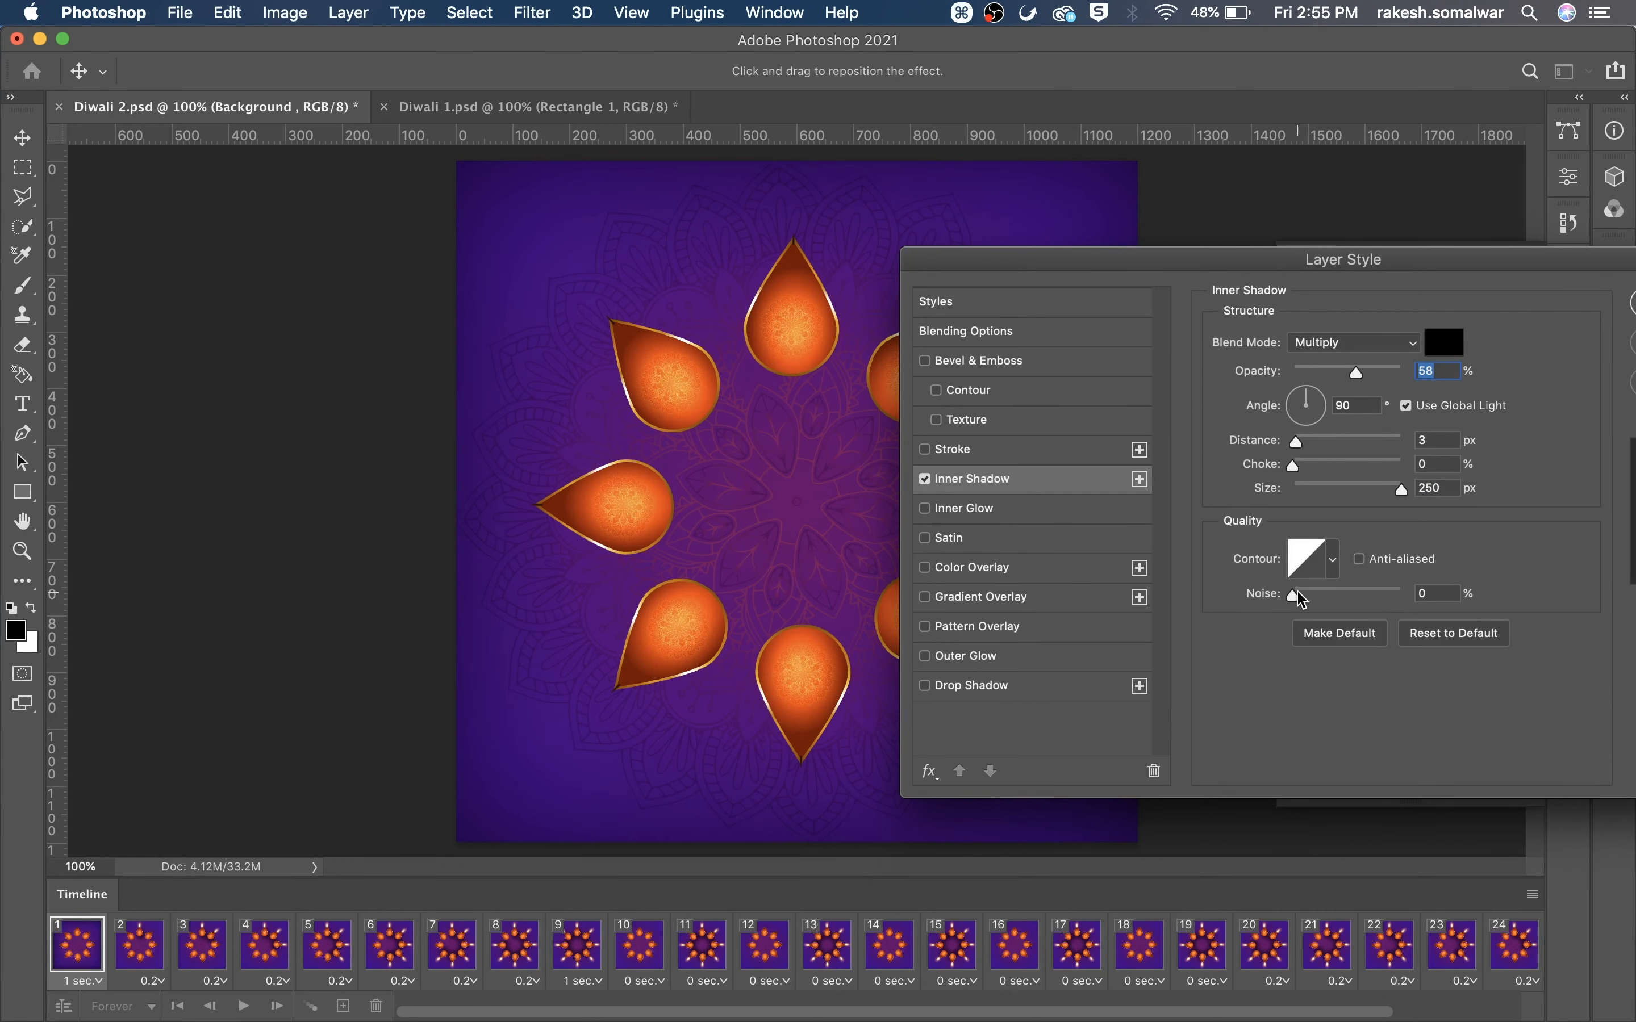
Set the Background layer's inner shadow noise to 20% and inspect the grain near the canvas corner at several zoom levels.
drag(1309, 593, 1309, 593)
key(super+space)
drag(480, 199, 662, 420)
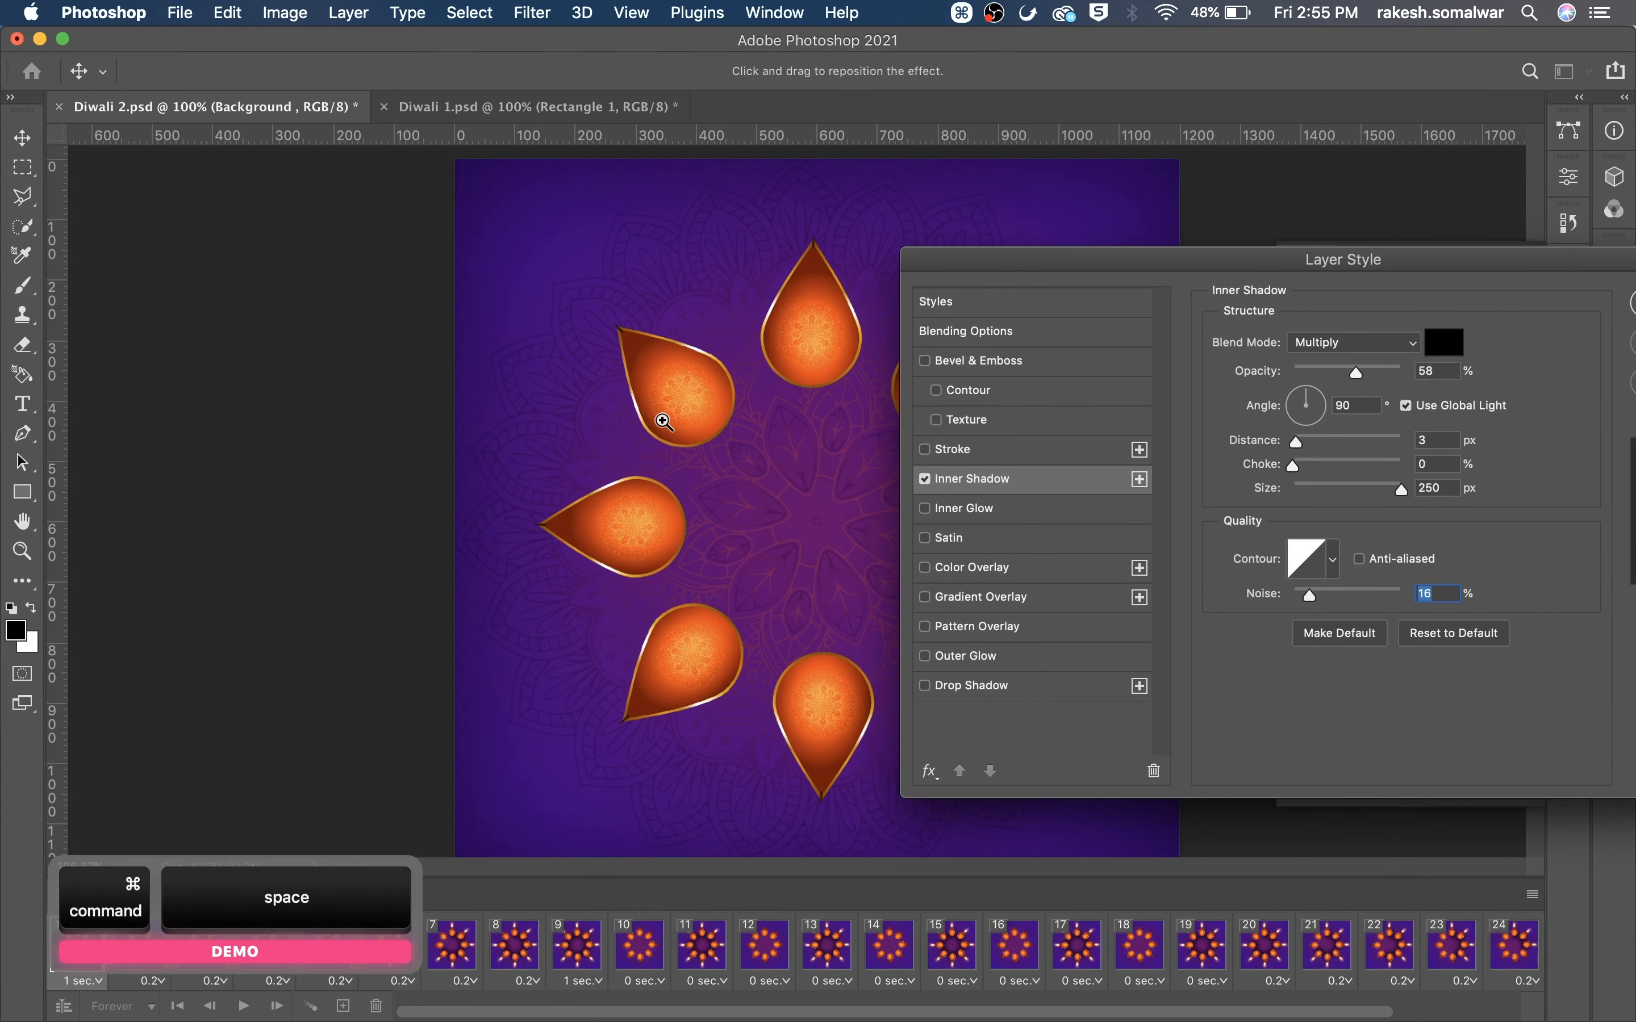
mouse_move(1309, 601)
mouse_down()
mouse_move(1333, 606)
mouse_move(1315, 607)
mouse_up()
key(super+minus)
key(super+minus)
key(super+minus)
key(super+minus)
key(super+minus)
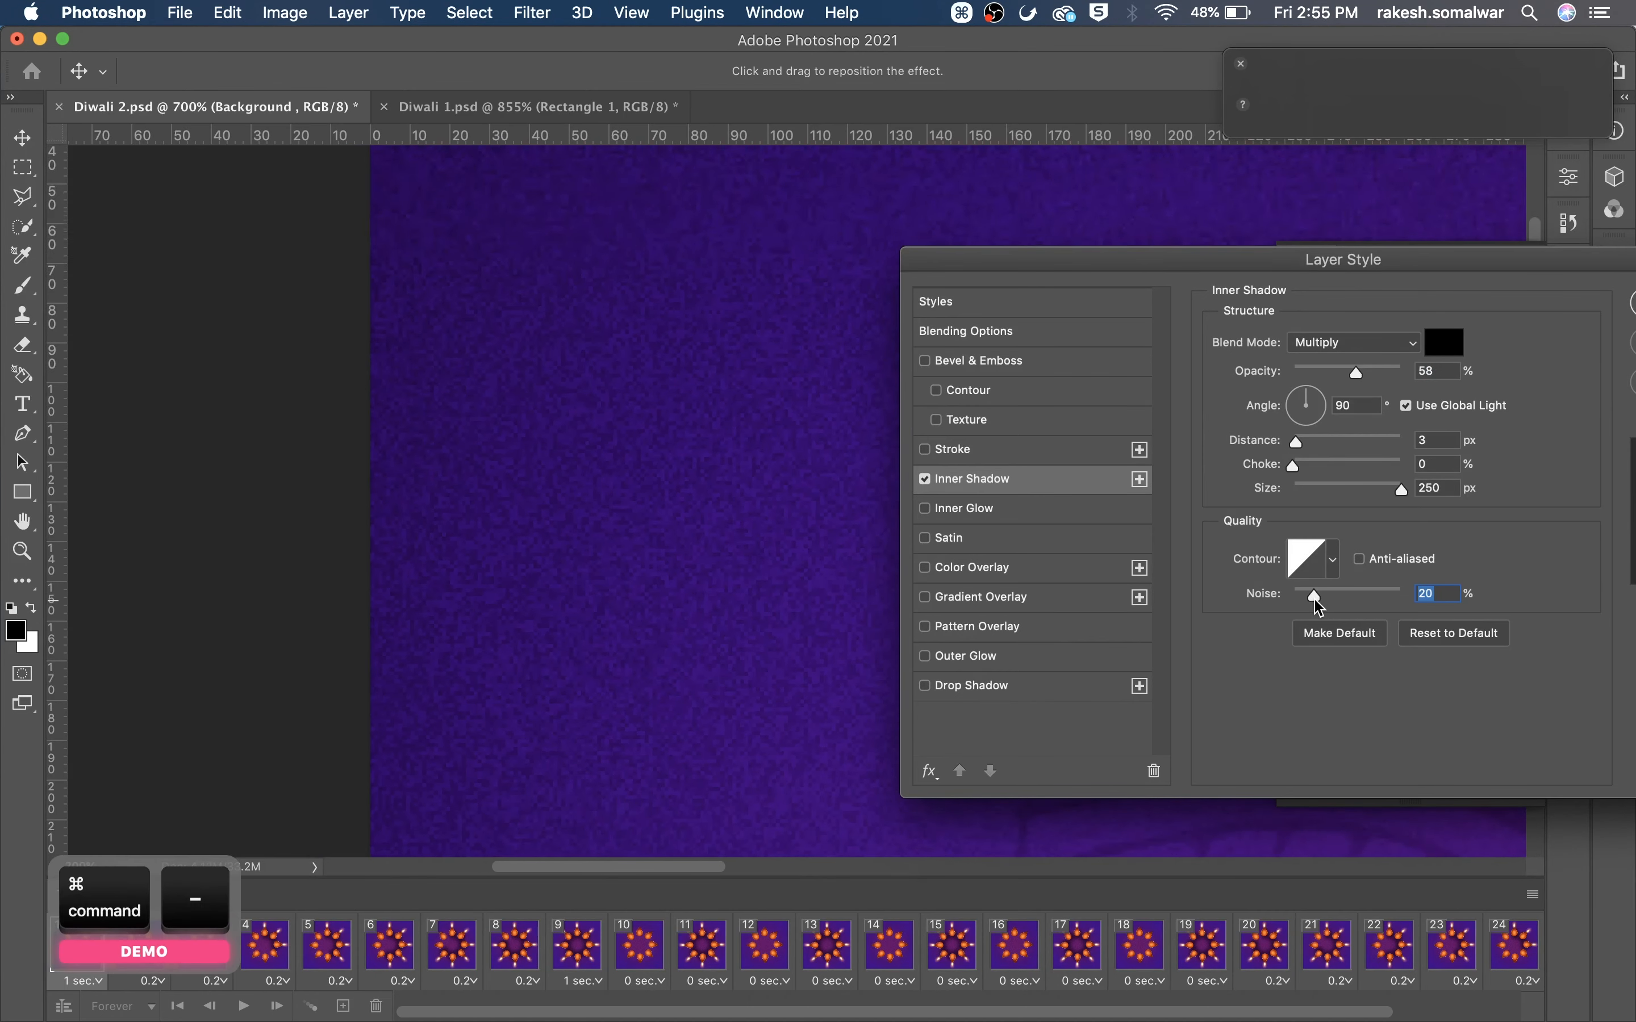
drag(757, 489, 347, 369)
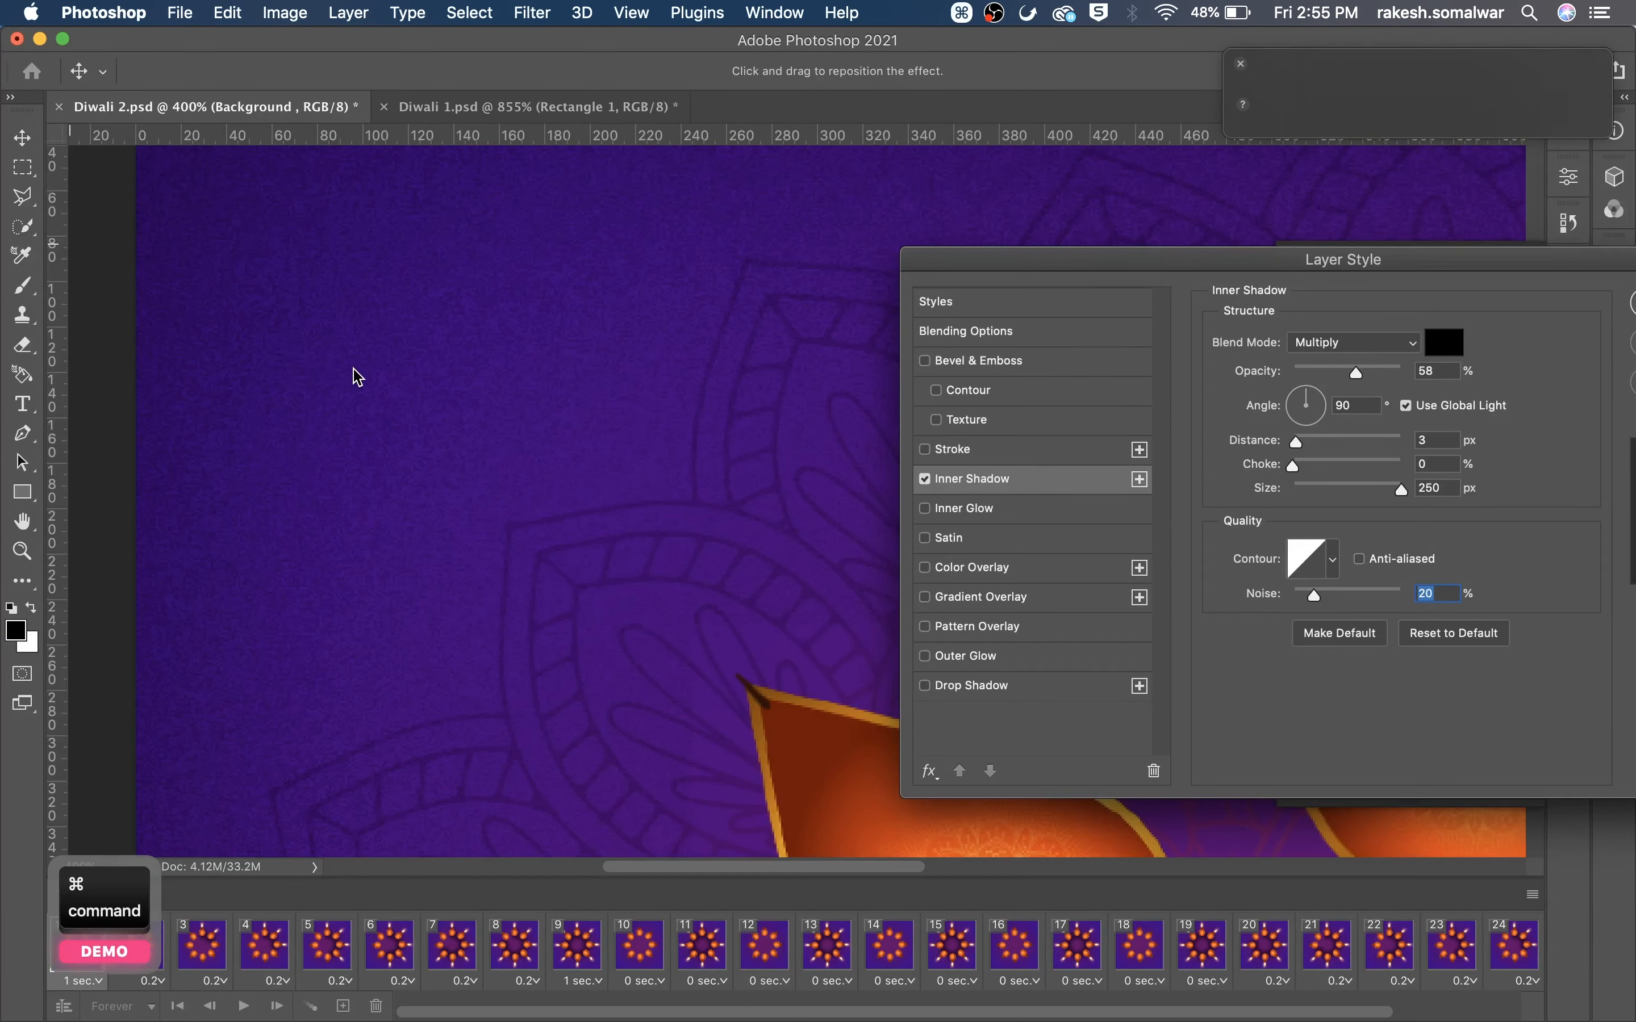
key(super+minus)
click(966, 479)
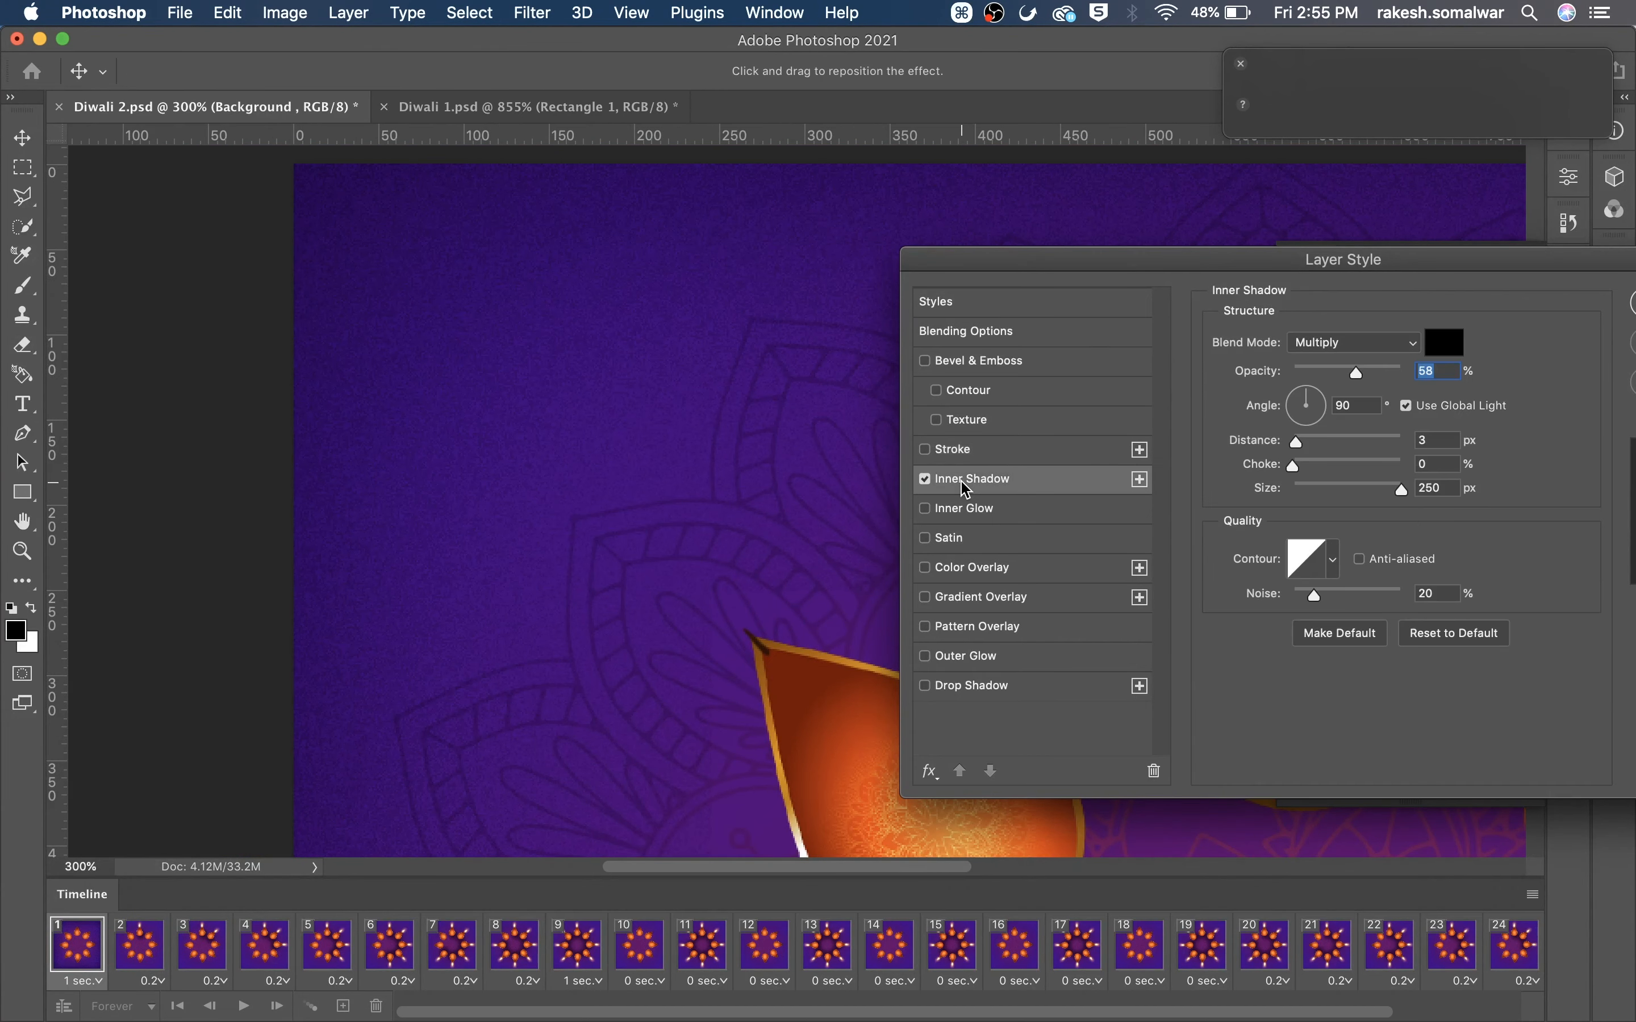
Raise the noise of the Background layer's inner shadow to 28%, apply the effect, and preview the animation.
key(super+minus)
key(super+minus)
drag(1313, 595, 1323, 595)
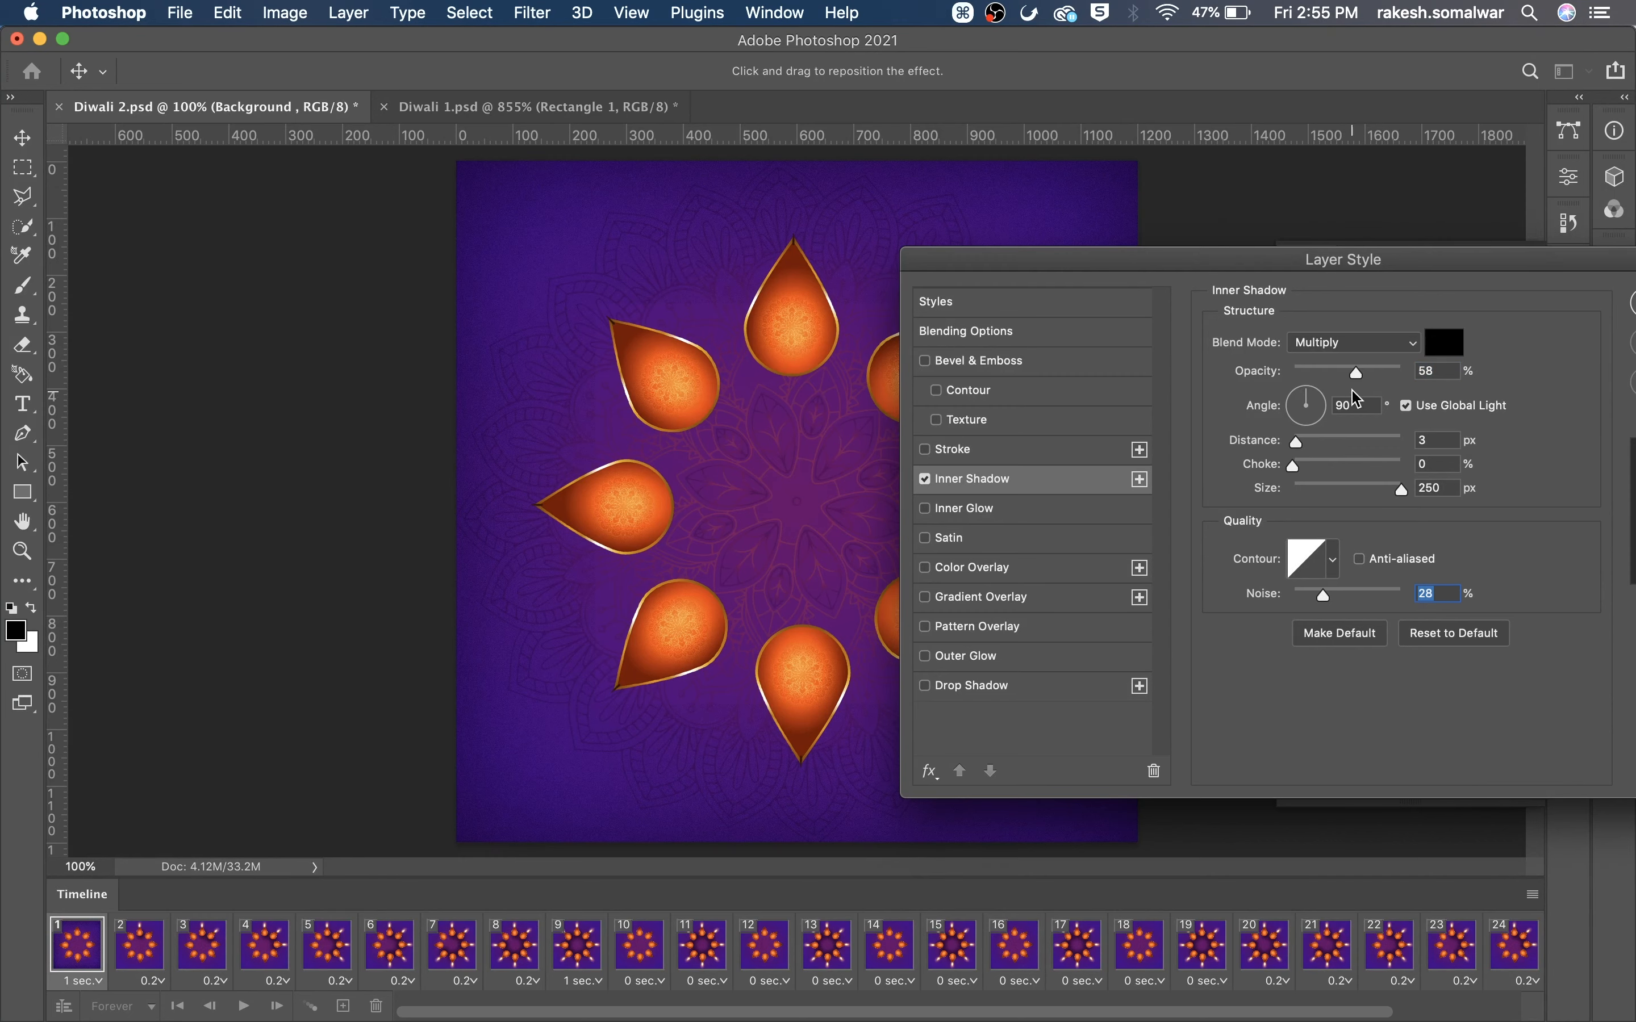
click(1631, 302)
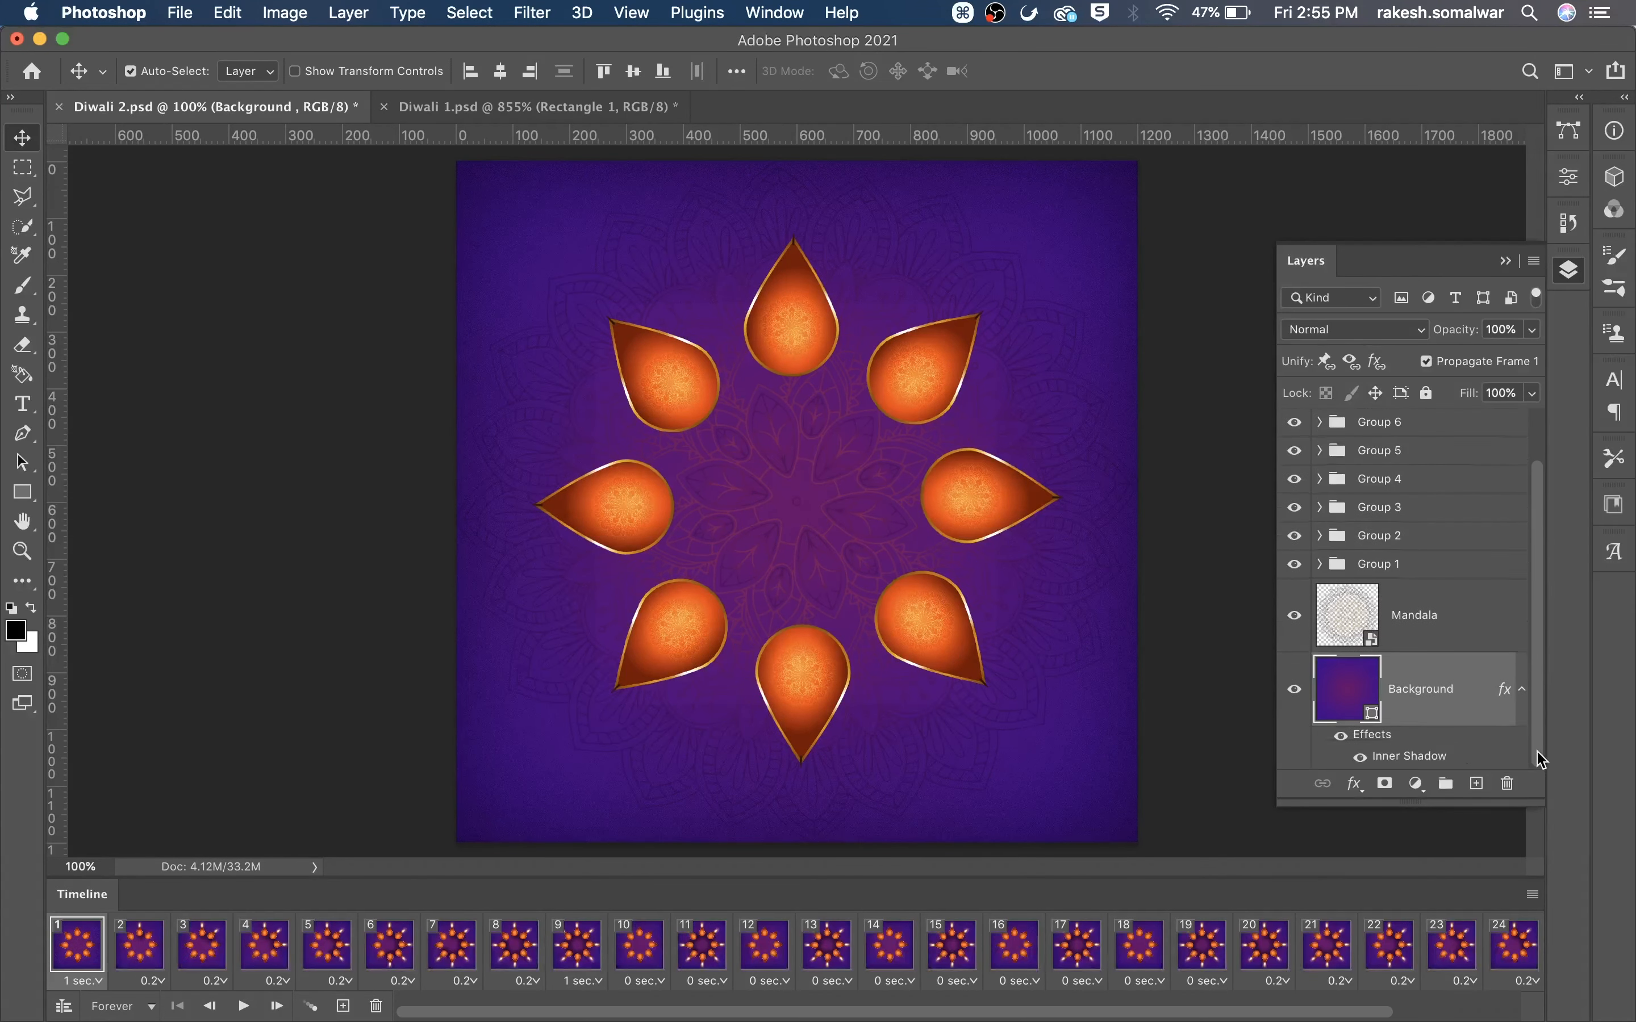
click(1341, 738)
click(245, 1008)
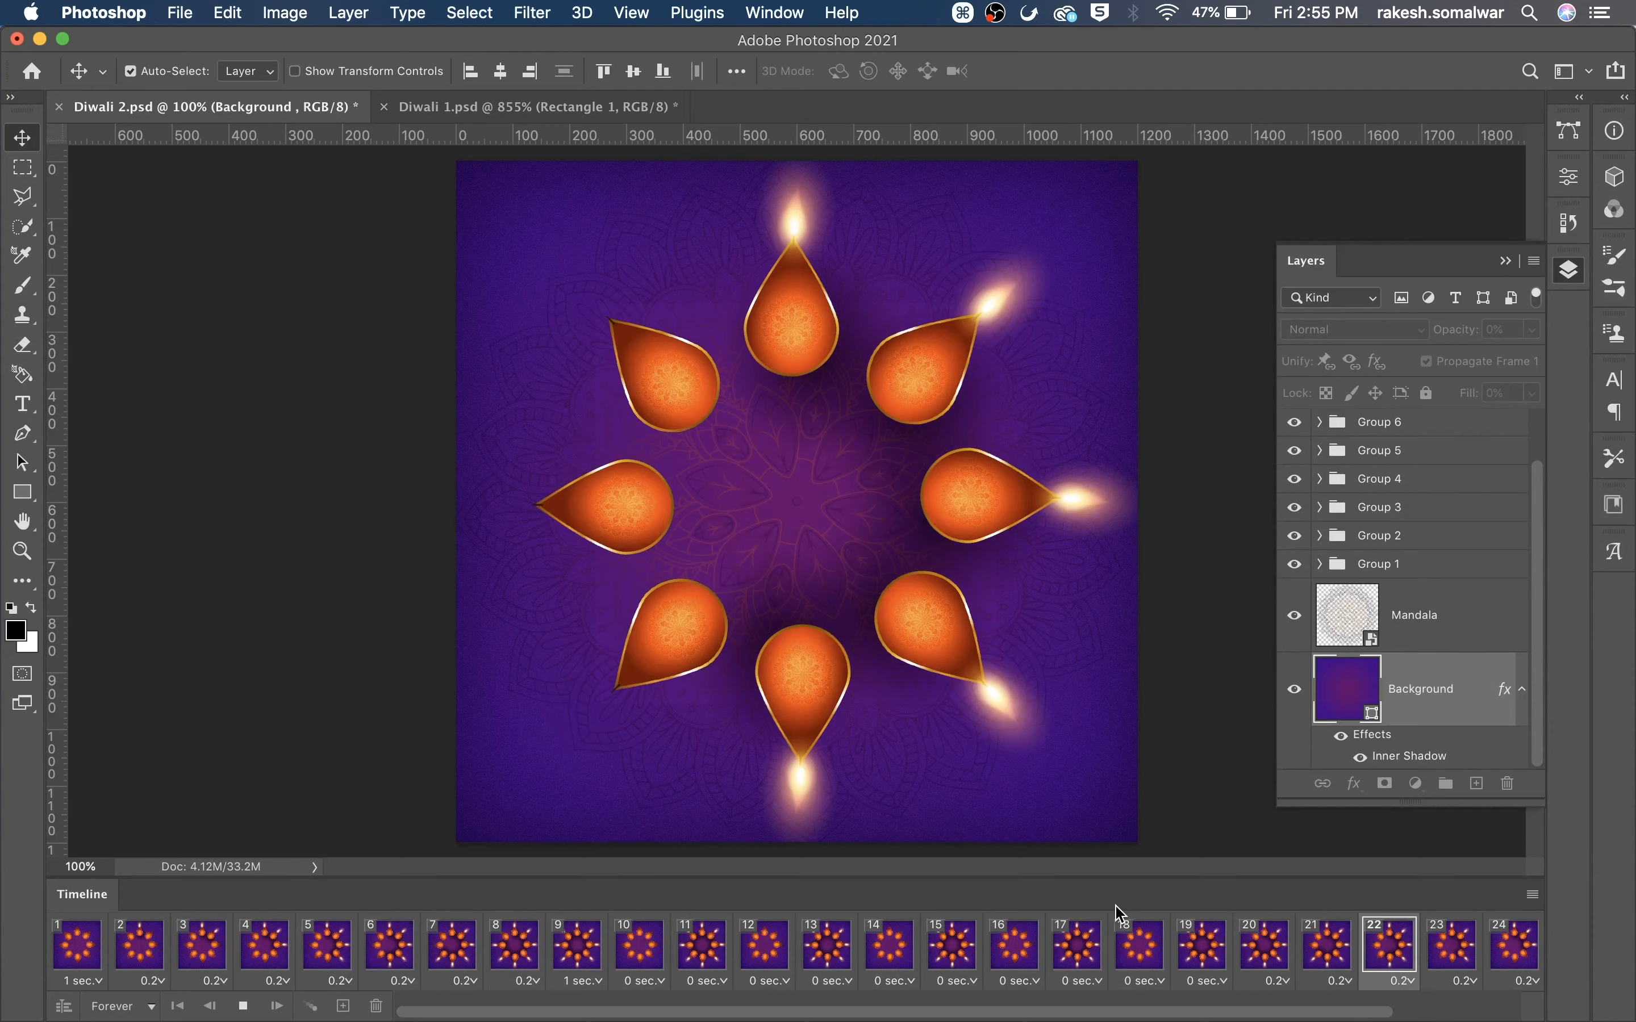
Add the white text "Happy Diwali" on two lines inside the ring of diyas in the Marker Felt font.
key(t)
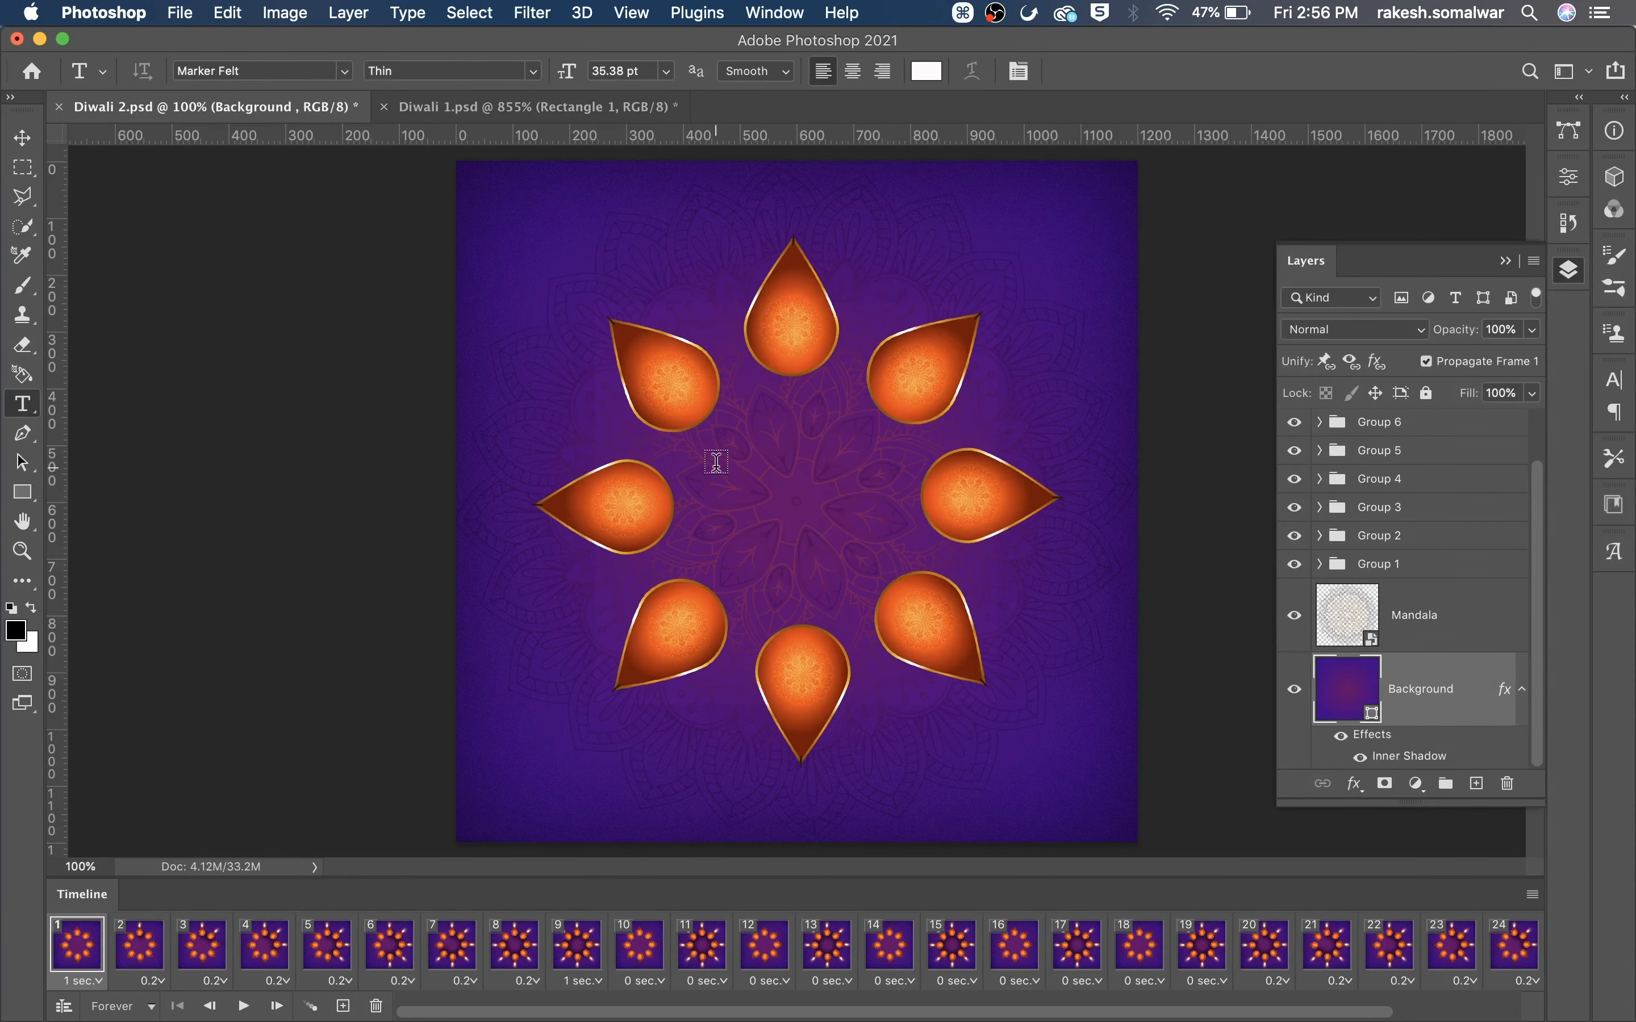
click(764, 464)
key(shift)
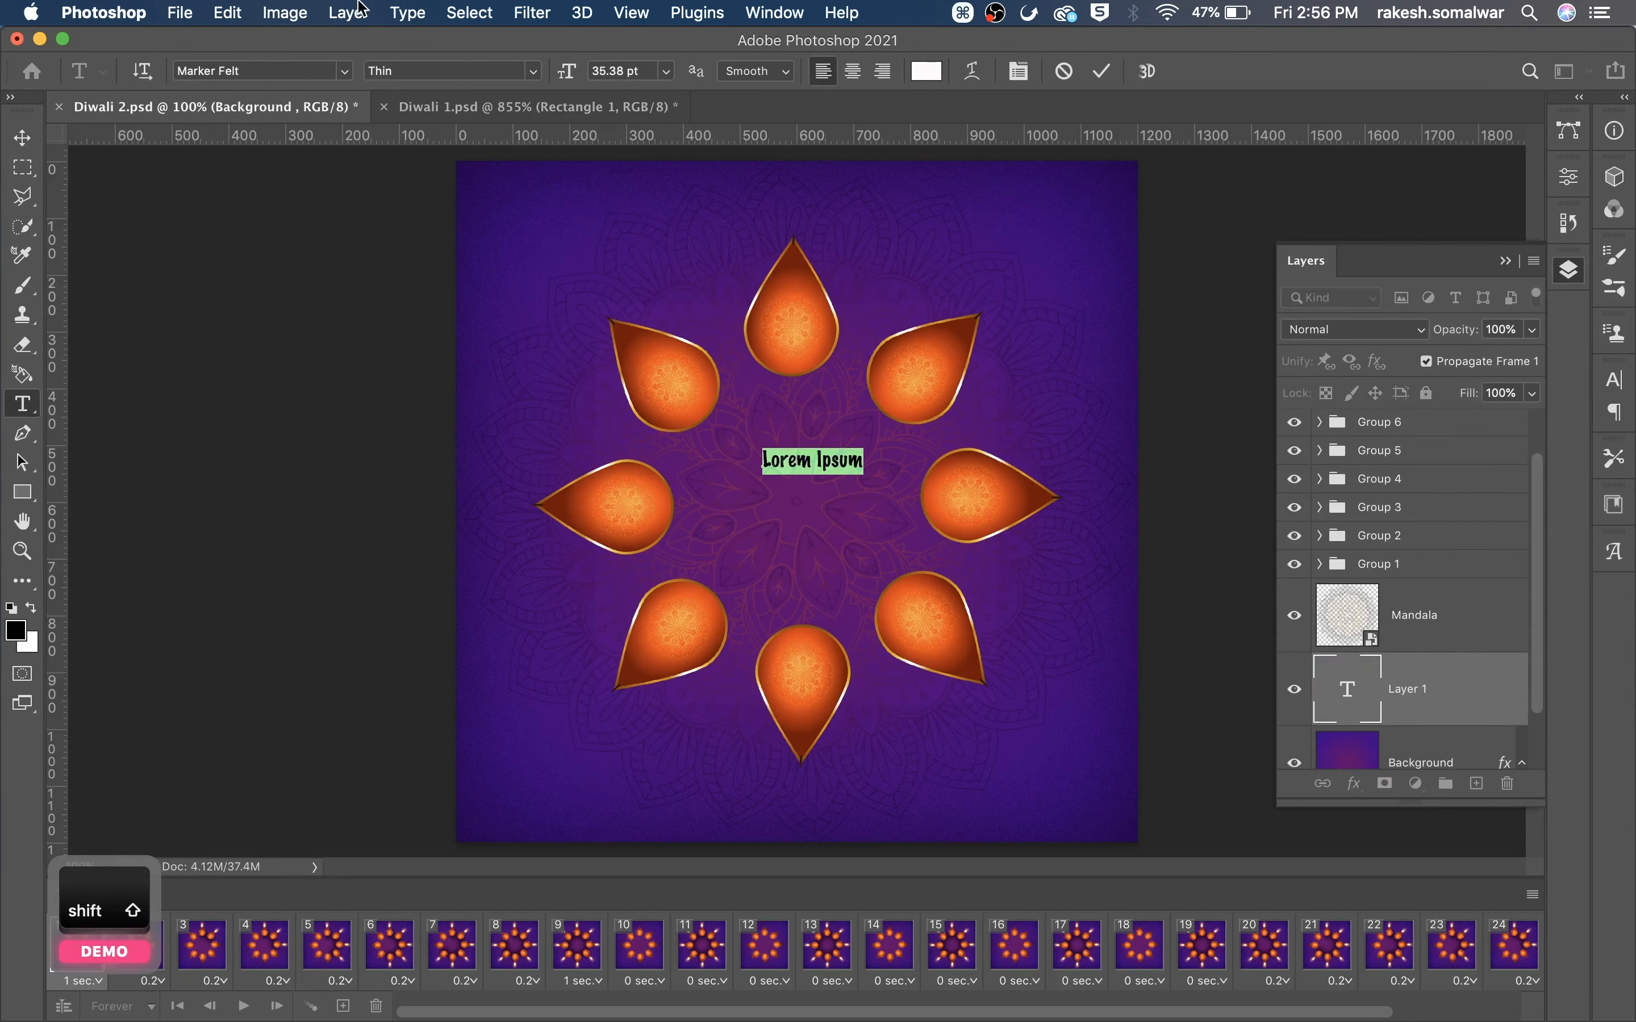
text(Happy)
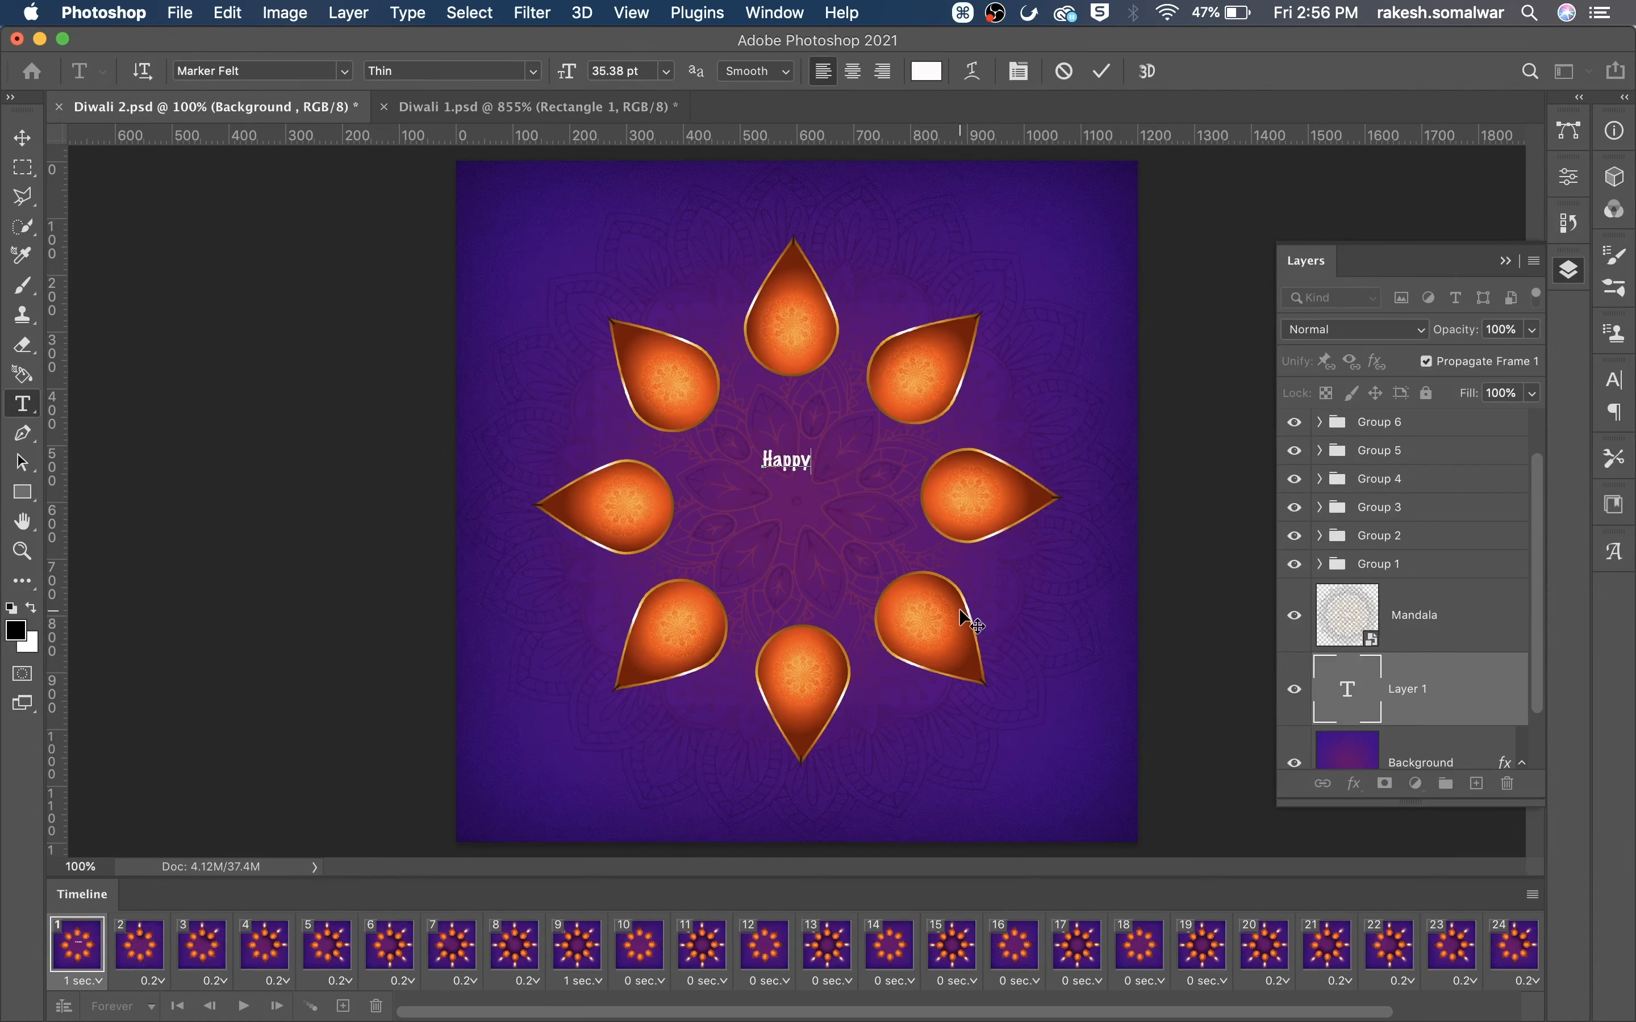
key(Return)
text(Diwali)
click(22, 137)
Enlarge the "Happy Diwali" text so it fills the space inside the ring of diyas.
key(super+t)
drag(814, 448, 868, 479)
key(Return)
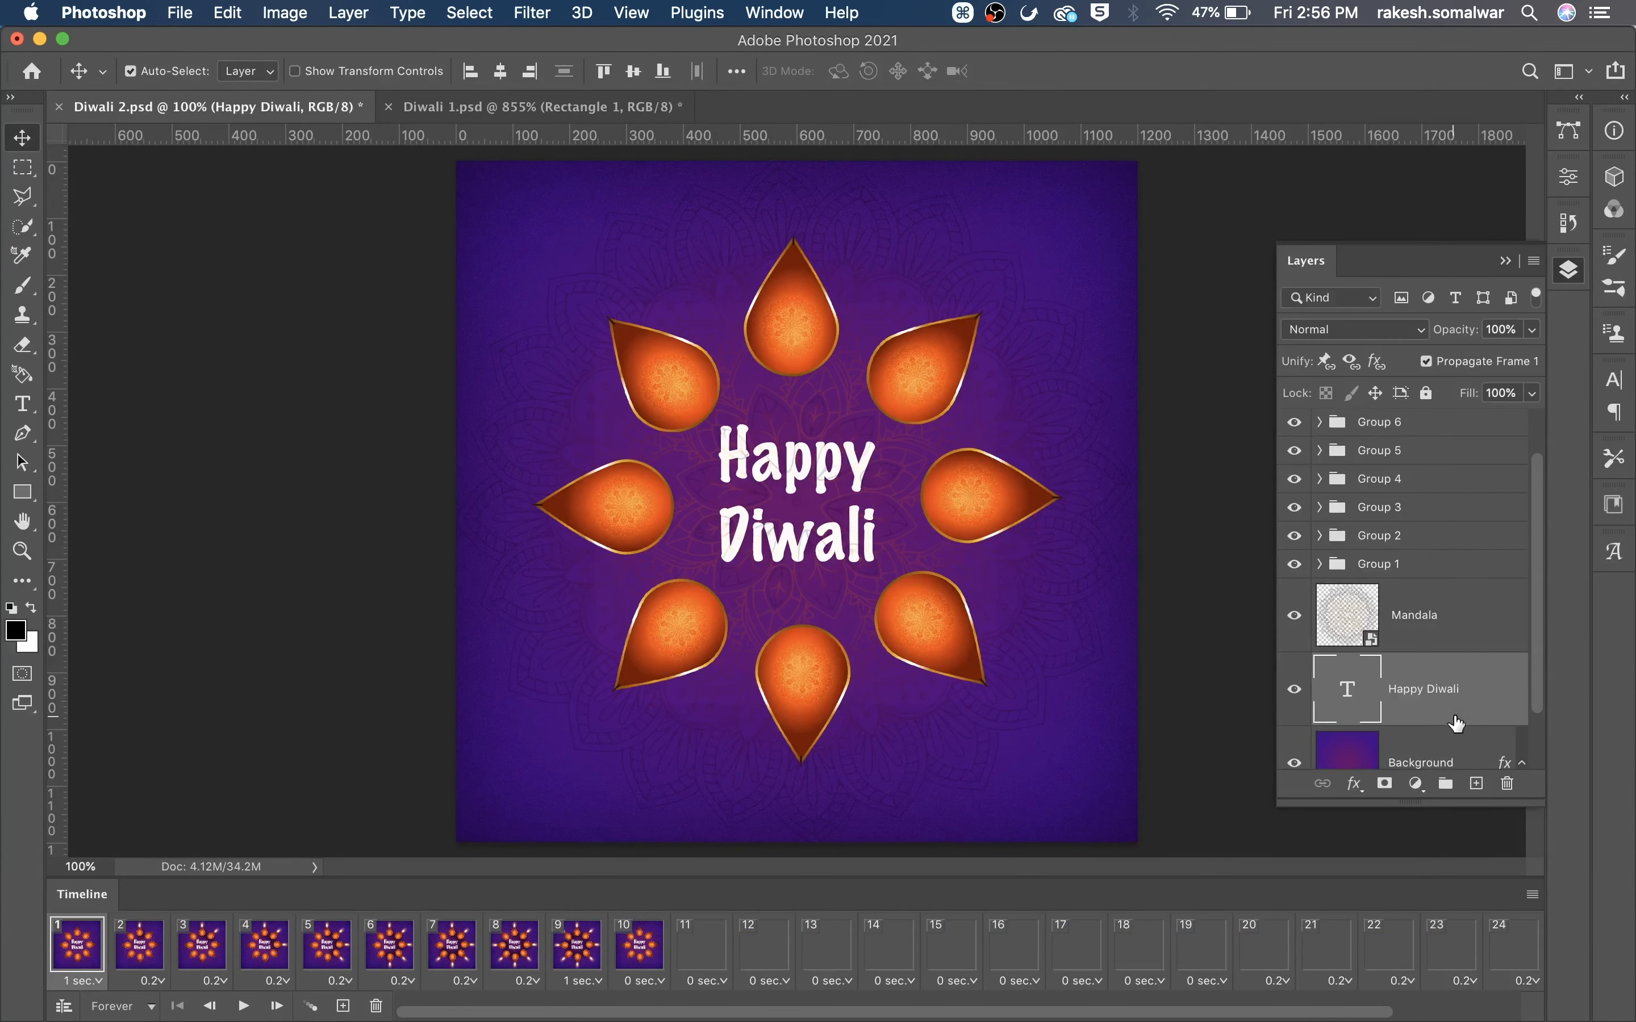
Move the Happy Diwali layer above Group 8 and centre the text horizontally and vertically on the canvas.
drag(1465, 702, 1457, 412)
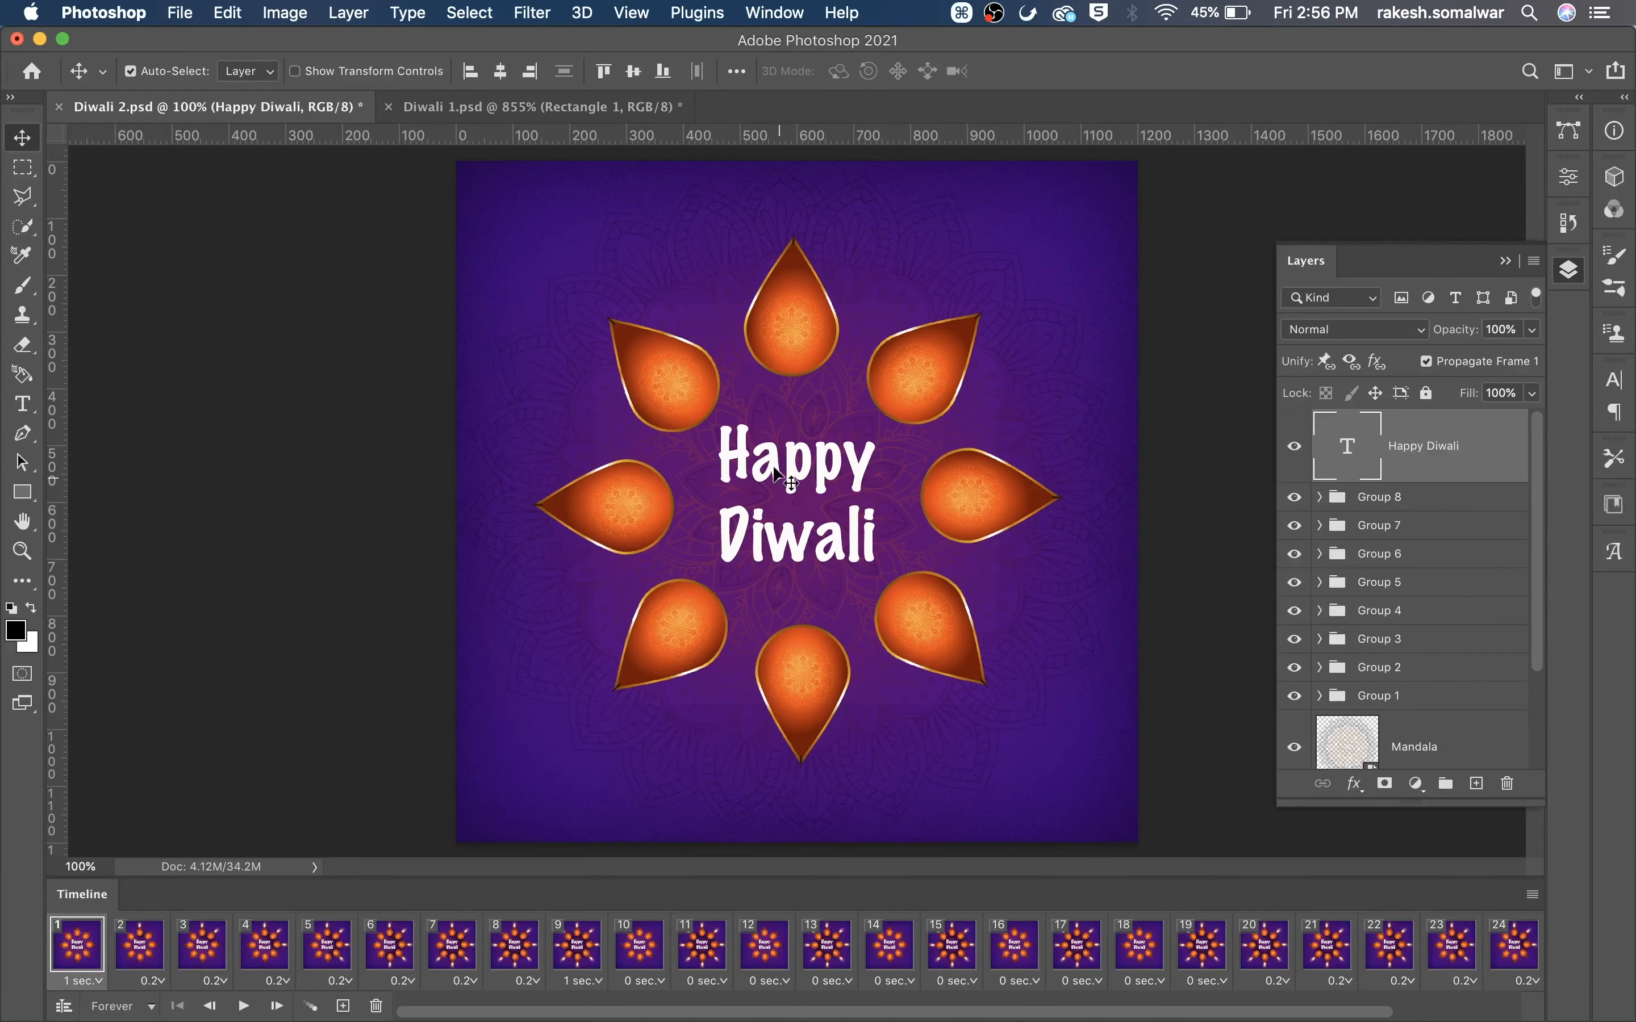
drag(822, 471, 821, 479)
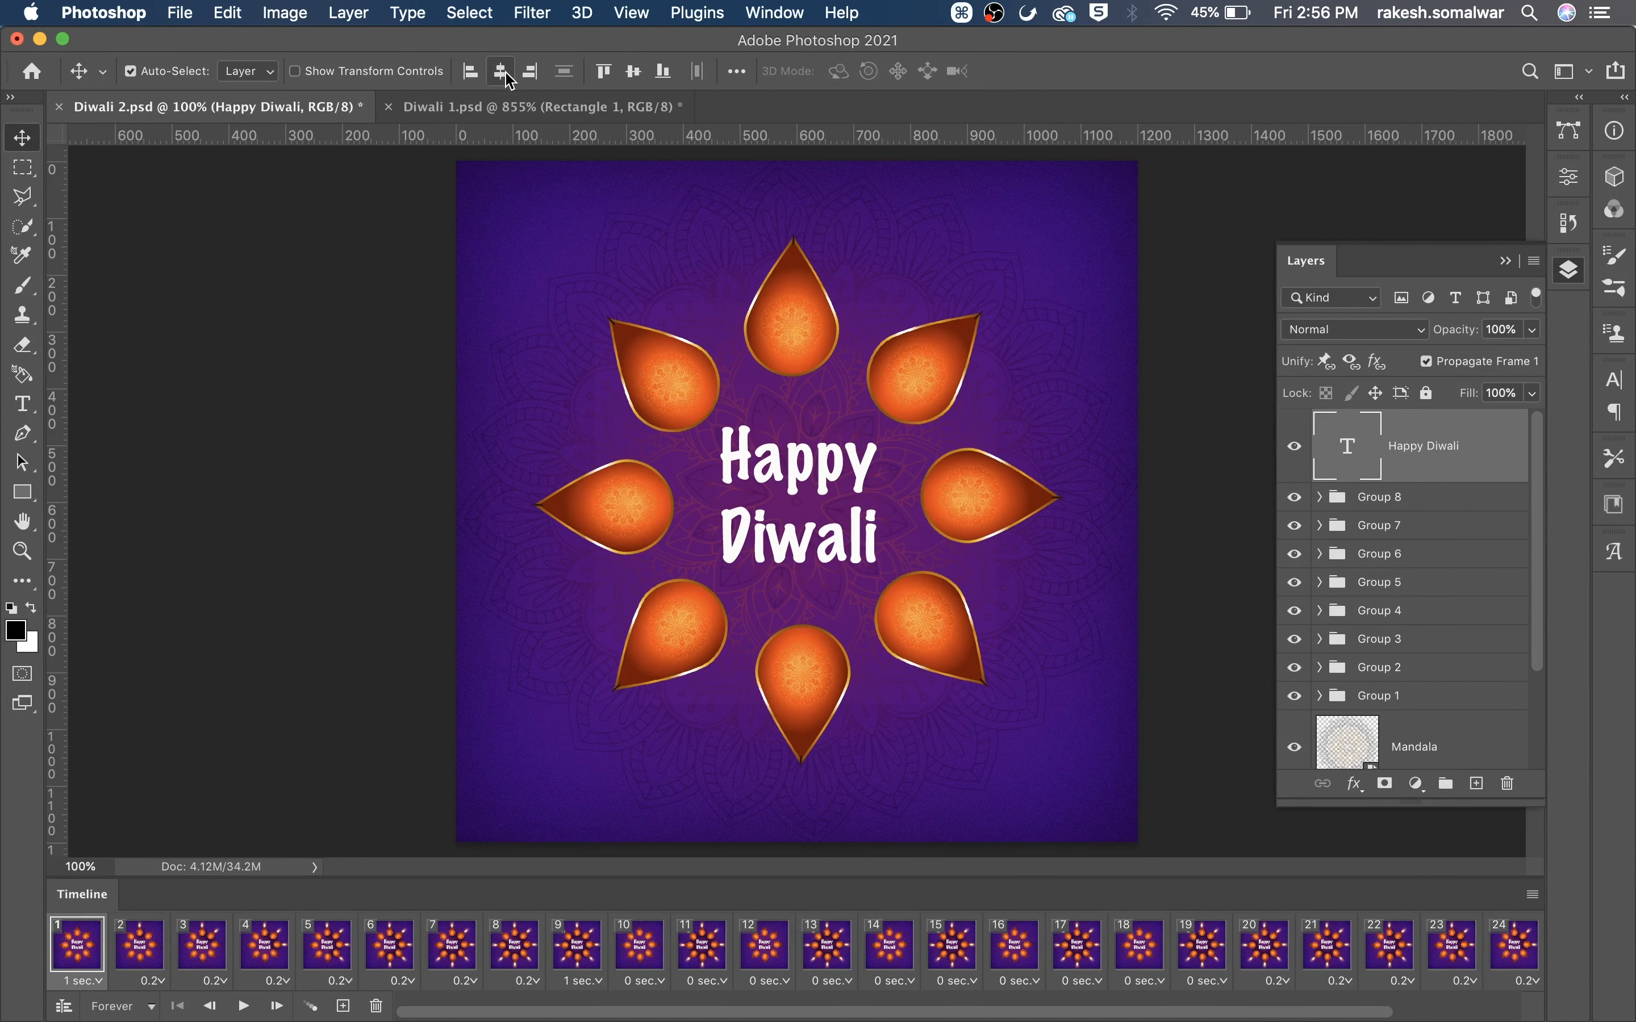
click(634, 72)
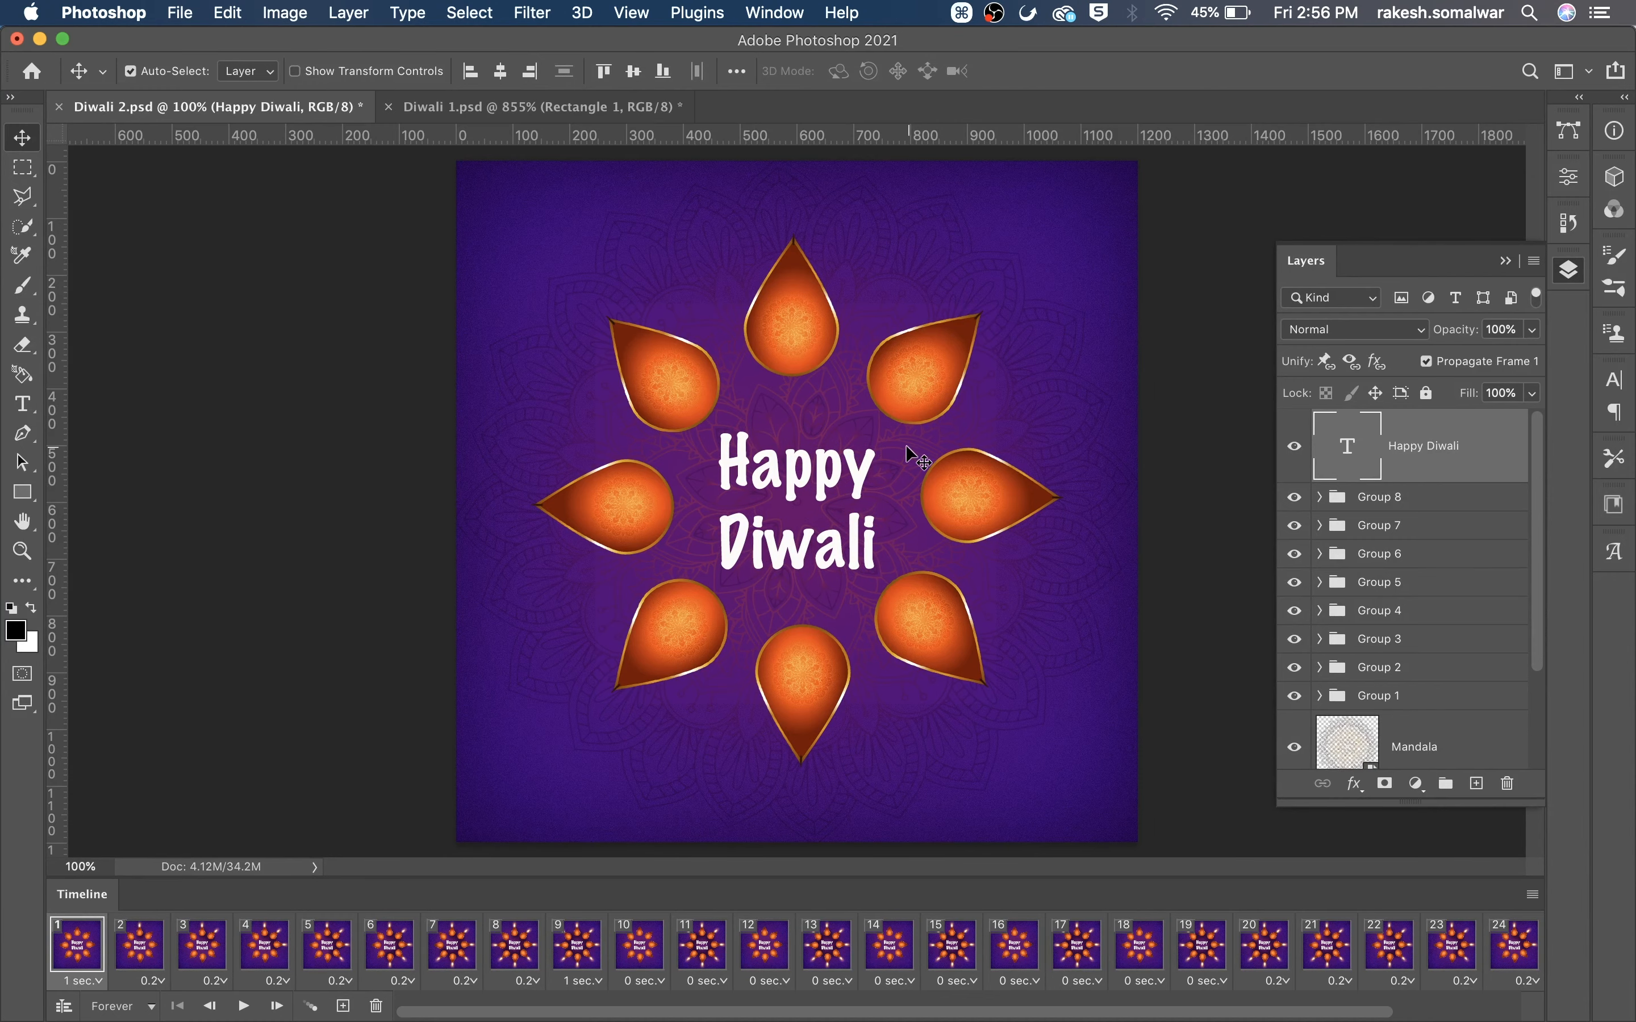
Add a drop shadow to the text with 51% opacity, 83° angle, 18 px distance, 133 px size and 32% noise.
right_click(1478, 450)
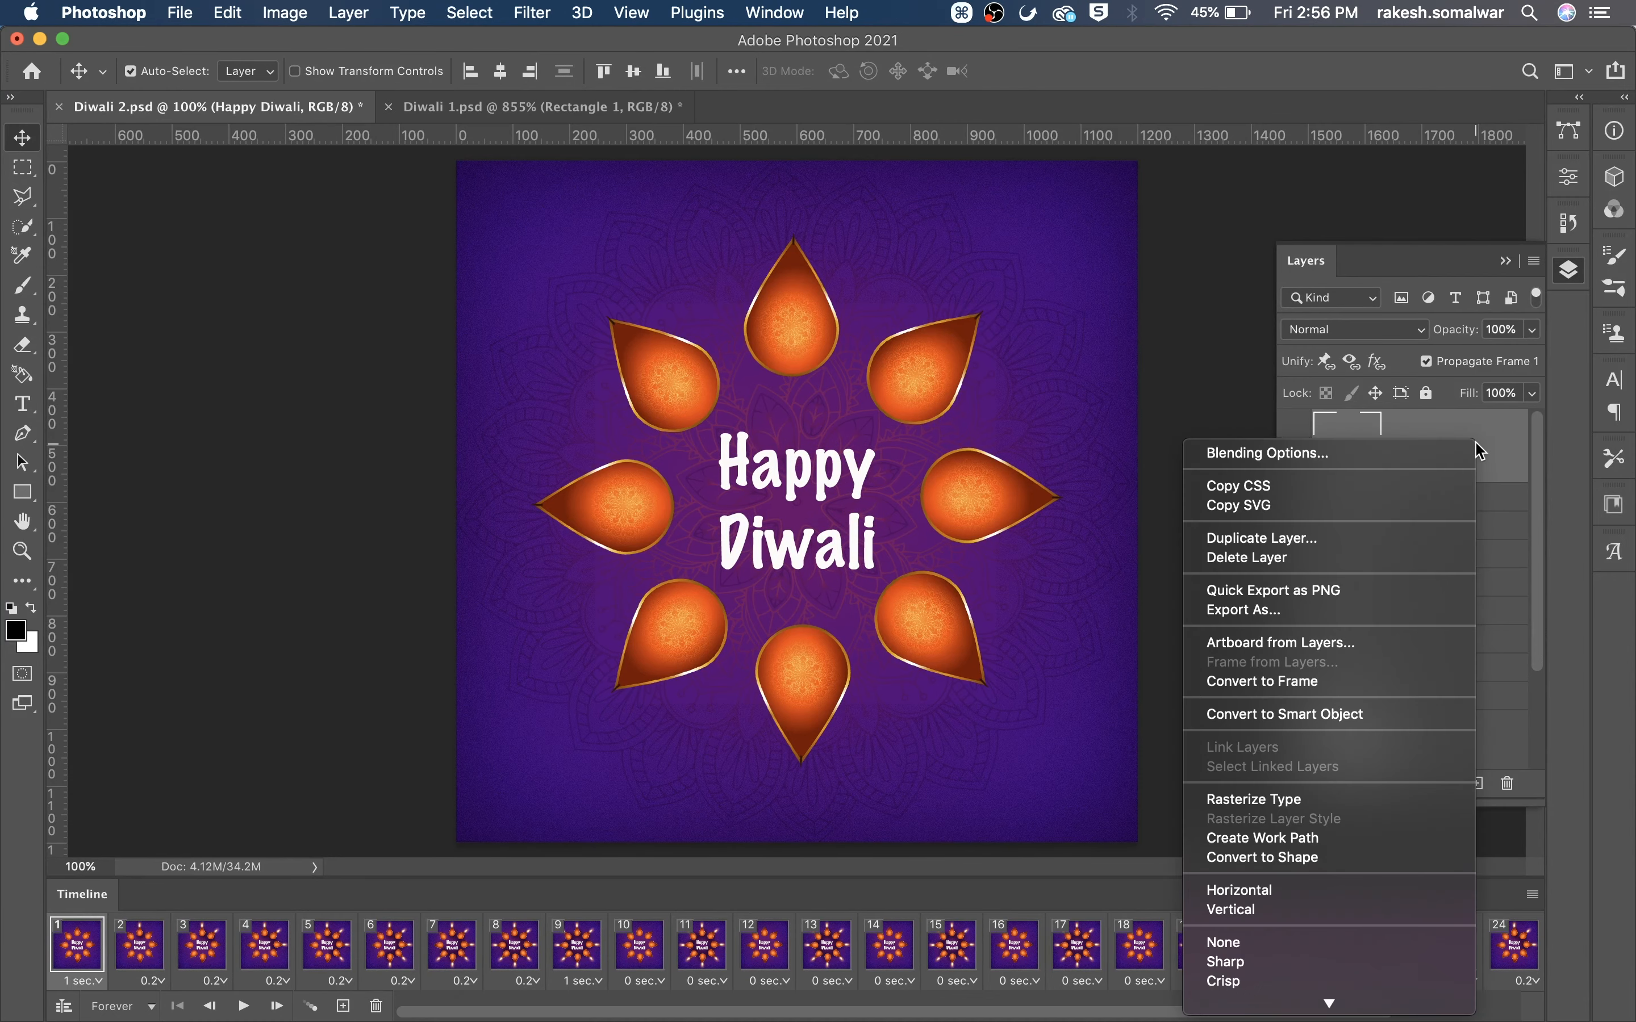
click(1247, 459)
drag(1181, 266, 1414, 186)
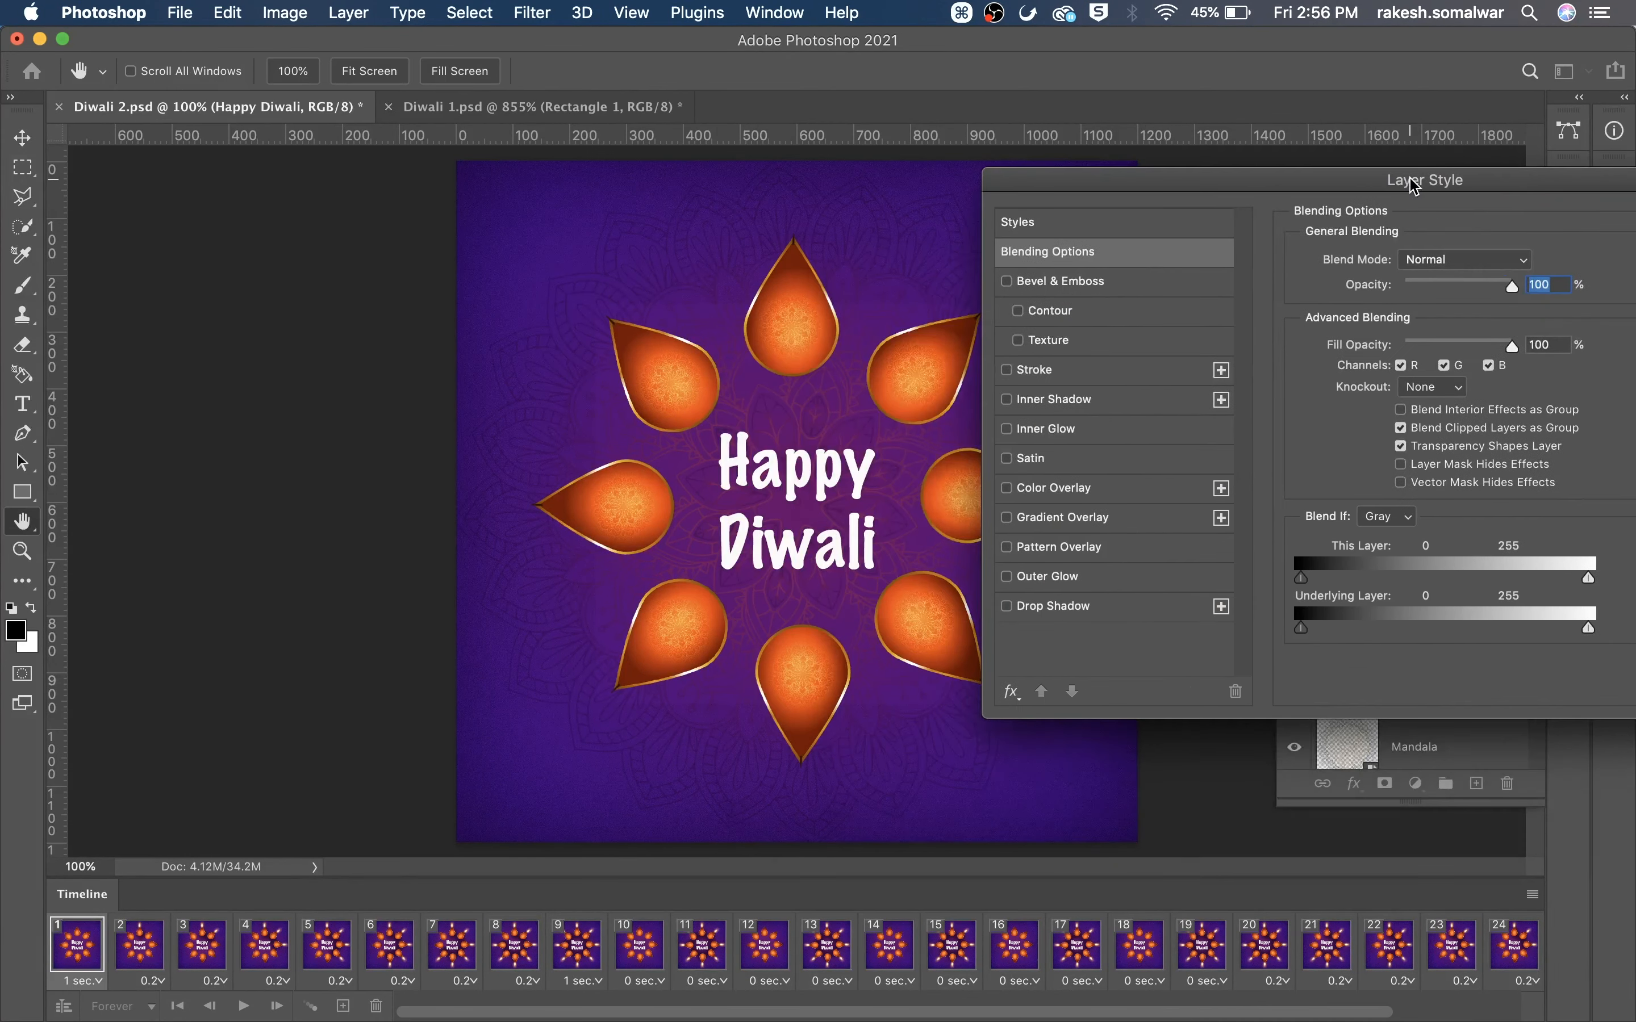
click(1051, 606)
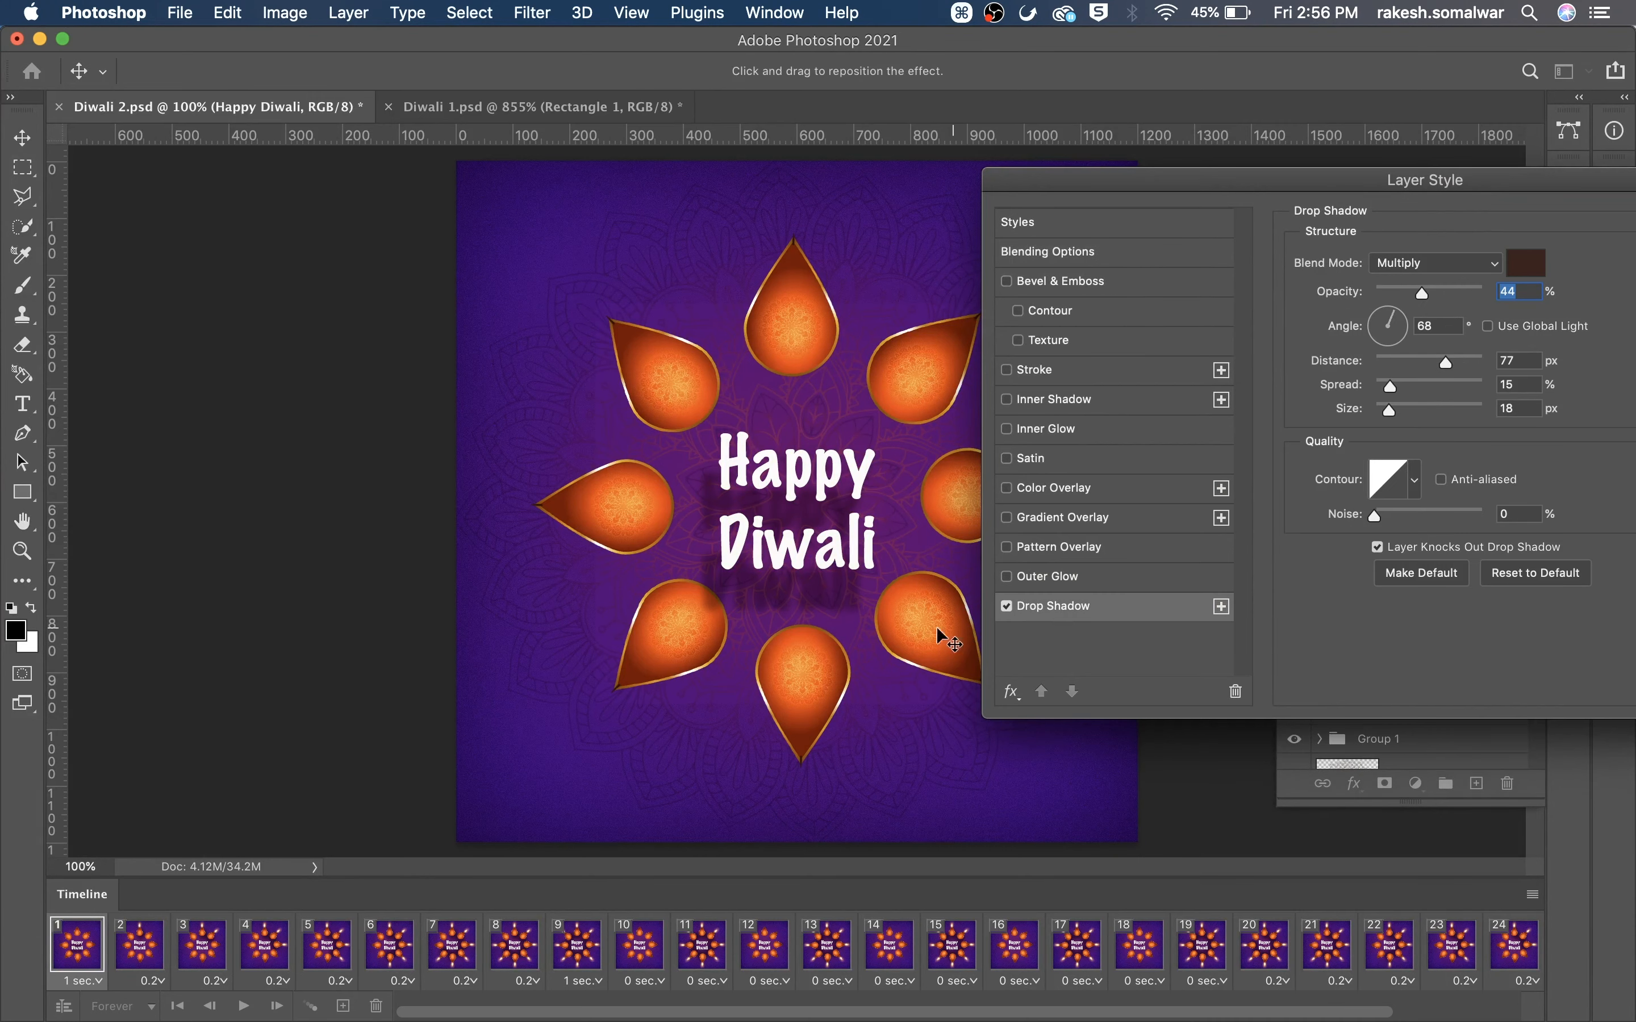
drag(802, 599, 817, 570)
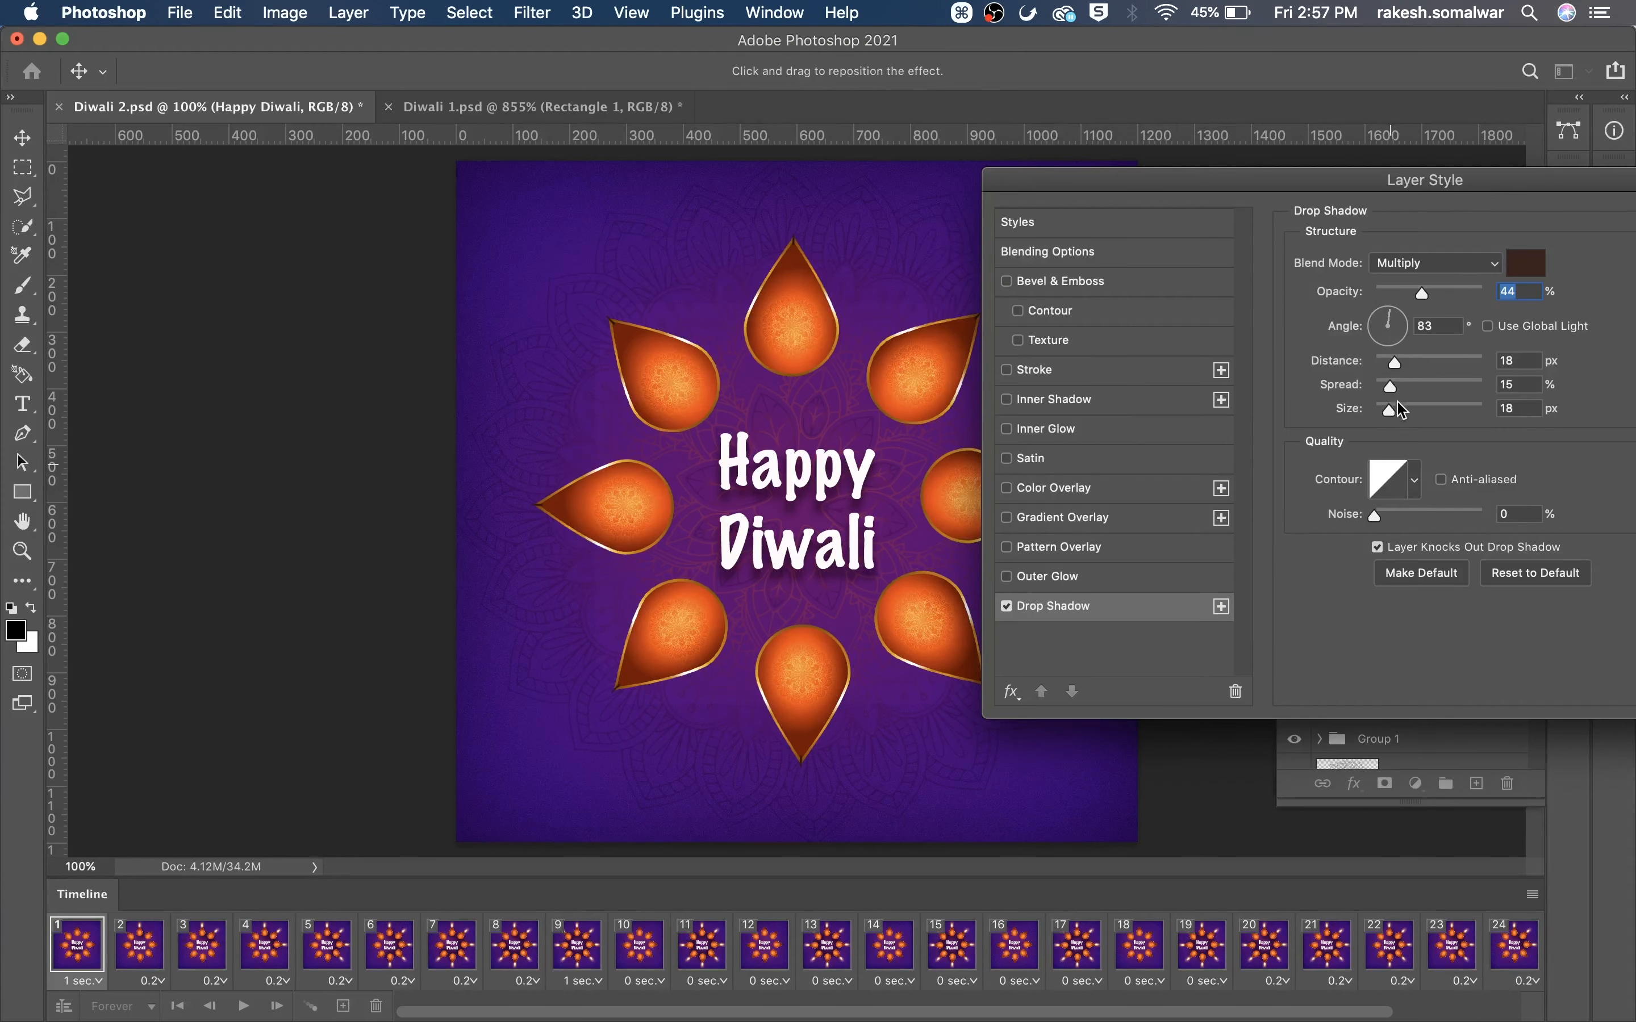
drag(1405, 408, 1421, 419)
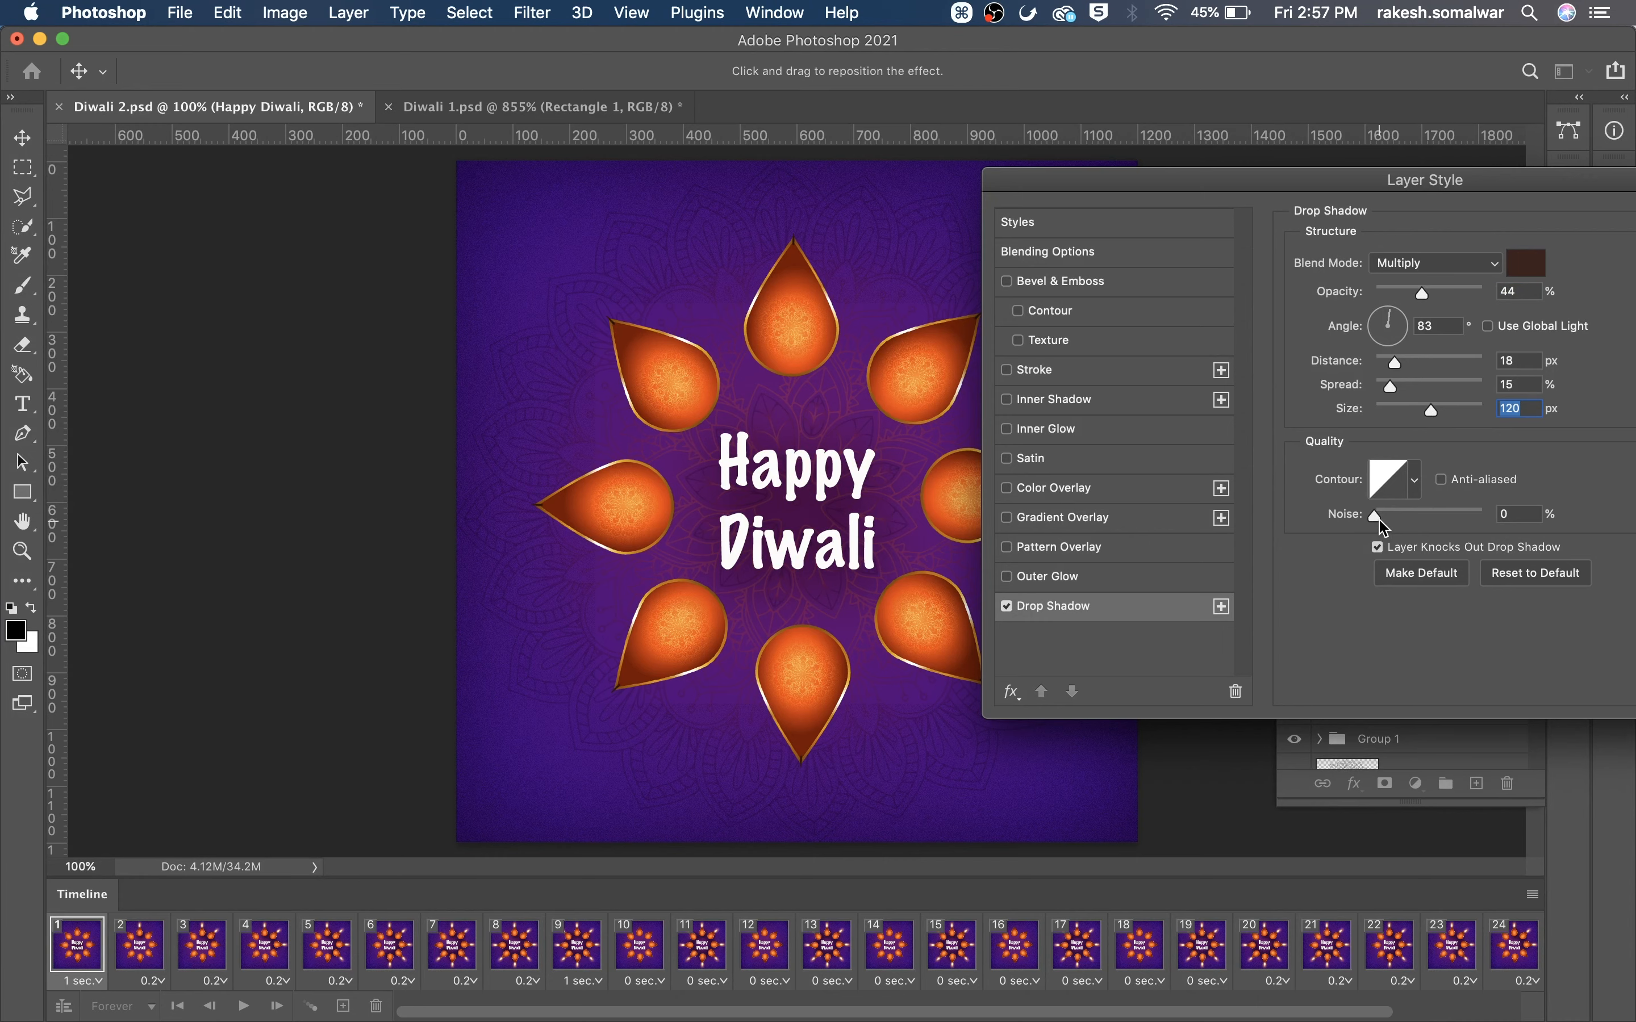
drag(1379, 519, 1408, 520)
drag(1428, 300, 1437, 298)
drag(1431, 414, 1437, 415)
Change the text's drop shadow colour to dark purple #291a39 and apply the layer style.
click(1522, 264)
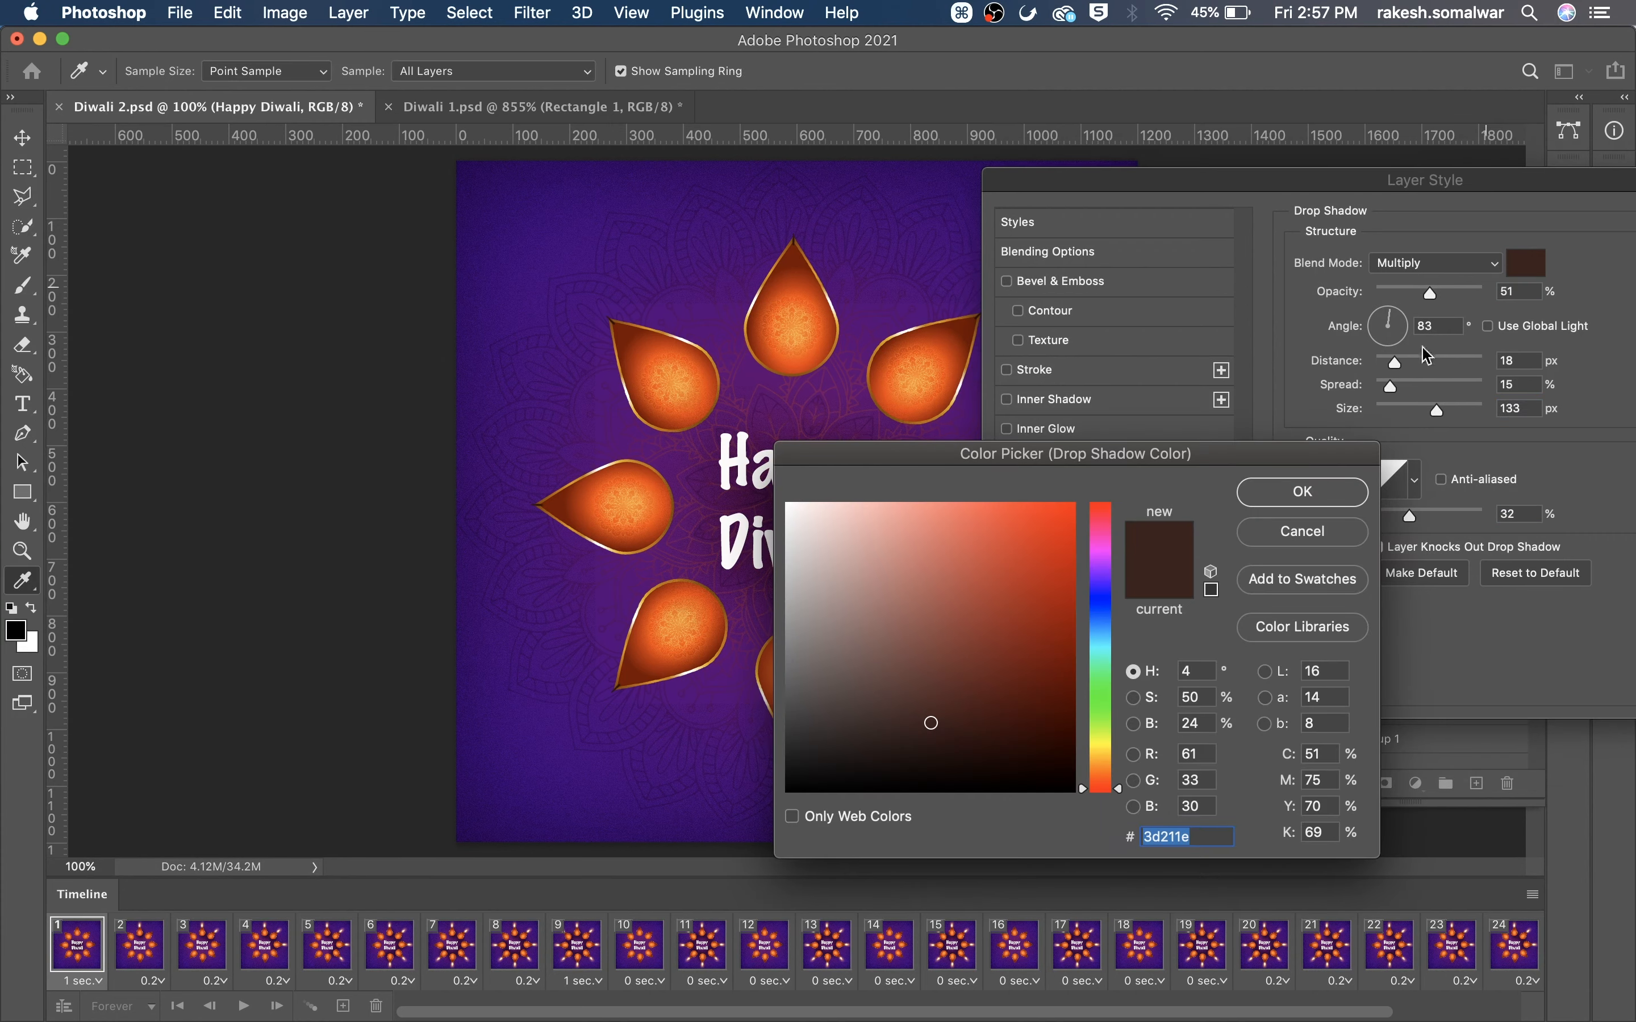
click(507, 216)
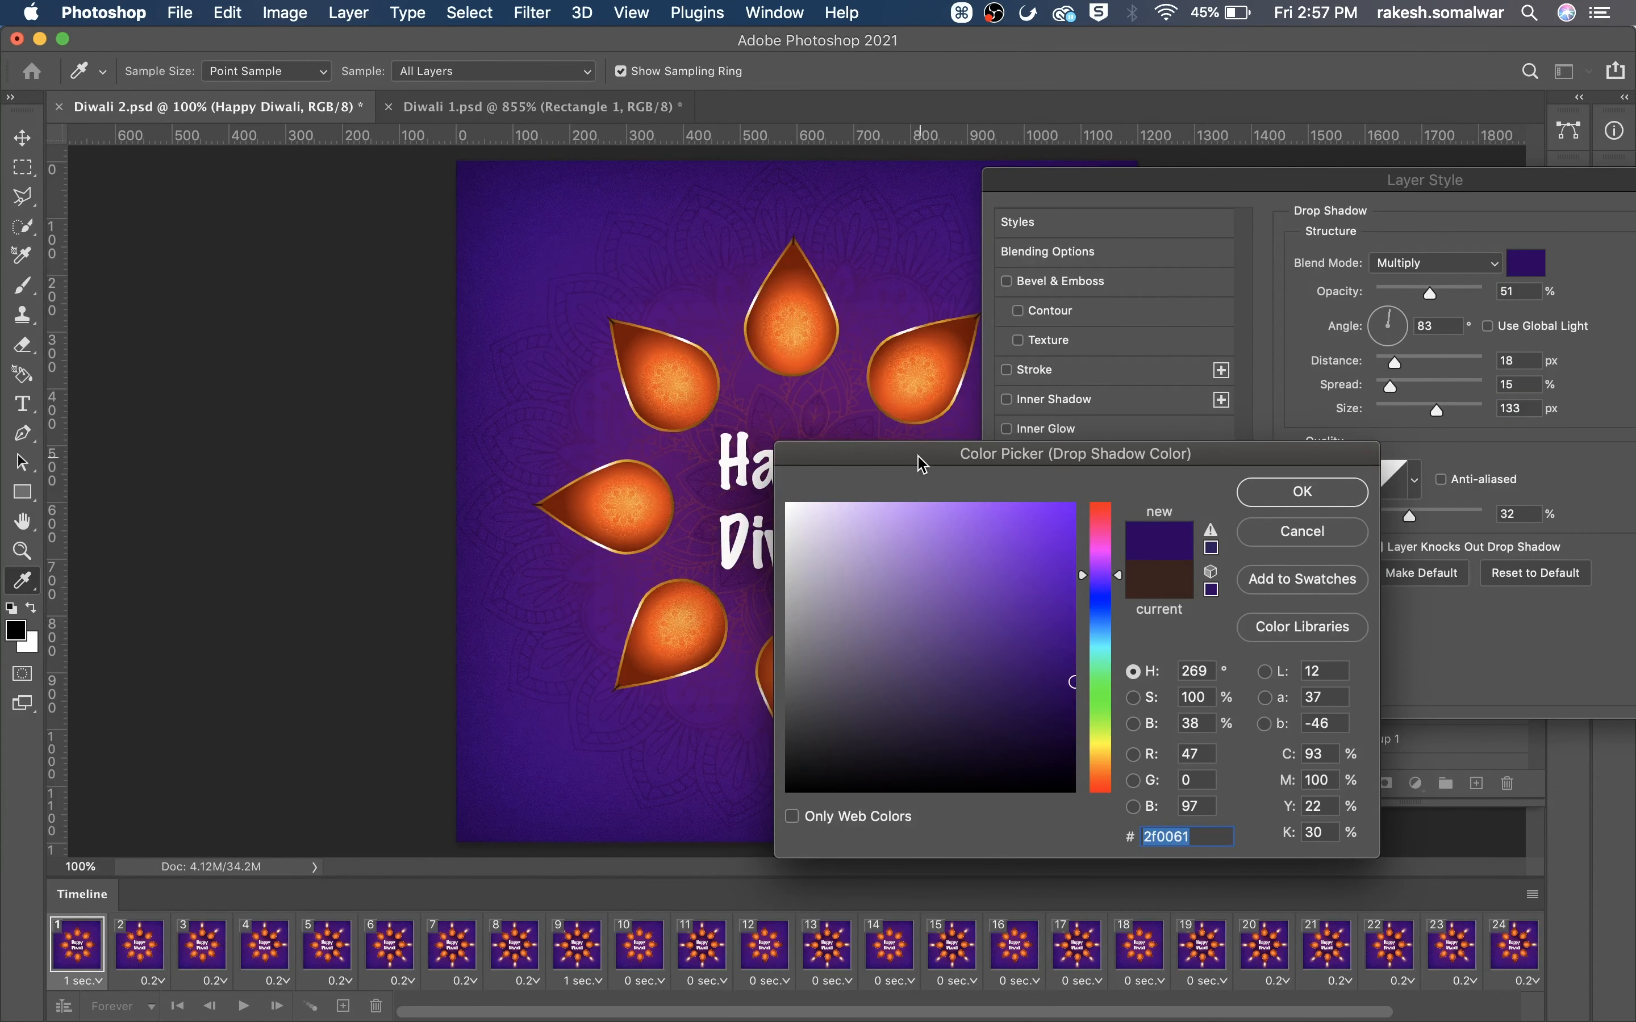
drag(924, 465, 857, 435)
click(1259, 471)
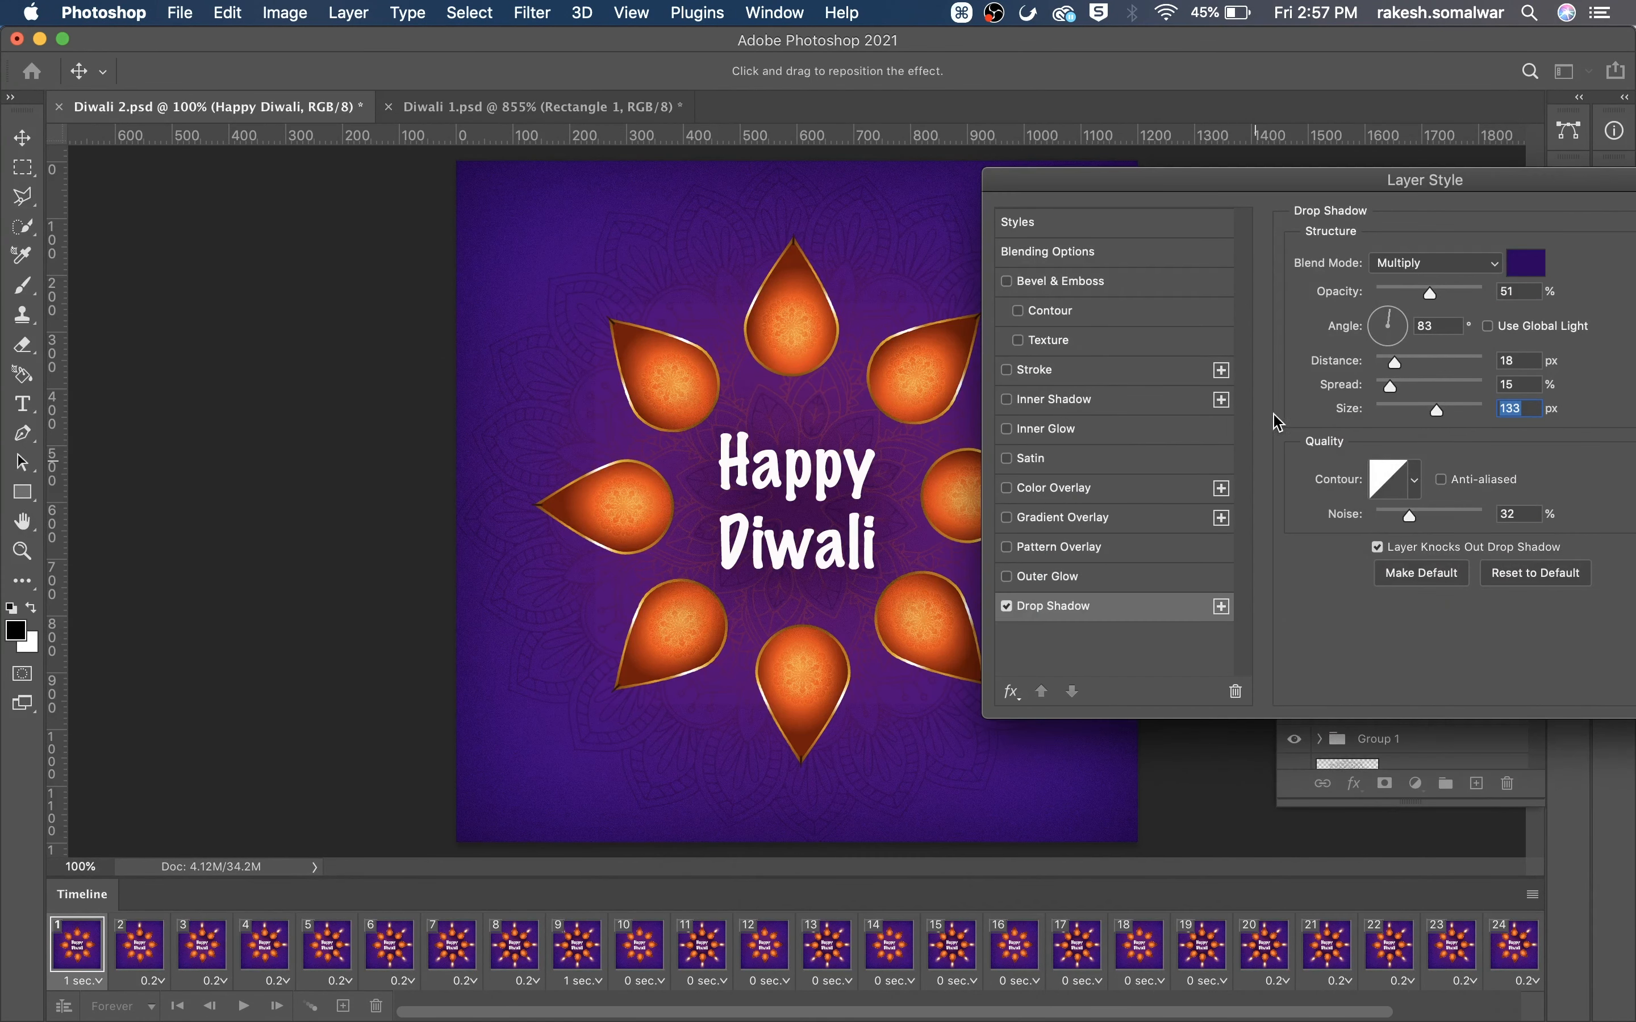
drag(1588, 195, 1474, 286)
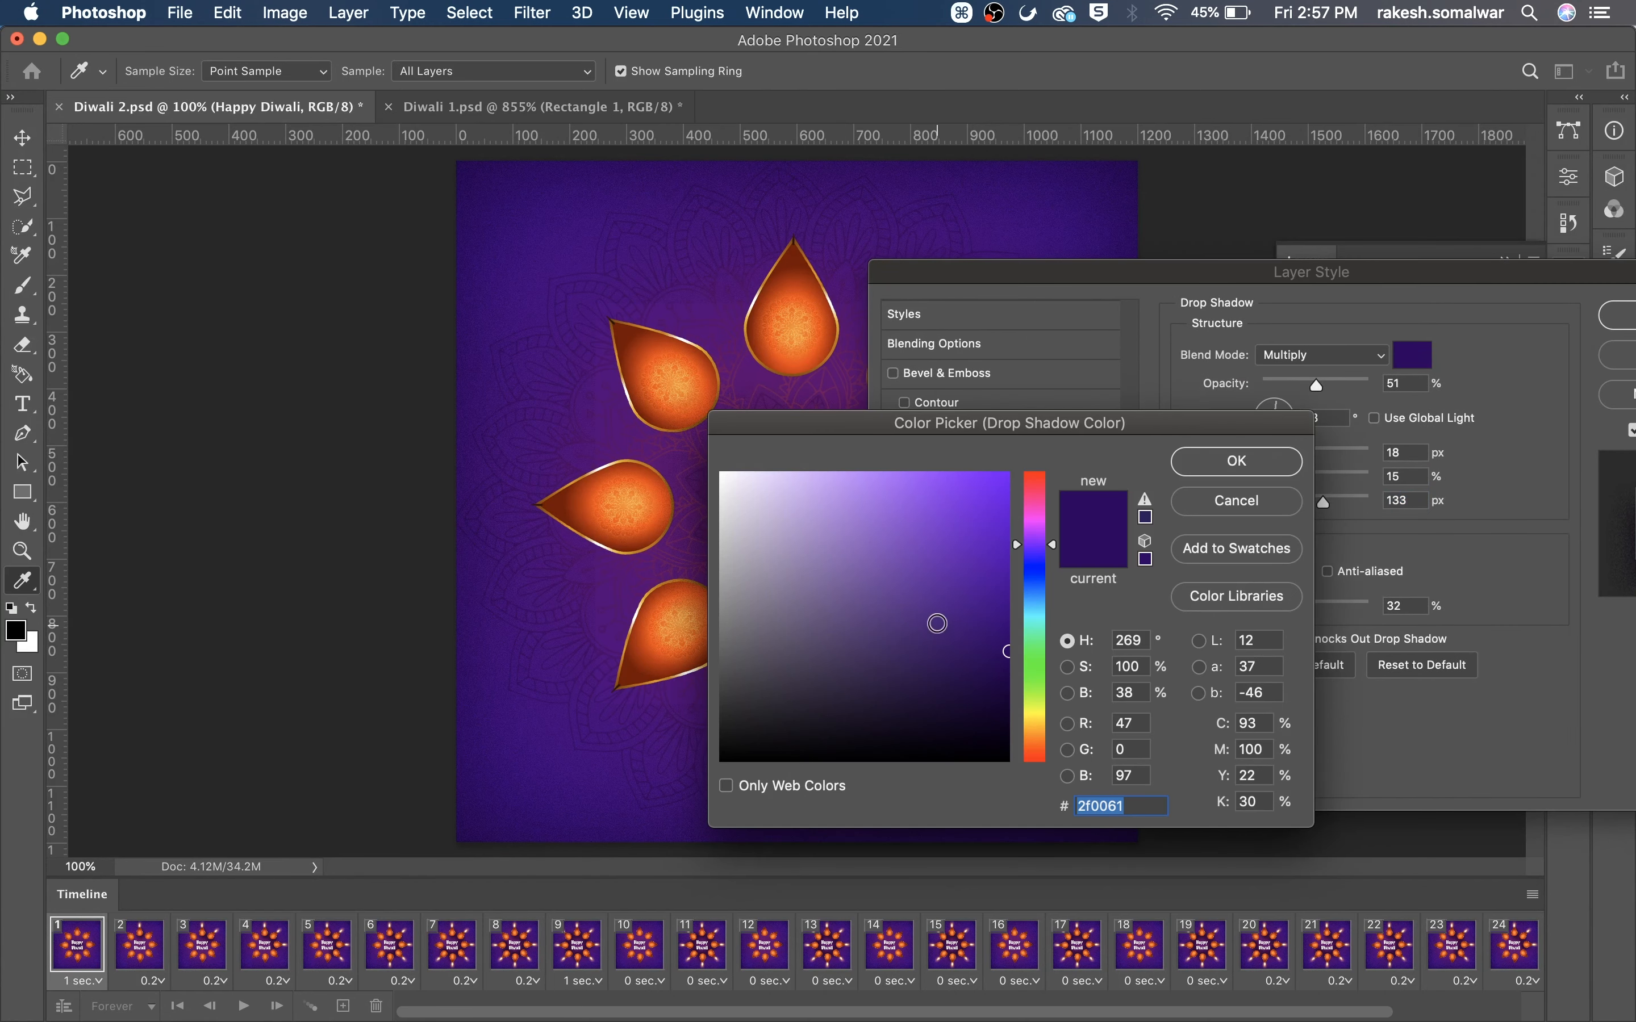
mouse_move(936, 622)
mouse_down()
mouse_move(938, 675)
mouse_move(877, 696)
mouse_up()
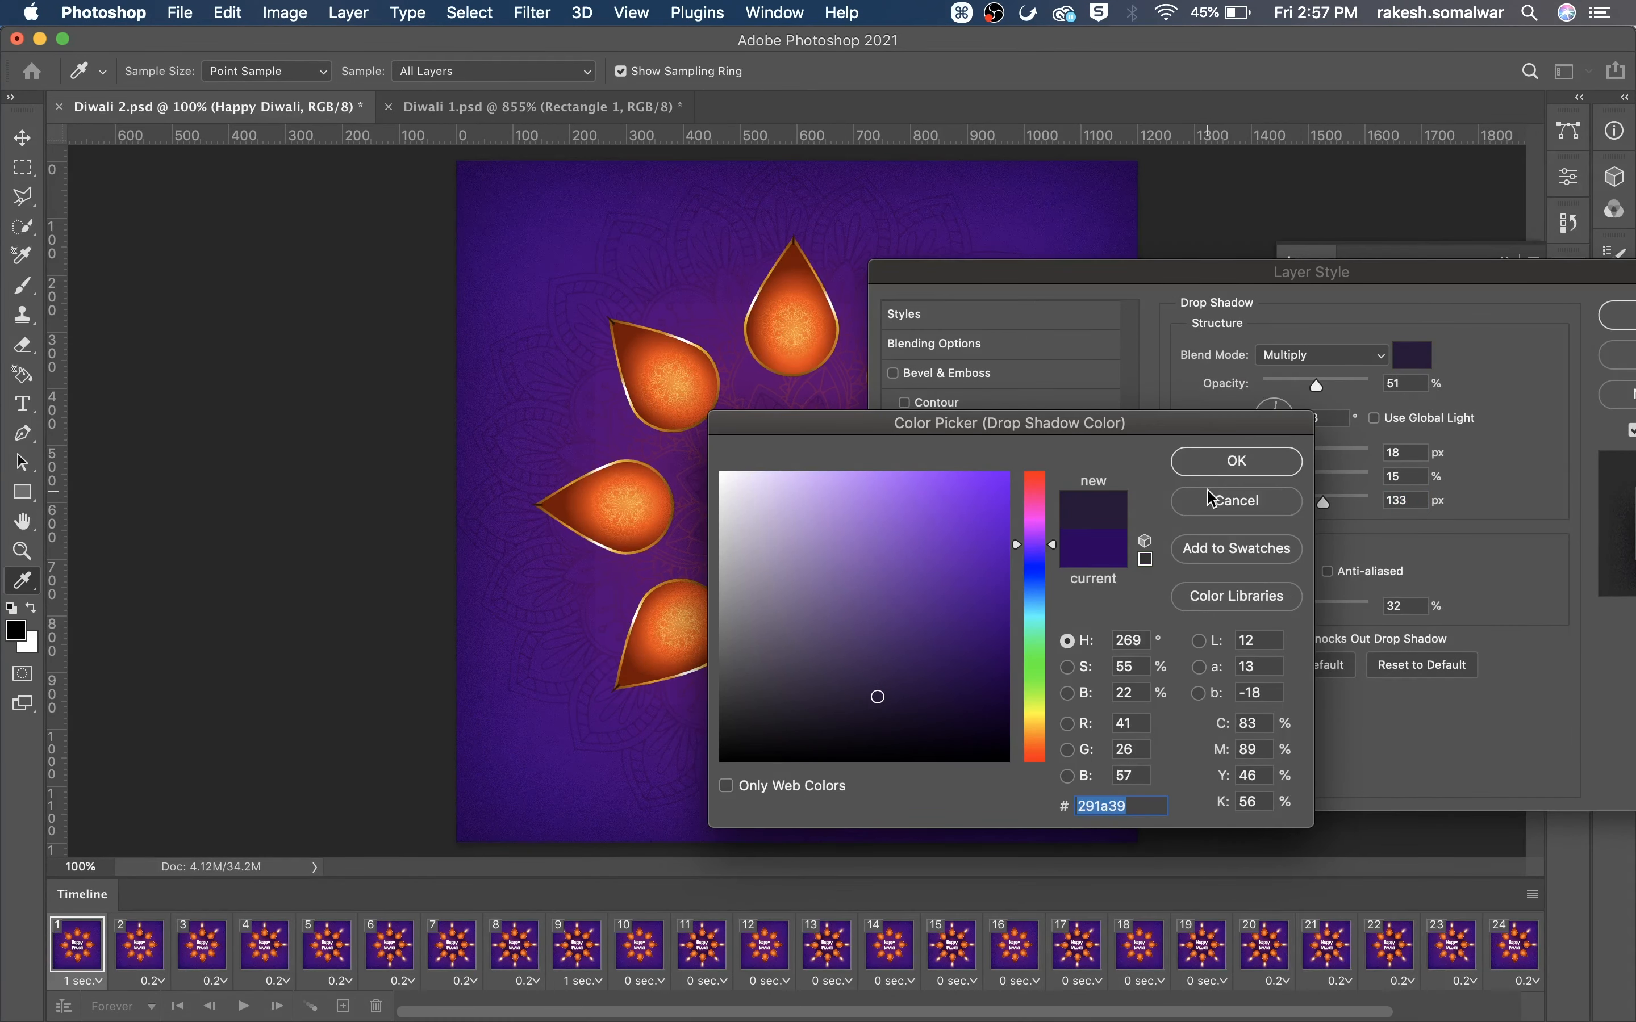
click(1230, 466)
click(1618, 315)
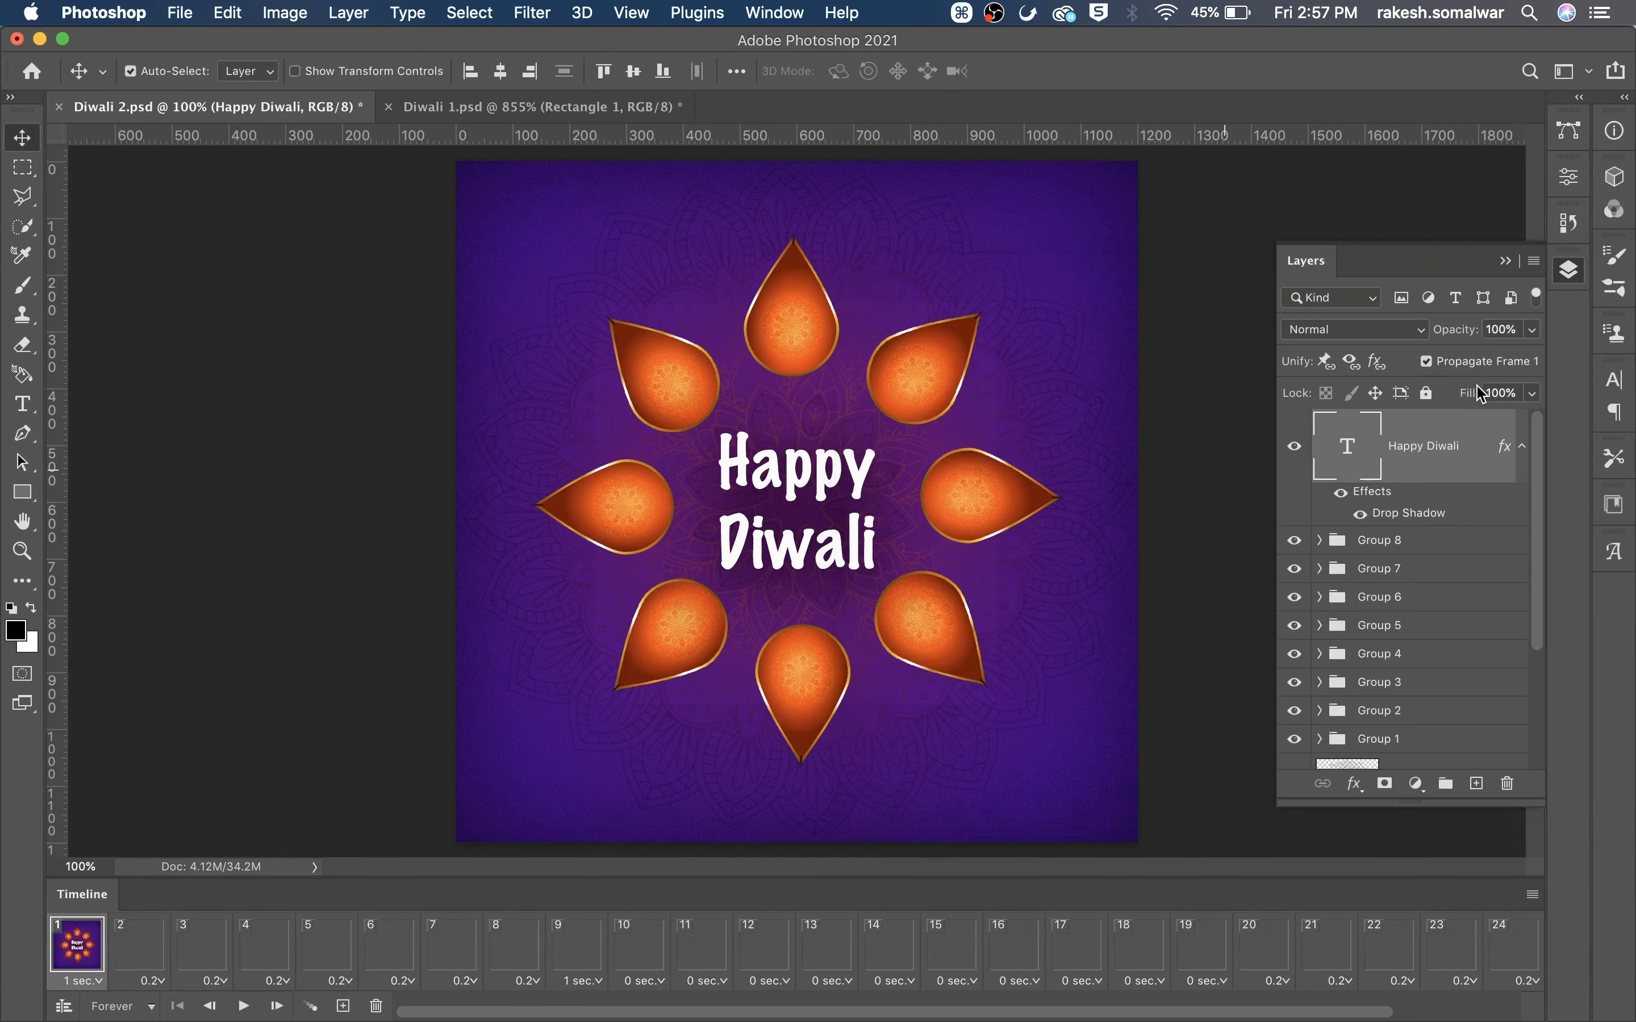
Compare frames 3 and 1, then add a 4 px outside stroke to the text in frame 1.
click(200, 943)
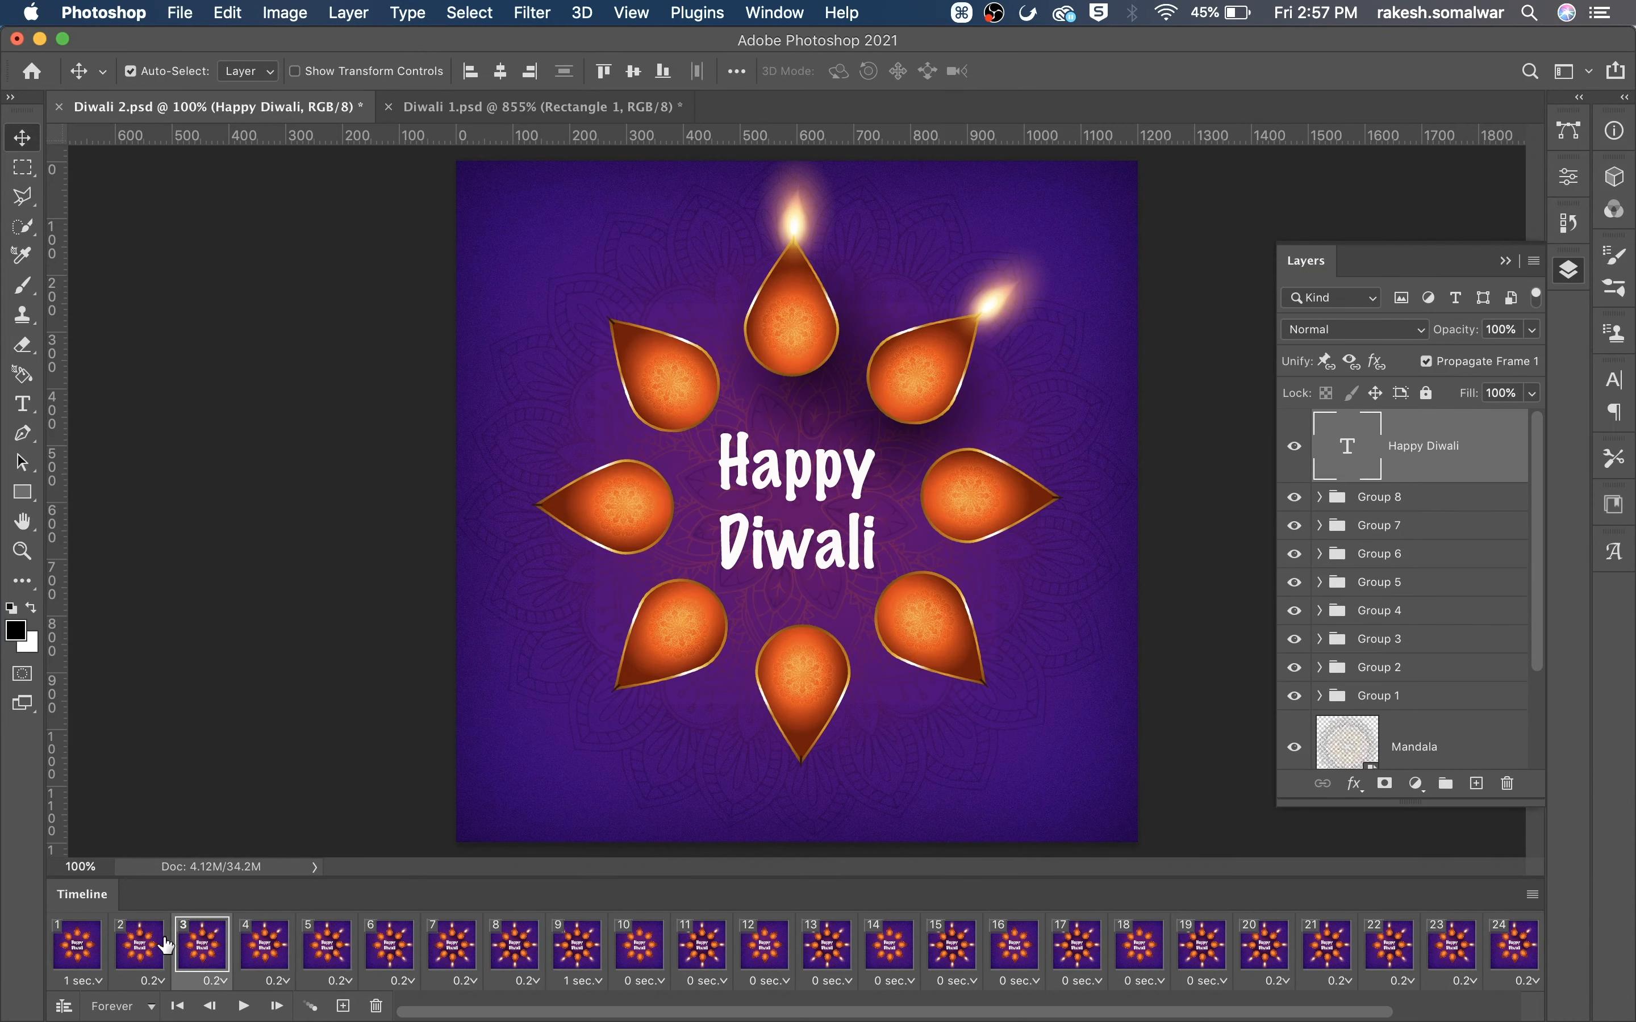
click(93, 944)
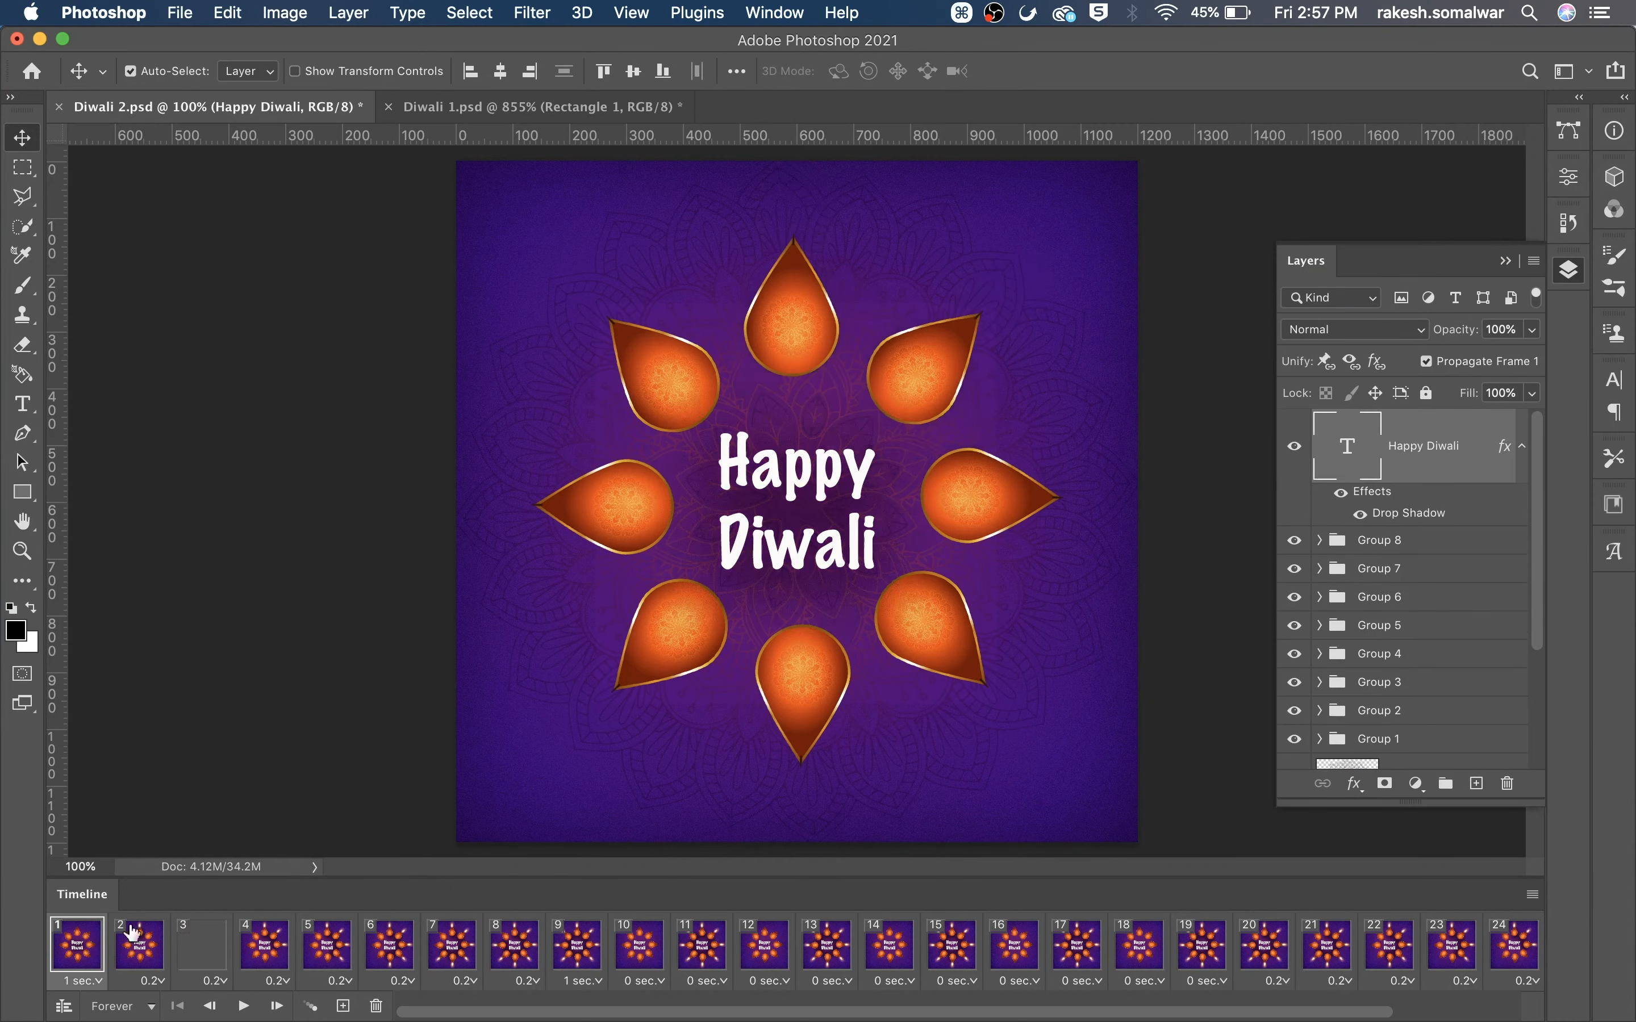
double_click(1322, 473)
drag(1250, 291, 1370, 273)
click(863, 443)
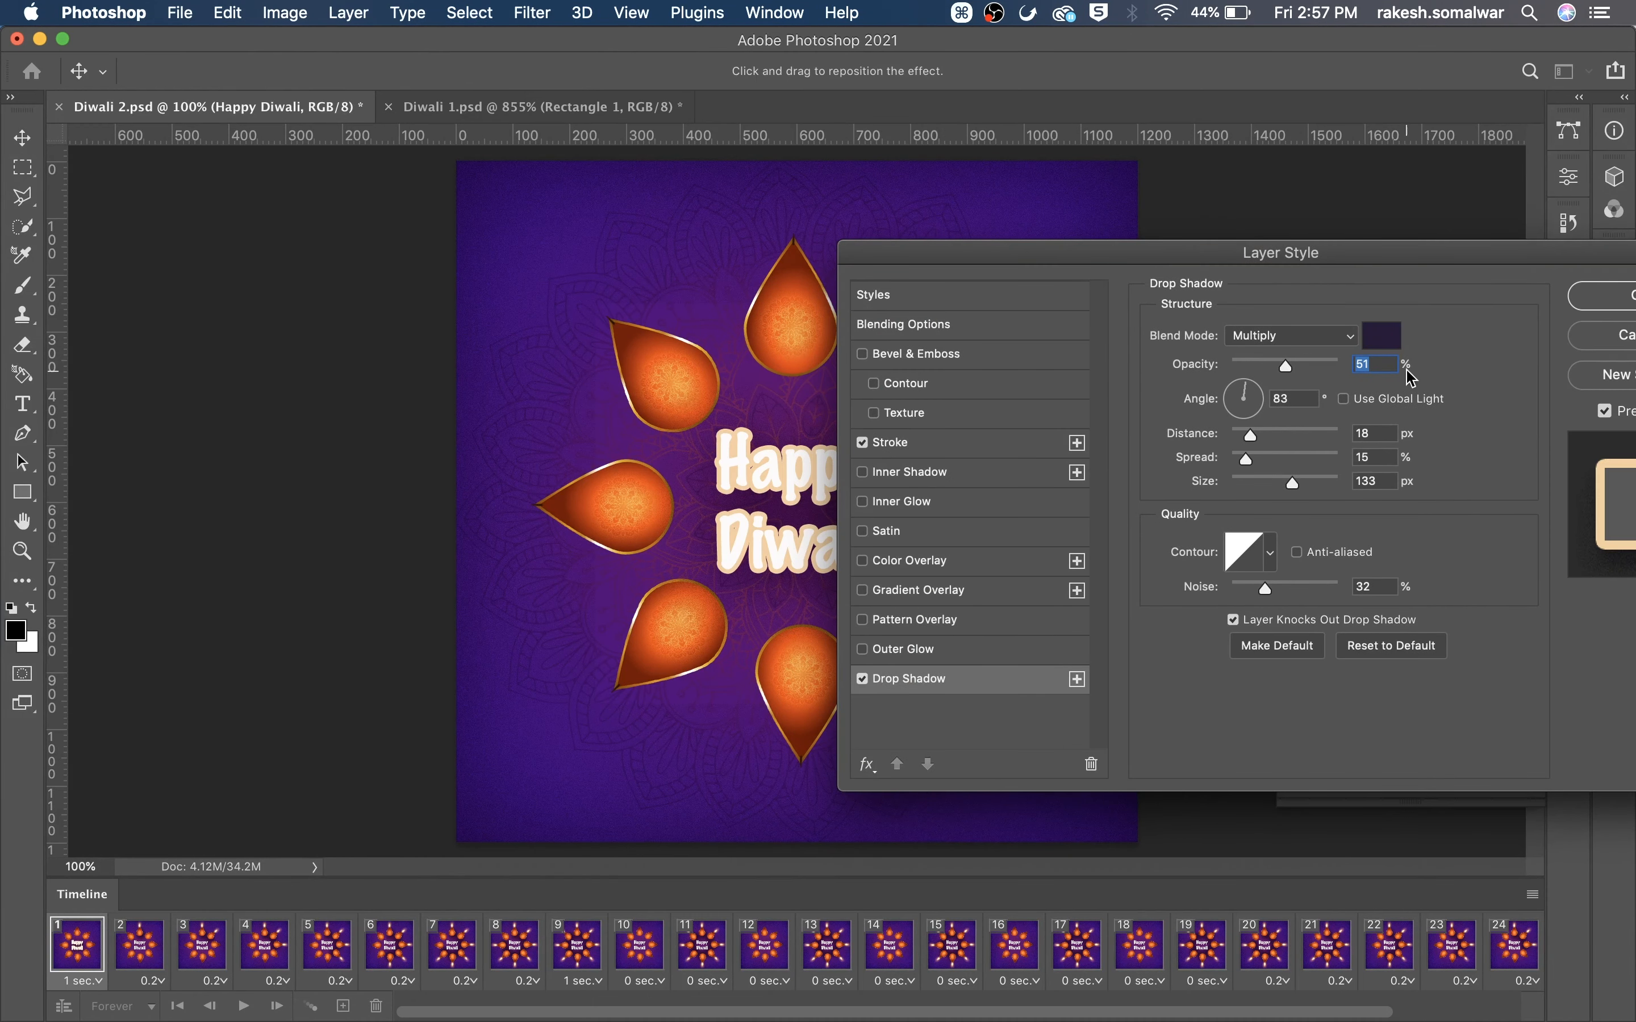
click(899, 445)
drag(1240, 334, 1234, 335)
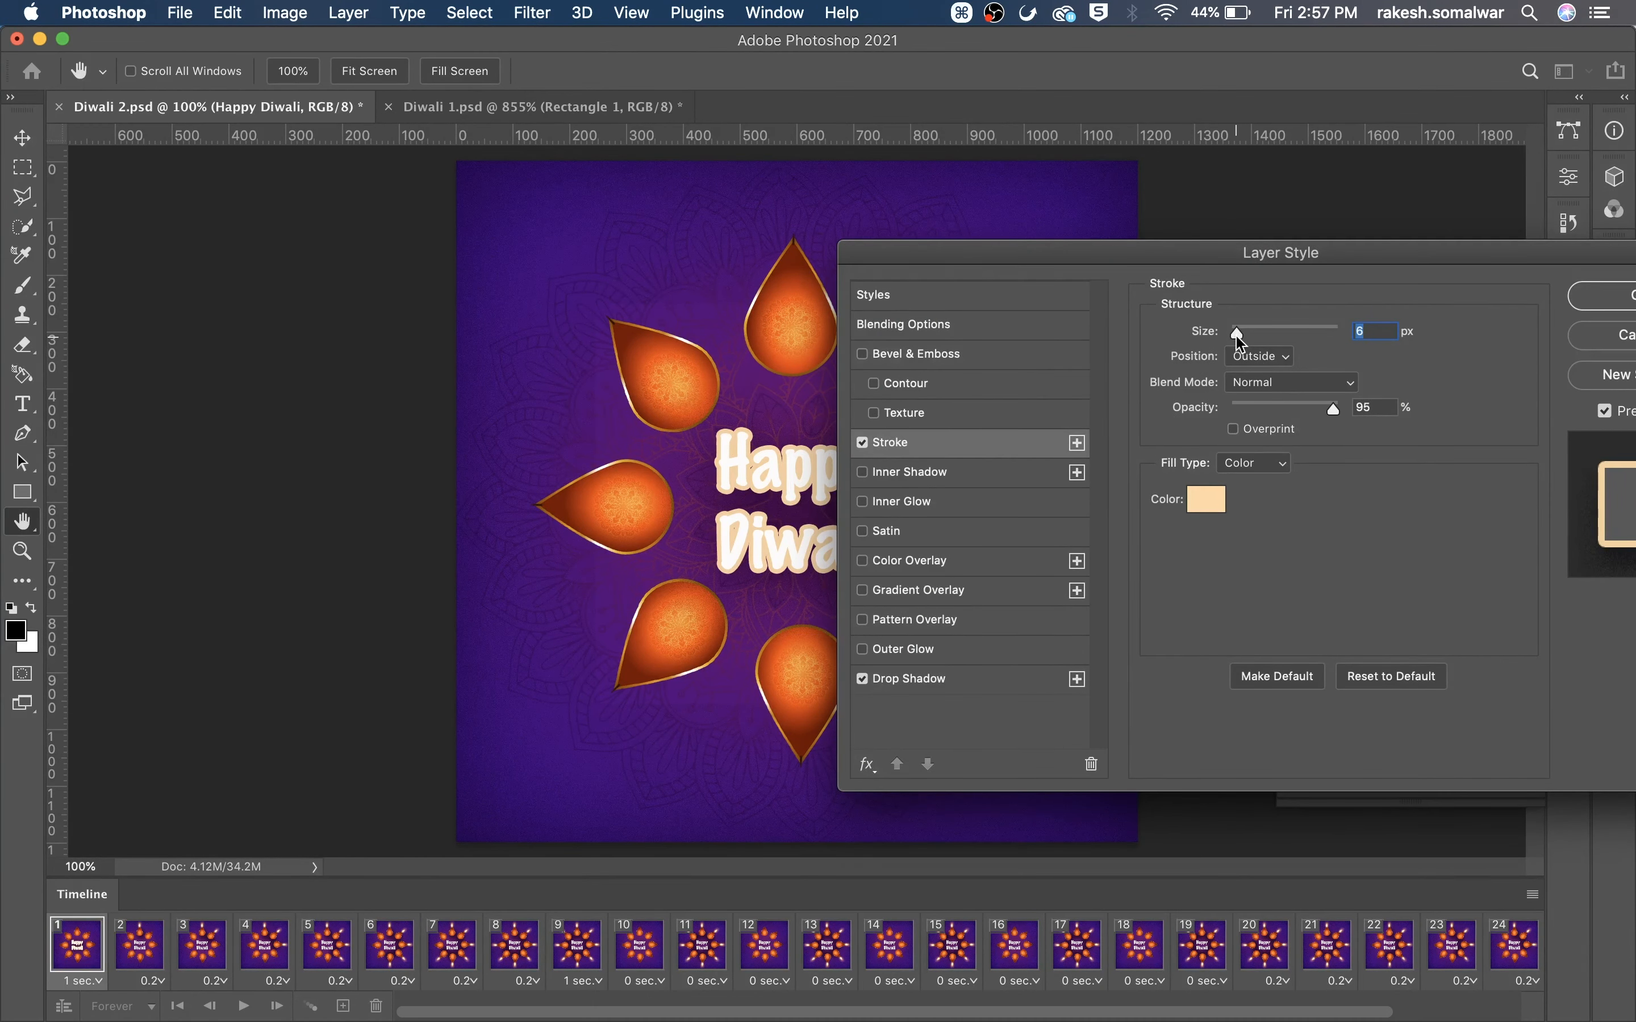
click(1270, 357)
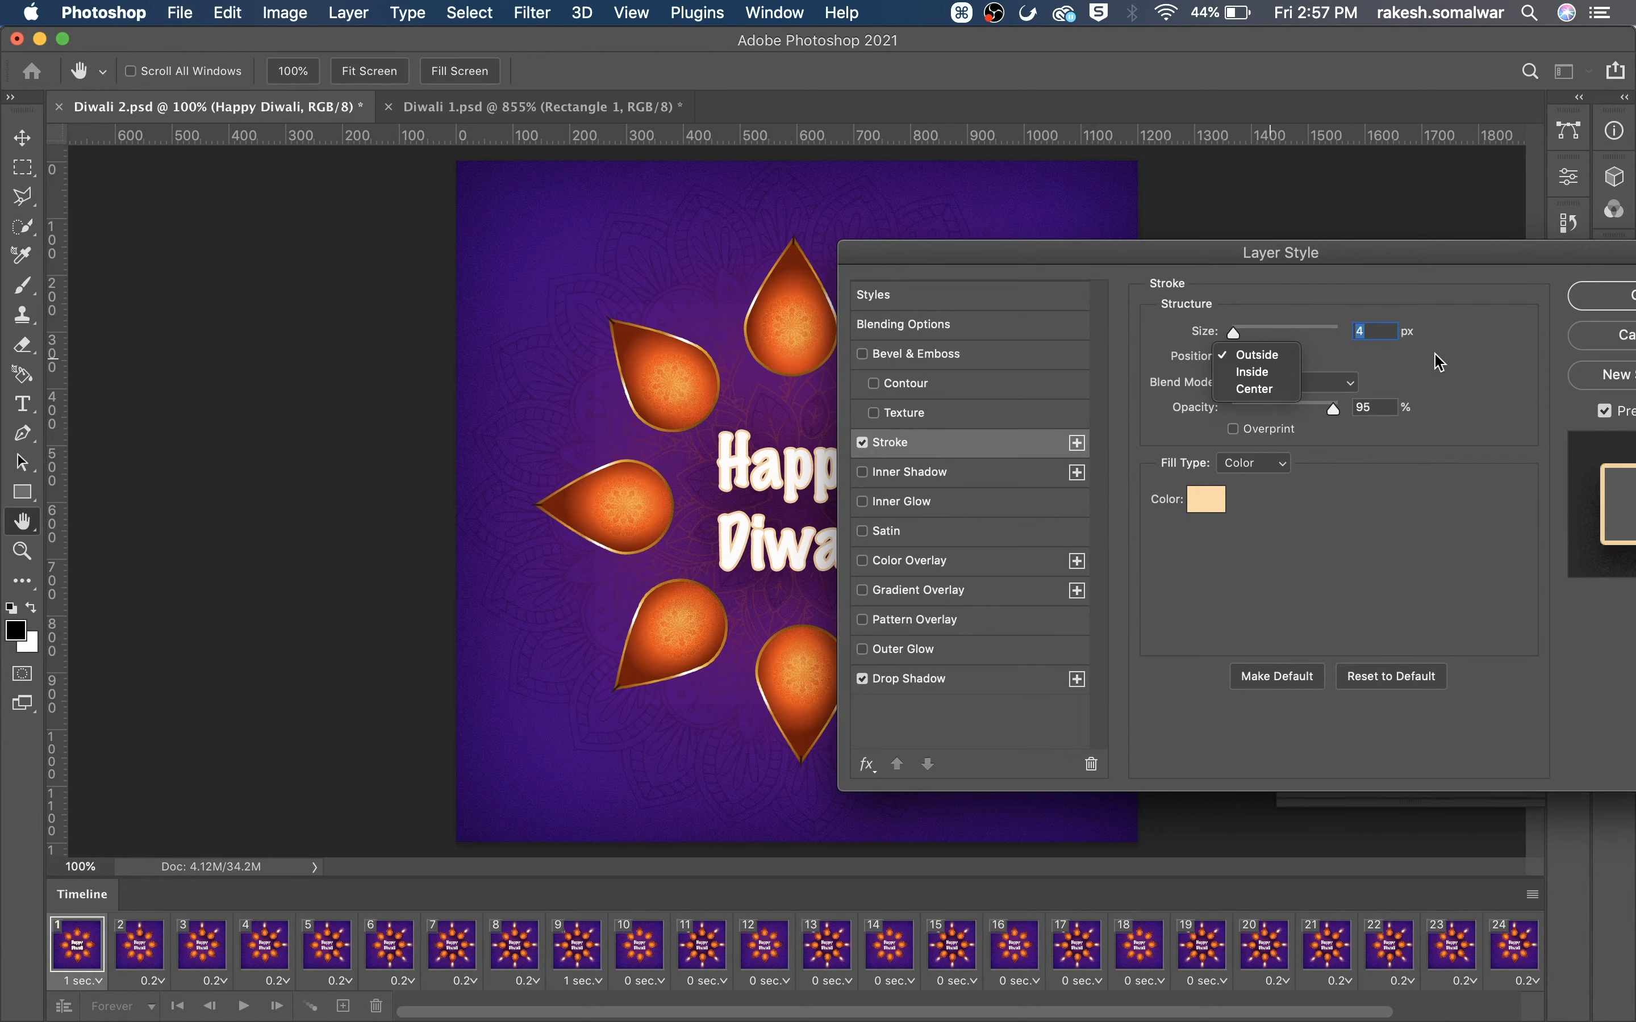
Set the text's stroke colour to orange #f58500 and apply the layer style.
click(1207, 499)
click(596, 498)
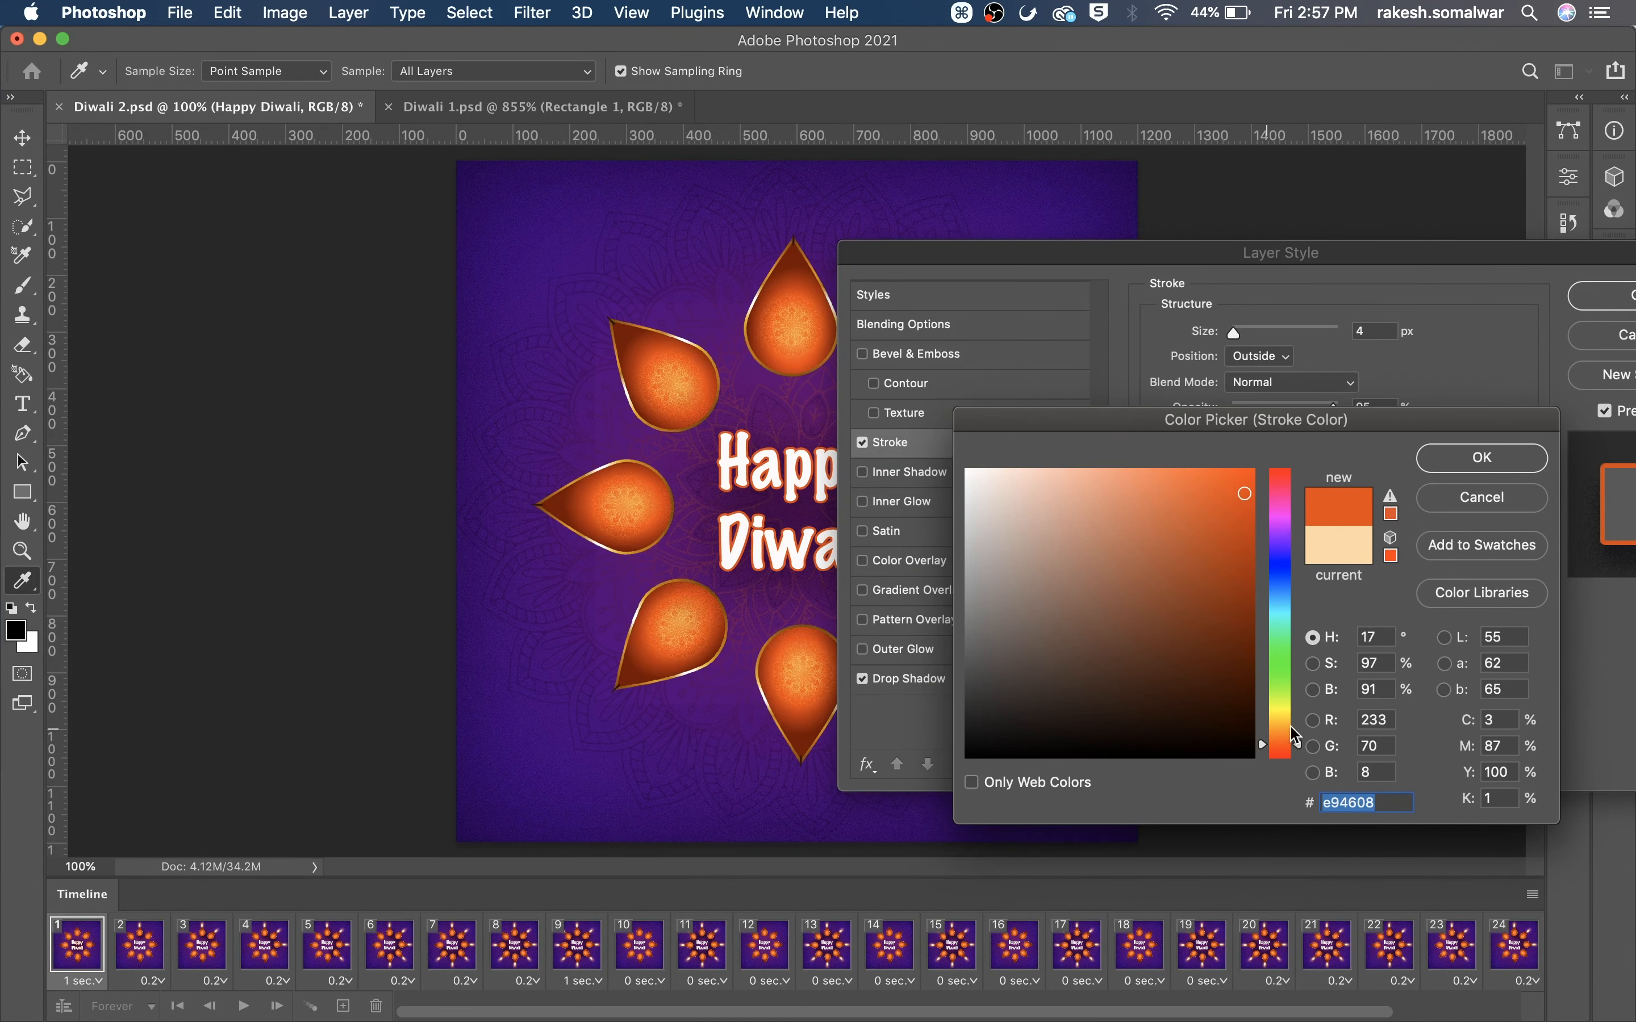
click(1282, 728)
drag(1241, 498, 1259, 481)
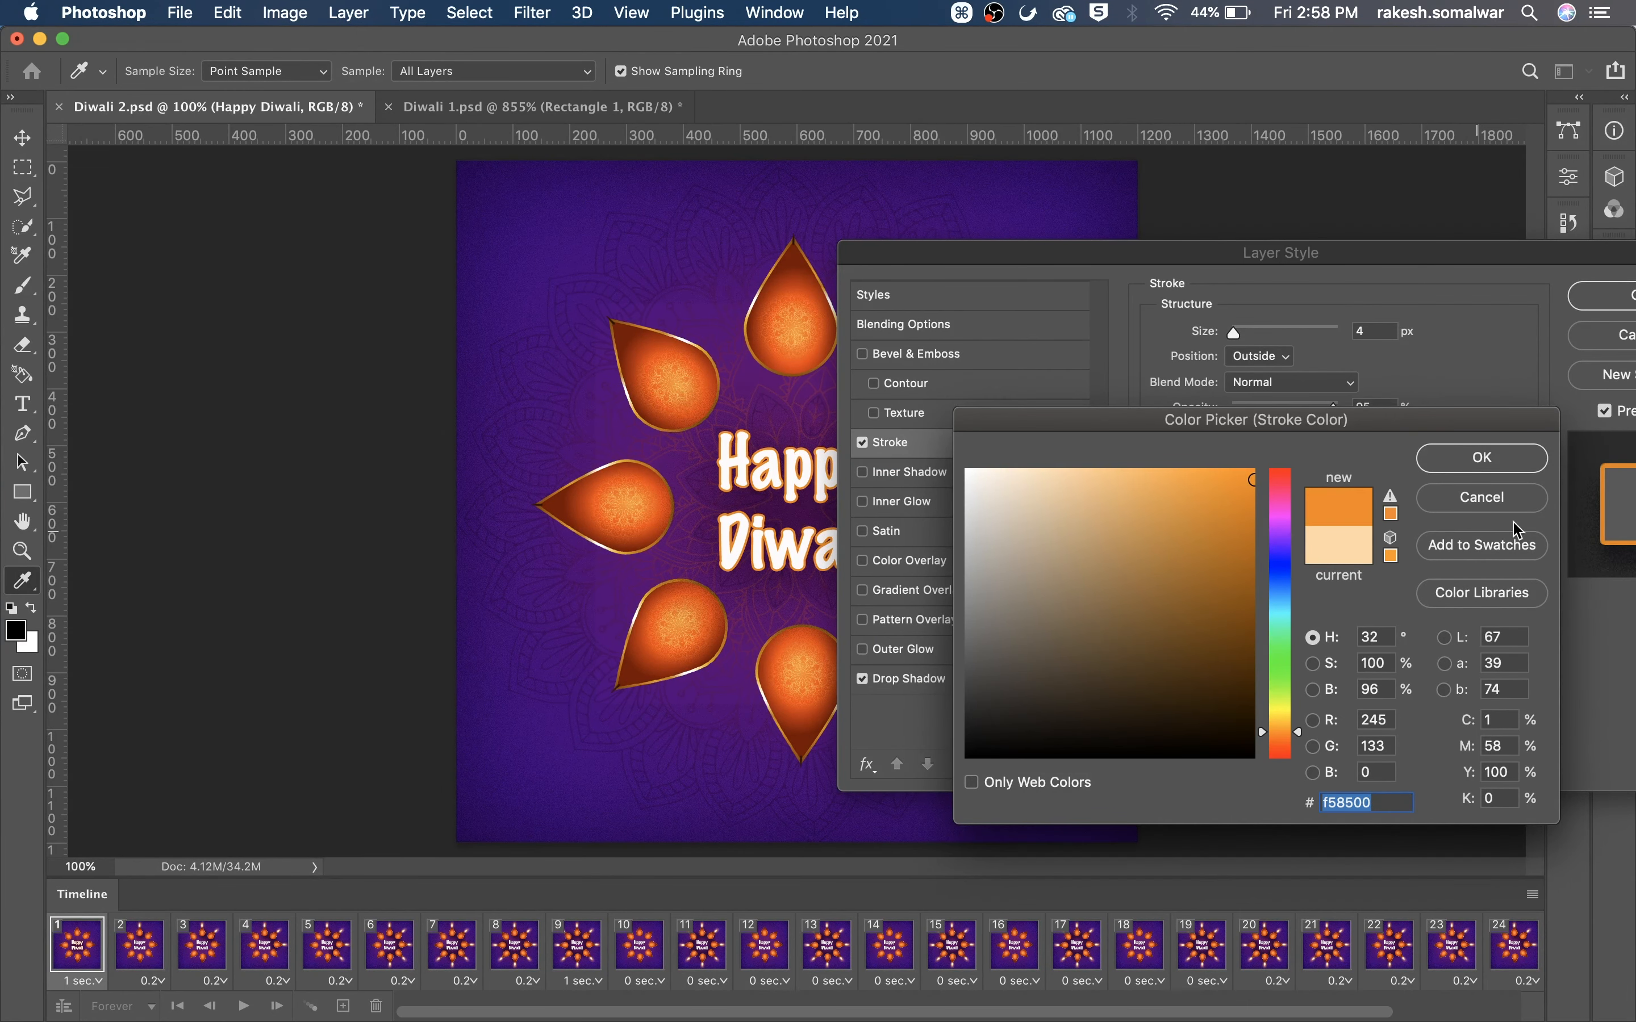
click(1514, 458)
click(1610, 298)
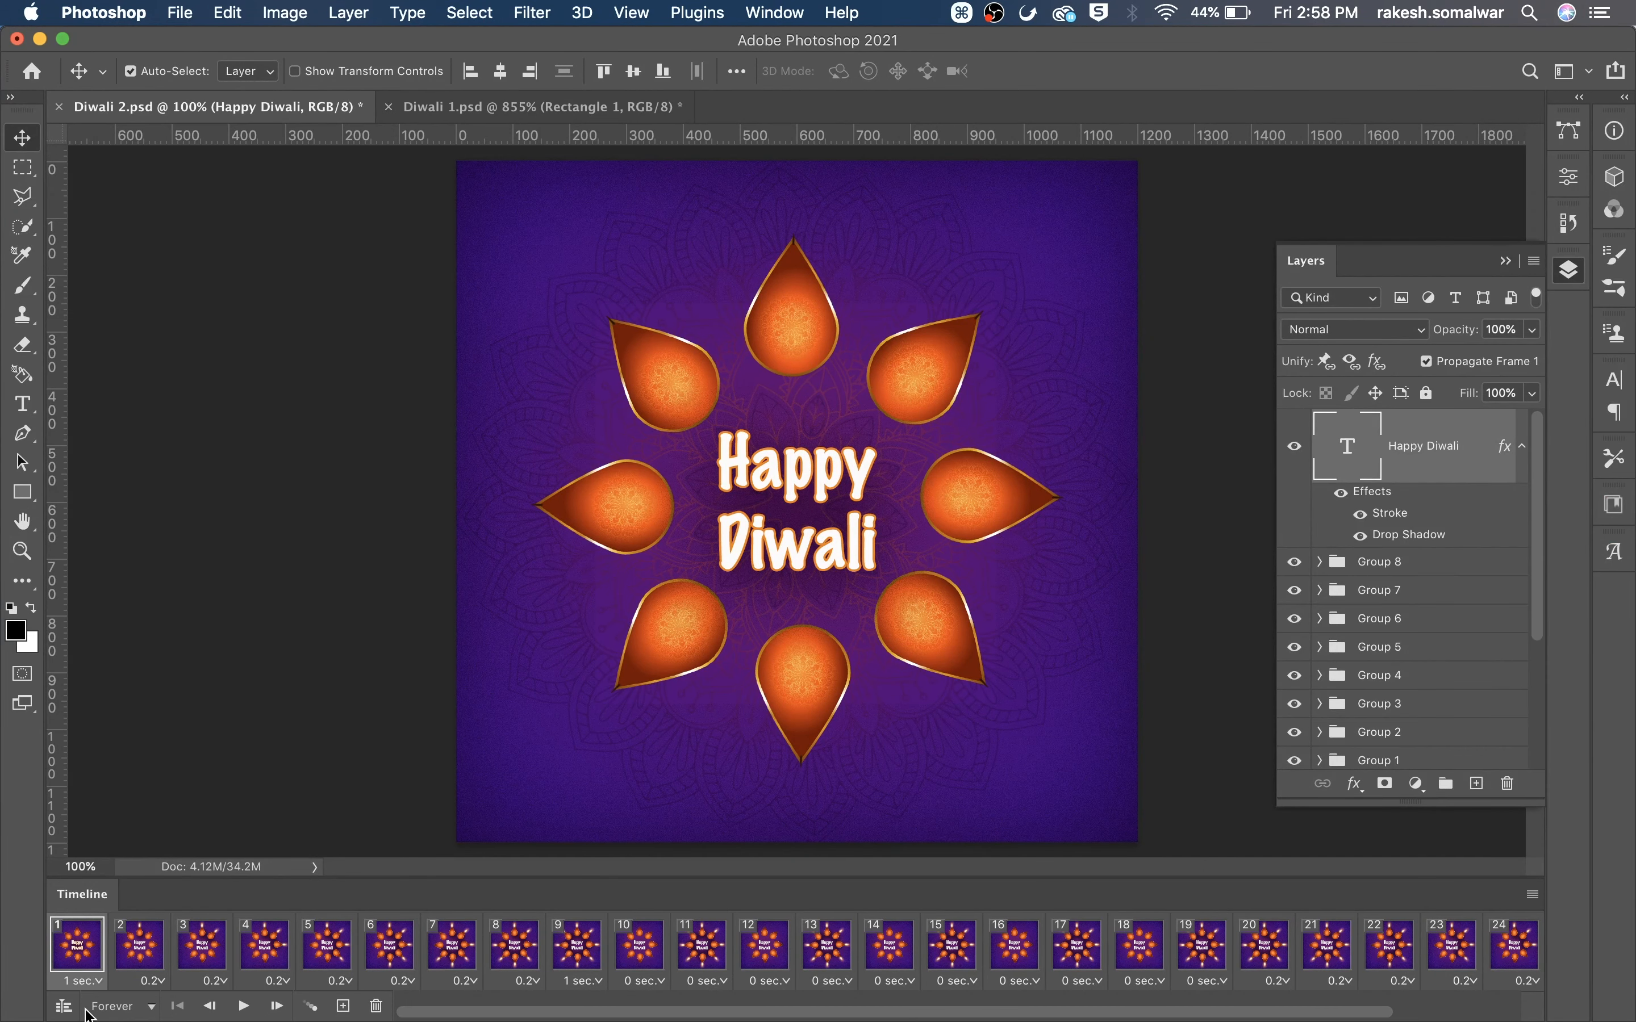
Play the animation and check the text's stroke and shadow on individual frames between 4 and 27.
click(243, 1006)
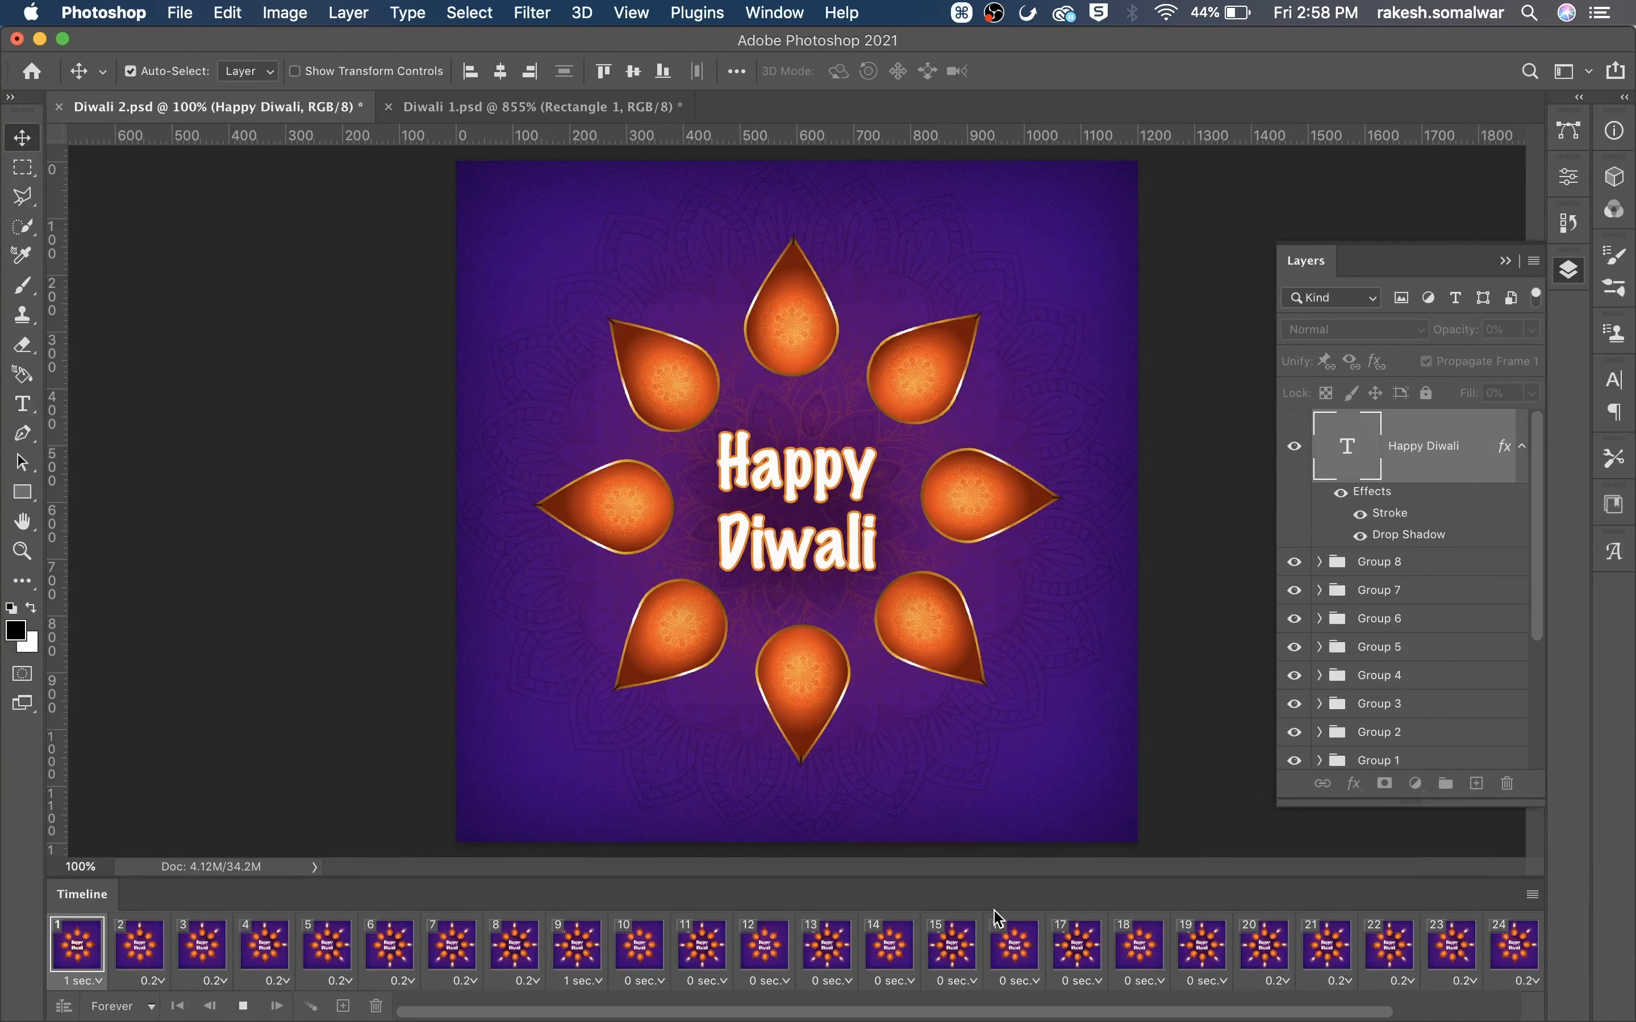
key(space)
click(1511, 958)
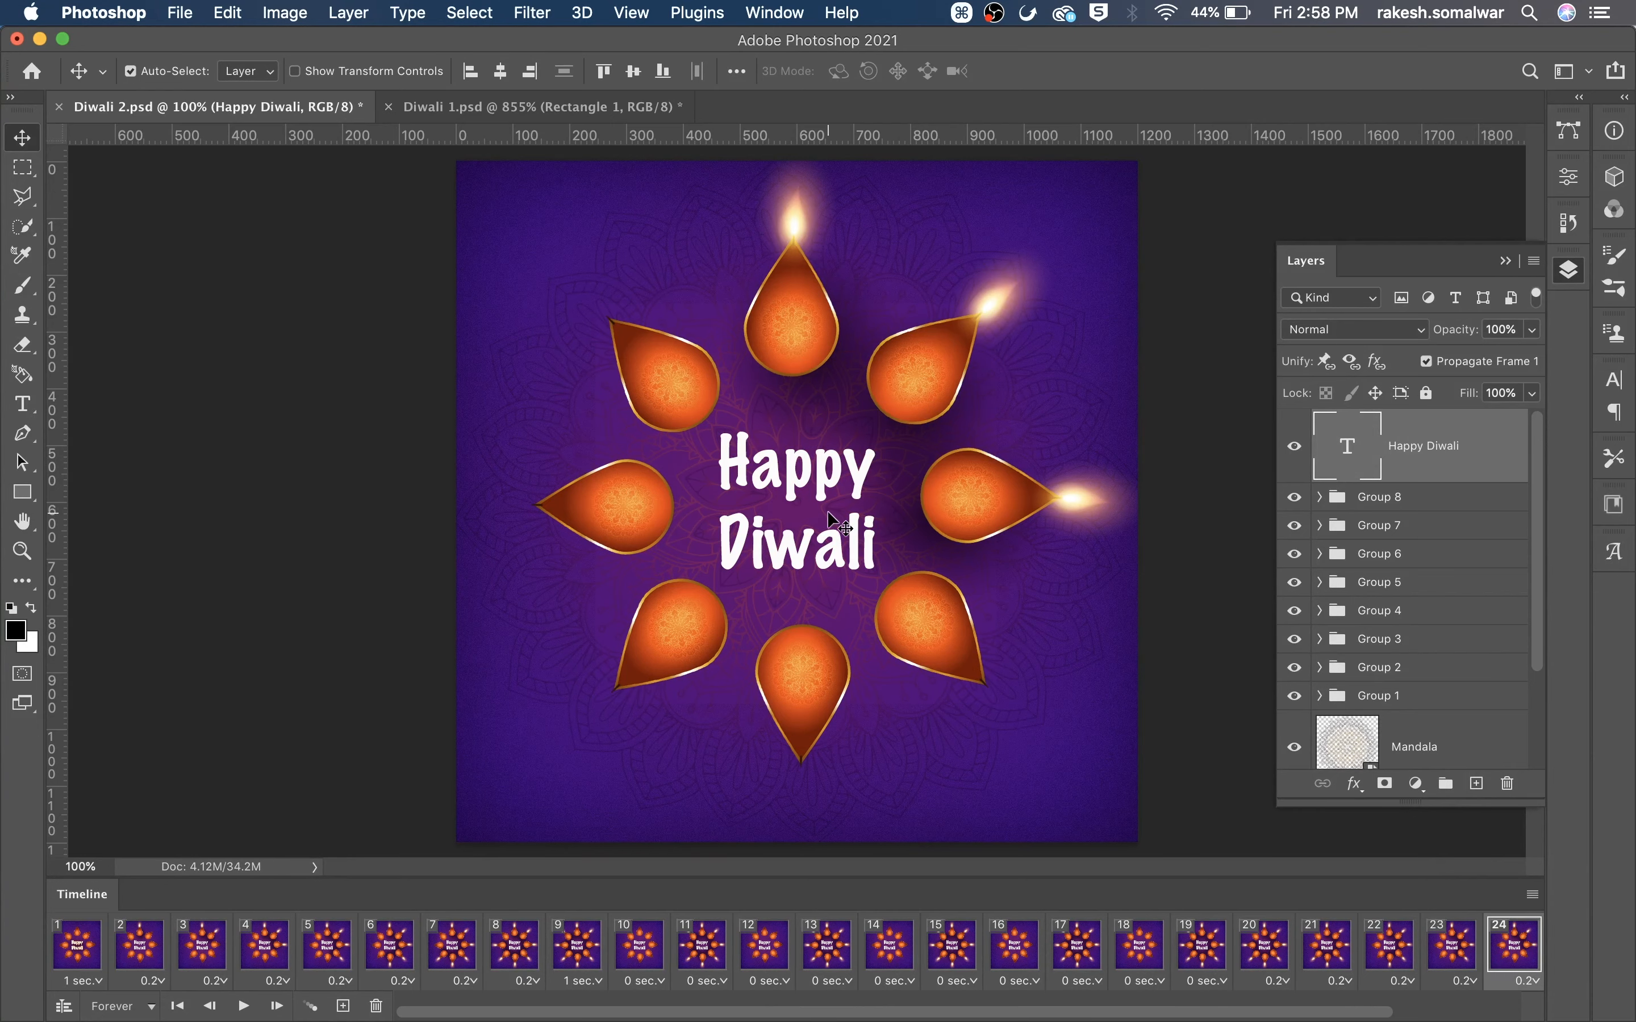
drag(1255, 1014, 1393, 1014)
click(1502, 955)
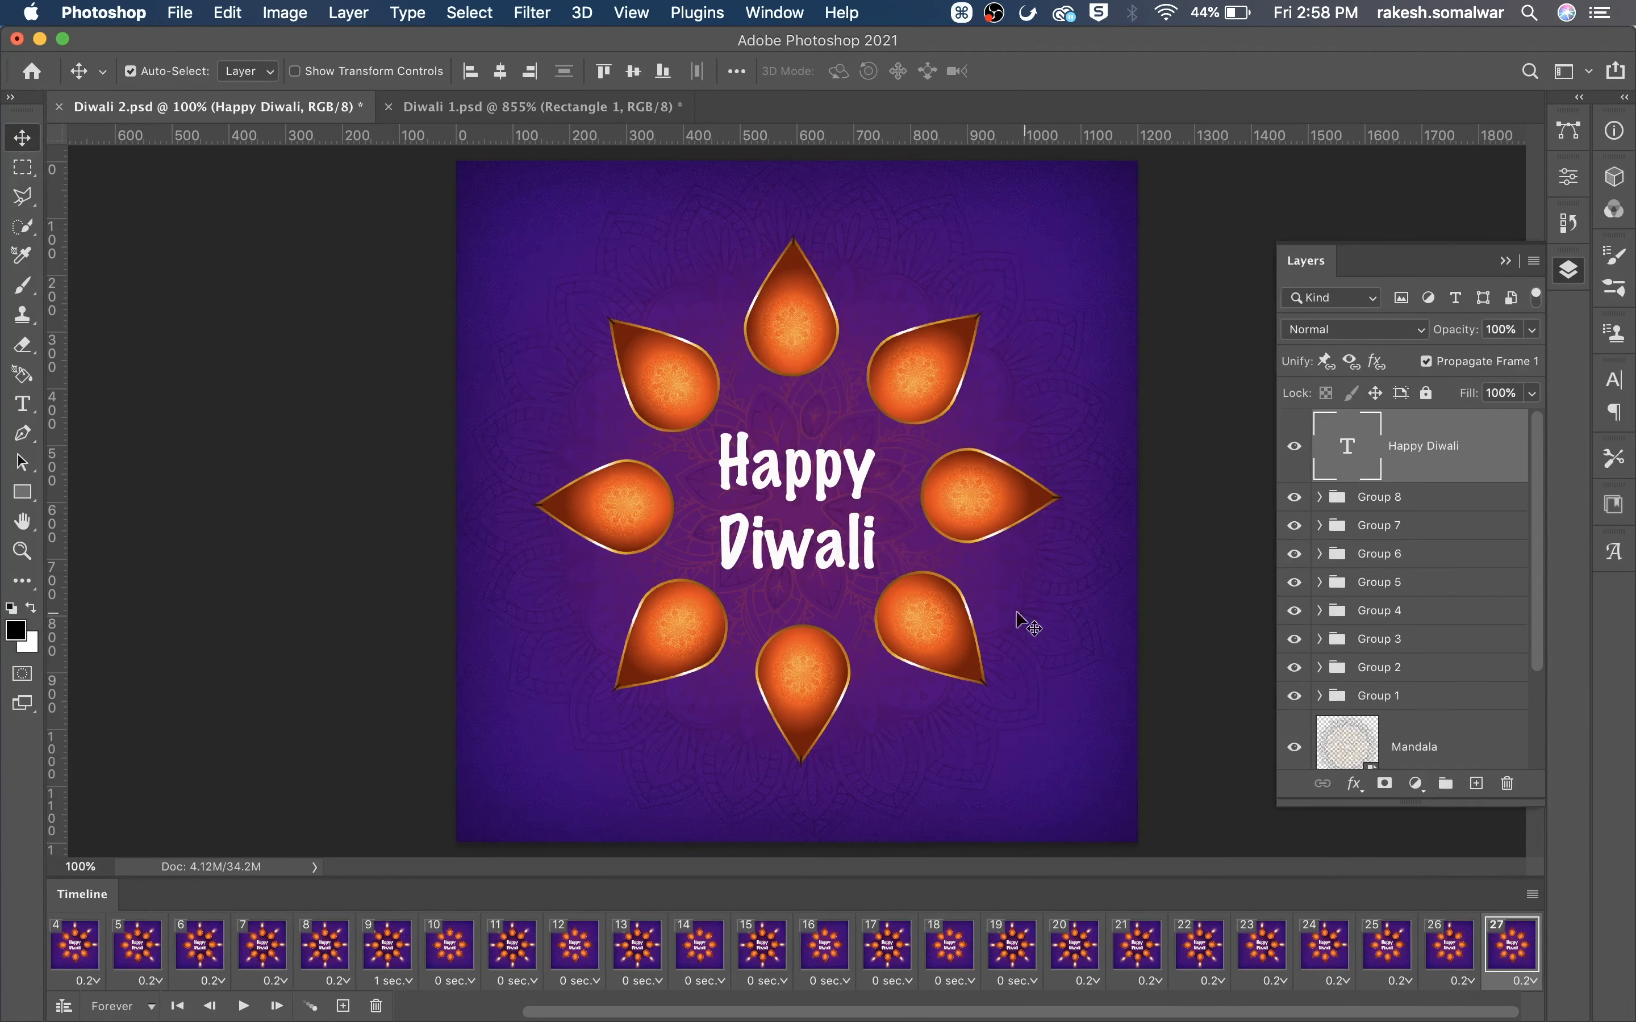
click(1440, 952)
click(1366, 956)
click(1244, 960)
click(883, 960)
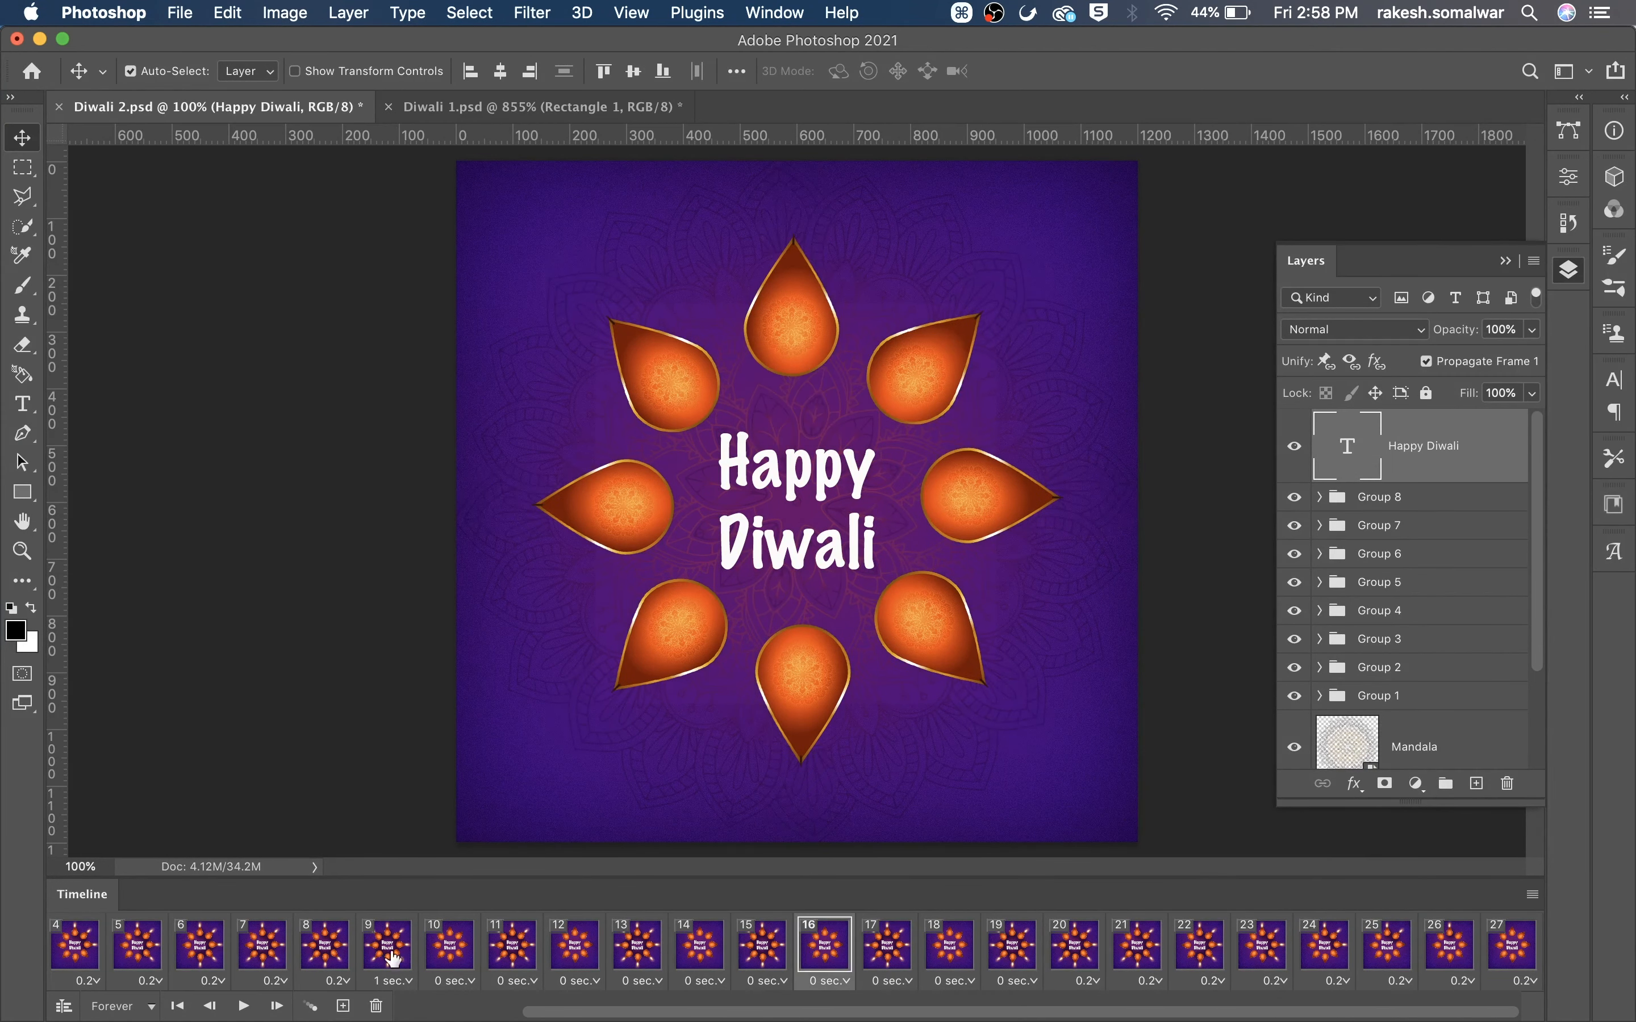
click(73, 950)
click(1012, 954)
click(1262, 953)
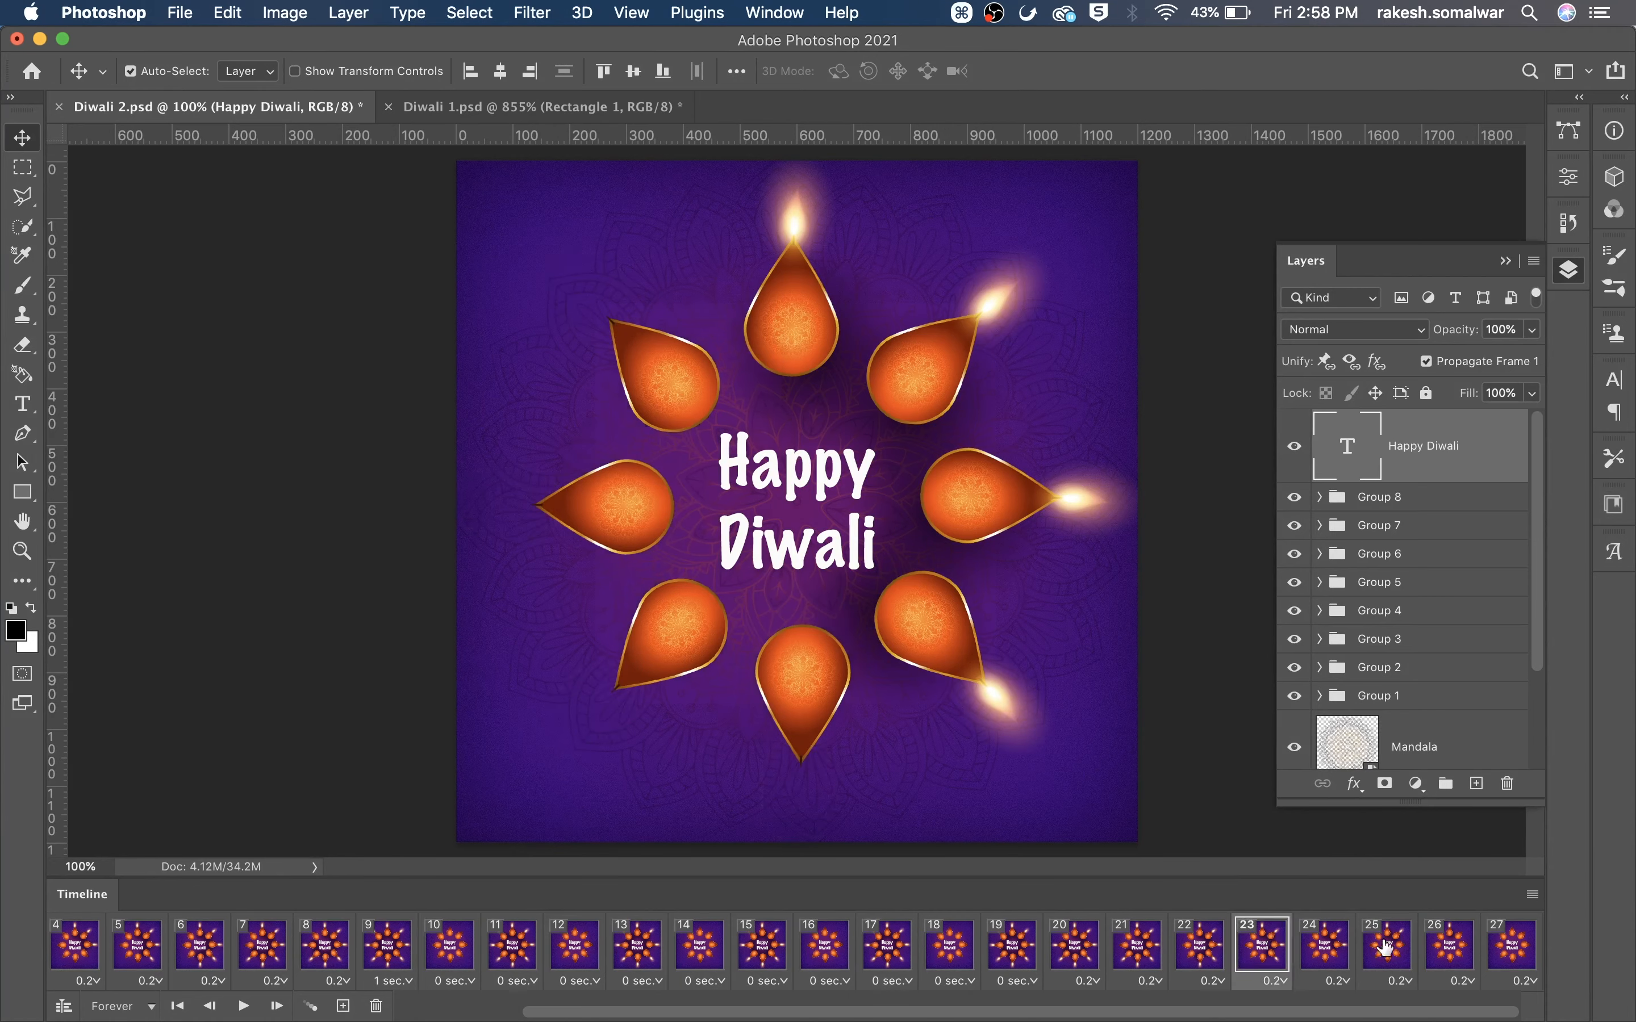
click(1499, 952)
click(87, 955)
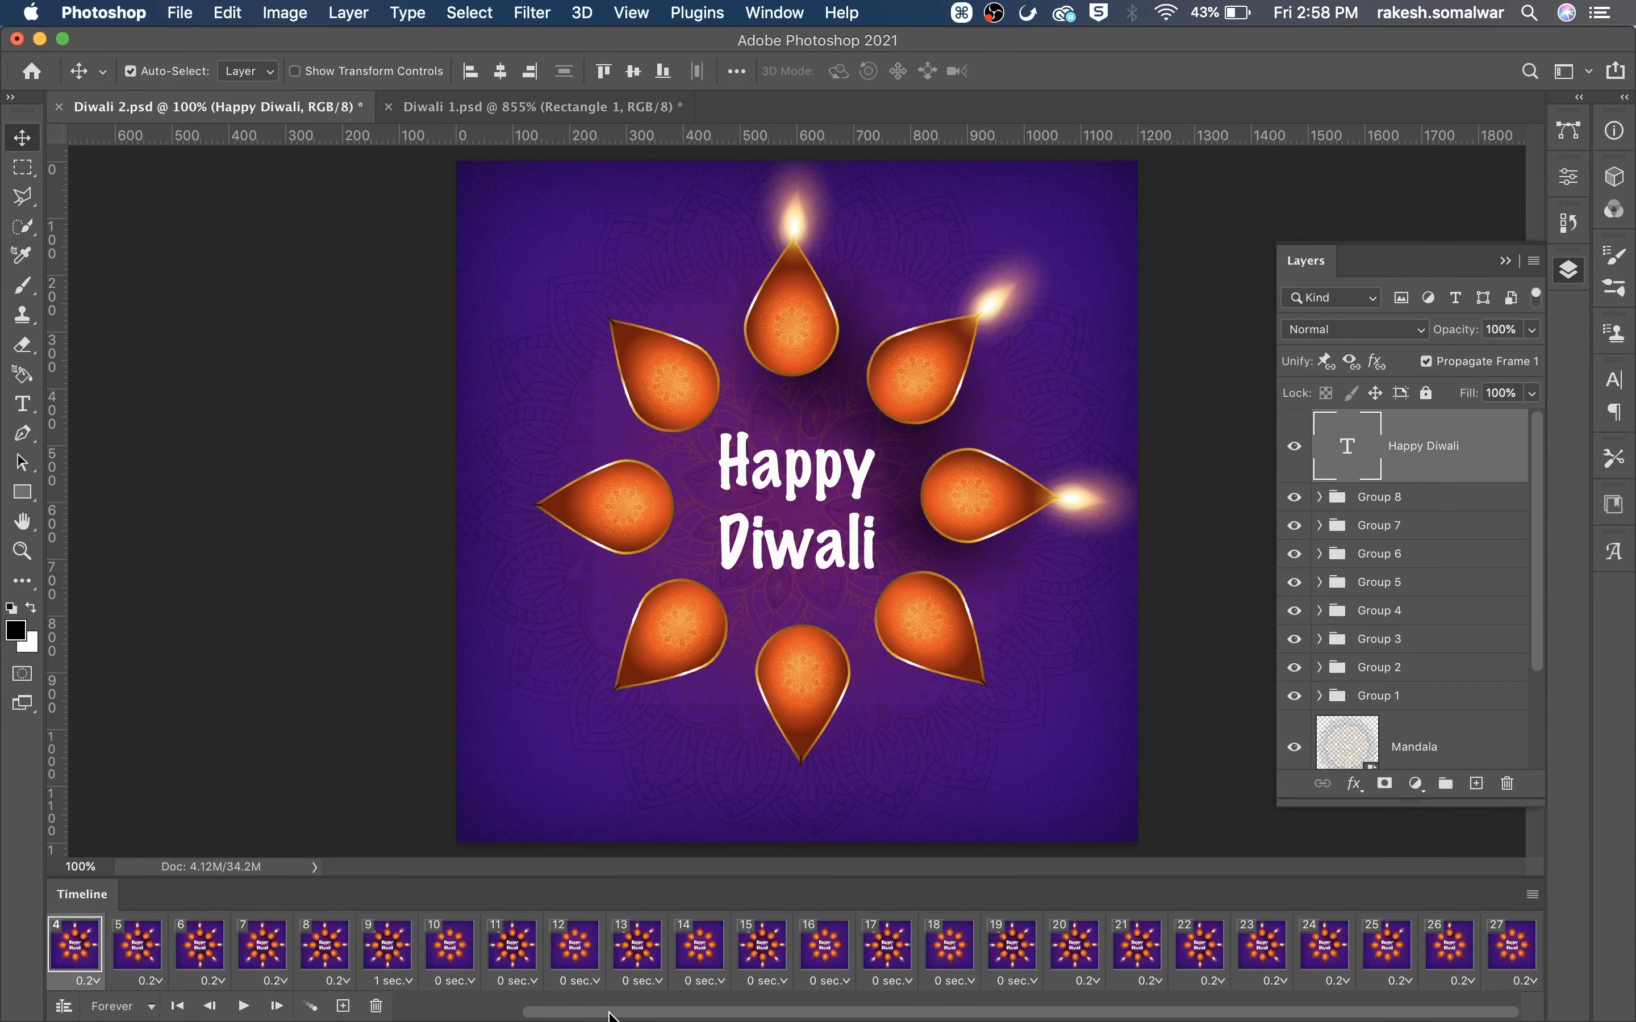
Hide the text's layer effects in frame 1, then show them again with frames 1 to 27 all selected.
drag(614, 1013, 473, 1014)
click(66, 963)
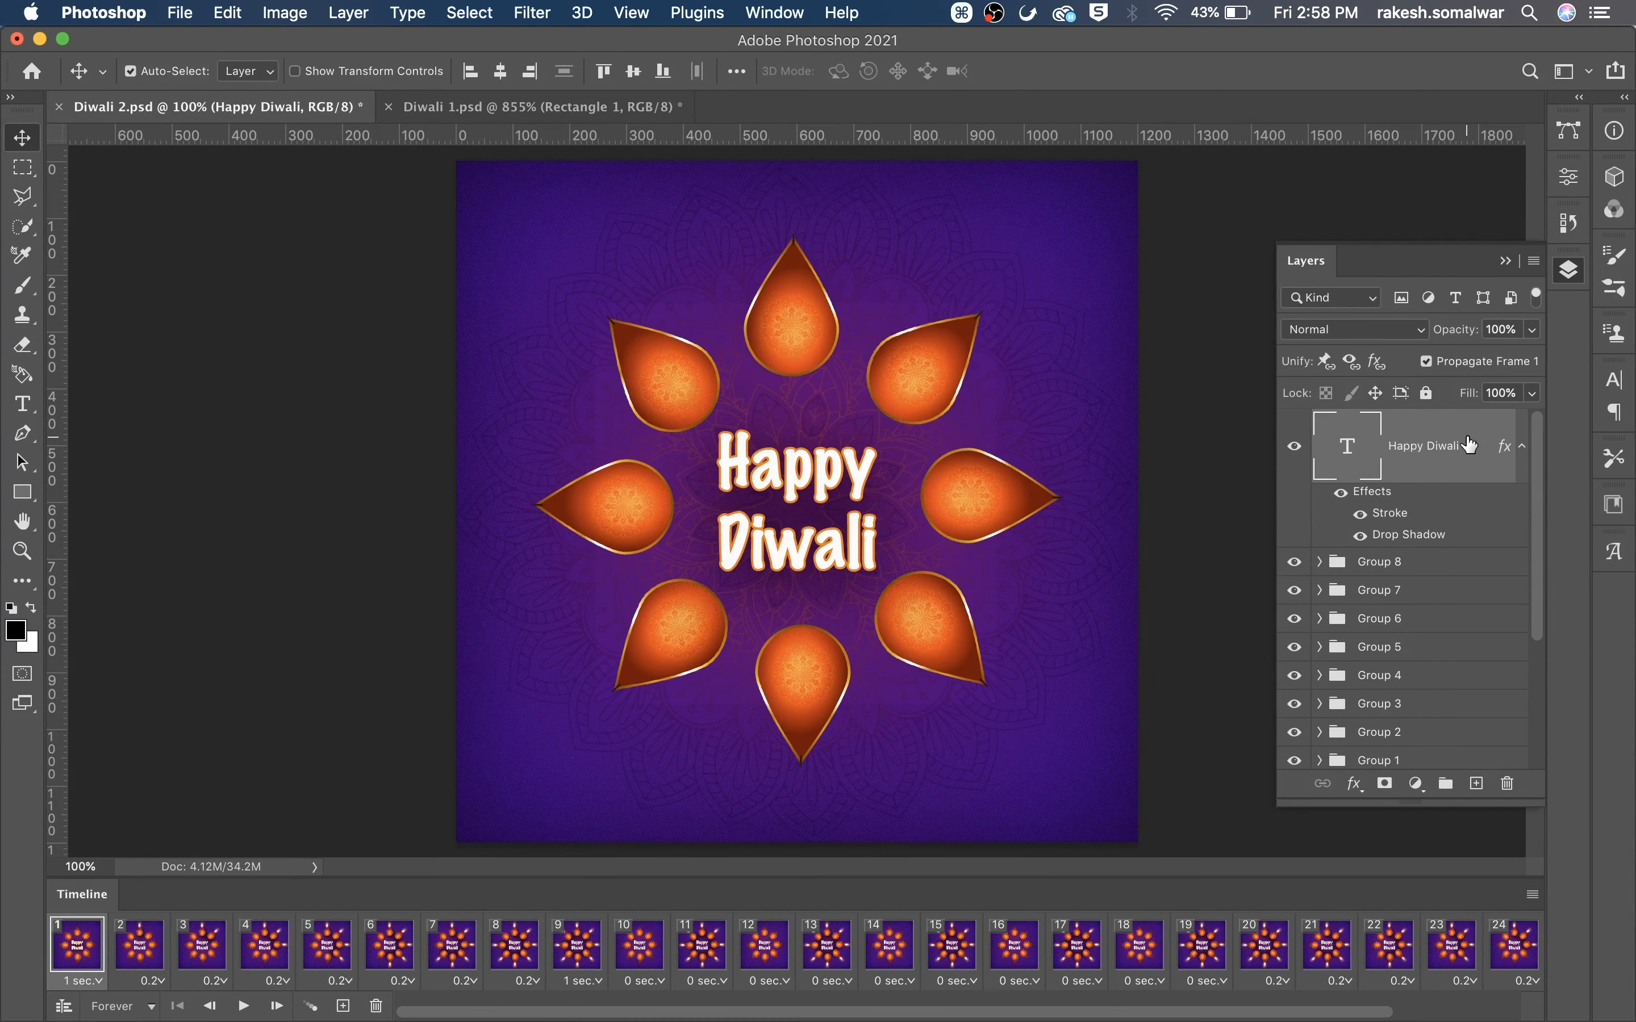
click(1341, 501)
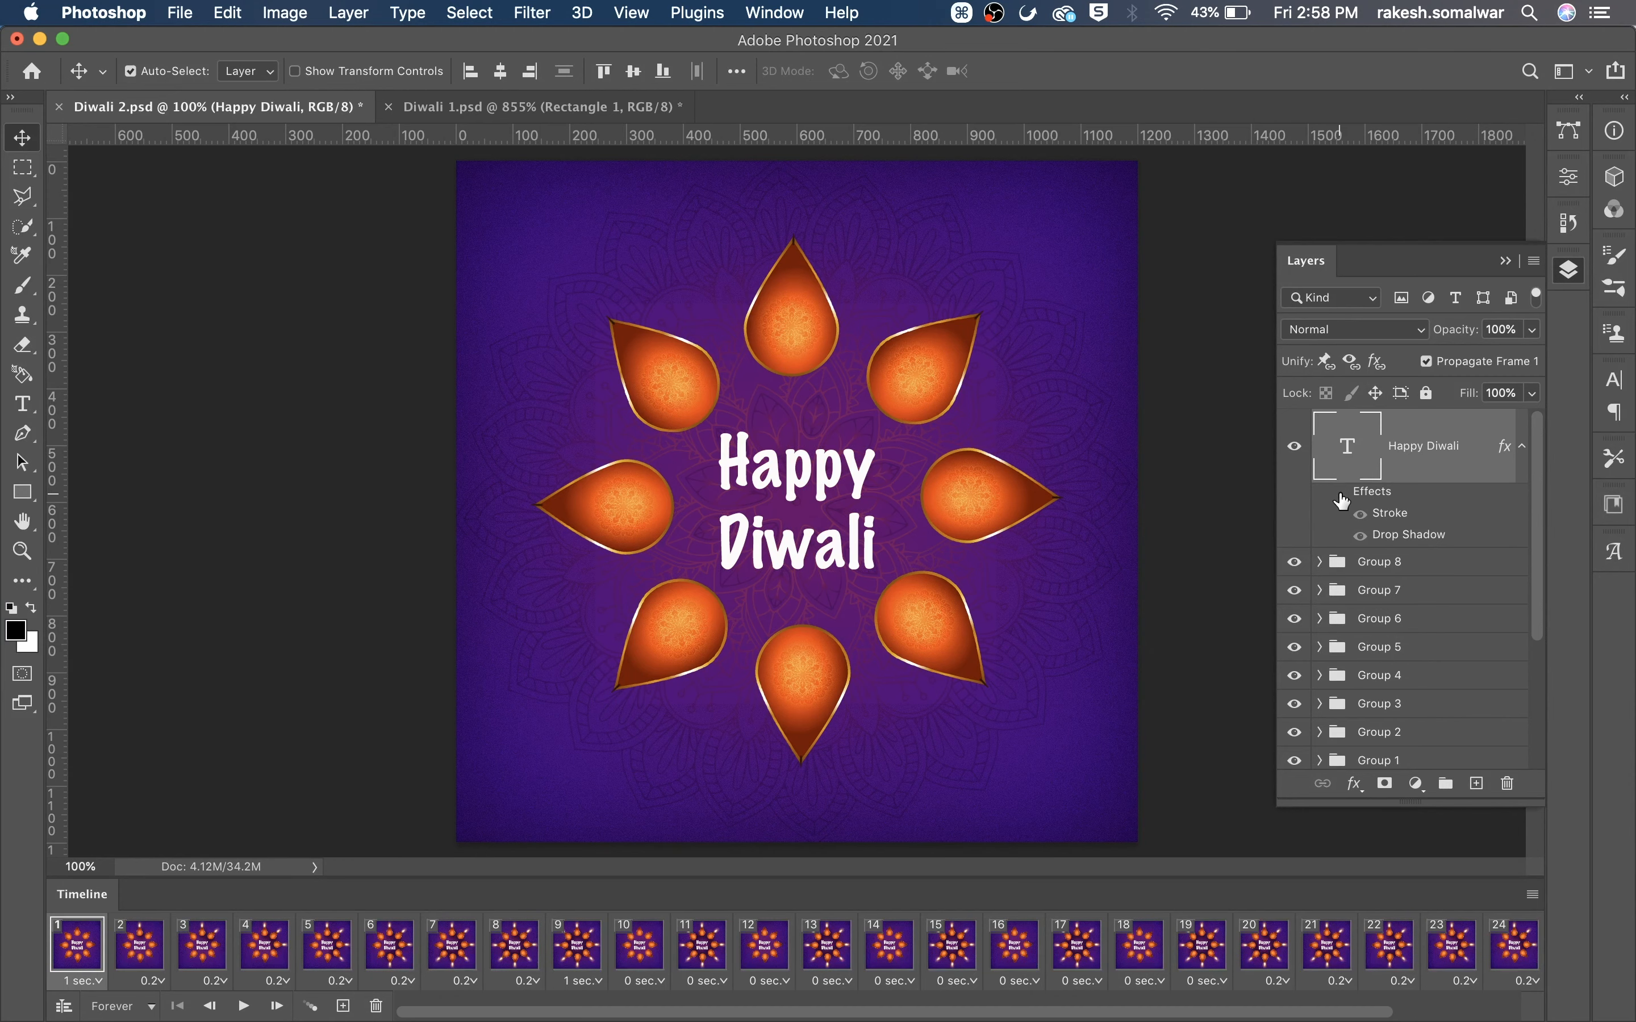
drag(1151, 1012, 1390, 1000)
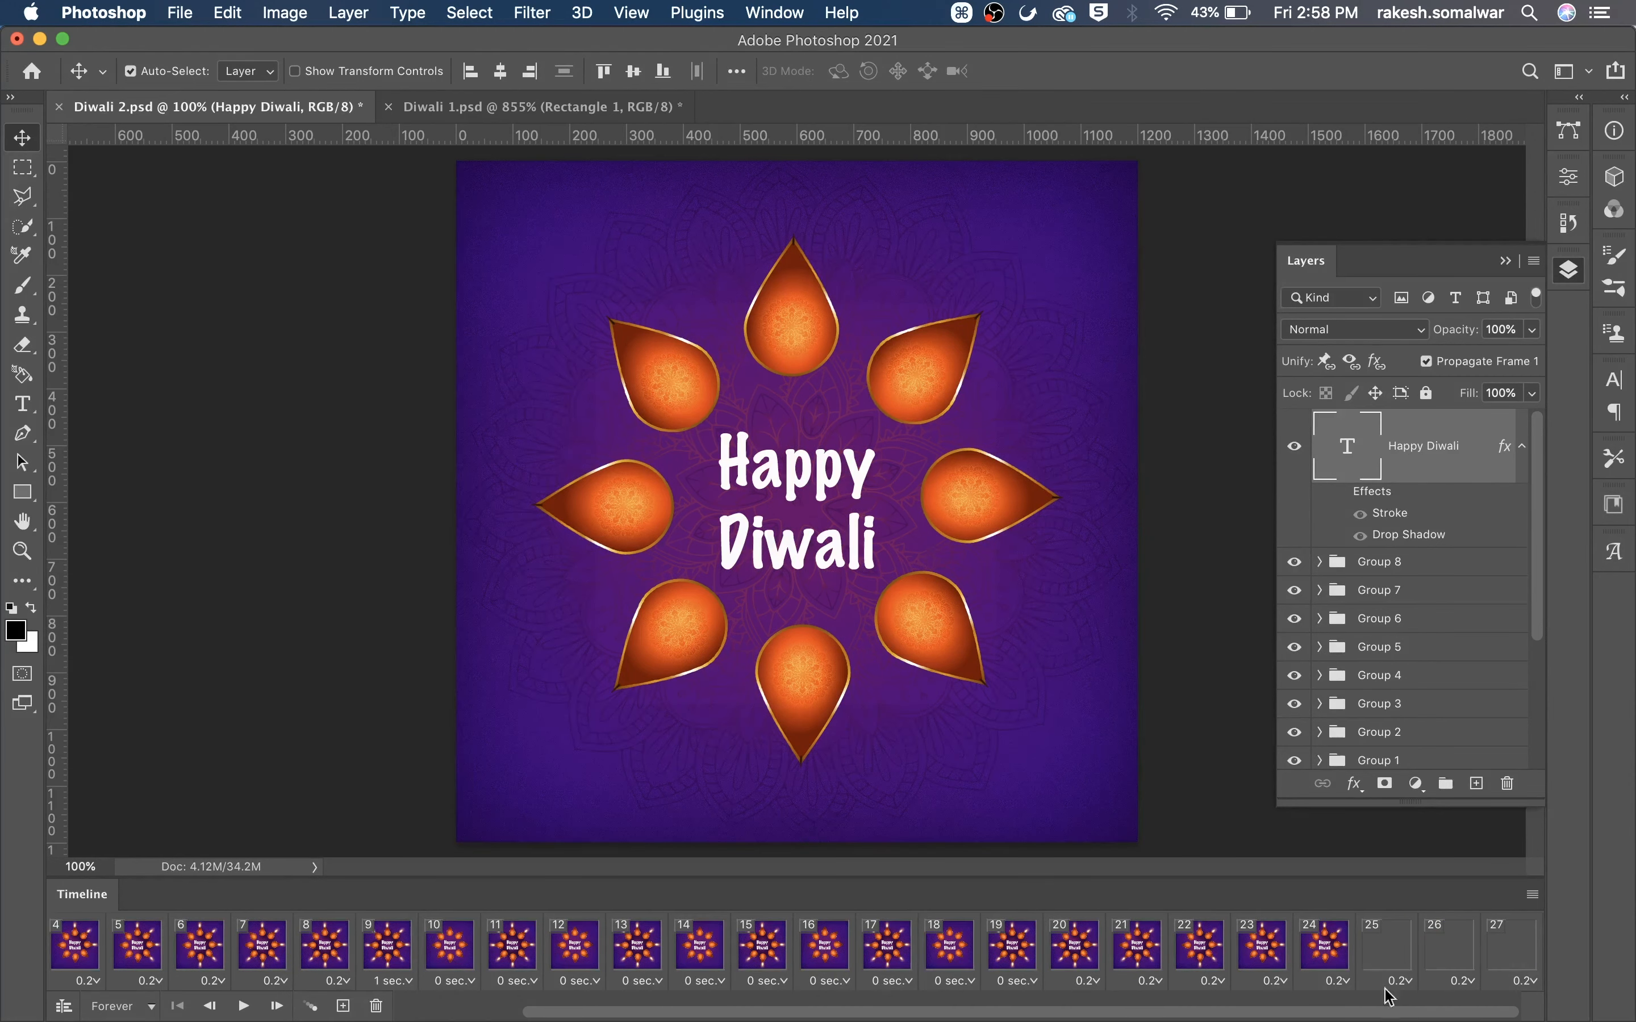
shift+click(1512, 951)
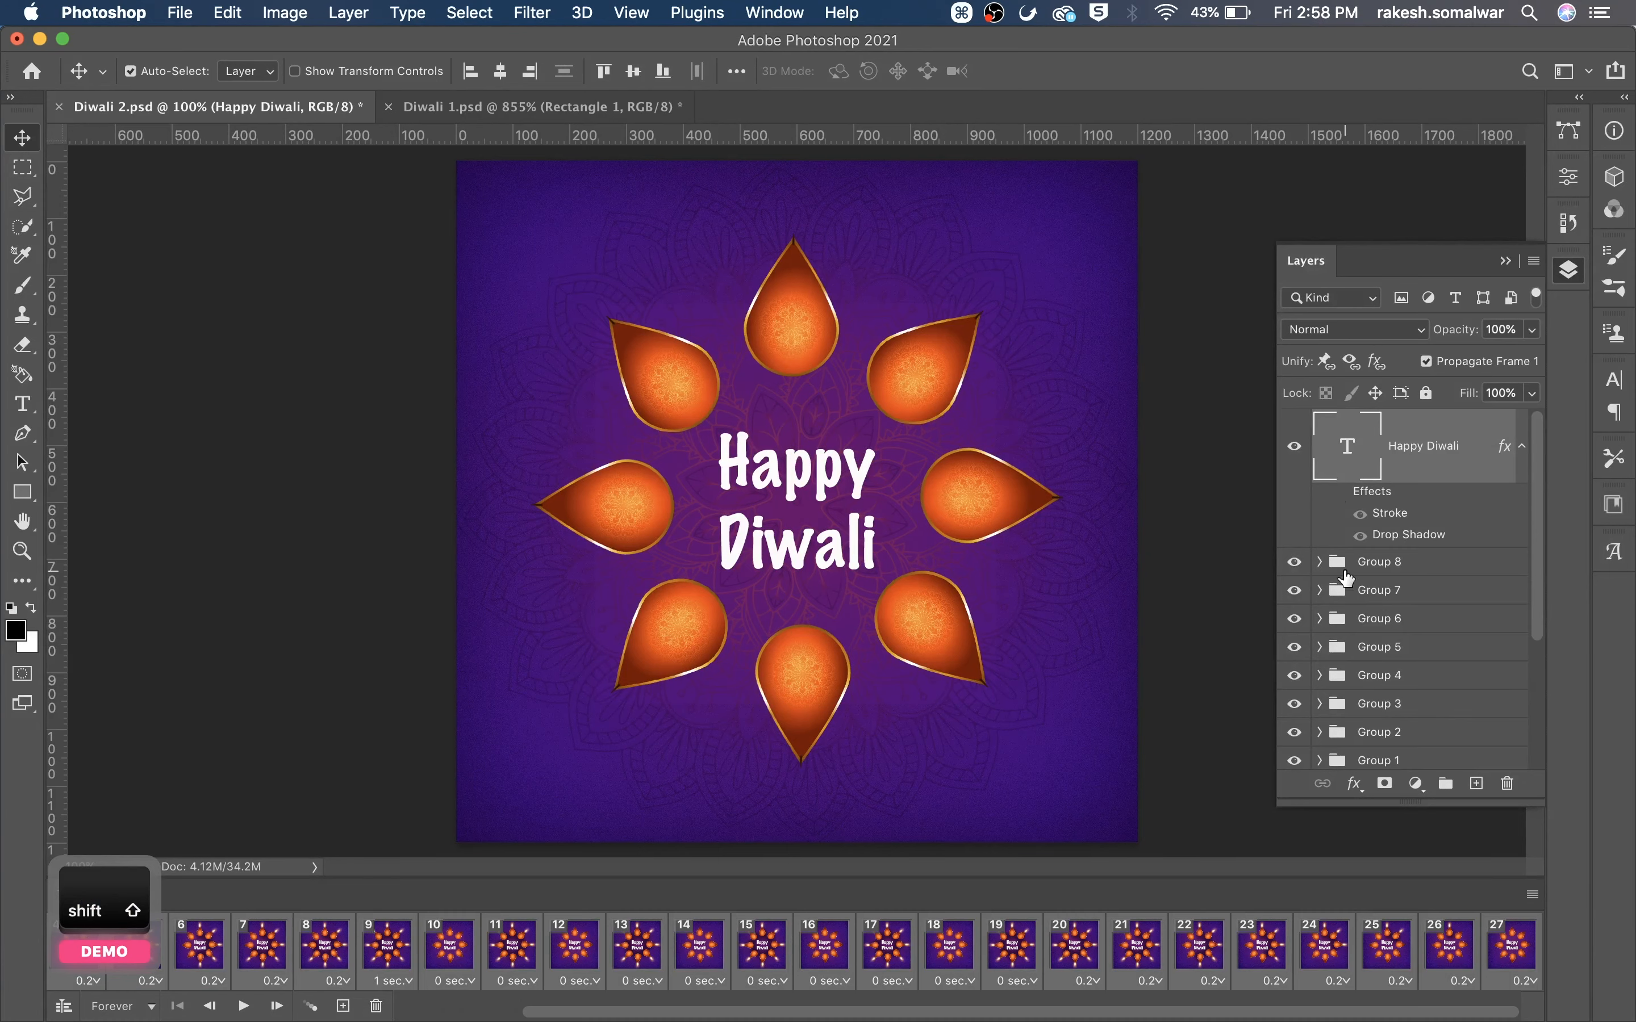
click(1340, 492)
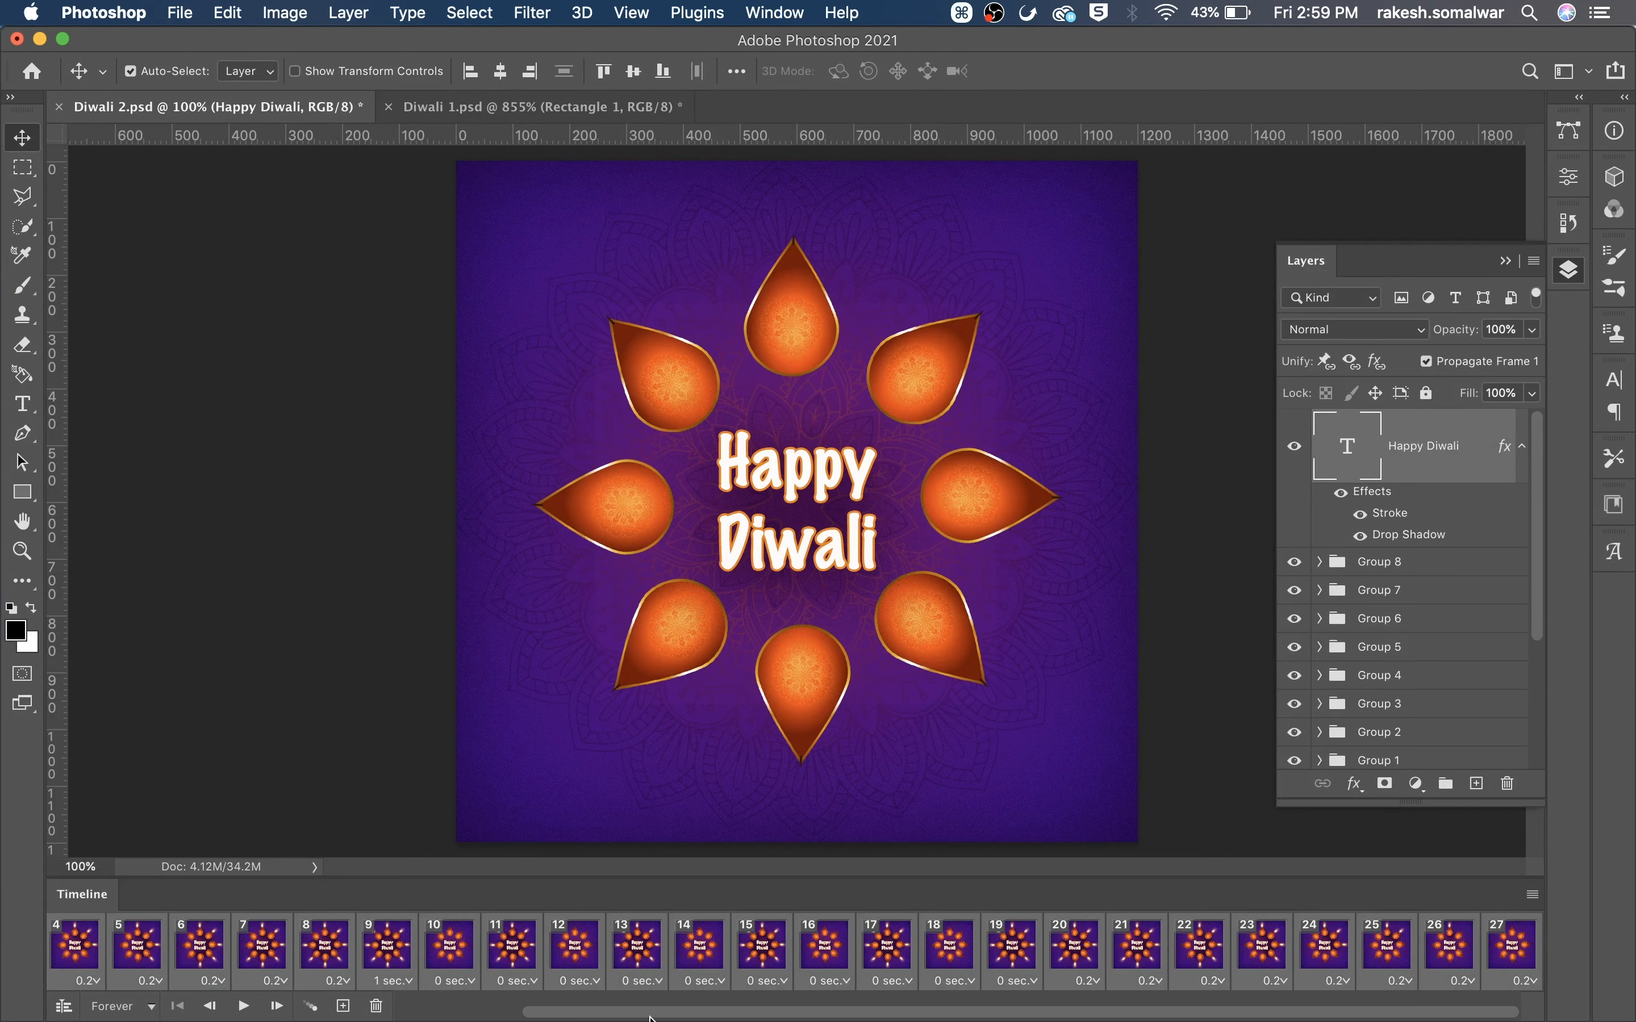
Check the text's stroke and shadow on frames 1, 2, 3, 5 and 7, then play the animation from frame 1.
drag(649, 1012, 524, 1012)
click(103, 957)
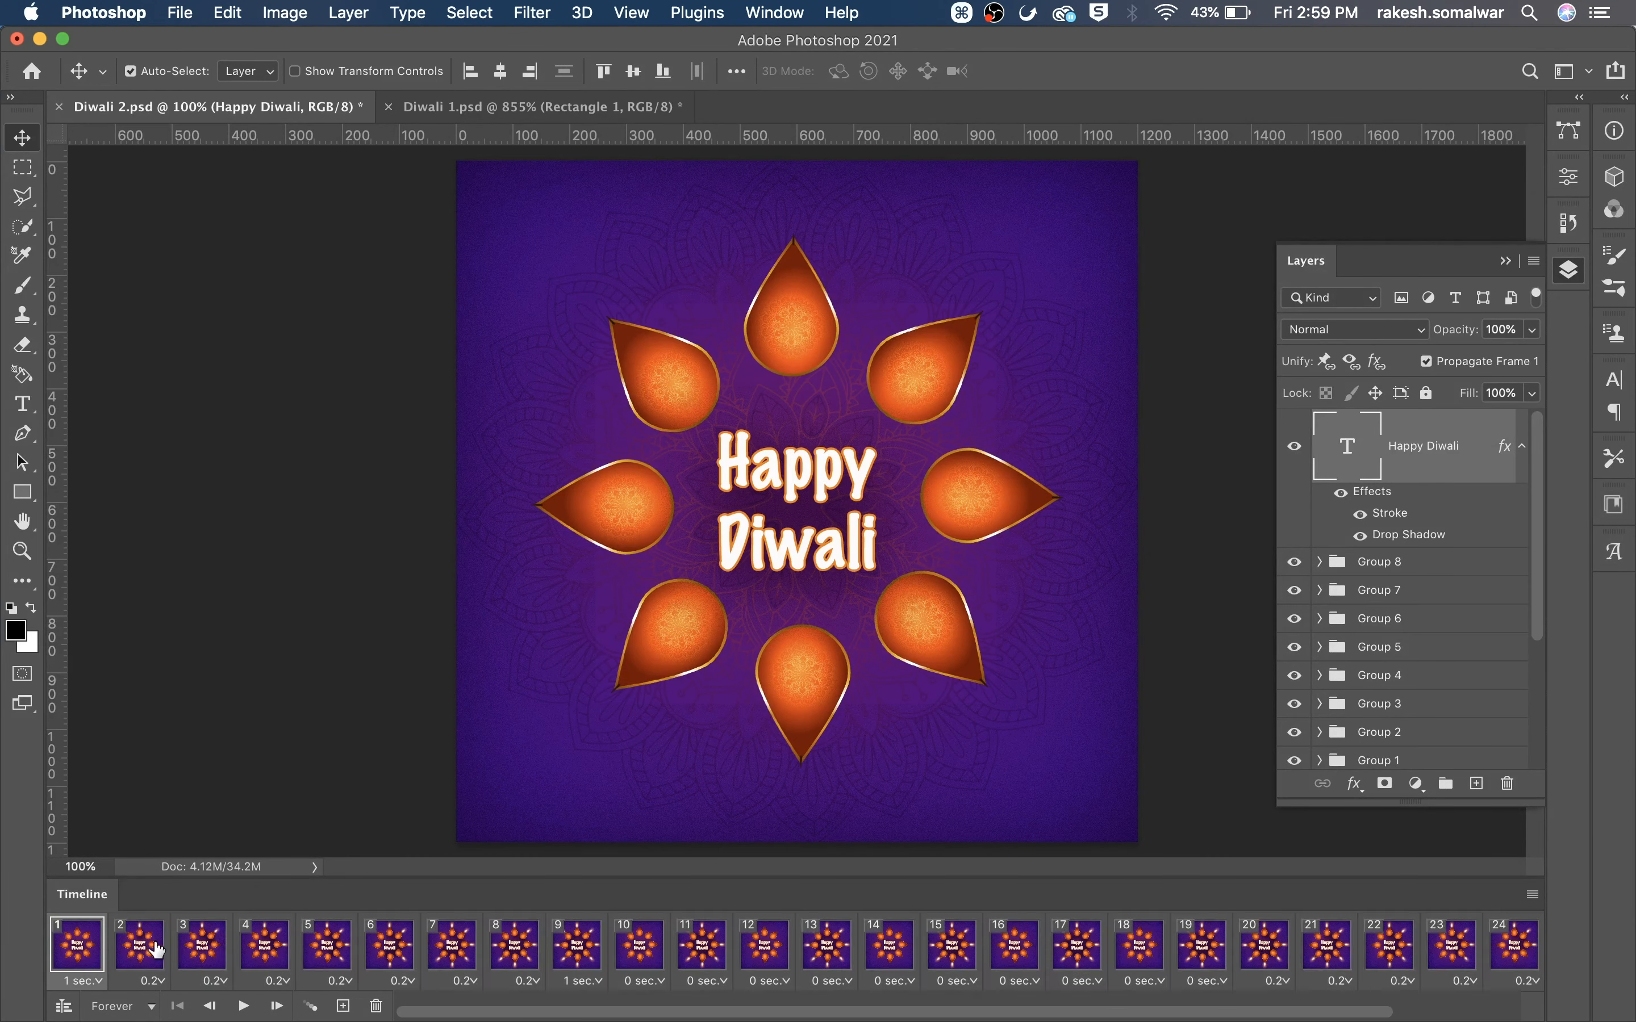
click(139, 963)
click(203, 957)
click(309, 957)
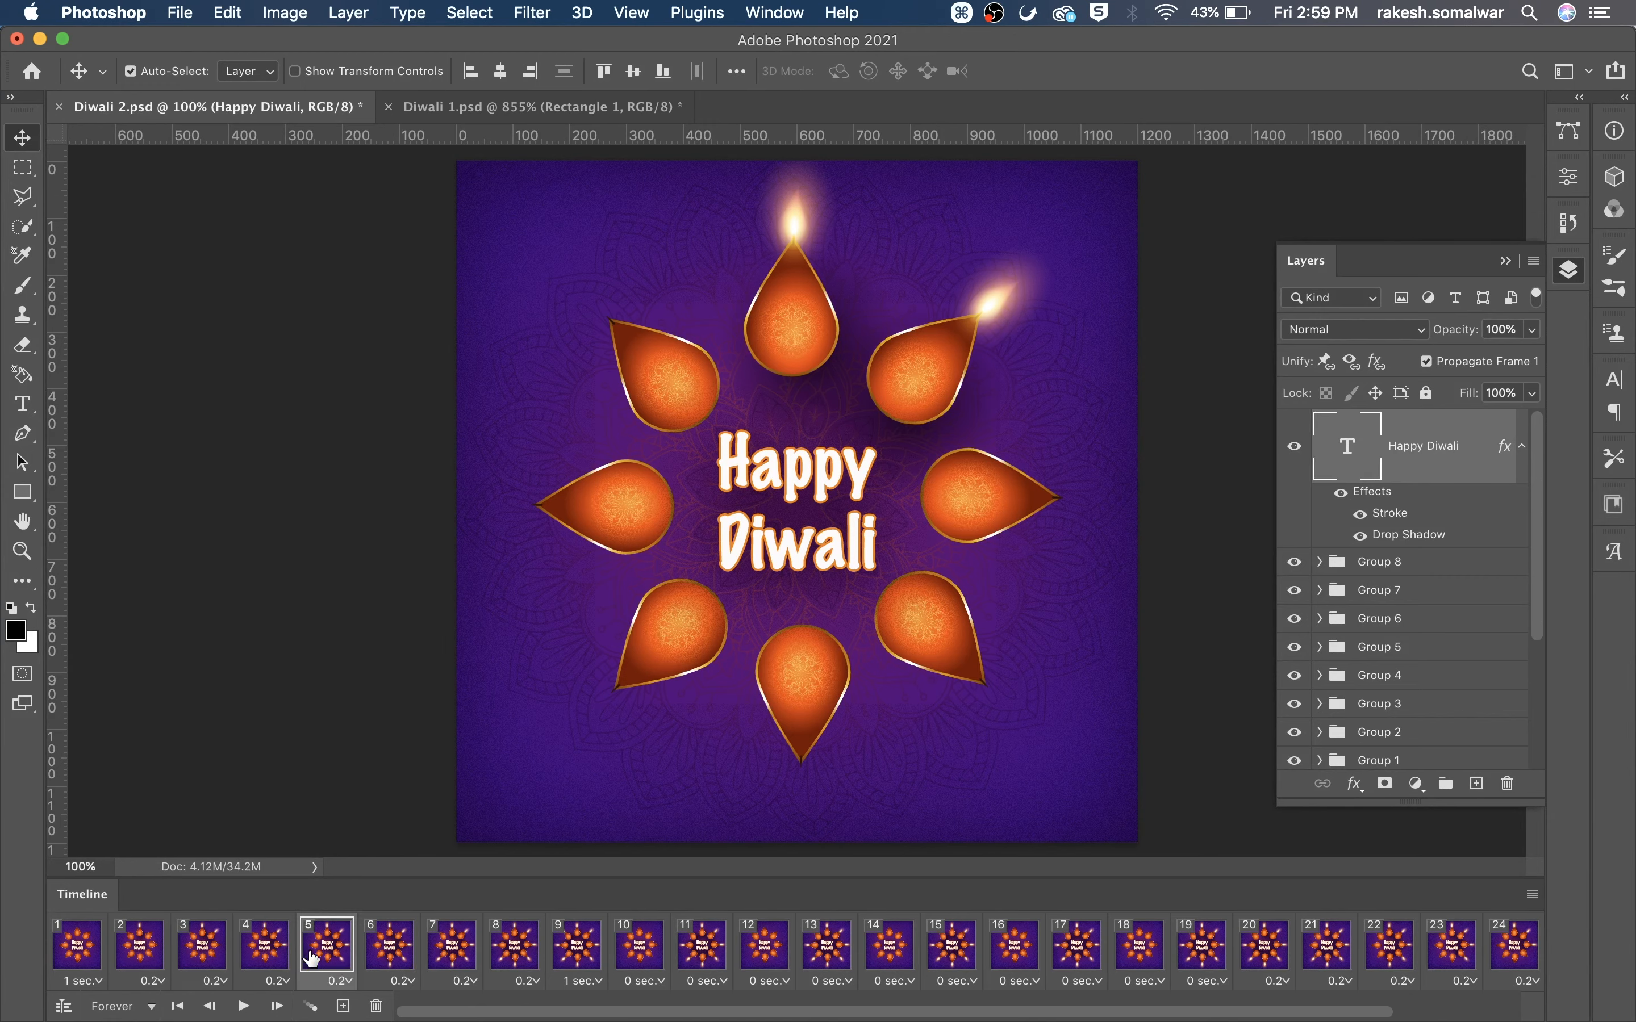
click(444, 950)
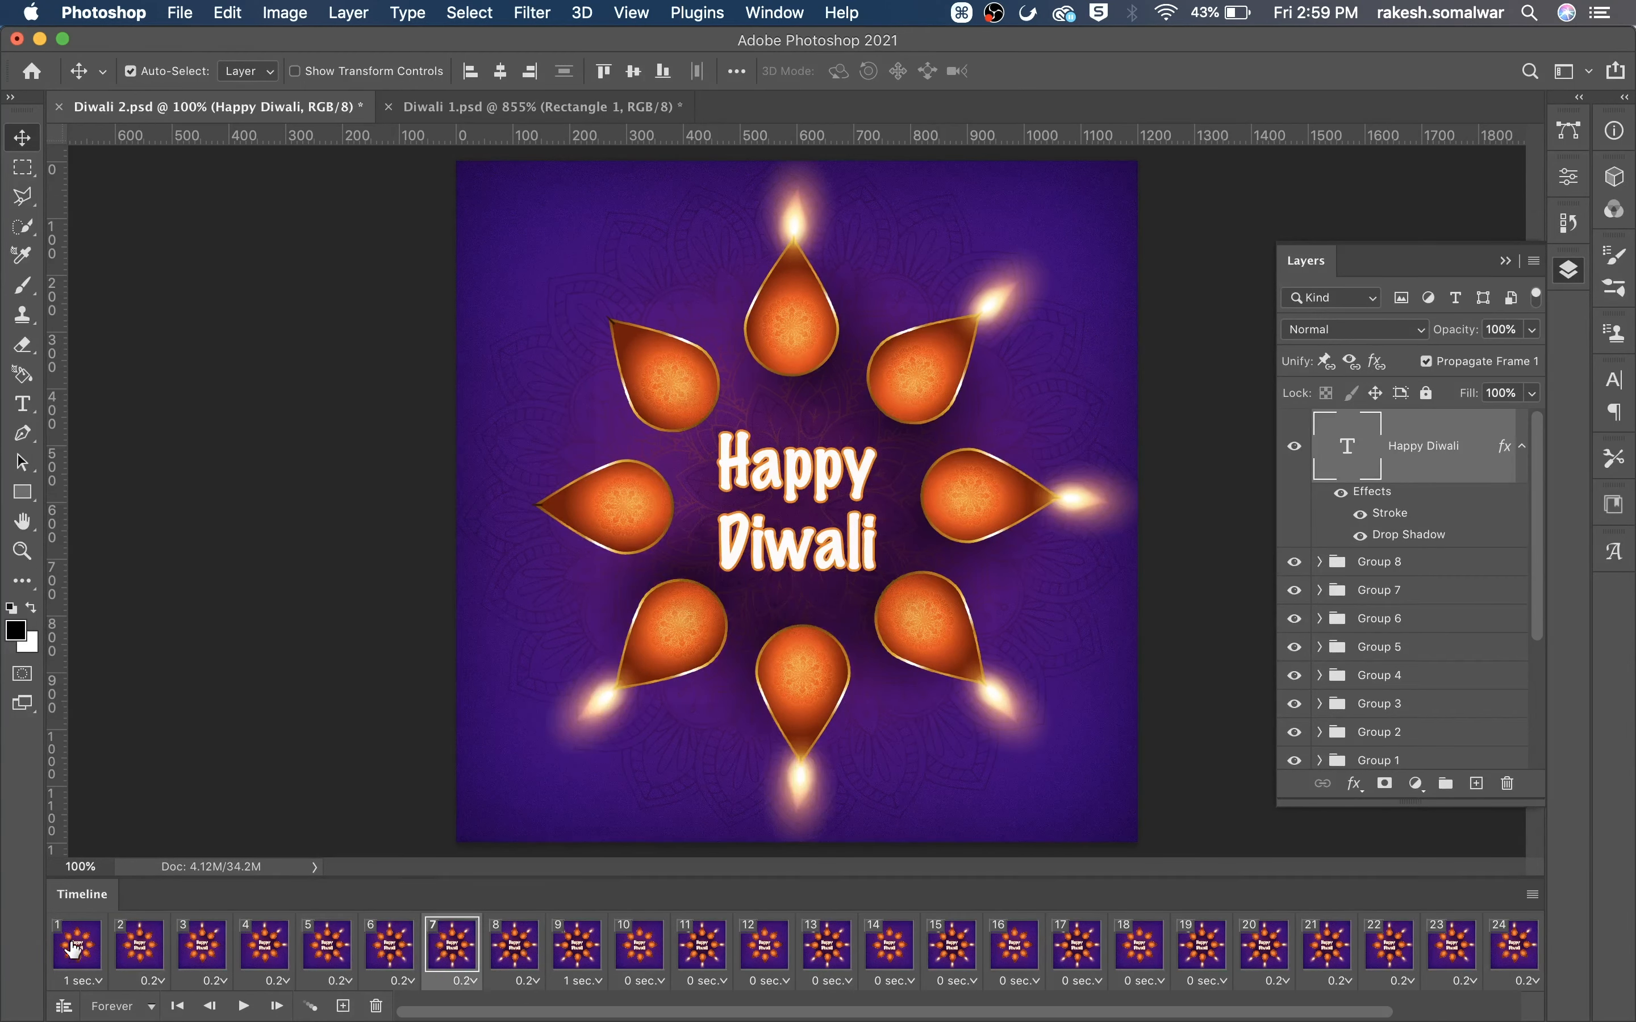
click(74, 950)
click(243, 1006)
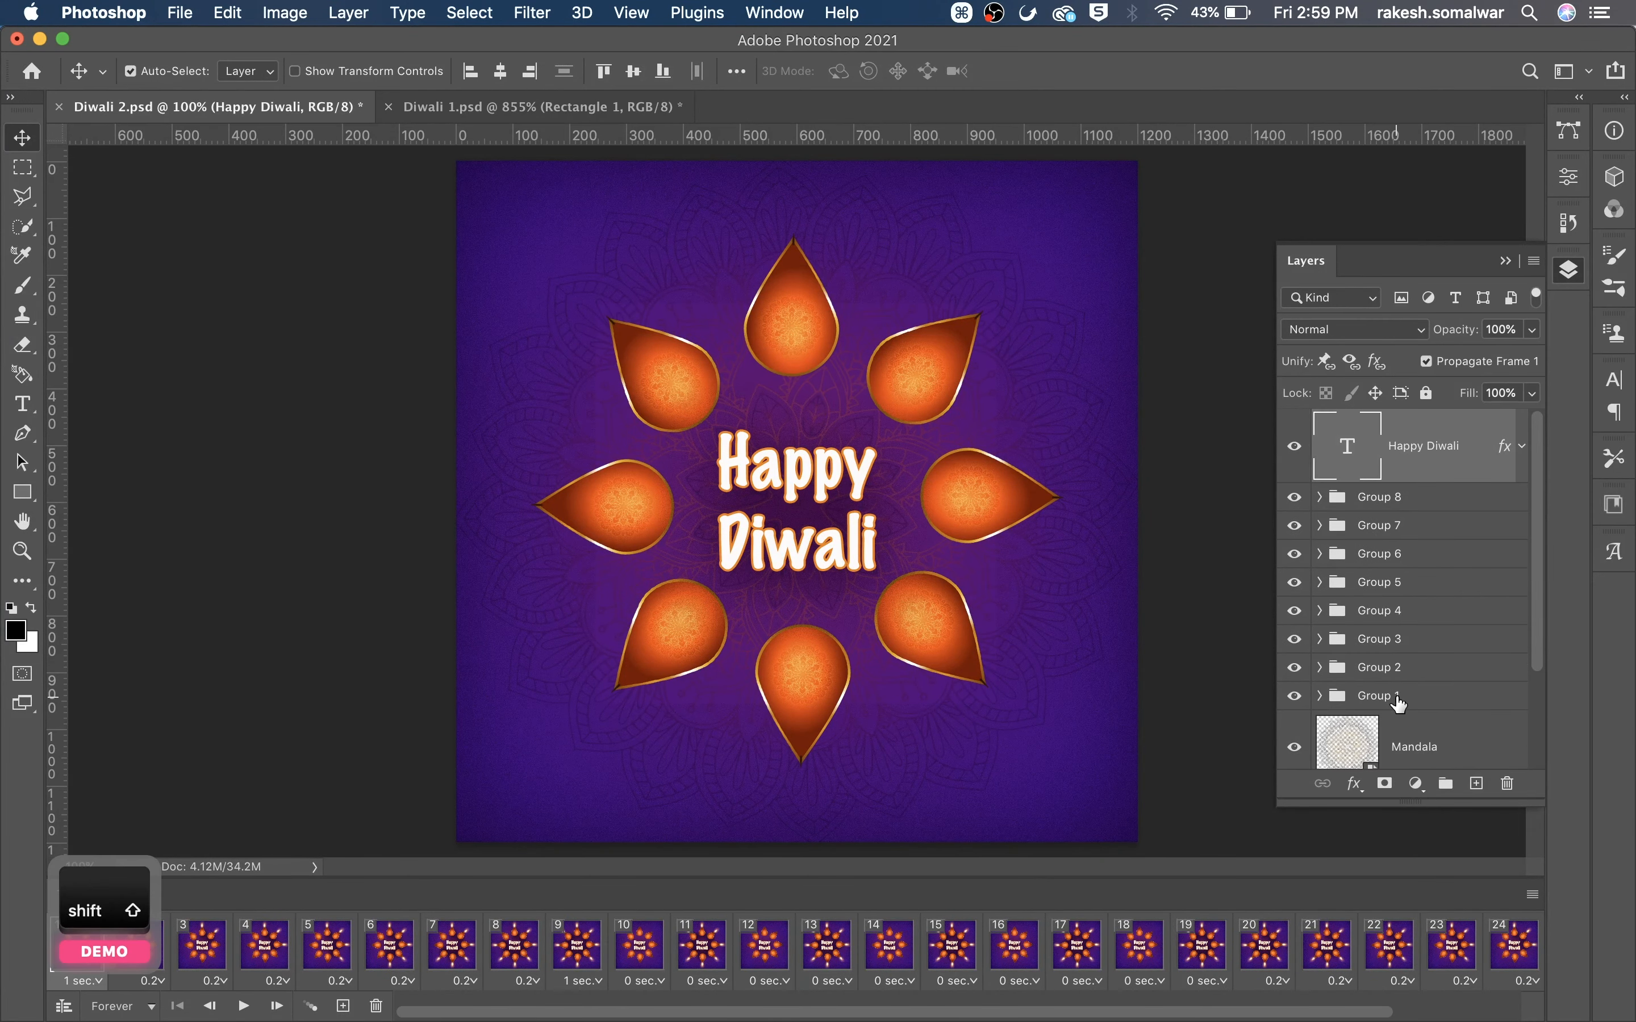
Scale the Happy Diwali text and Groups 1 to 8 together to 93.44% about their centre, then play the animation.
shift+click(1399, 703)
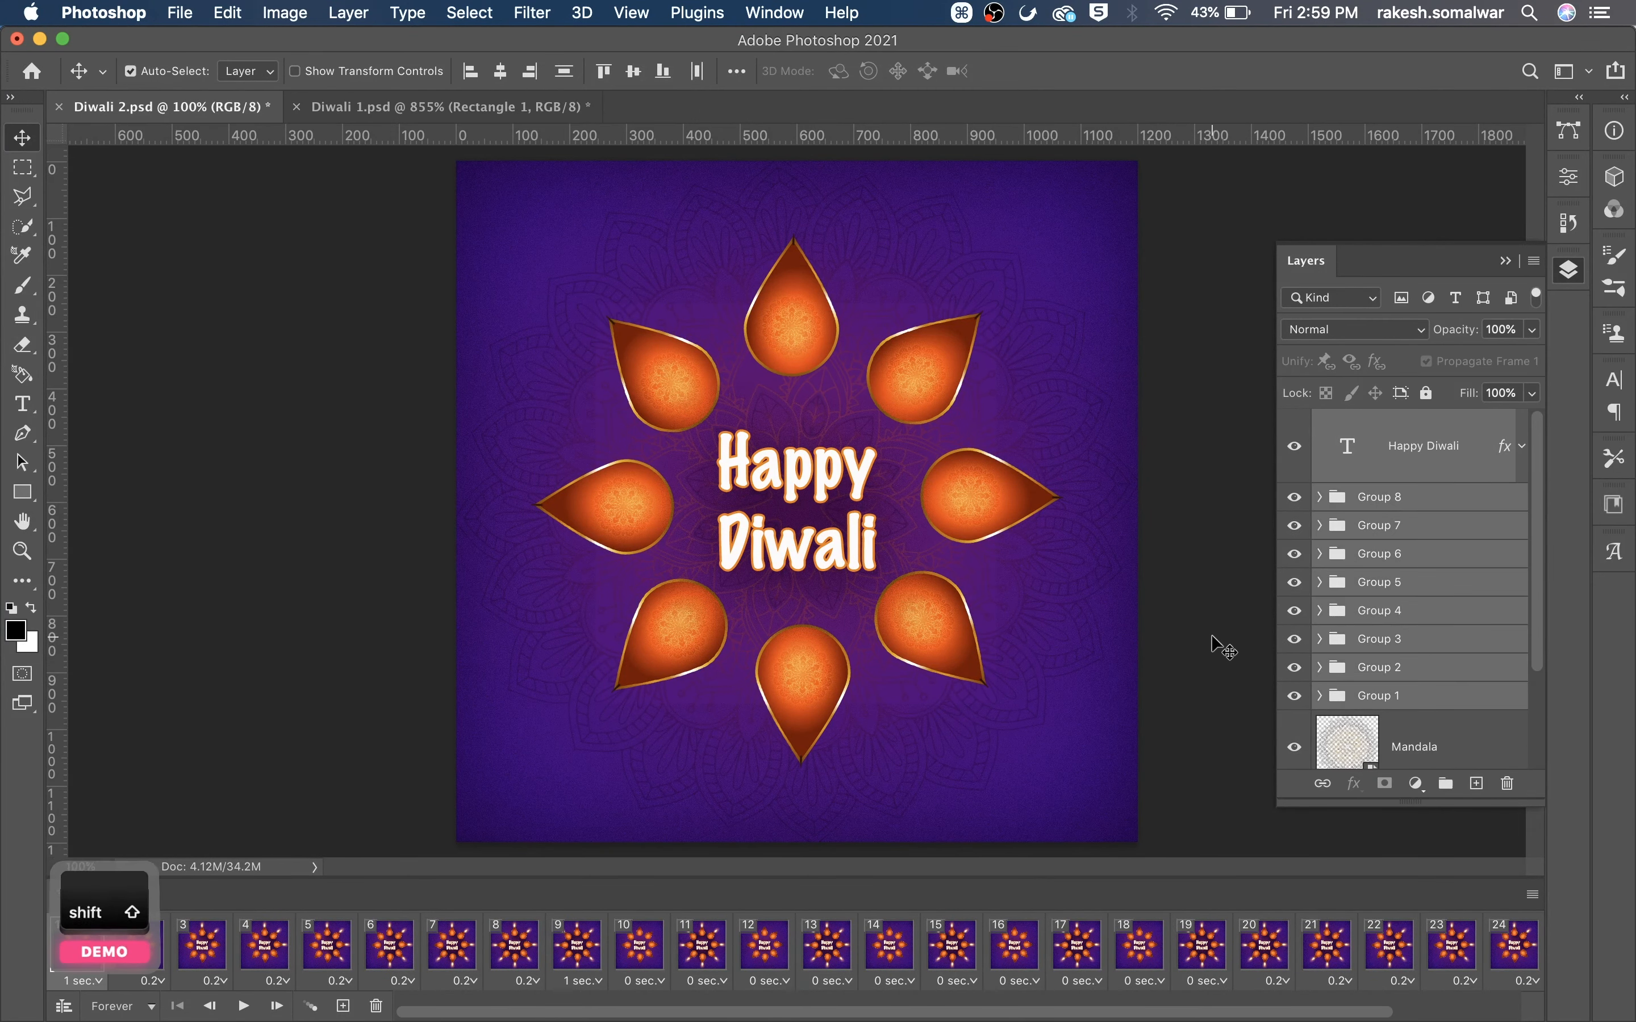
key(super+t)
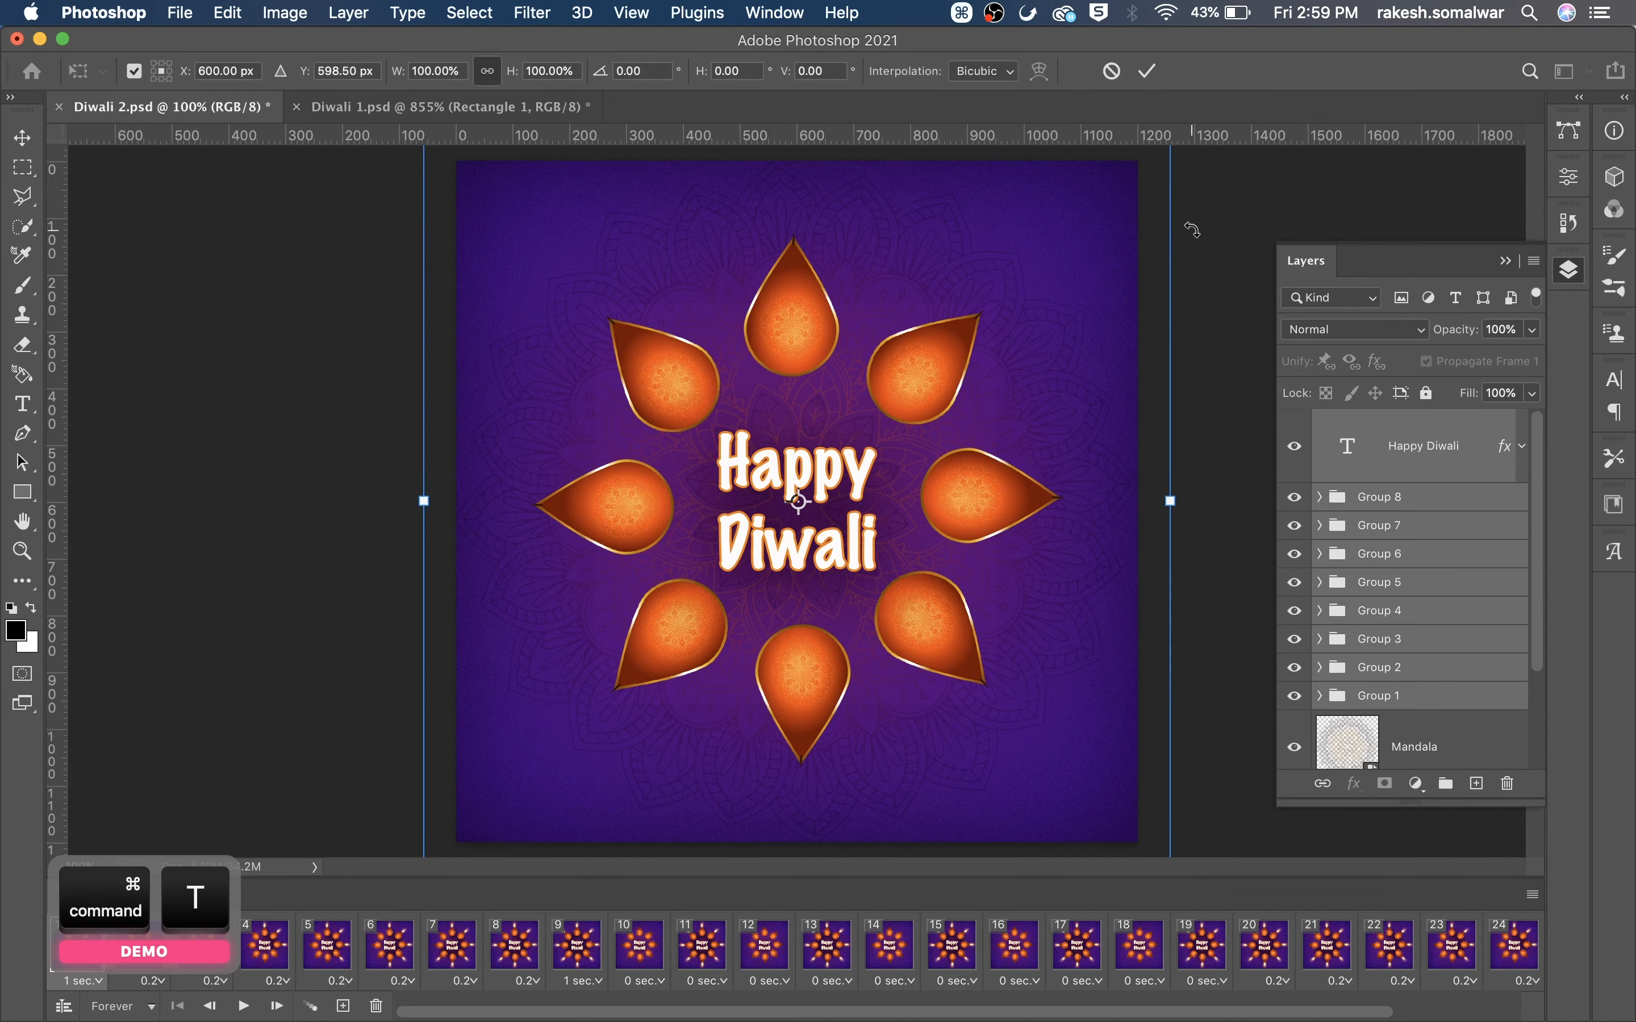
key(super+minus)
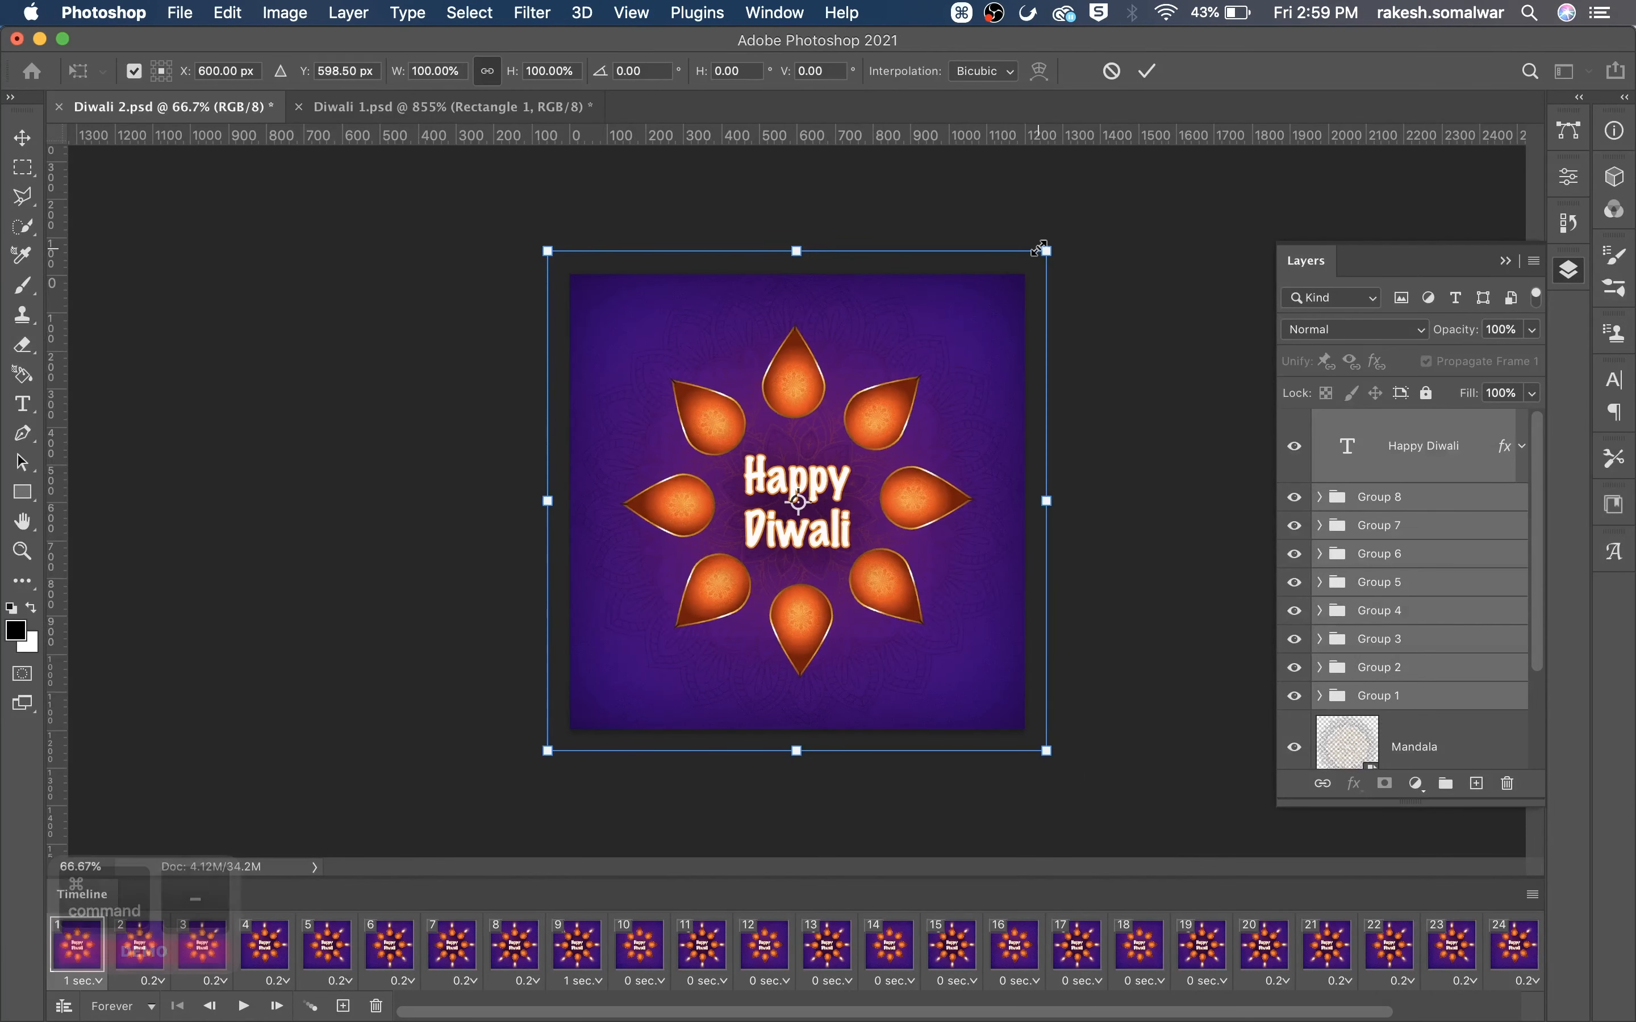
drag(1042, 247, 1025, 266)
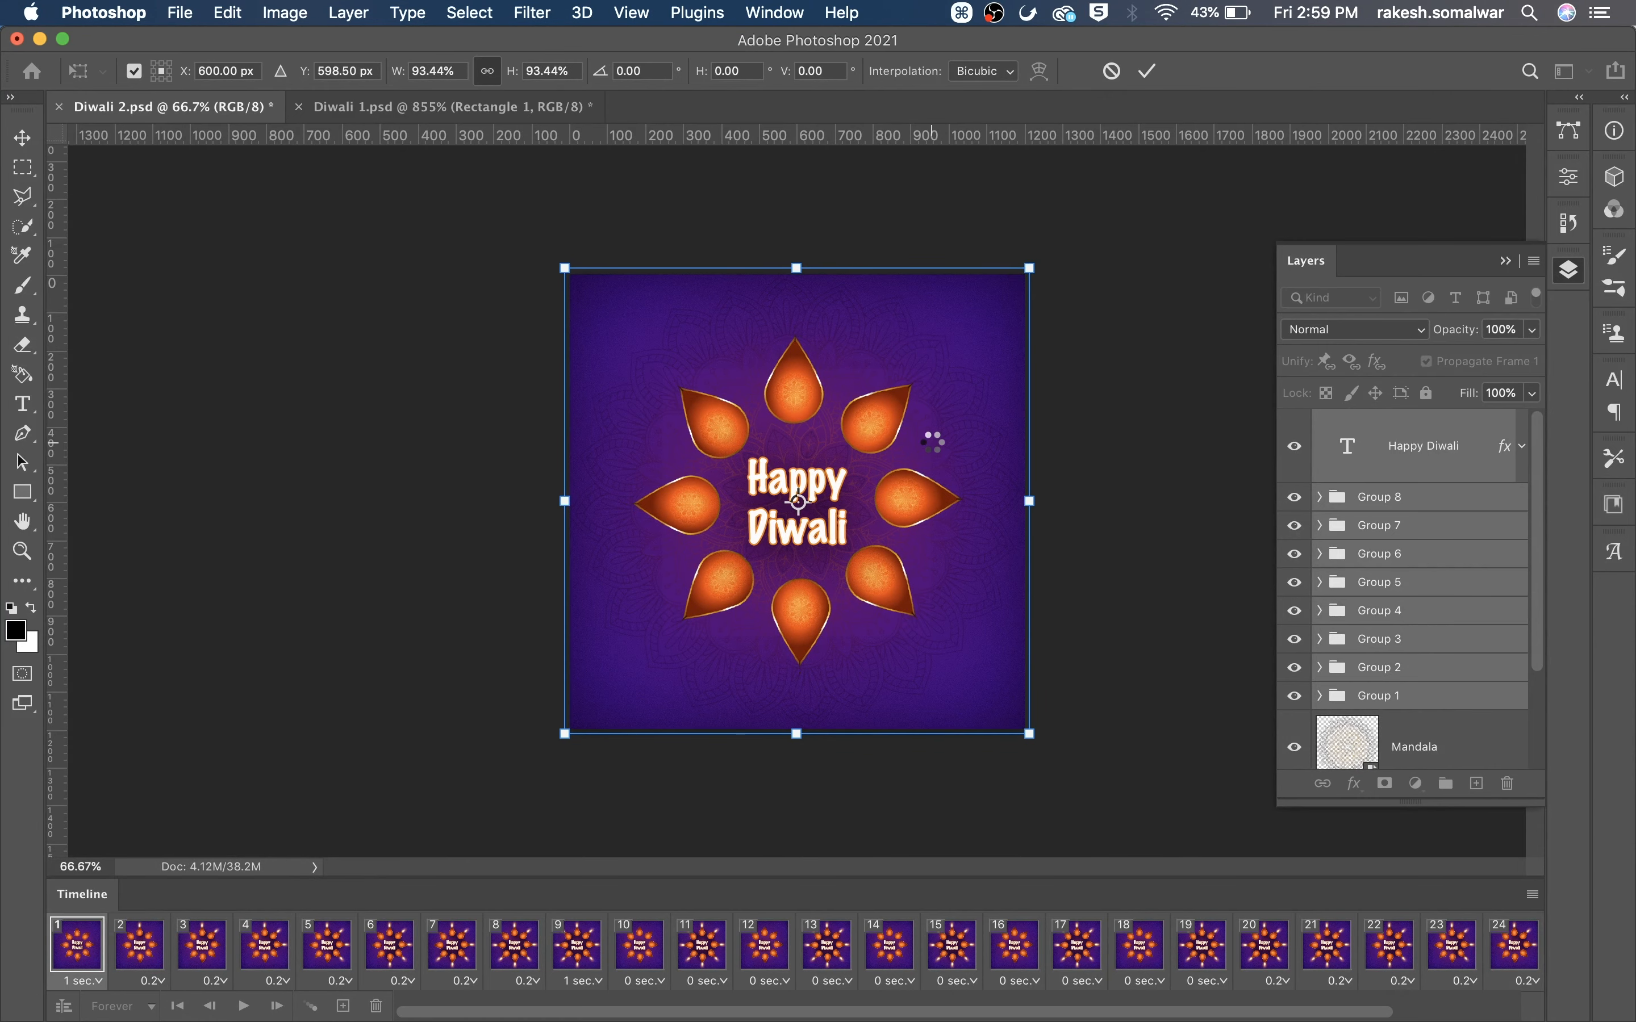
key(Return)
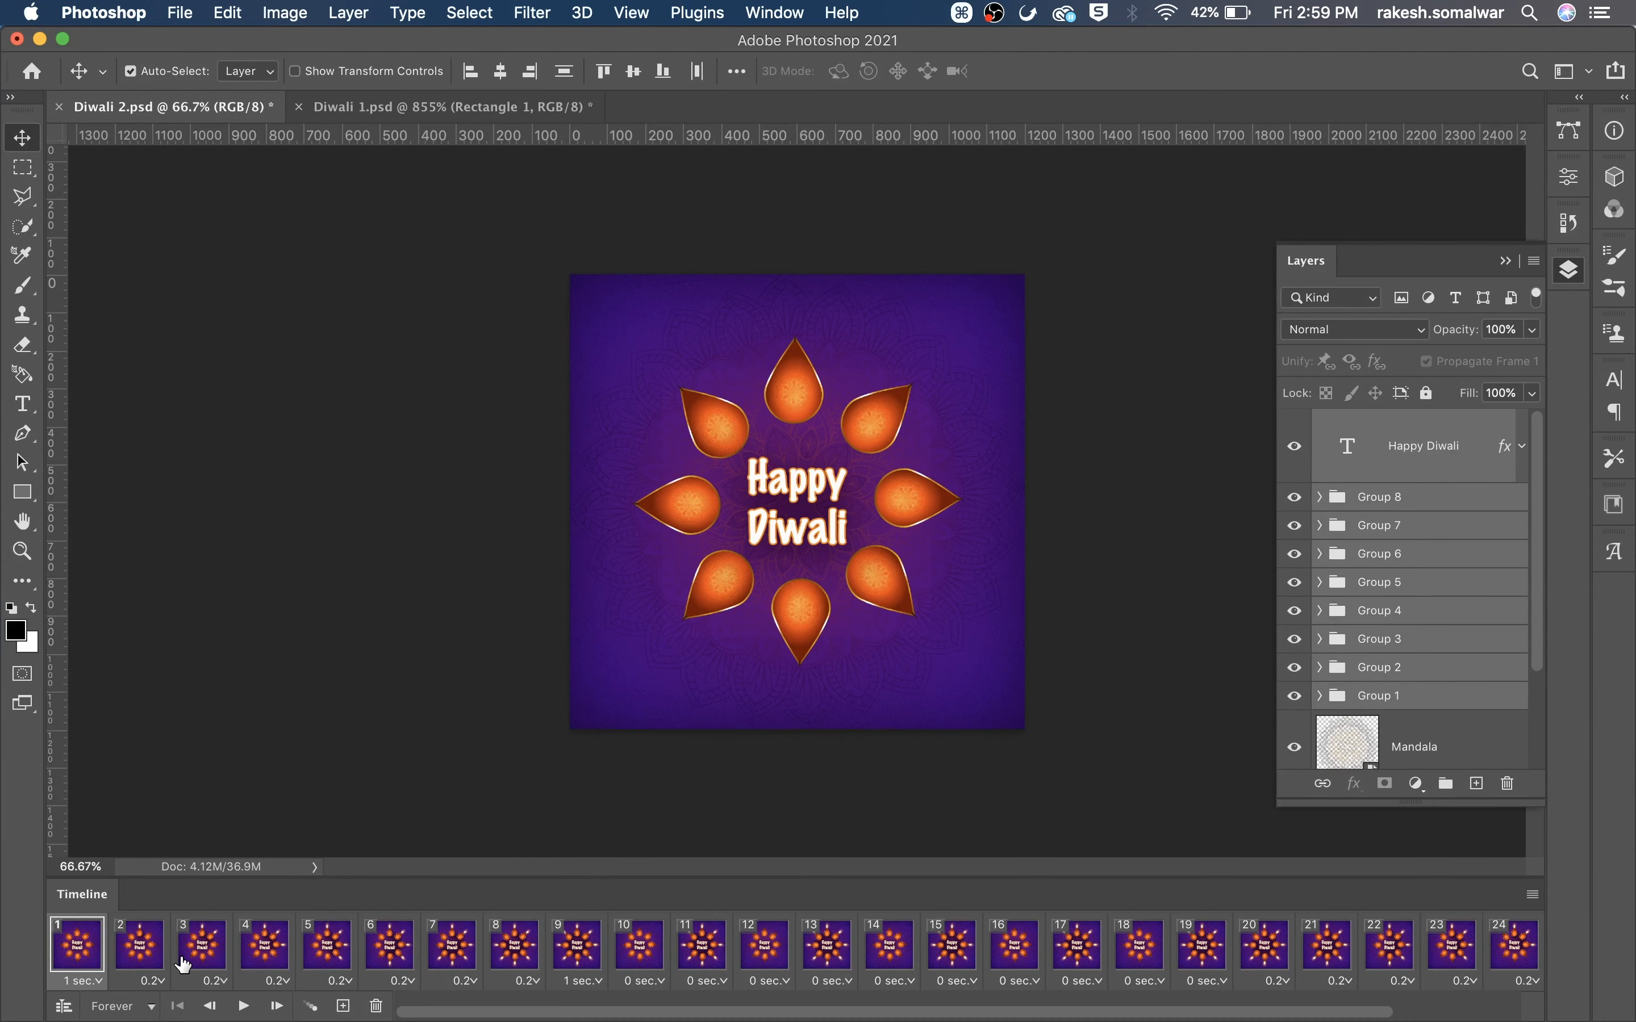
click(244, 1005)
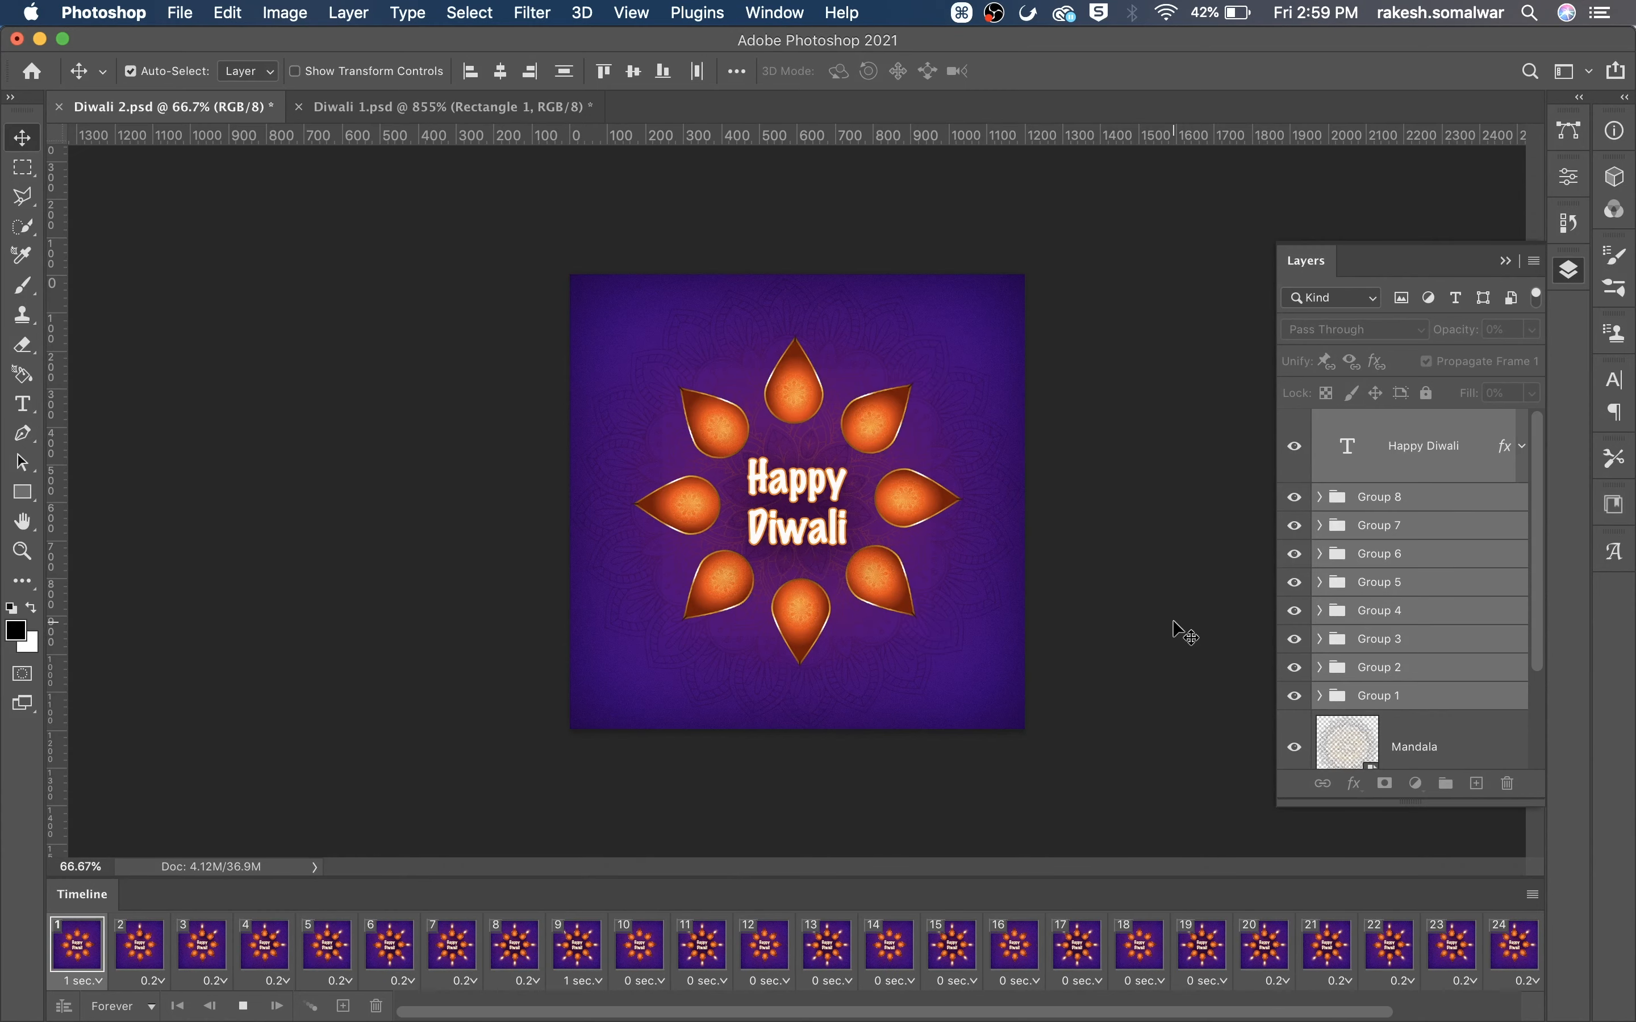
Start a Save for Web export of the animation and set its file format to GIF.
click(188, 15)
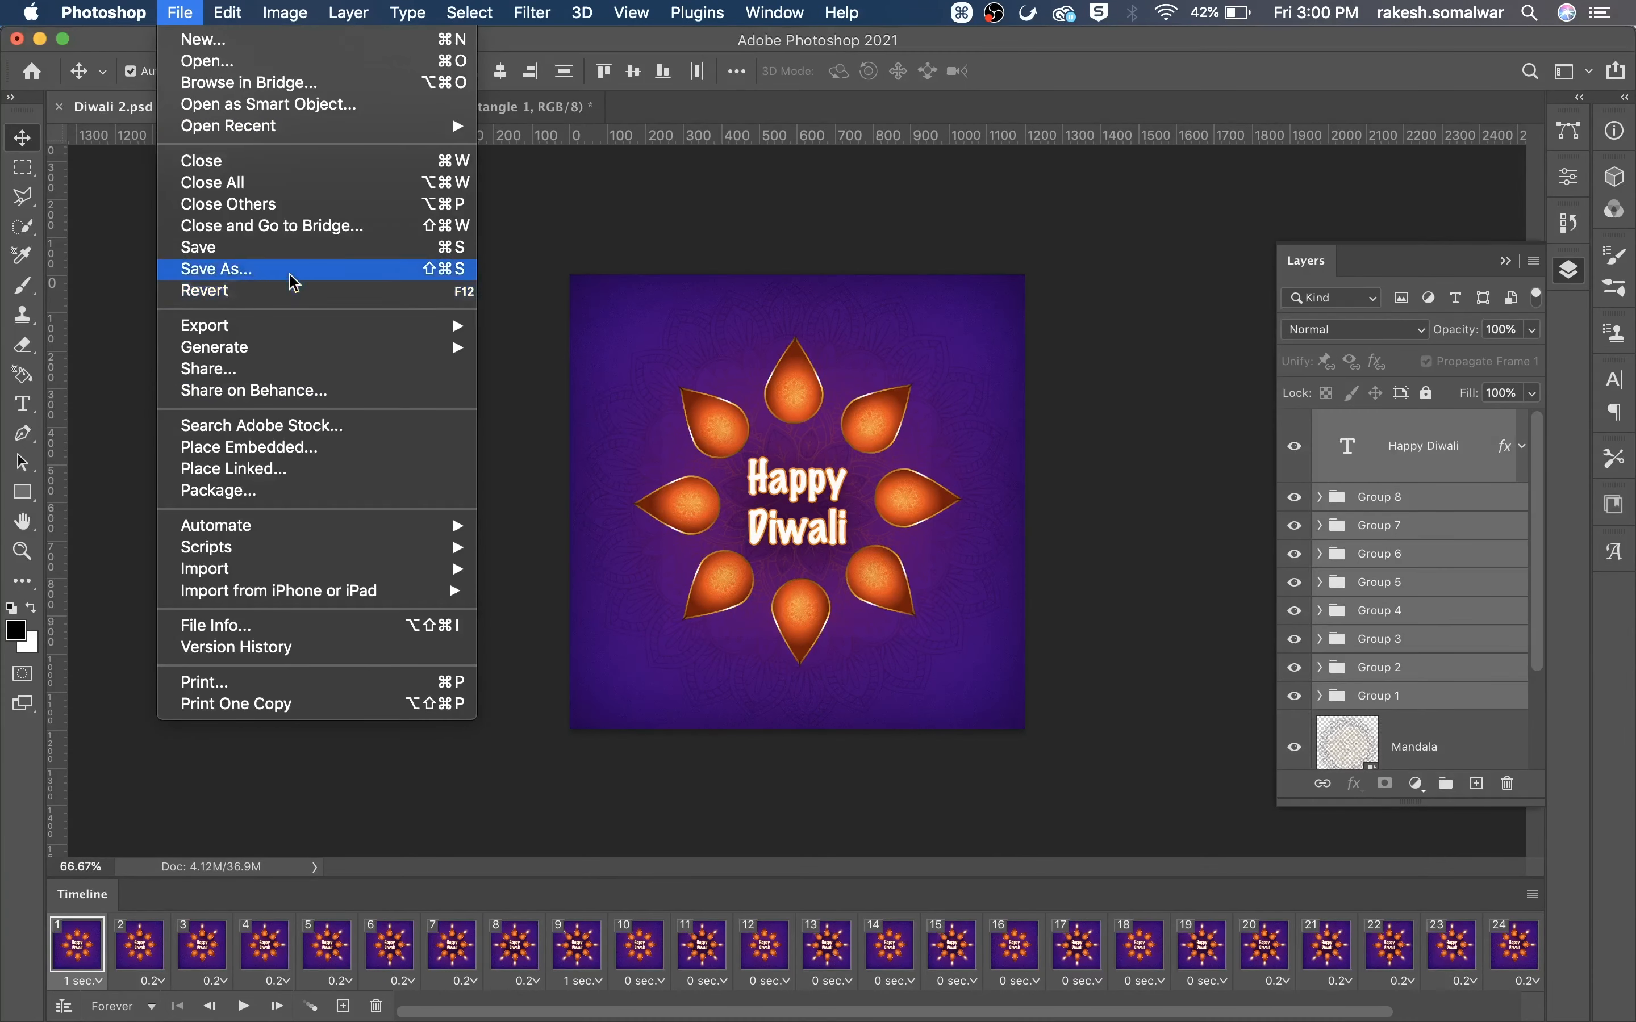
mouse_move(244, 329)
click(587, 418)
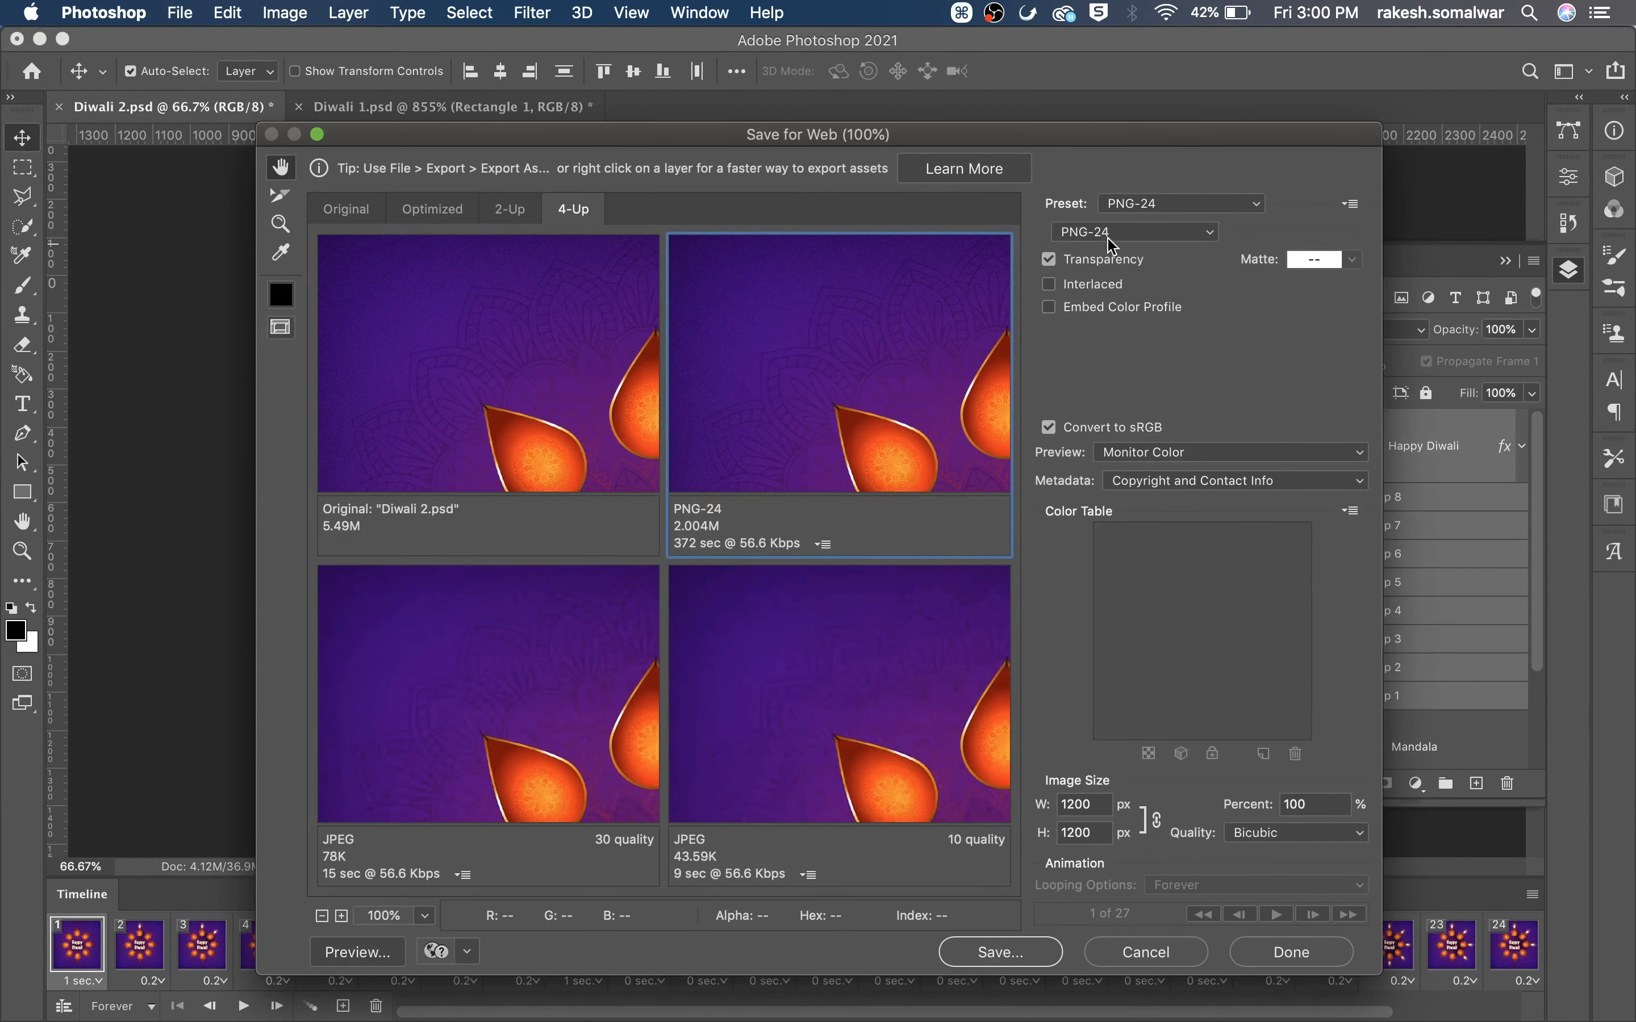
click(1112, 233)
click(1085, 175)
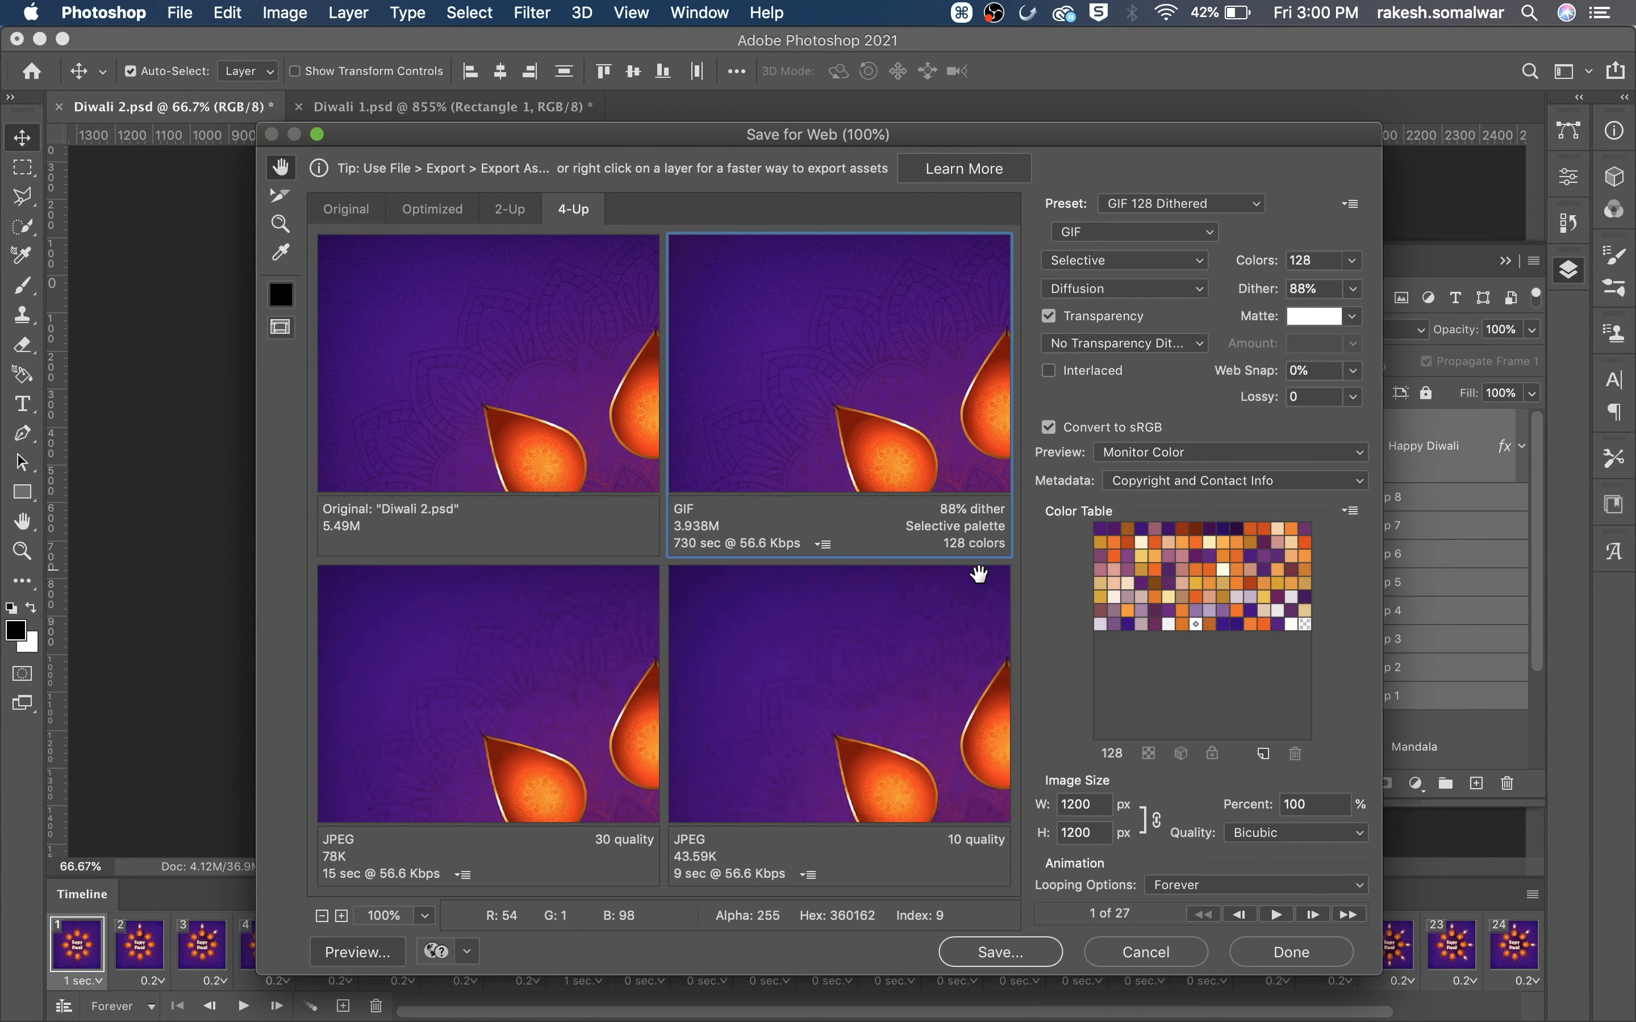
Keep the GIF looping forever and set its export width to 550 px with proportions linked.
click(1237, 888)
click(1224, 887)
double_click(1105, 802)
text(5)
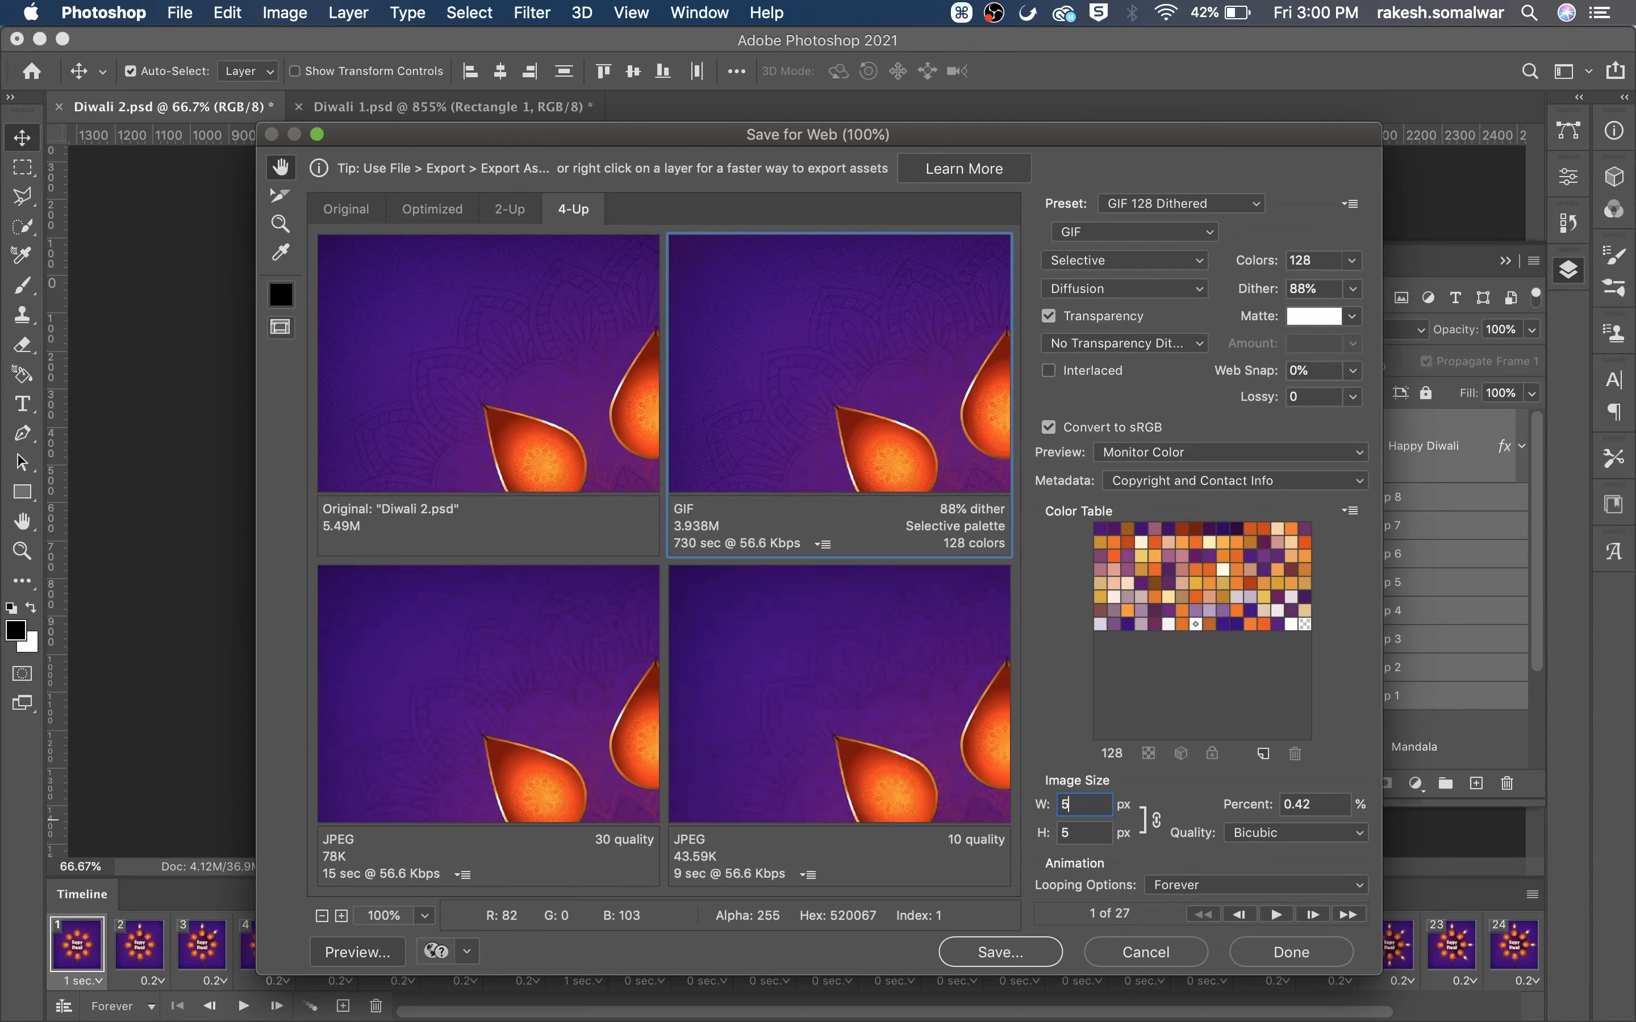
text(50)
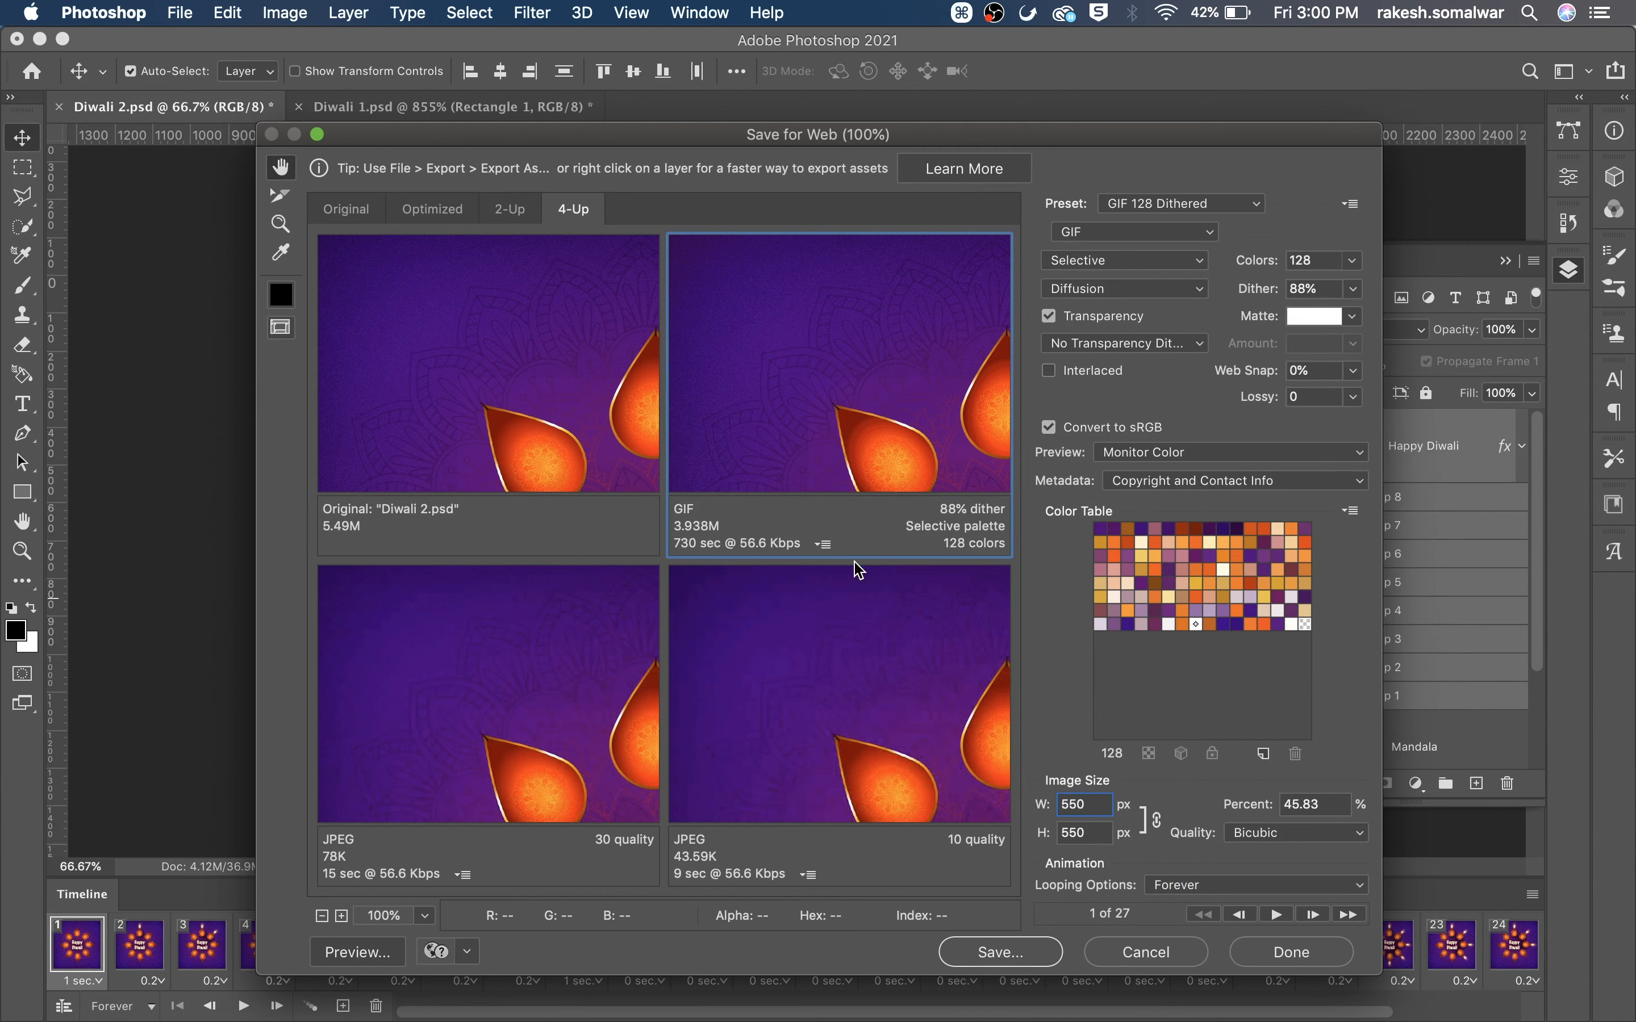